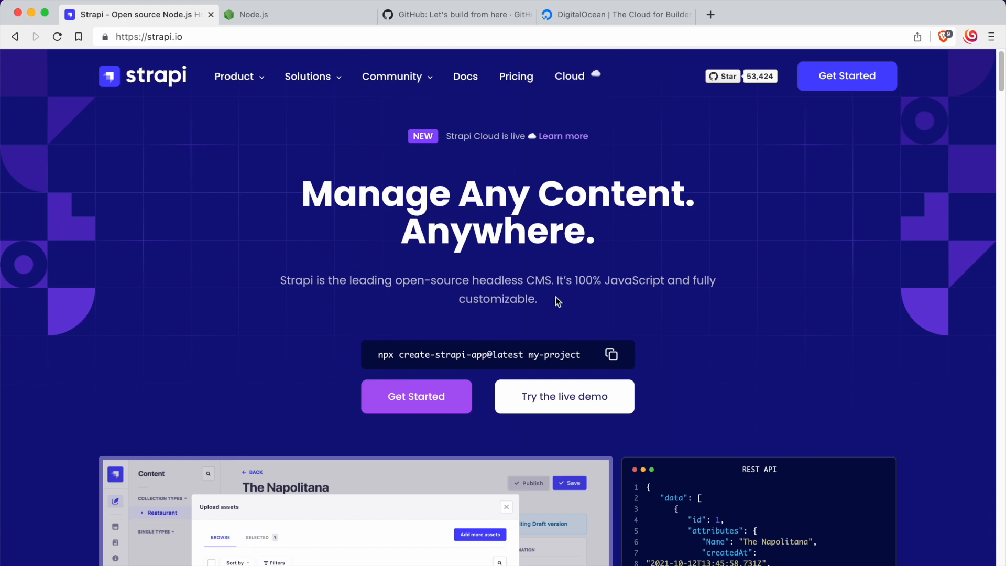
Step: Look over the Strapi homepage and examine the Cloud pricing plans, Pro and Team, on its pricing page
{"action": "left_click_drag", "start_coordinate": [525, 280], "coordinate": [554, 277]}
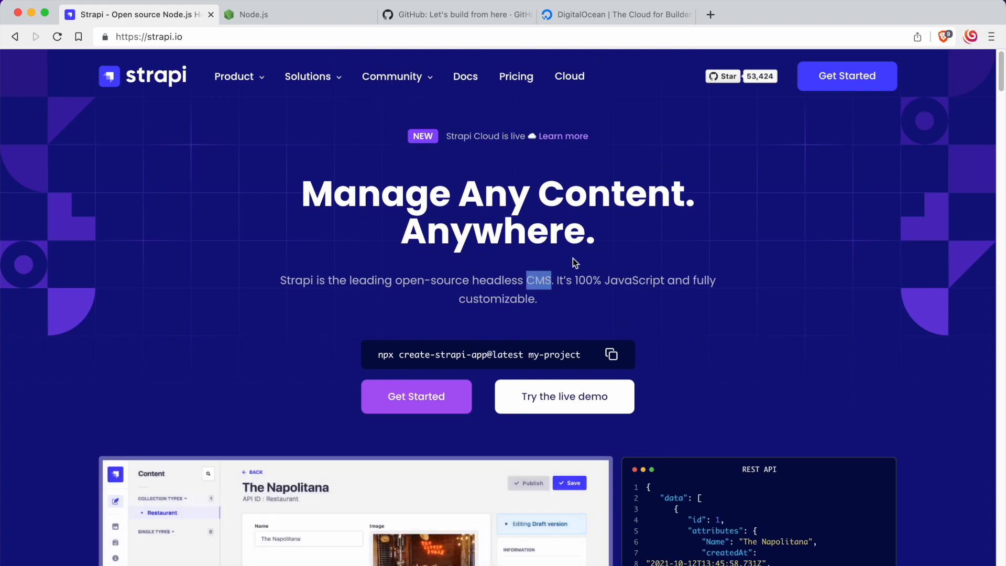
{"action": "left_click", "coordinate": [586, 257]}
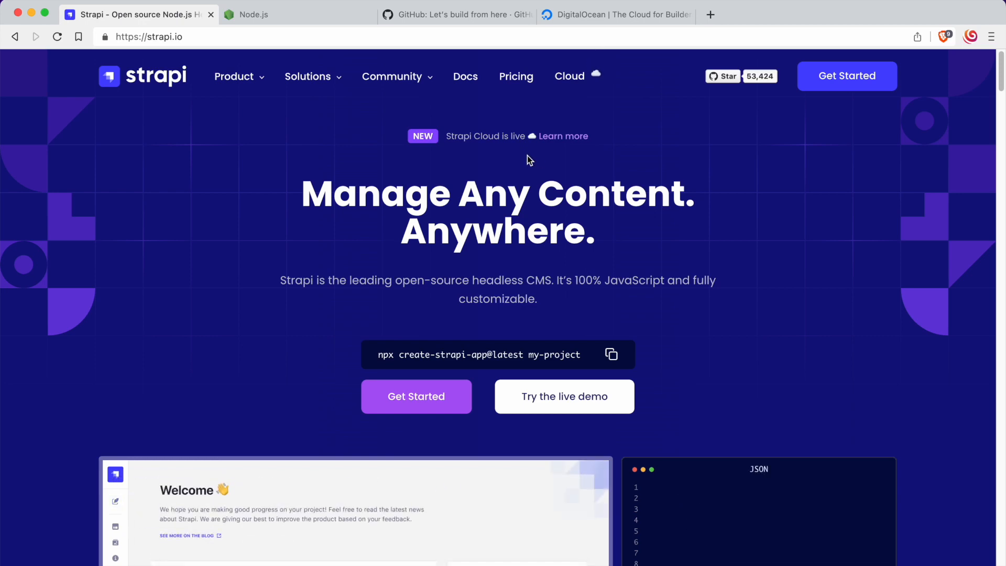
{"action": "left_click", "coordinate": [523, 79]}
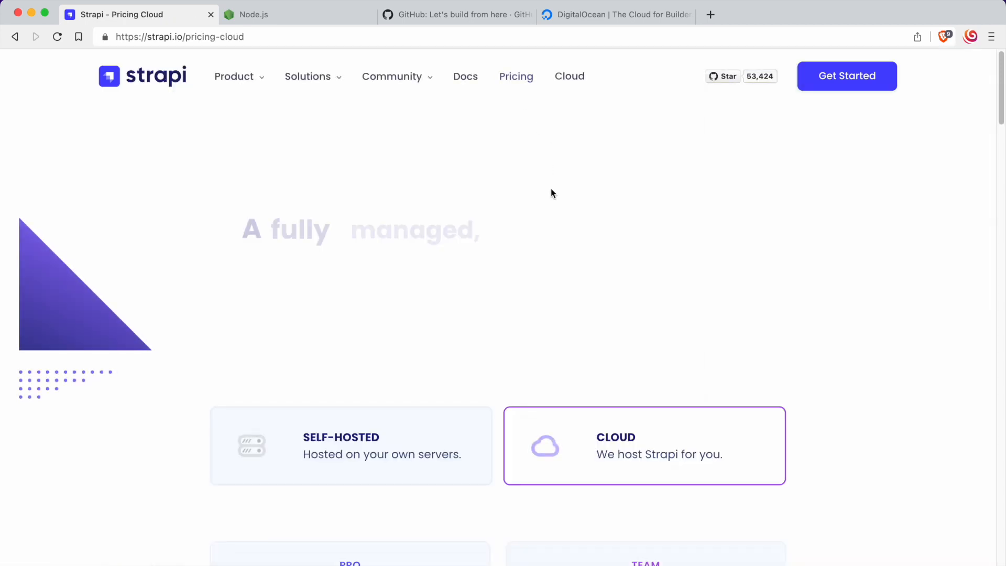
{"action": "scroll", "coordinate": [503, 304], "scroll_direction": "down", "scroll_amount": 3}
{"action": "scroll", "coordinate": [496, 305], "scroll_direction": "down", "scroll_amount": 1}
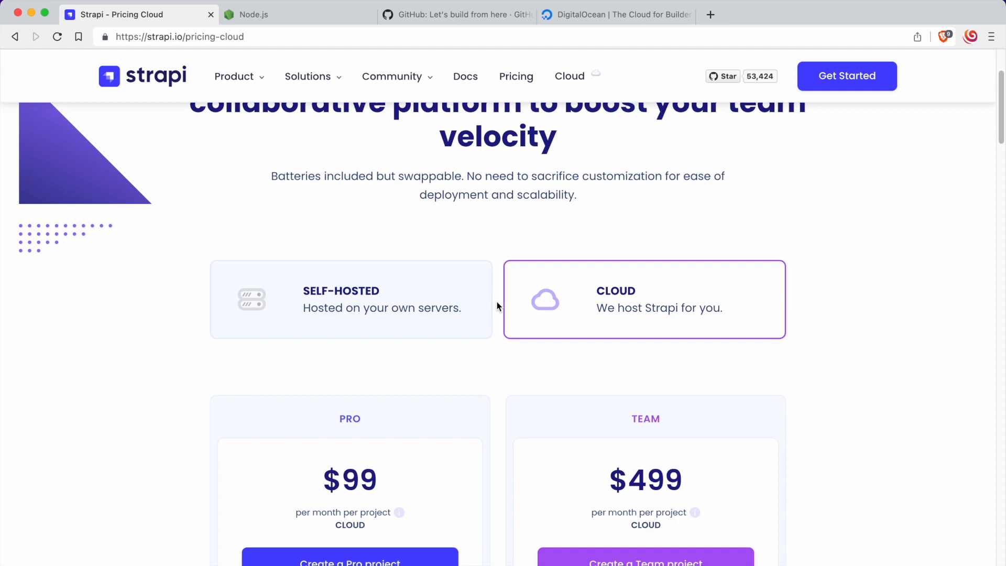
{"action": "scroll", "coordinate": [495, 312], "scroll_direction": "down", "scroll_amount": 2}
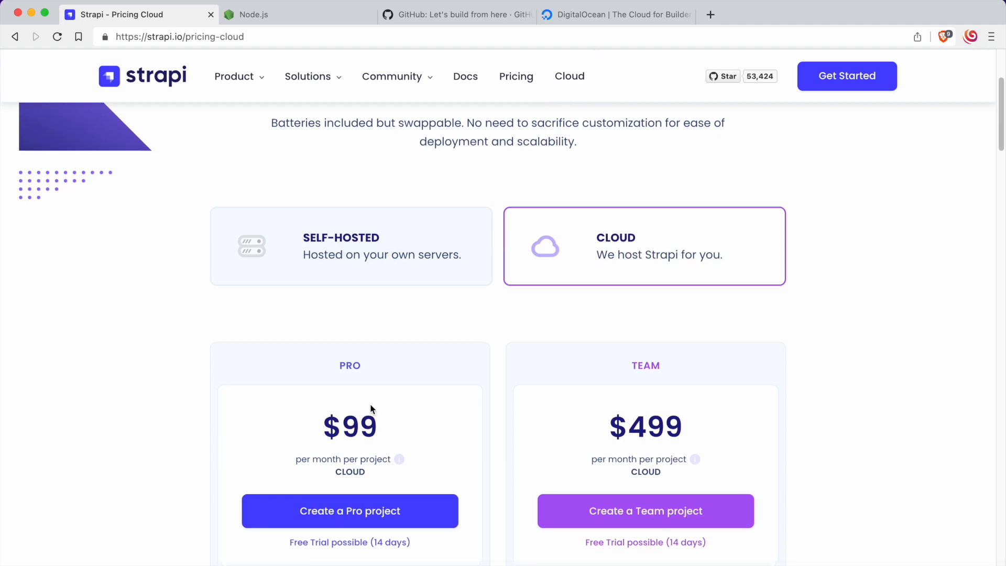
{"action": "scroll", "coordinate": [369, 404], "scroll_direction": "down", "scroll_amount": 5}
{"action": "scroll", "coordinate": [386, 416], "scroll_direction": "up", "scroll_amount": 10}
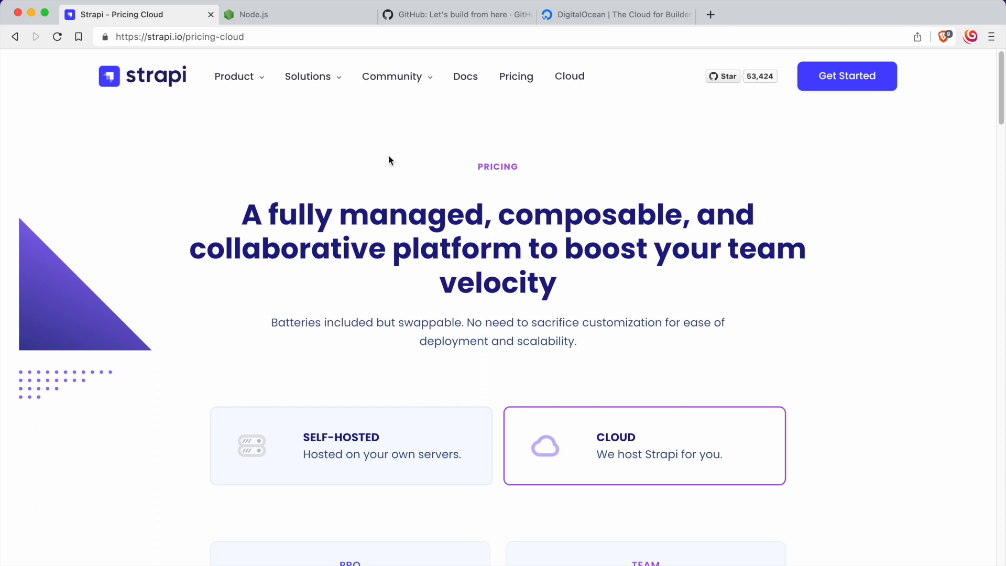
Step: View the Node.js website, then switch to the terminal and check the installed Node version with node -v
{"action": "left_click", "coordinate": [274, 20]}
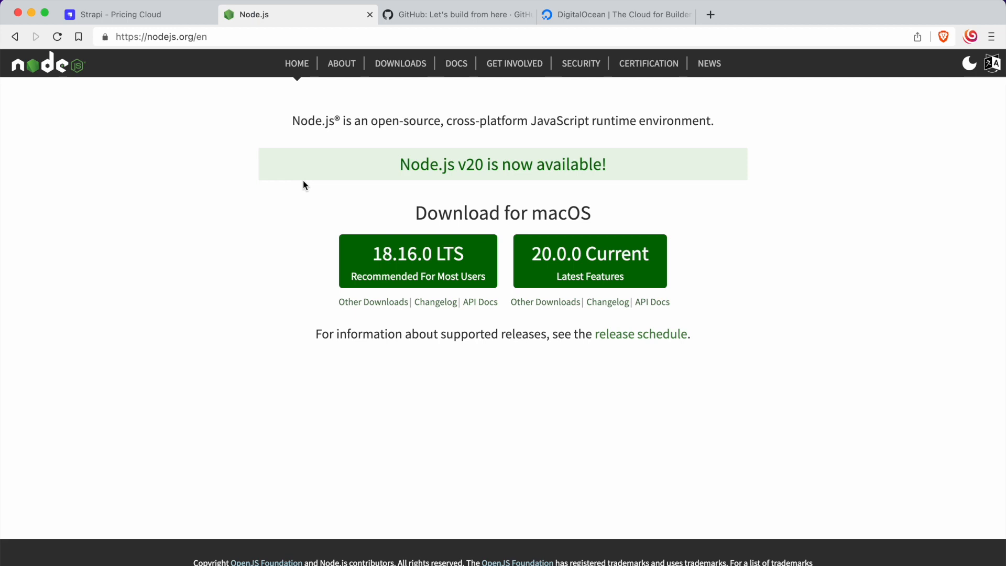
{"action": "key", "text": "super+Tab"}
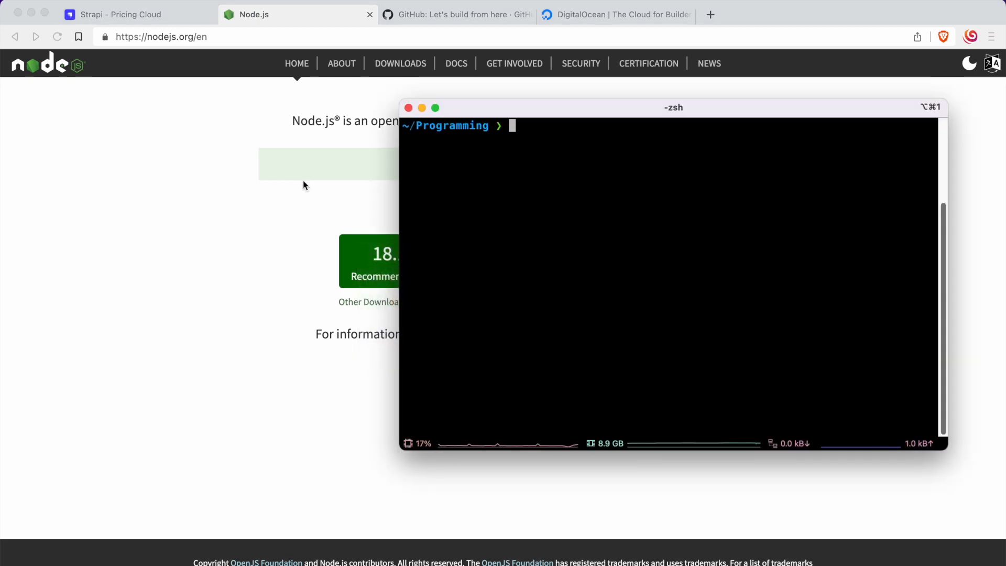
{"action": "type", "text": "node -v"}
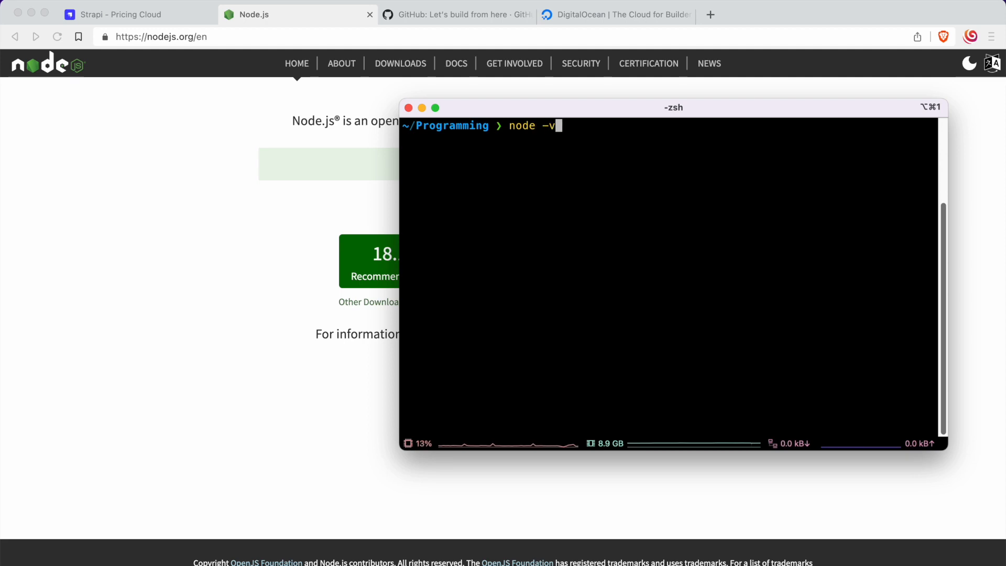
{"action": "key", "text": "Return"}
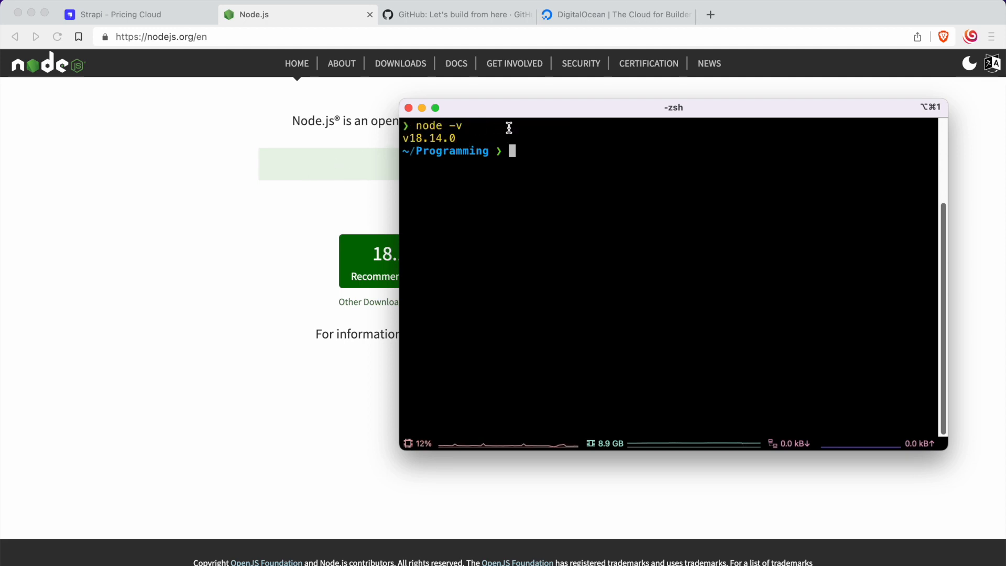
Step: Return to the browser and view the open GitHub and DigitalOcean sites
{"action": "left_click", "coordinate": [290, 208]}
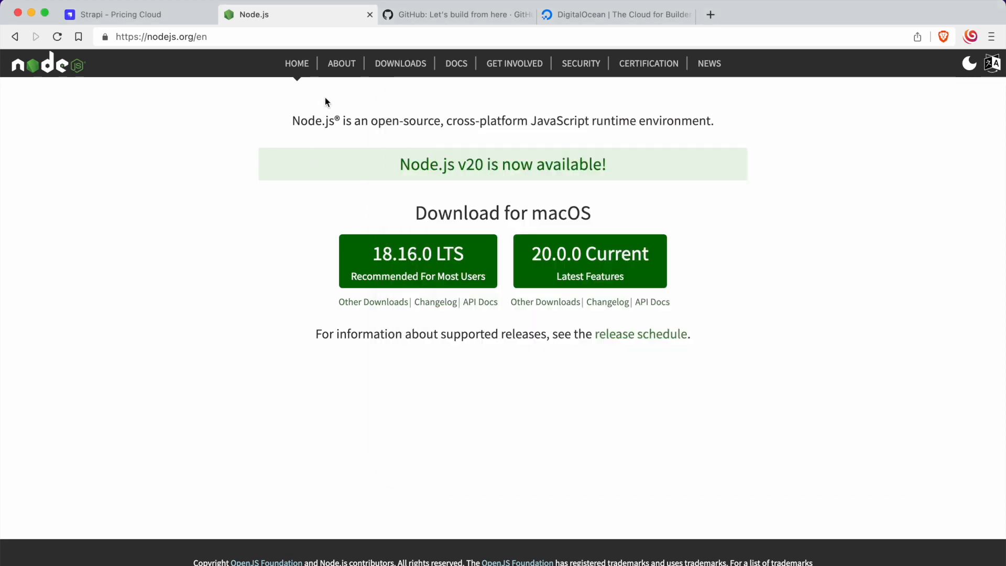
{"action": "left_click", "coordinate": [432, 15]}
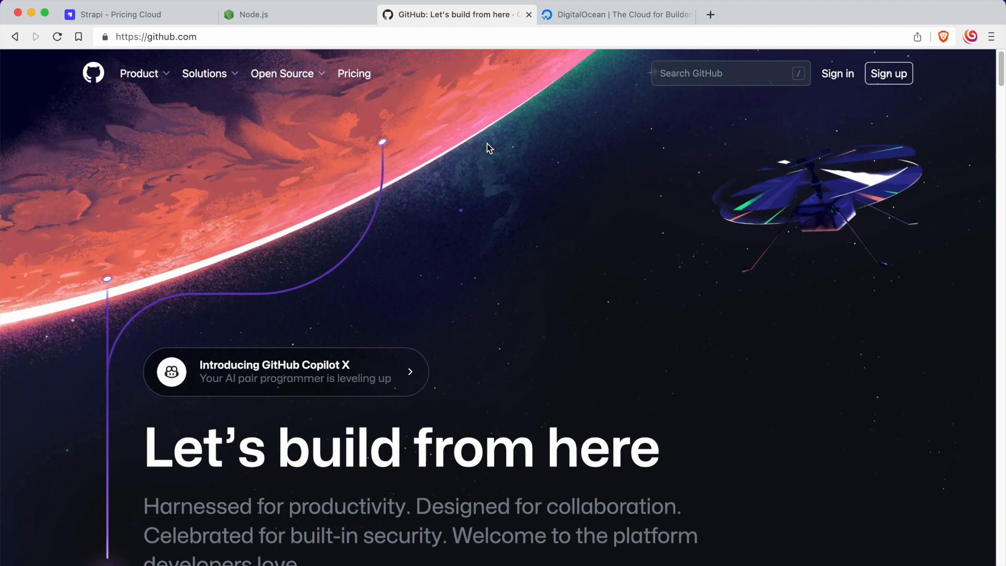
{"action": "left_click", "coordinate": [582, 14]}
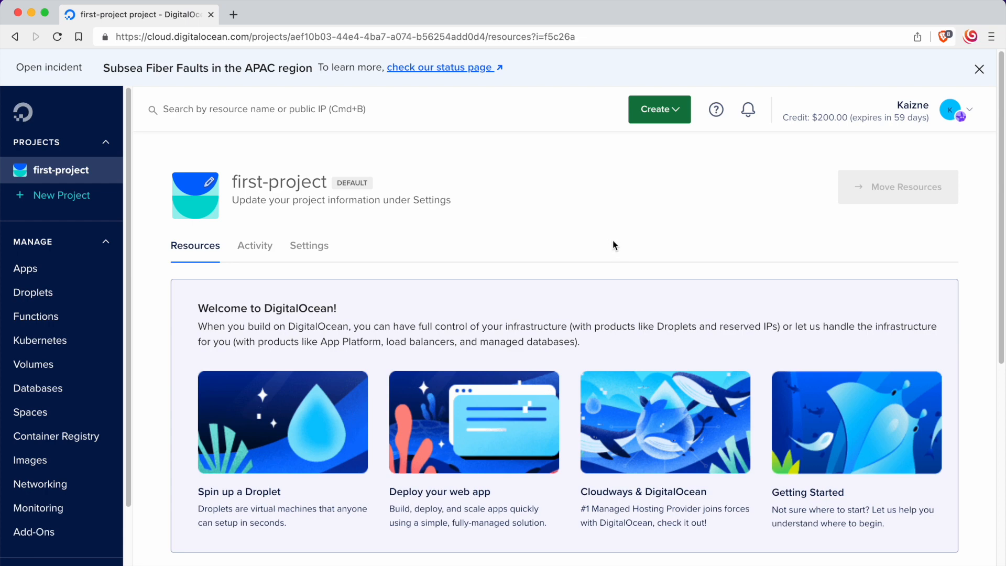
Step: Start a new DigitalOcean project and name it digital-ocean-strapi-example
{"action": "left_click", "coordinate": [50, 196]}
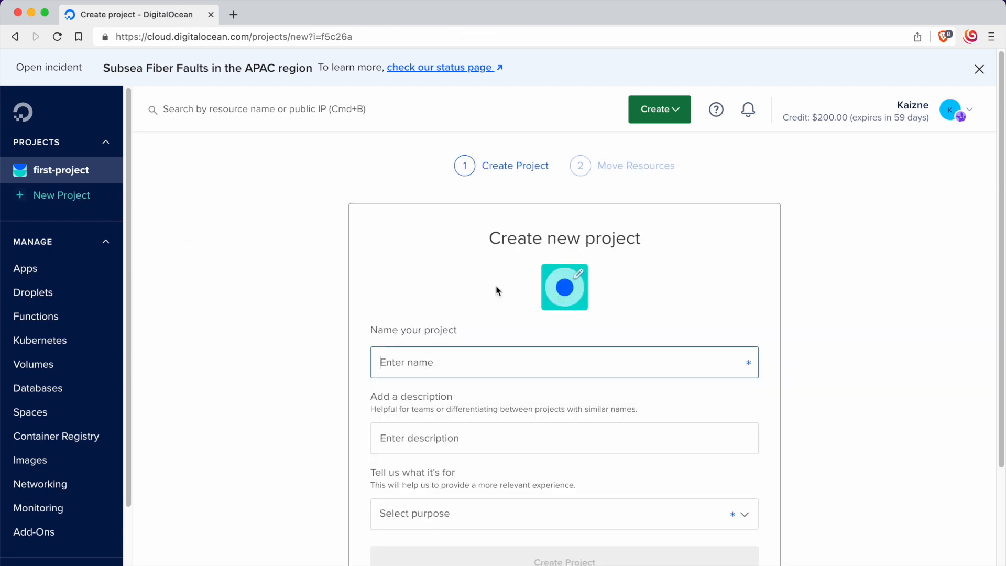
{"action": "type", "text": "di"}
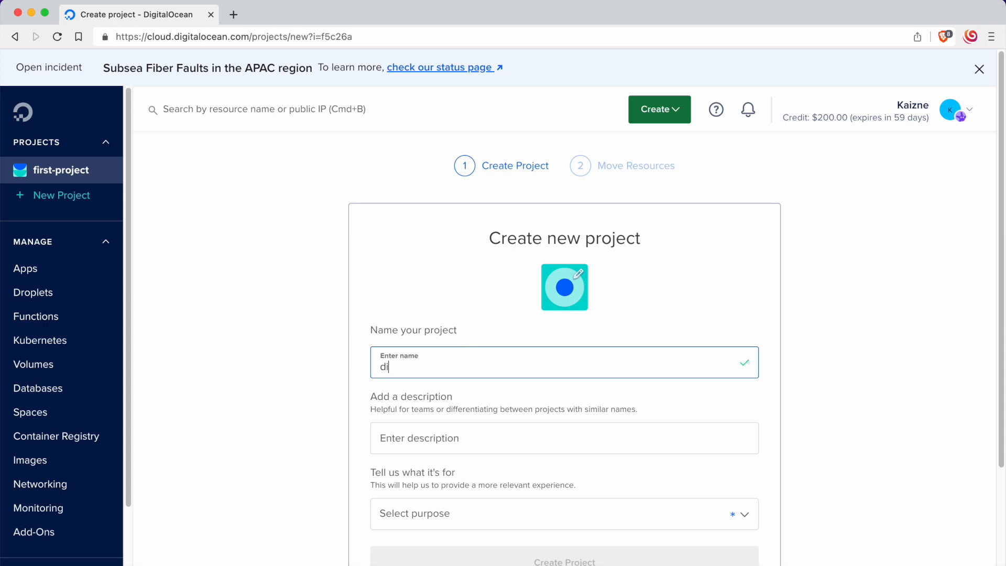
{"action": "type", "text": "gial-c"}
{"action": "key", "text": "BackSpace"}
{"action": "key", "text": "BackSpace"}
{"action": "key", "text": "BackSpace"}
{"action": "key", "text": "BackSpace"}
{"action": "key", "text": "BackSpace"}
{"action": "key", "text": "BackSpace"}
{"action": "key", "text": "BackSpace"}
{"action": "key", "text": "BackSpace"}
{"action": "type", "text": "digiteal"}
{"action": "key", "text": "BackSpace"}
{"action": "key", "text": "BackSpace"}
{"action": "key", "text": "BackSpace"}
{"action": "type", "text": "al-cean"}
{"action": "key", "text": "BackSpace"}
{"action": "key", "text": "BackSpace"}
{"action": "key", "text": "BackSpace"}
{"action": "key", "text": "BackSpace"}
{"action": "type", "text": "ocean-strapi-example"}
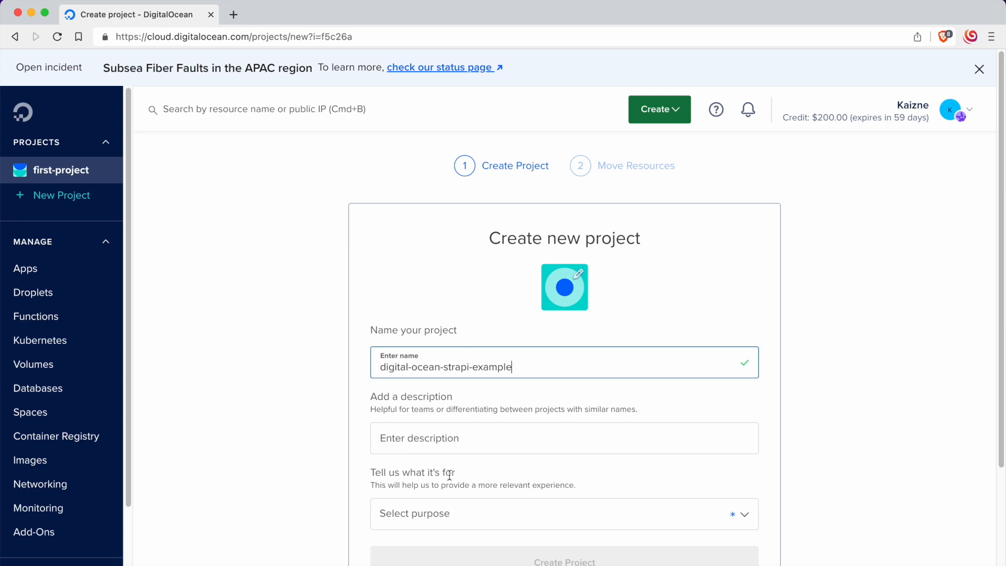
Step: Set the project's purpose to "Just trying out DigitalOcean" and create it, skipping the resource move
{"action": "left_click", "coordinate": [427, 524]}
{"action": "left_click", "coordinate": [474, 555]}
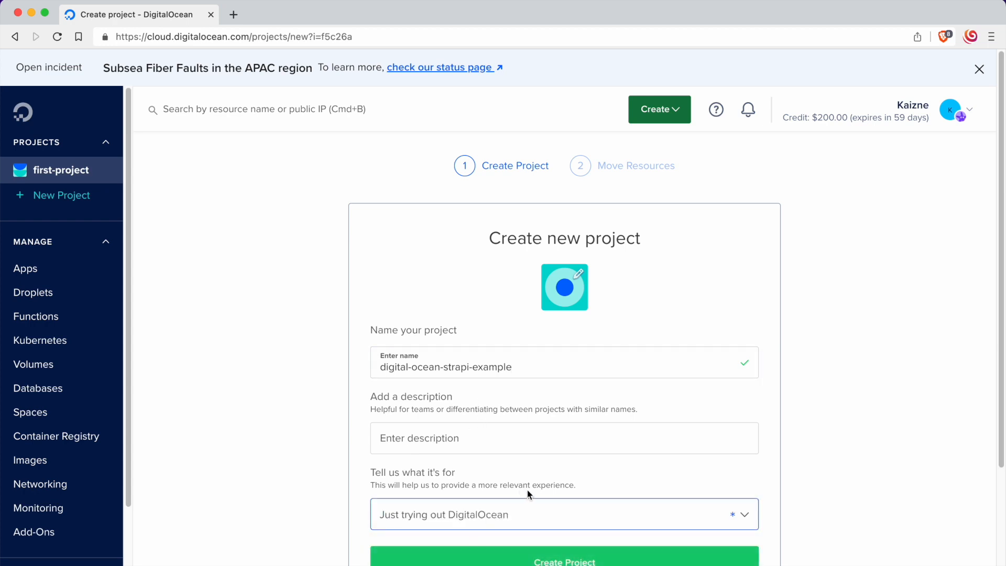
{"action": "left_click", "coordinate": [545, 561]}
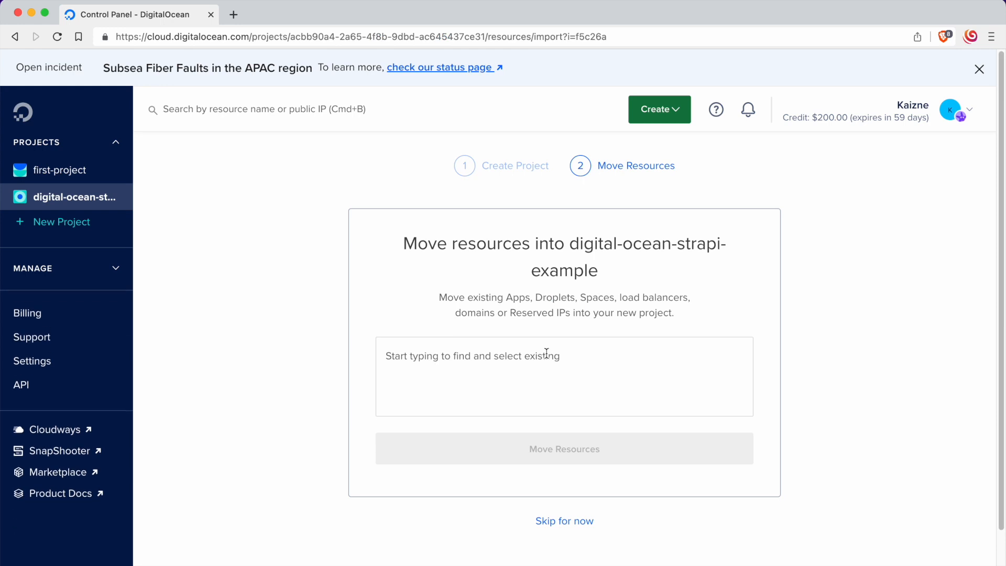
{"action": "left_click", "coordinate": [575, 520]}
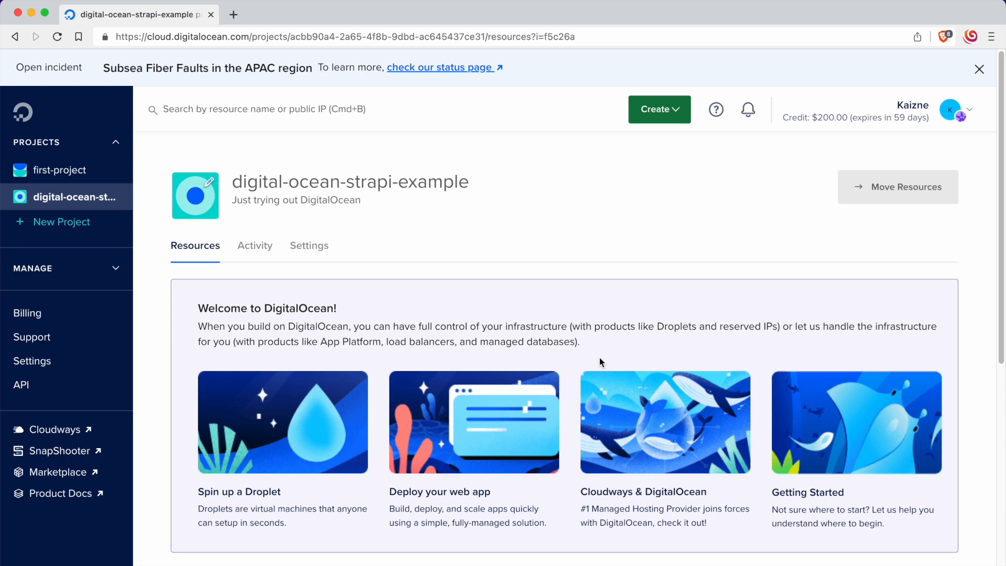
Step: Switch to the terminal and run npx create-strapi-app@latest digital-ocean-strapi-example --typescript in the Programming folder
{"action": "key", "text": "super+Tab"}
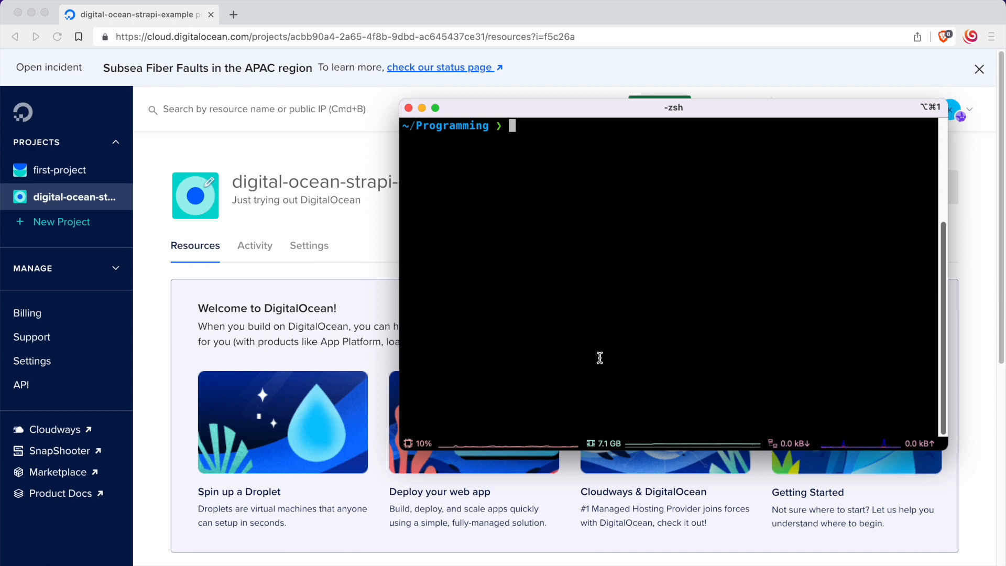
{"action": "type", "text": "npx "}
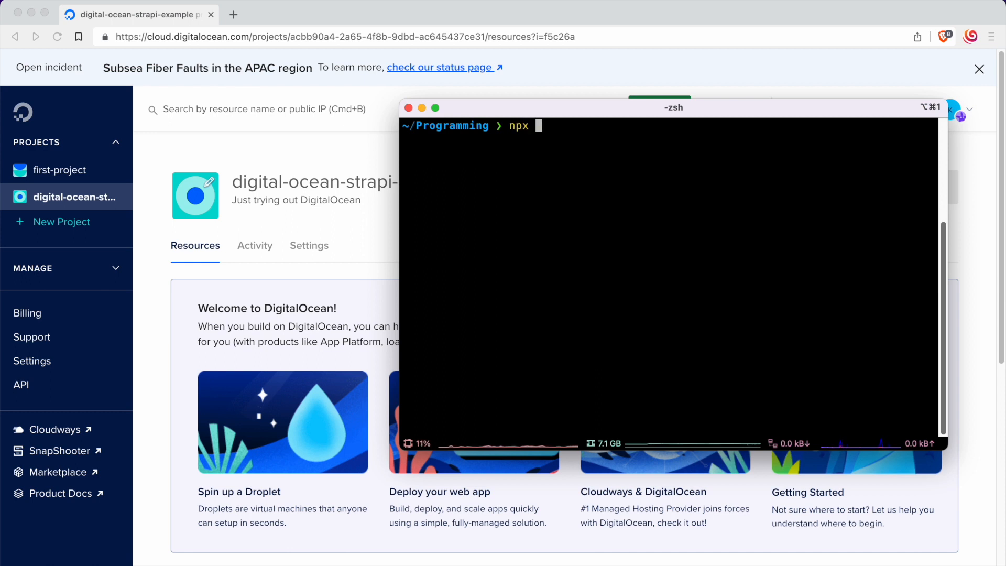
{"action": "type", "text": "create-strapi-a"}
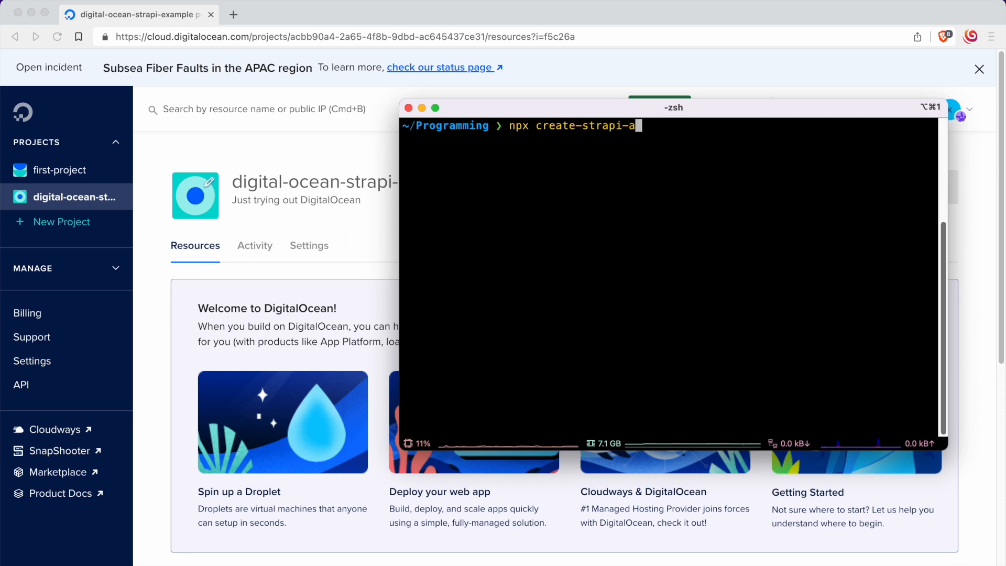
{"action": "type", "text": "pp@latest "}
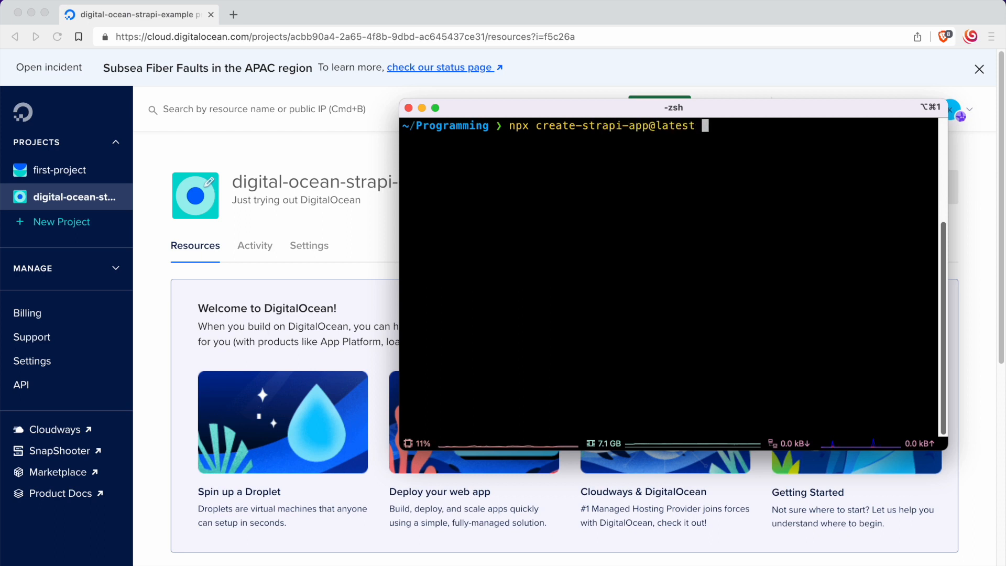
{"action": "type", "text": "digital-coean"}
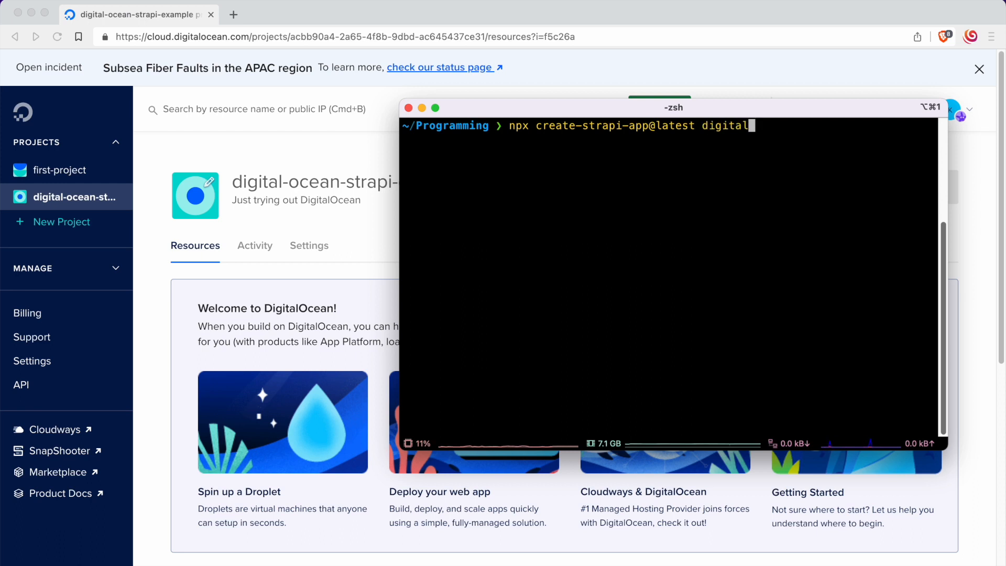
{"action": "key", "text": "BackSpace"}
{"action": "key", "text": "BackSpace"}
{"action": "key", "text": "BackSpace"}
{"action": "key", "text": "BackSpace"}
{"action": "key", "text": "BackSpace"}
{"action": "type", "text": "ocean-strapi-e"}
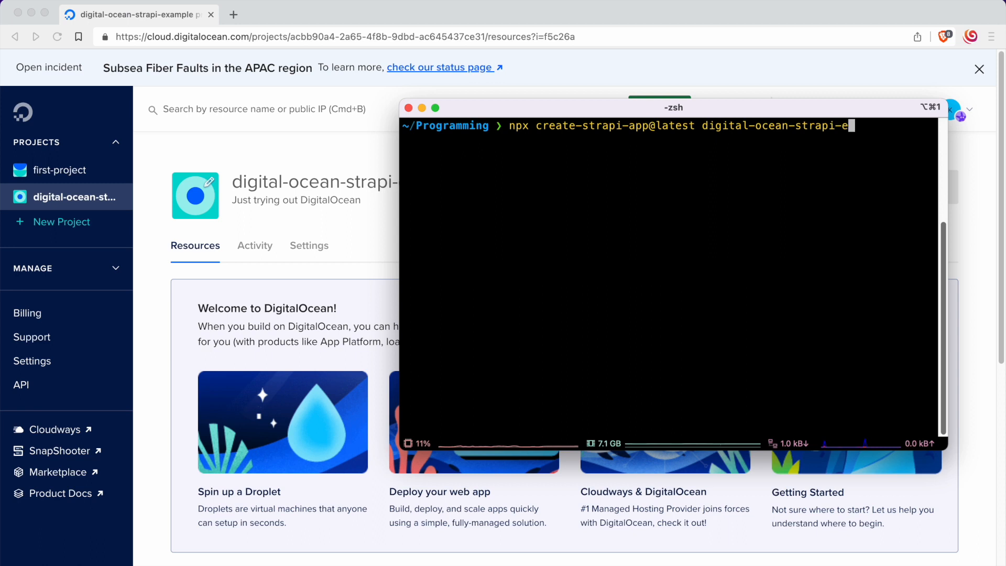
{"action": "type", "text": "xample "}
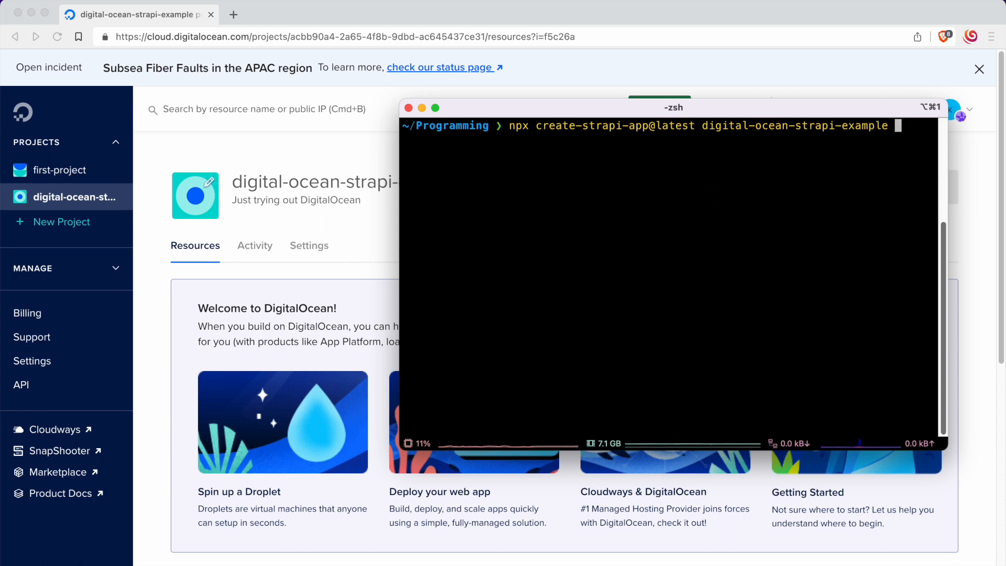
{"action": "type", "text": "--typescript"}
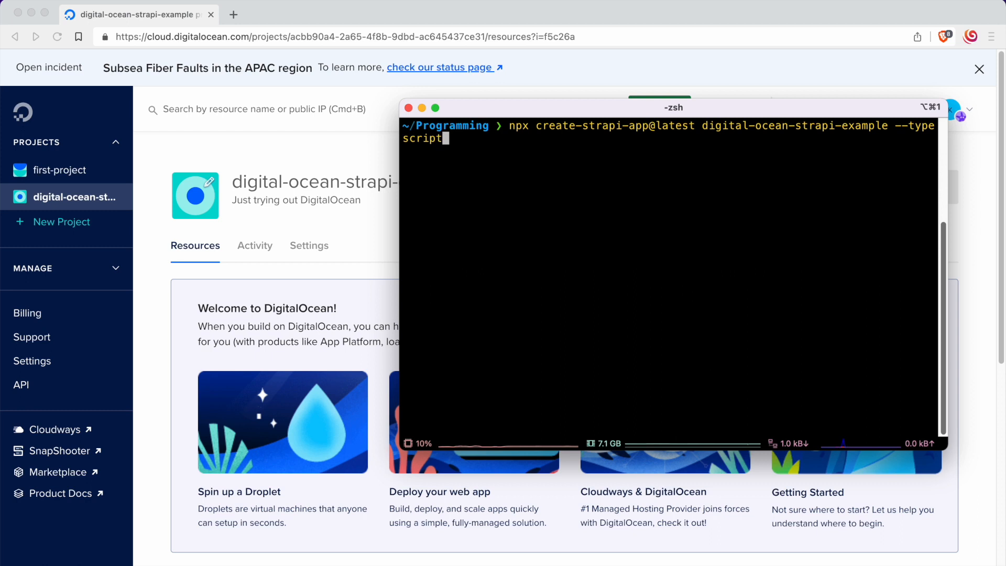
{"action": "key", "text": "Return"}
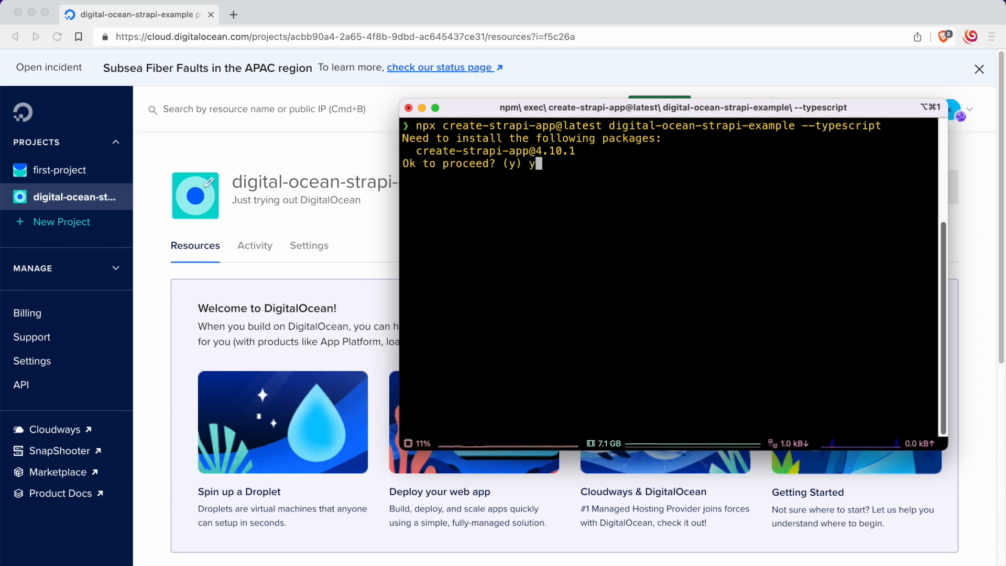
Step: Accept installing the create-strapi-app package and choose the Quickstart (recommended) installation type
{"action": "type", "text": "y"}
{"action": "key", "text": "Return"}
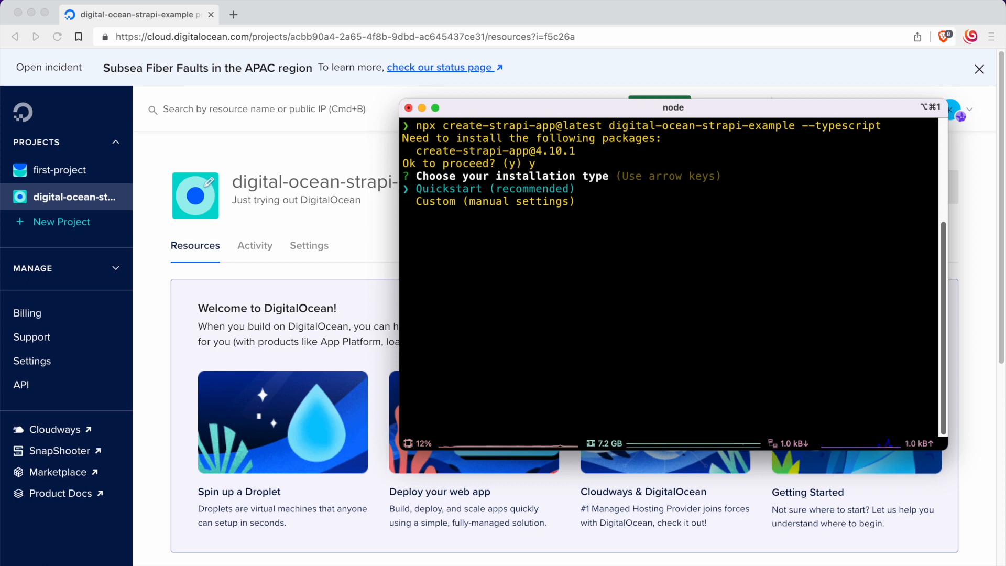
{"action": "key", "text": "Return"}
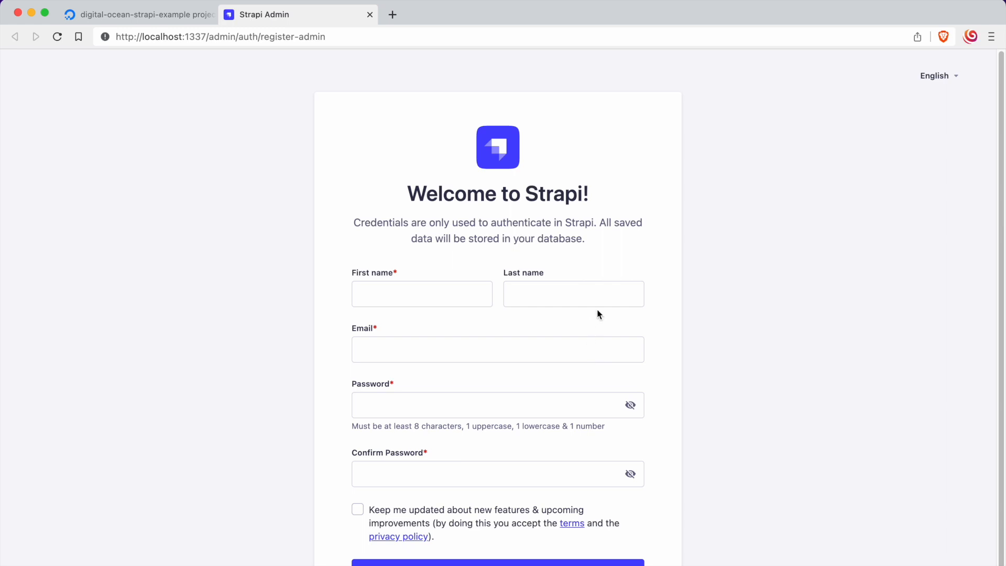
Step: Enter the administrator's first name and e-mail in the Strapi registration form, leaving the last name empty
{"action": "scroll", "coordinate": [599, 314], "scroll_direction": "down", "scroll_amount": 1}
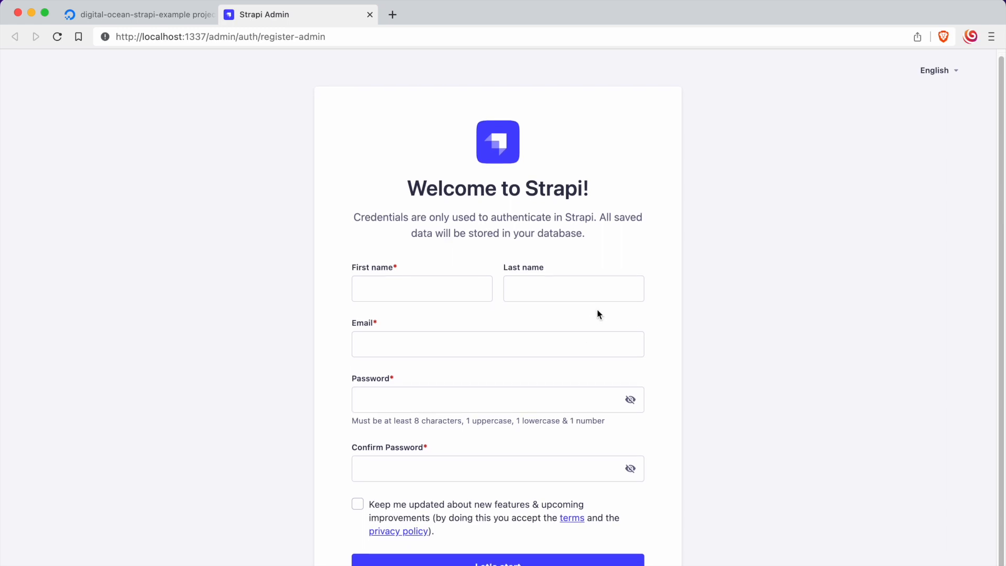
{"action": "scroll", "coordinate": [599, 315], "scroll_direction": "up", "scroll_amount": 1}
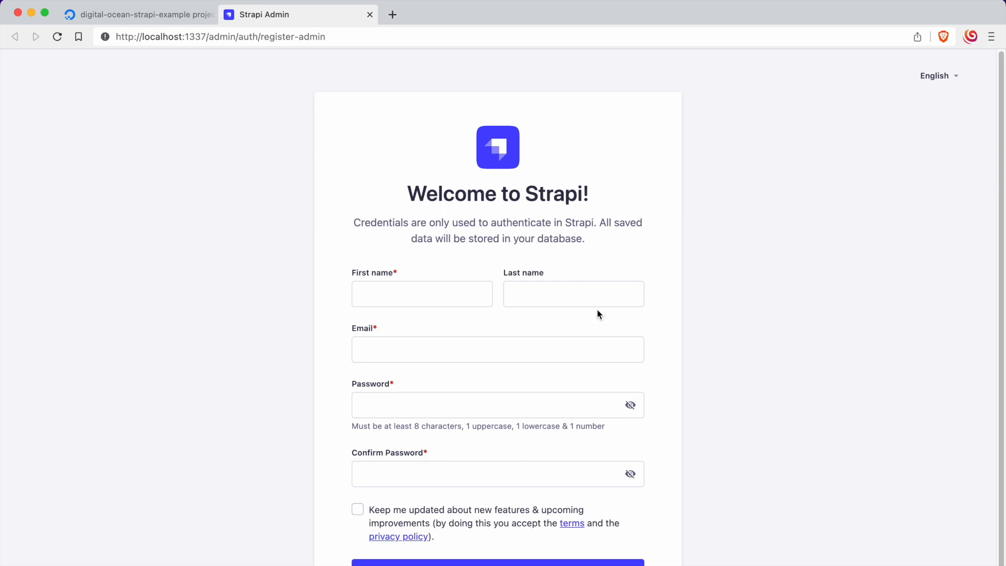
{"action": "left_click", "coordinate": [446, 299]}
{"action": "type", "text": "Kaizne"}
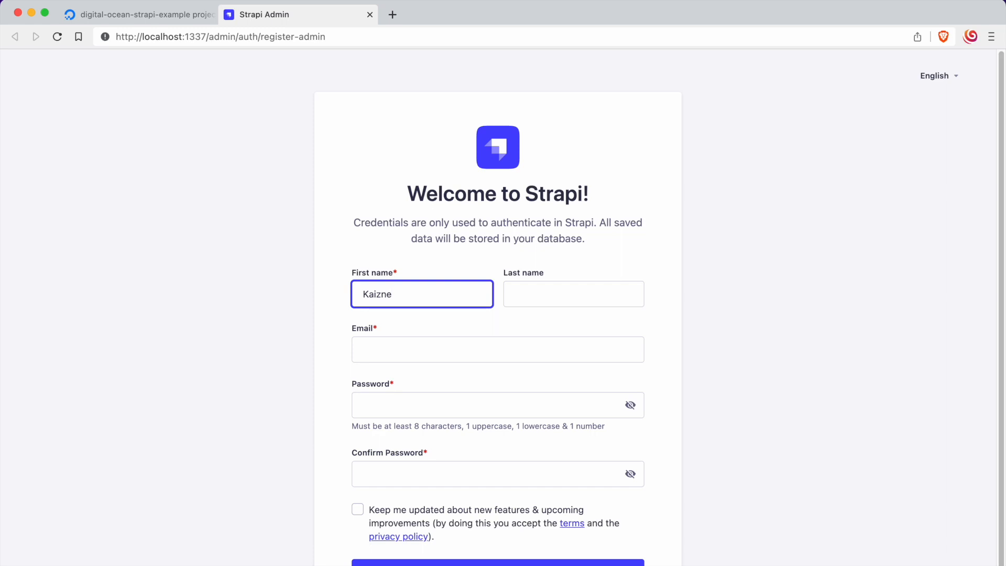
{"action": "key", "text": "Tab"}
{"action": "key", "text": "Tab"}
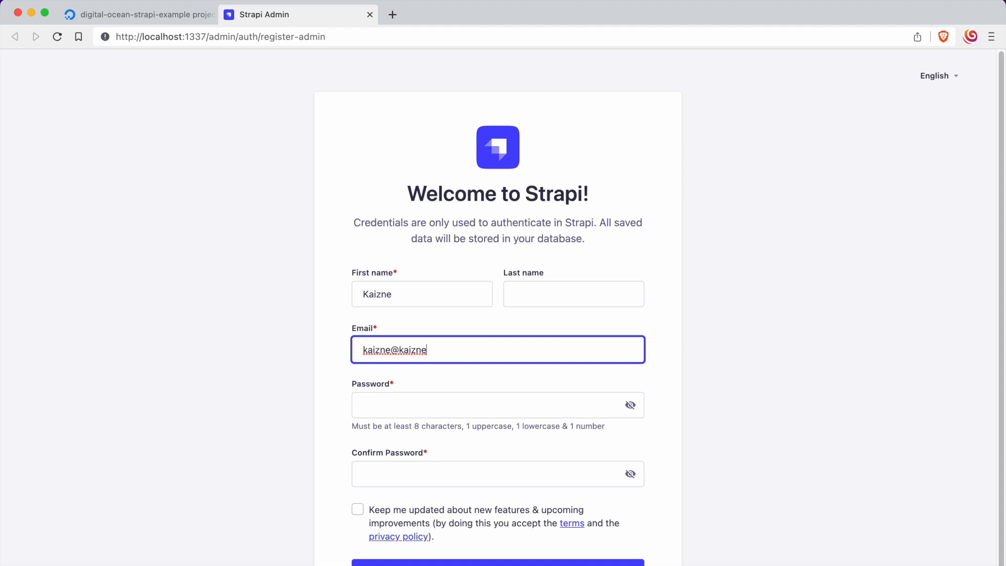
Step: Paste the administrator password into the Password and Confirm Password fields of the registration form
{"action": "key", "text": "Tab"}
{"action": "key", "text": "super+v"}
{"action": "left_click", "coordinate": [455, 465]}
{"action": "key", "text": "super+v"}
{"action": "left_click", "coordinate": [303, 441]}
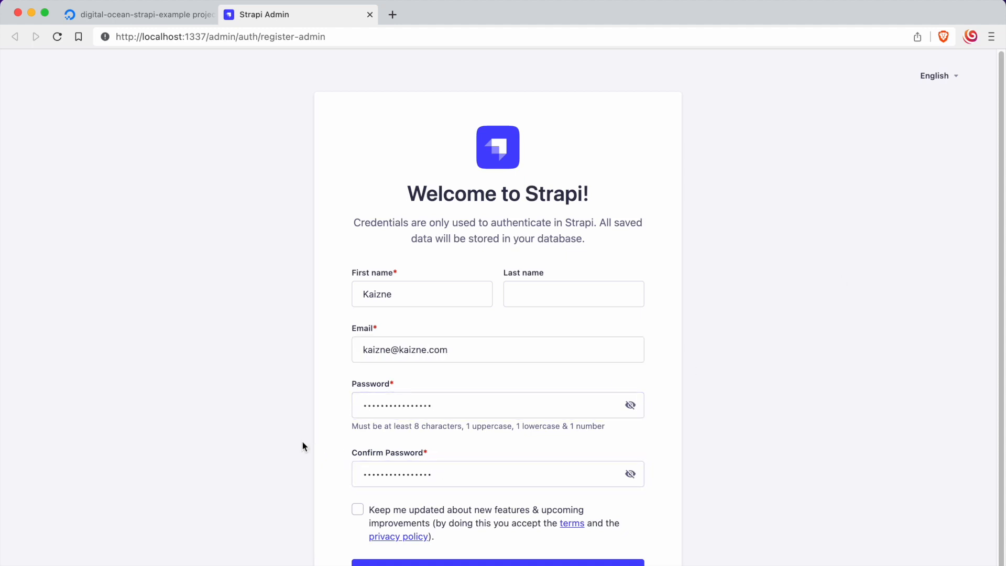
Step: Submit the Strapi administrator registration form
{"action": "left_click", "coordinate": [497, 562]}
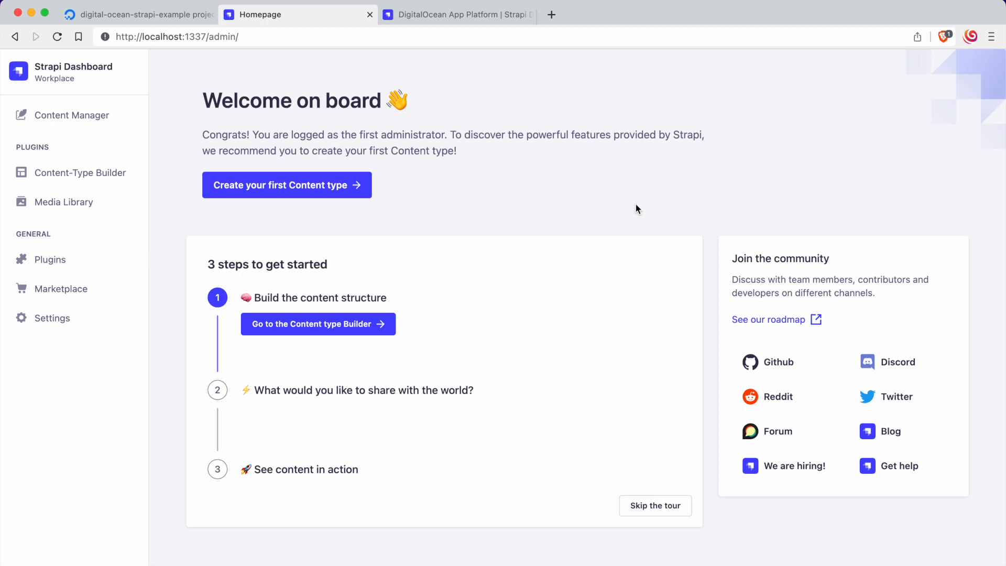
Step: Switch to the terminal and run code . to open the digital-ocean-strapi-example folder in an enlarged Visual Studio Code window
{"action": "key", "text": "super+Tab"}
{"action": "type", "text": "code "}
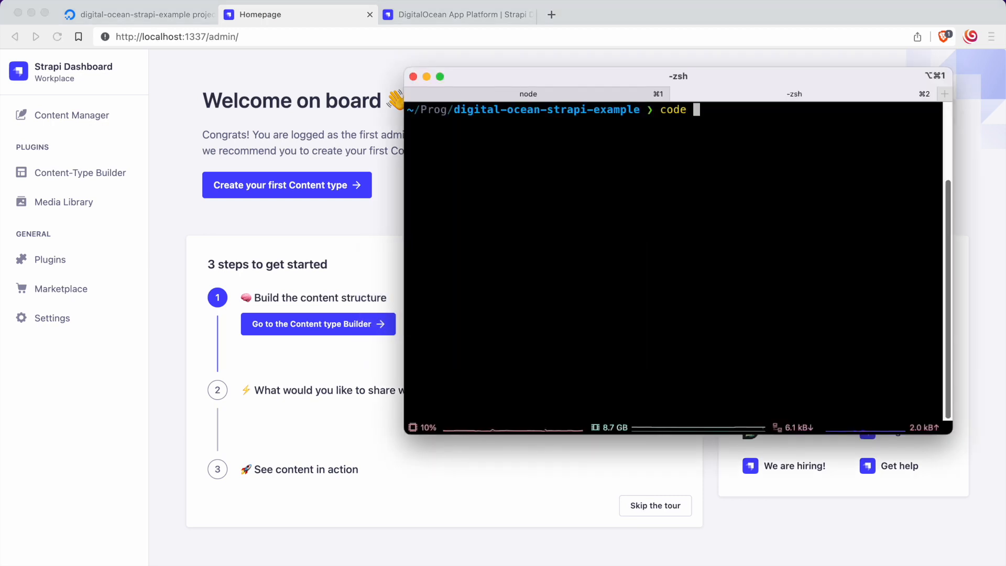
{"action": "type", "text": "."}
{"action": "key", "text": "Return"}
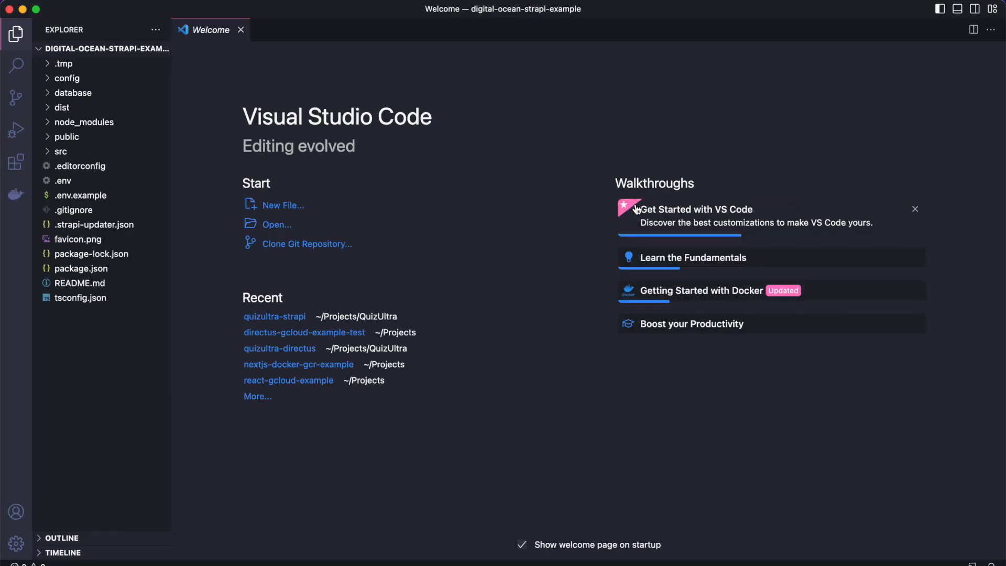
{"action": "double_click", "coordinate": [601, 9]}
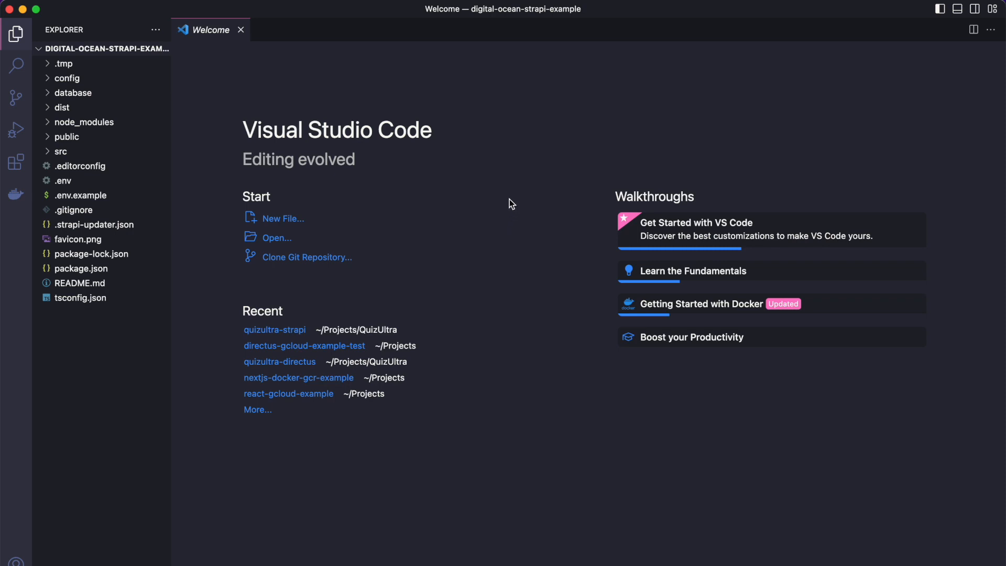
Step: Switch to Brave and read the Strapi DigitalOcean App Platform guide's prerequisites and instructions for setting up a project for deployment
{"action": "key", "text": "super+Tab"}
{"action": "key", "text": "super+Tab"}
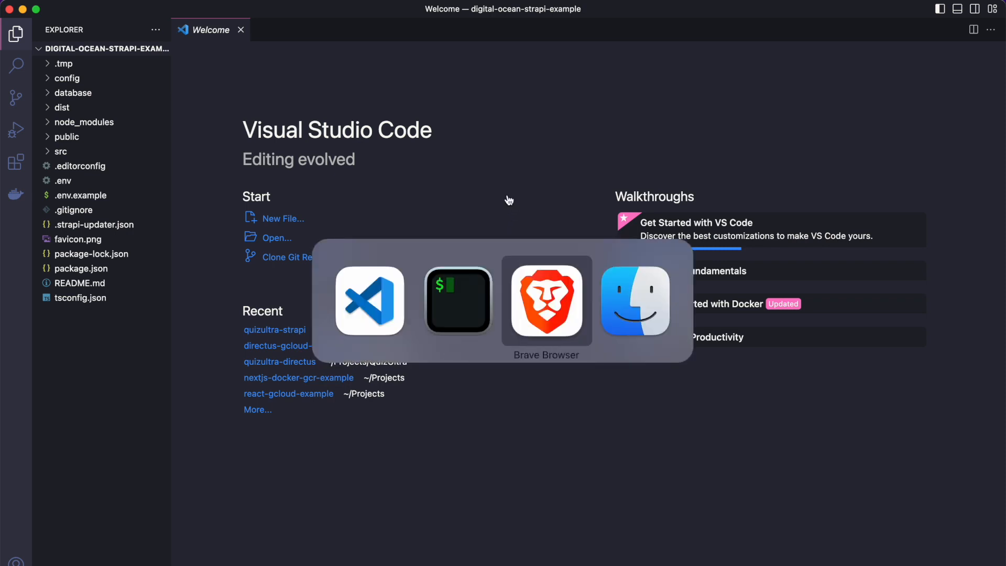
{"action": "left_click", "coordinate": [453, 16]}
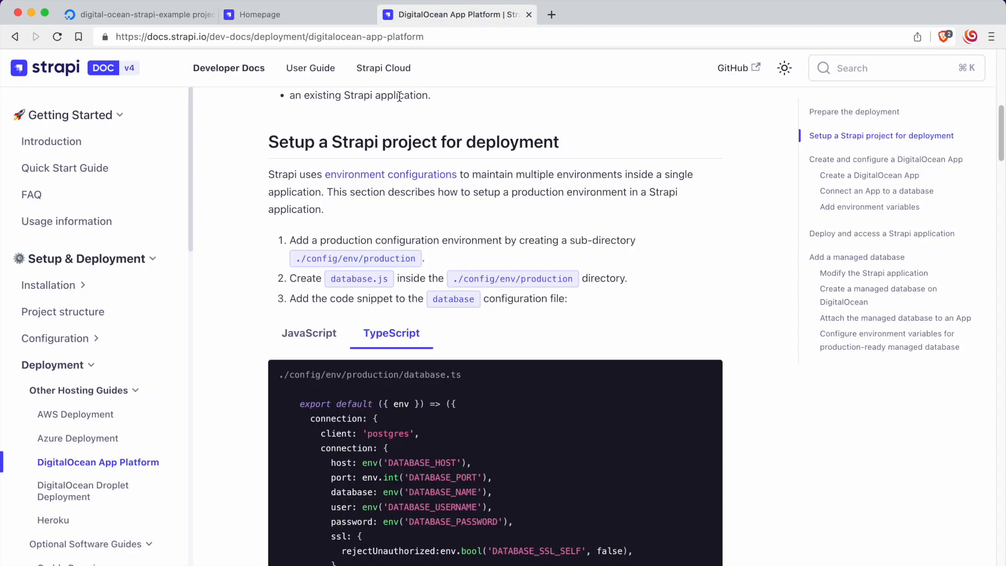
{"action": "scroll", "coordinate": [400, 184], "scroll_direction": "up", "scroll_amount": 3}
{"action": "scroll", "coordinate": [400, 184], "scroll_direction": "up", "scroll_amount": 10}
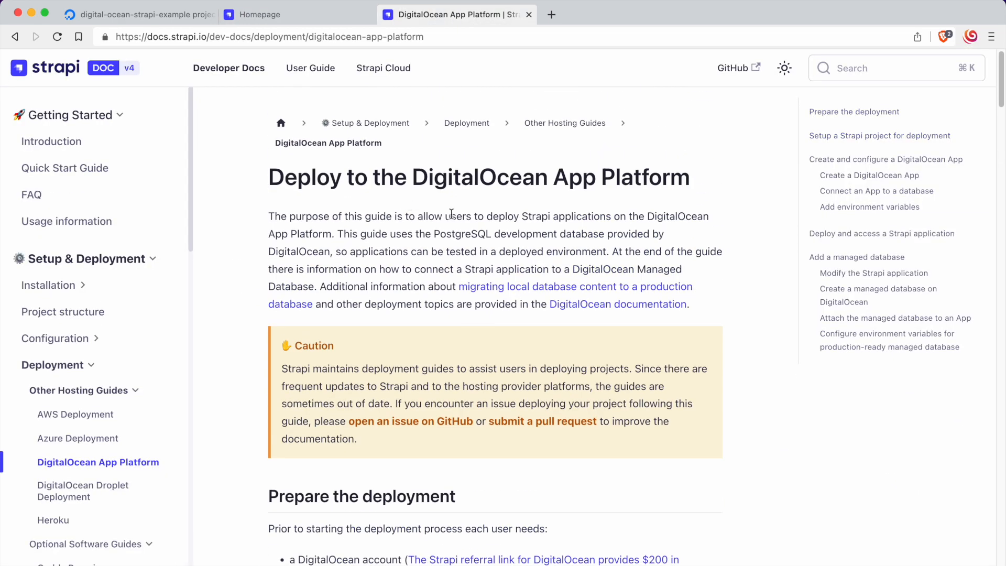
{"action": "scroll", "coordinate": [484, 199], "scroll_direction": "down", "scroll_amount": 8}
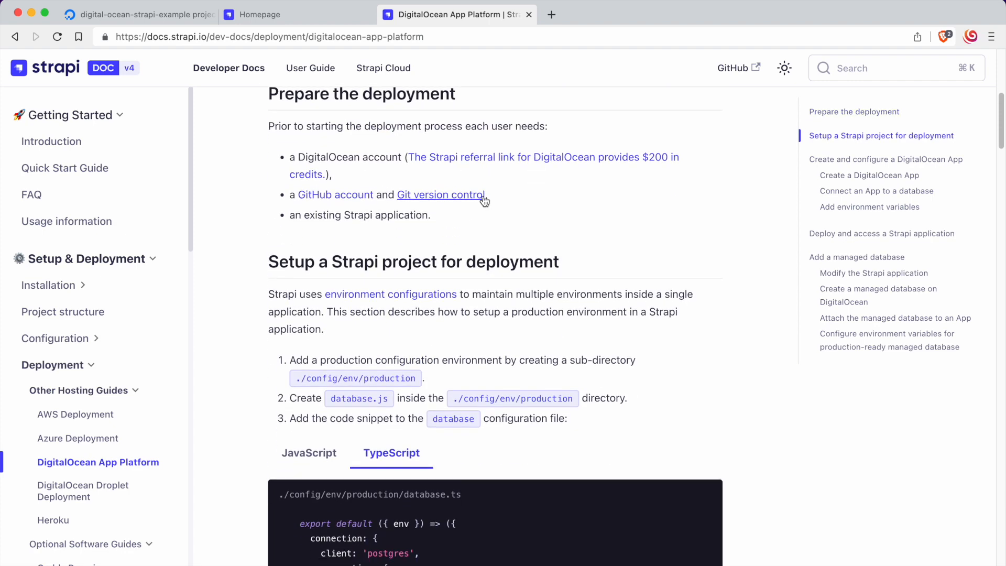
{"action": "scroll", "coordinate": [542, 216], "scroll_direction": "down", "scroll_amount": 3}
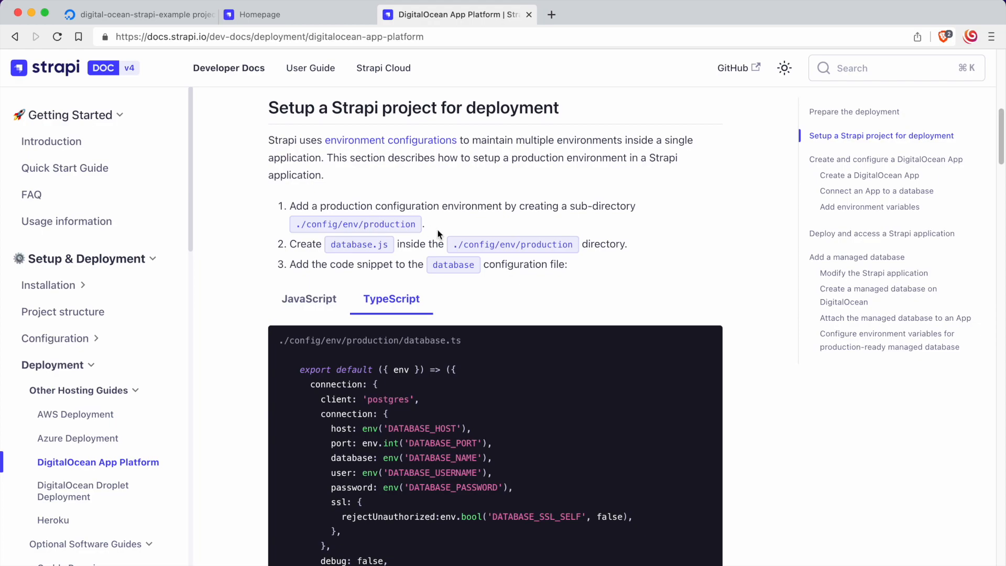
Step: Switch to Visual Studio Code and create a folder named env inside the config folder
{"action": "key", "text": "super+Tab"}
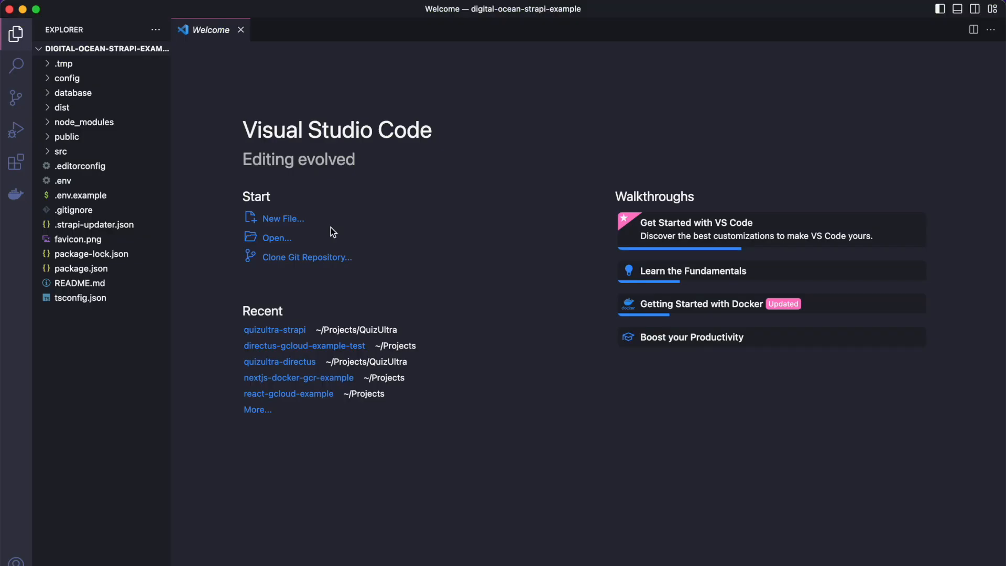
{"action": "left_click", "coordinate": [104, 78]}
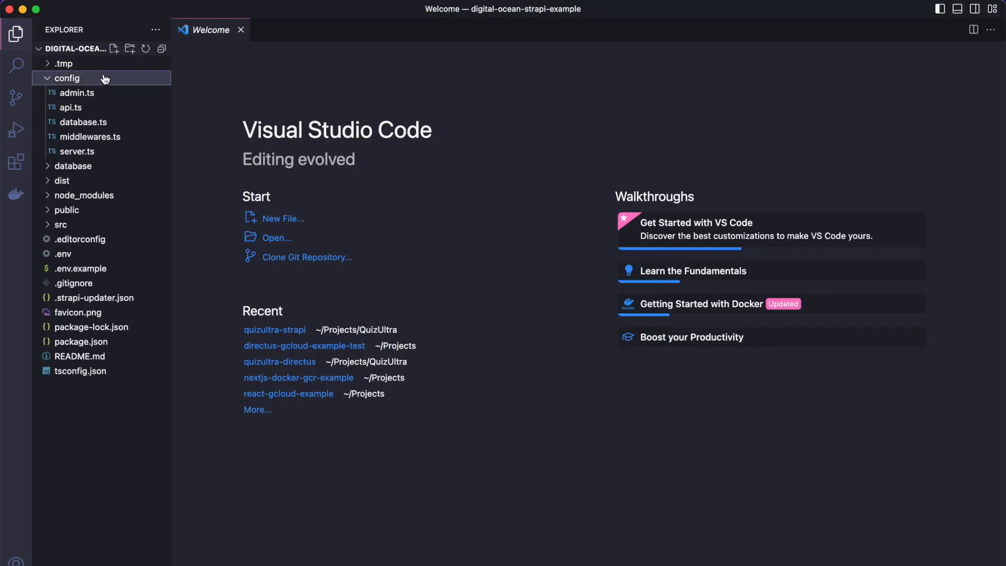
{"action": "left_click", "coordinate": [129, 49]}
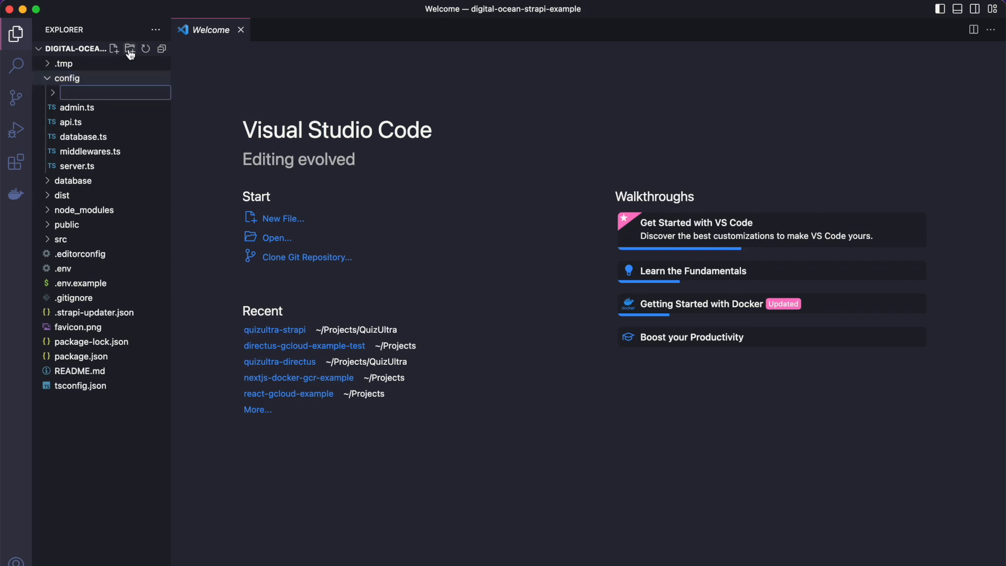
{"action": "type", "text": "env"}
{"action": "key", "text": "Return"}
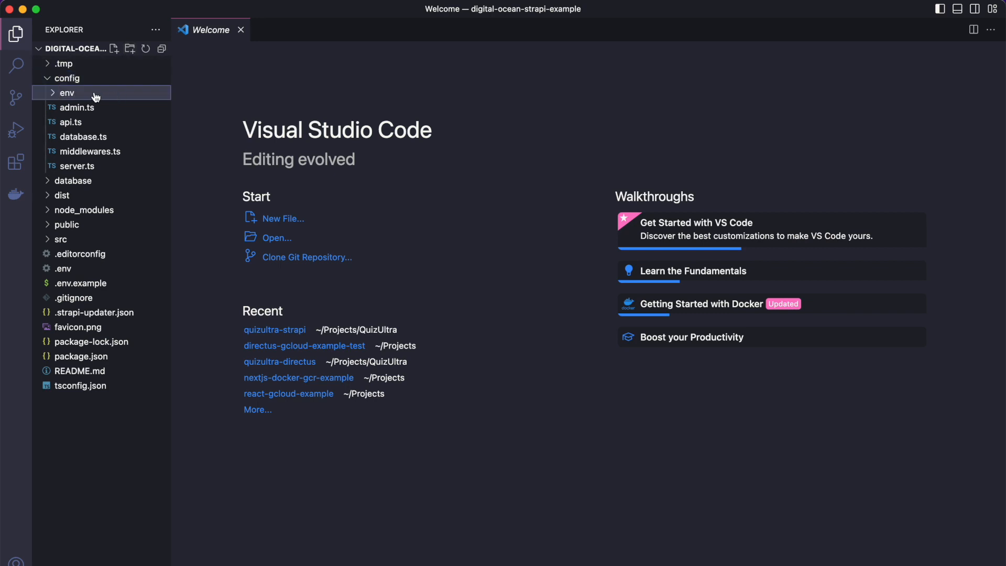
Step: Check the required path in the Strapi guide and create a production folder inside config/env in Visual Studio Code
{"action": "key", "text": "super+Tab"}
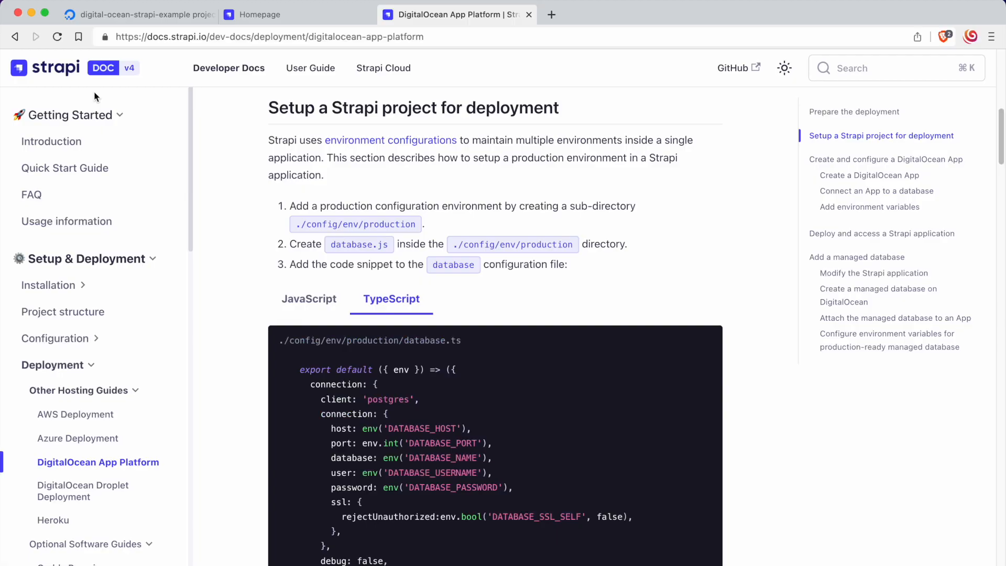
{"action": "key", "text": "super+Tab"}
{"action": "left_click", "coordinate": [129, 48]}
{"action": "type", "text": "production"}
{"action": "key", "text": "Return"}
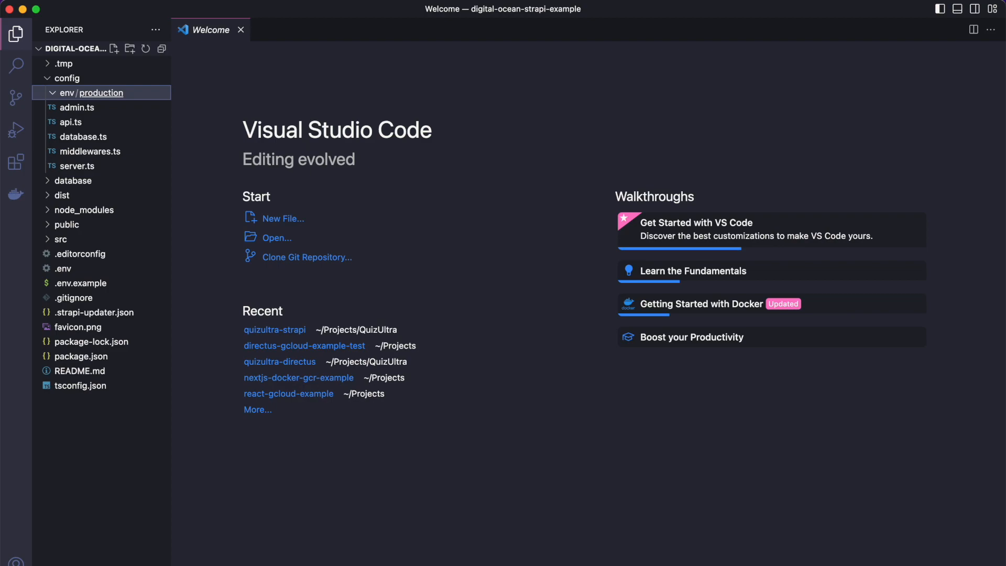
Step: Switch to the Strapi guide in Brave and copy the TypeScript snippet for ./config/env/production/database.ts
{"action": "key", "text": "super+Tab"}
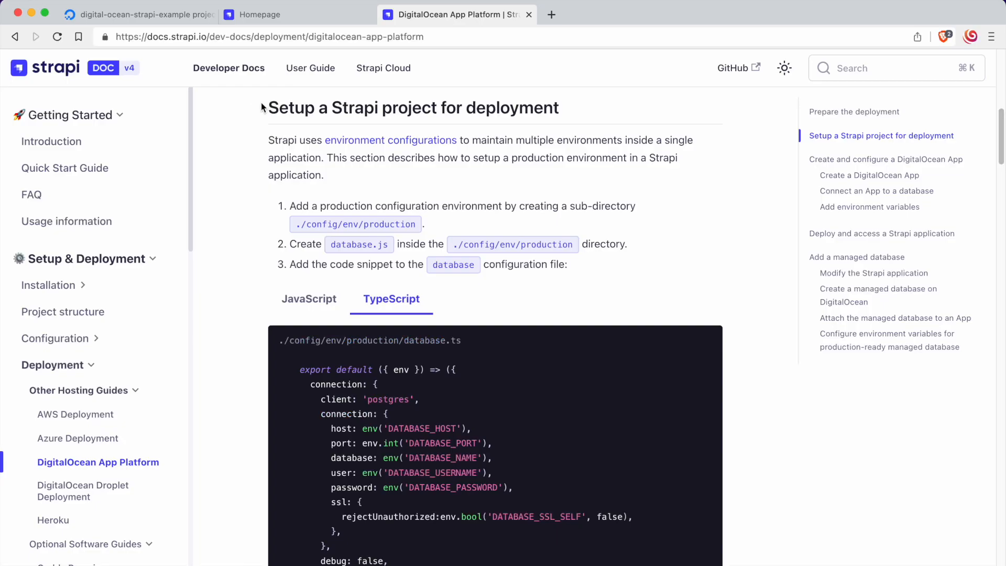
{"action": "scroll", "coordinate": [315, 168], "scroll_direction": "down", "scroll_amount": 1}
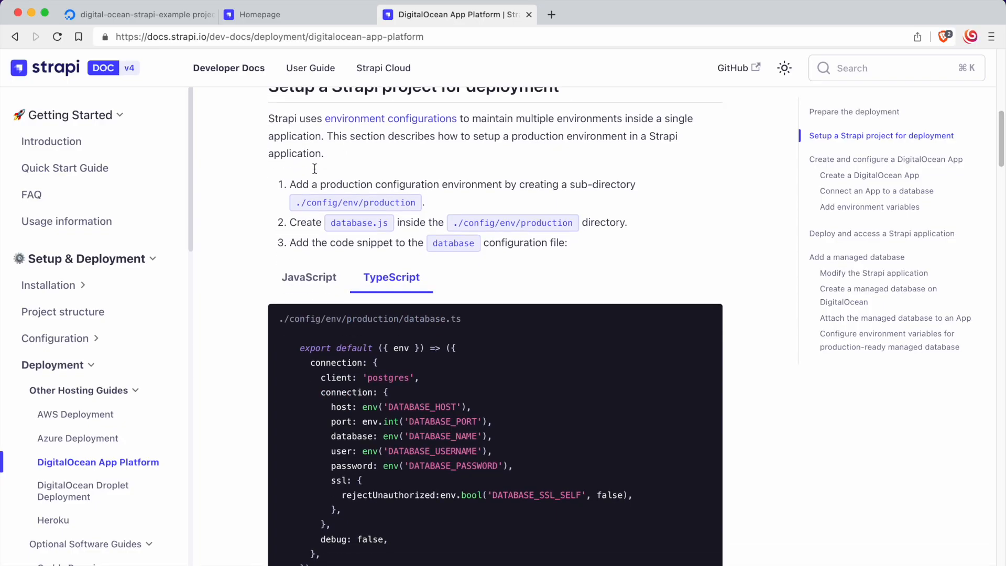
{"action": "scroll", "coordinate": [451, 386], "scroll_direction": "down", "scroll_amount": 1}
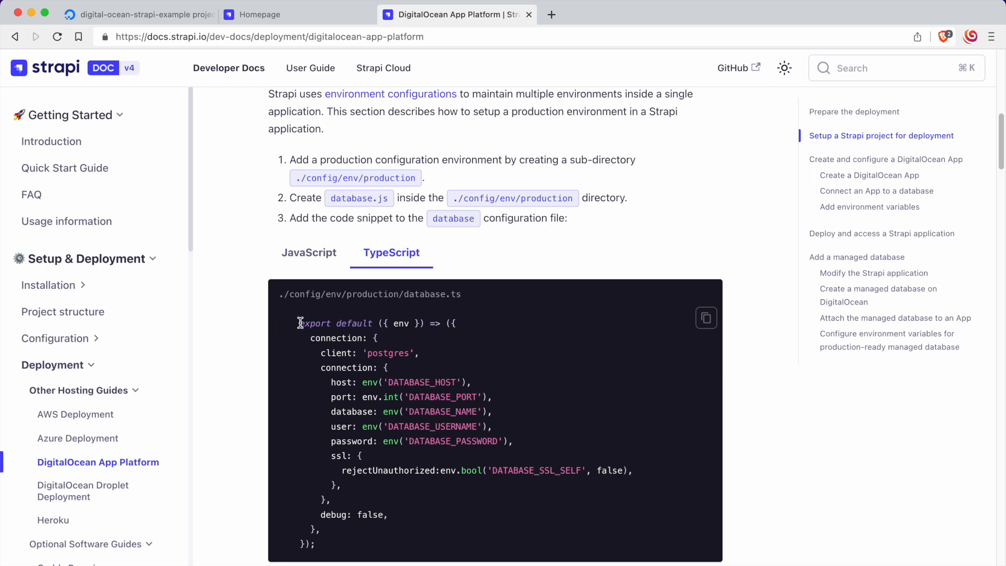
{"action": "left_click_drag", "start_coordinate": [321, 545], "coordinate": [265, 291]}
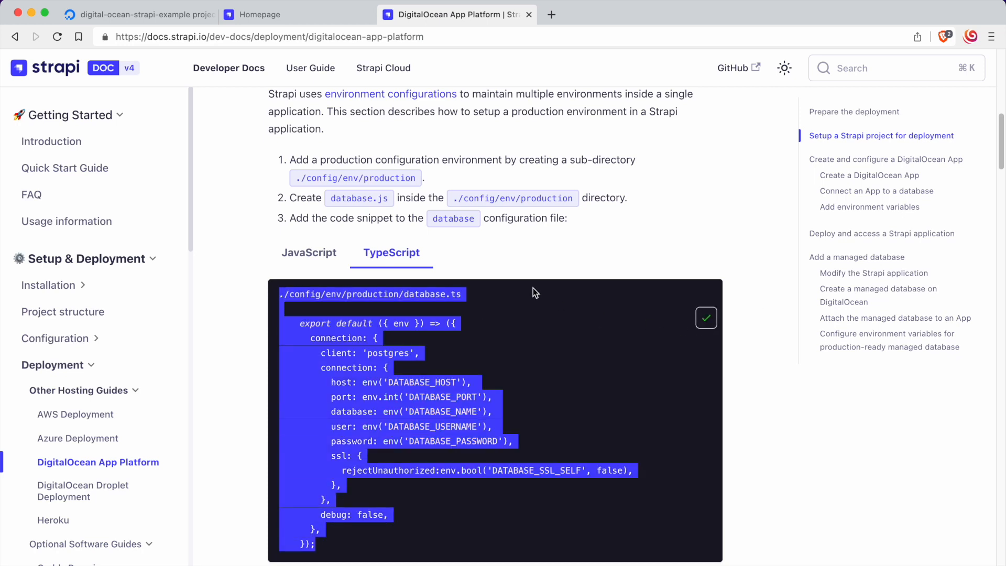
Step: Switch to Visual Studio Code and create a file named database.ts in config/env/production
{"action": "key", "text": "super+Tab"}
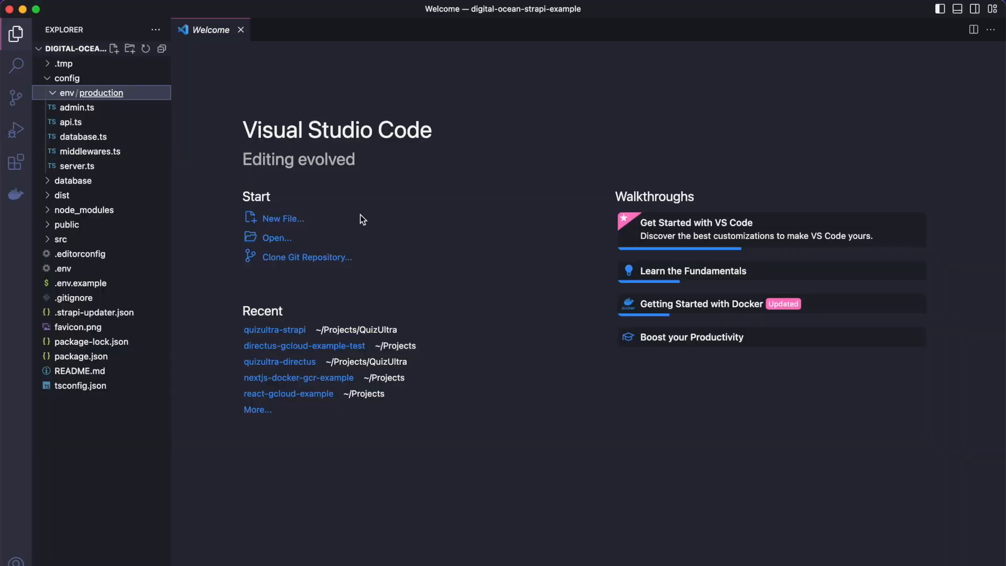
{"action": "left_click", "coordinate": [113, 48]}
{"action": "type", "text": "database."}
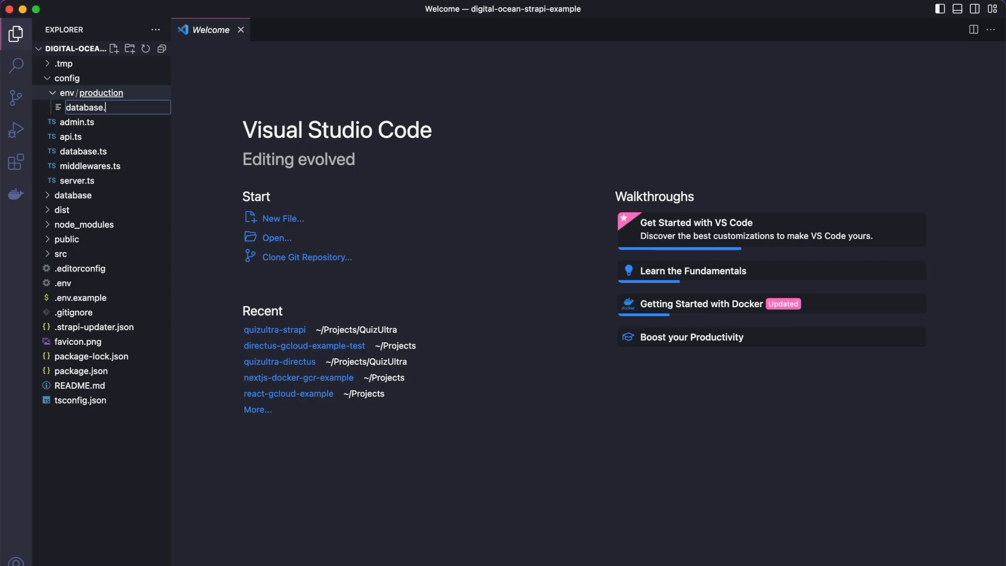
{"action": "type", "text": "ts"}
{"action": "key", "text": "Return"}
Step: Copy the TypeScript version of the database snippet from the Strapi guide in Brave and paste it into database.ts in Visual Studio Code
{"action": "key", "text": "super+Tab"}
{"action": "key", "text": "super+Tab"}
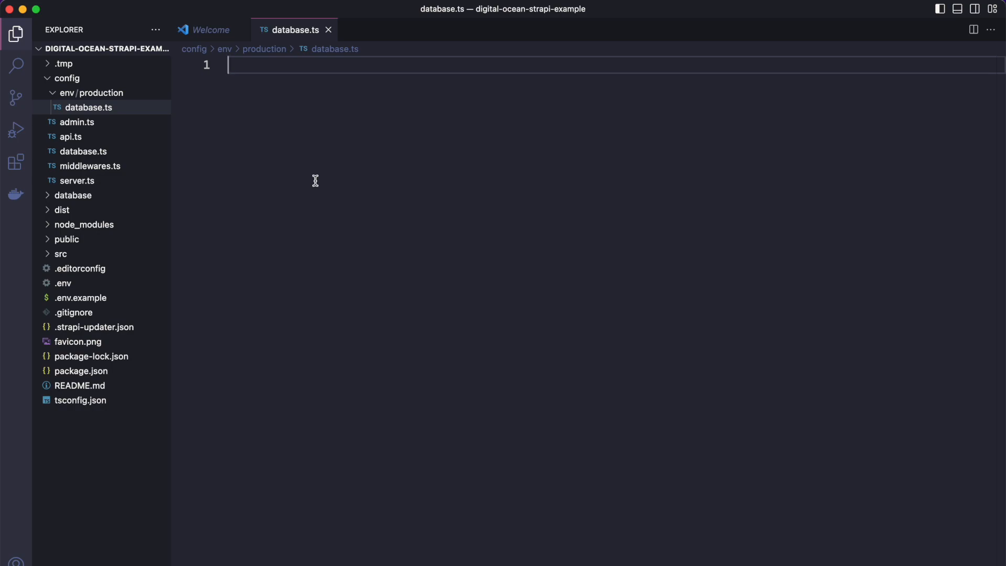
{"action": "key", "text": "super+Tab"}
{"action": "left_click", "coordinate": [331, 254]}
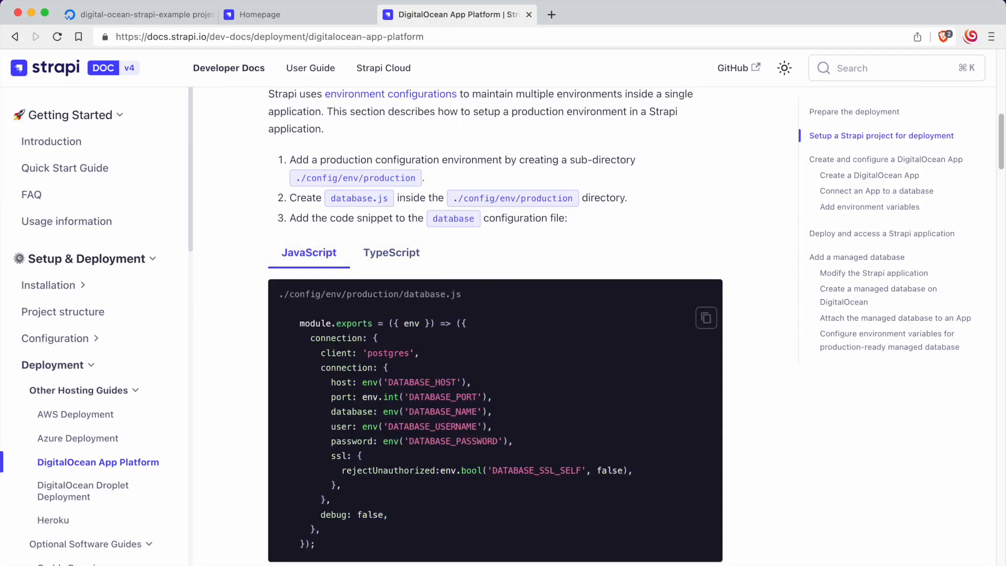
{"action": "left_click", "coordinate": [393, 254]}
{"action": "left_click", "coordinate": [706, 317]}
{"action": "key", "text": "super+Tab"}
{"action": "key", "text": "super+v"}
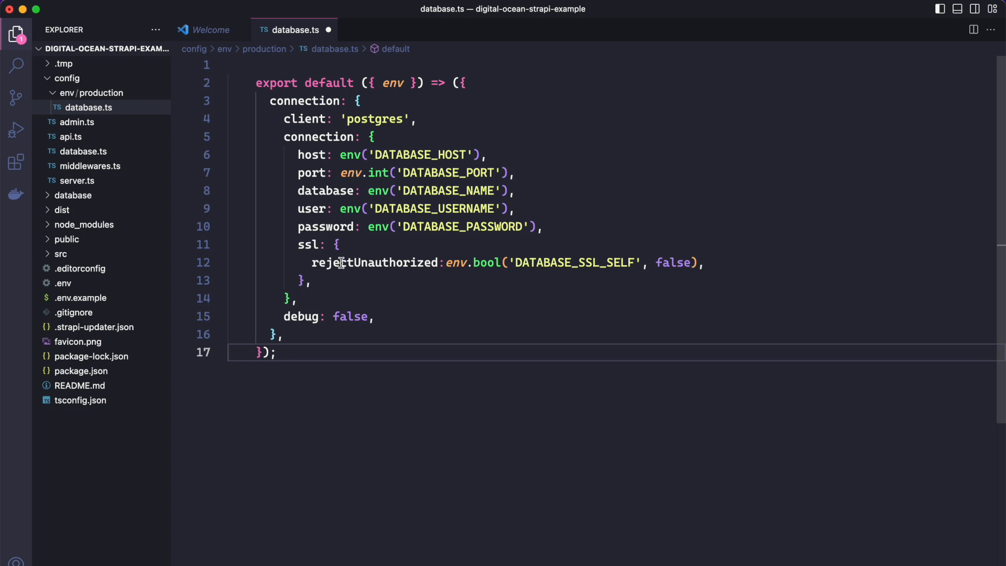
Step: Outdent the pasted code in database.ts, remove the blank first line and save the file
{"action": "left_click_drag", "start_coordinate": [300, 352], "coordinate": [253, 82]}
{"action": "key", "text": "shift+Tab"}
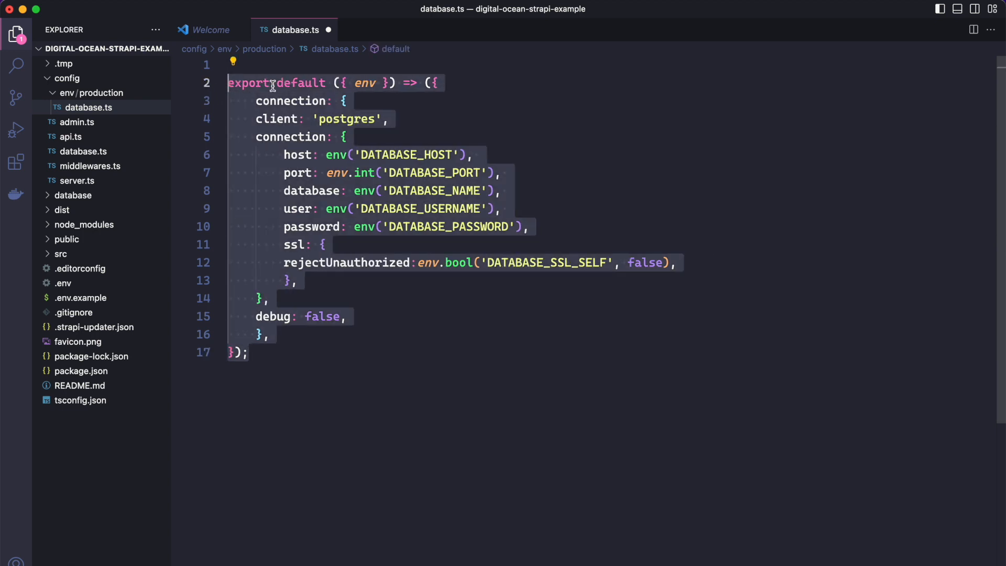
{"action": "key", "text": "Up"}
{"action": "key", "text": "Down"}
{"action": "key", "text": "BackSpace"}
{"action": "key", "text": "super+s"}
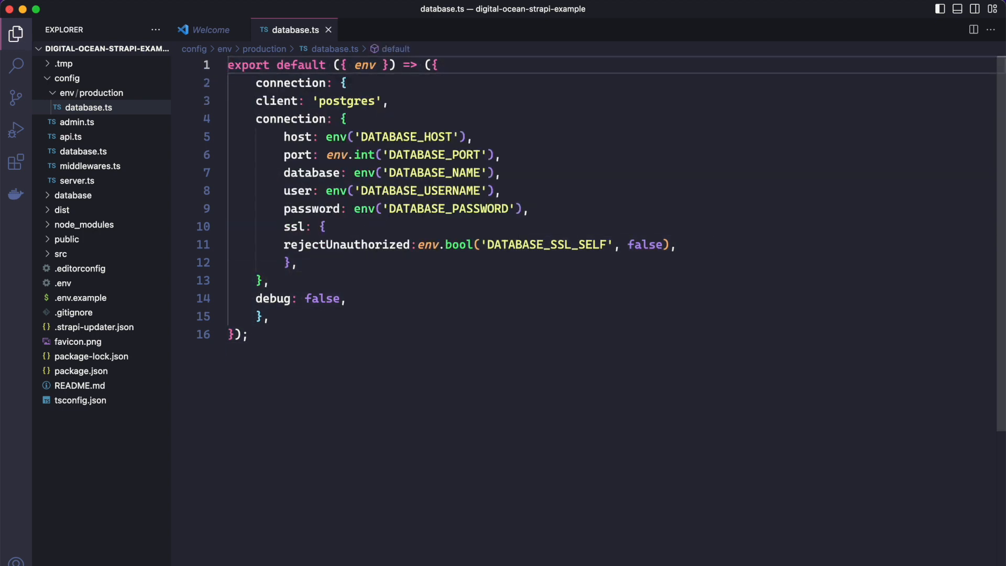
Step: Check the server file instructions in the Strapi guide and create server.ts in config/env/production in Visual Studio Code
{"action": "key", "text": "super+Tab"}
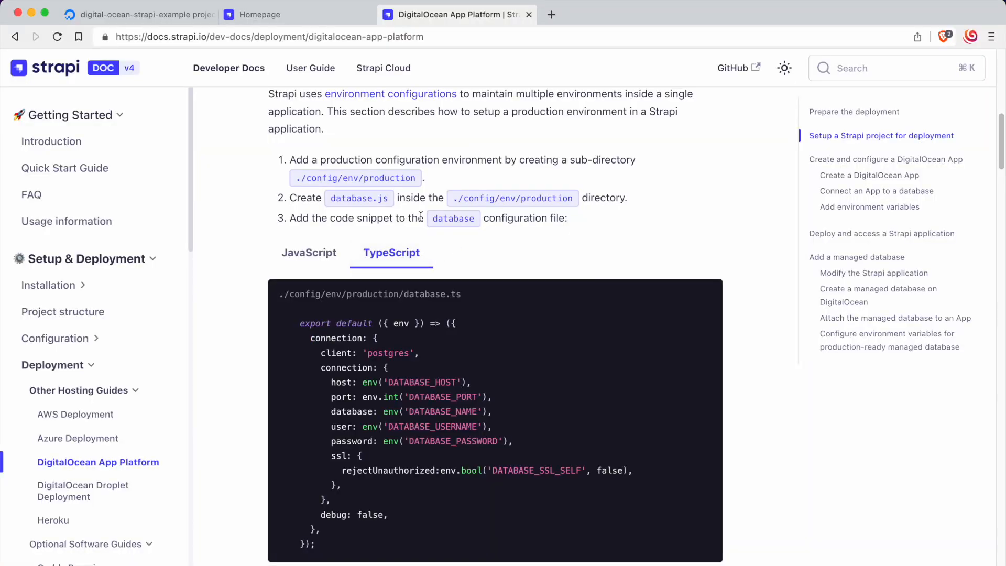
{"action": "scroll", "coordinate": [421, 216], "scroll_direction": "down", "scroll_amount": 6}
{"action": "scroll", "coordinate": [419, 262], "scroll_direction": "down", "scroll_amount": 2}
{"action": "key", "text": "super+Tab"}
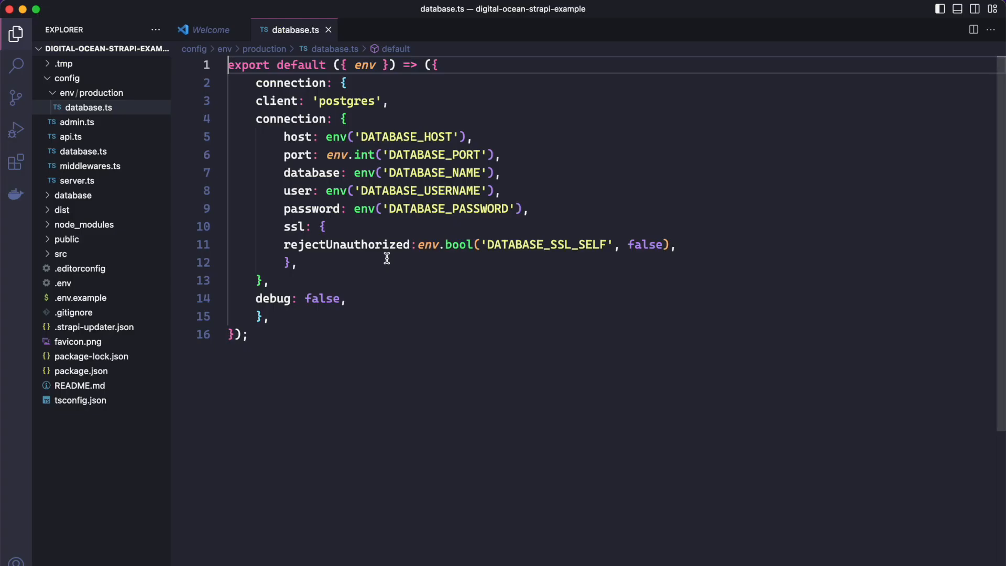
{"action": "left_click", "coordinate": [113, 48]}
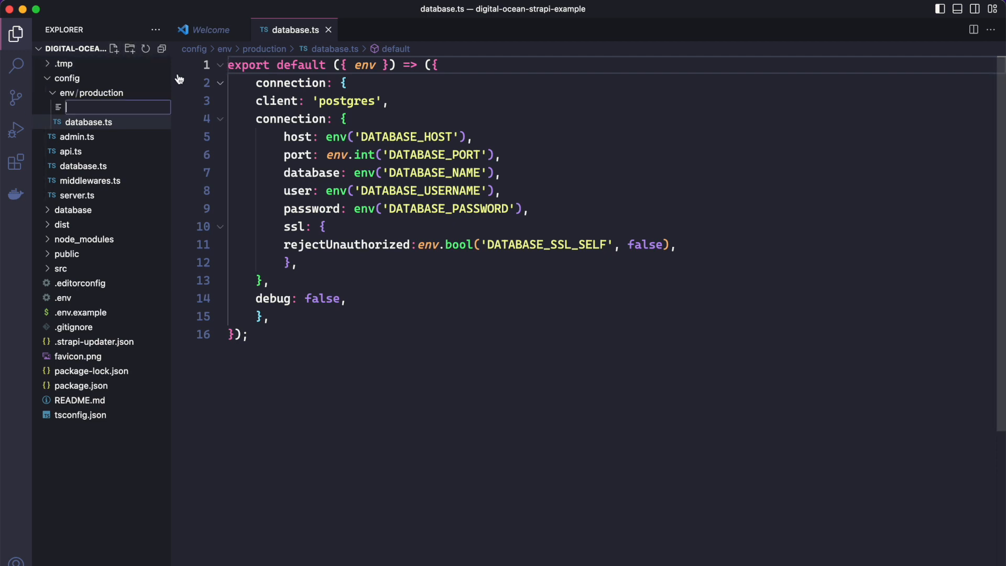
{"action": "type", "text": "server.ts"}
{"action": "key", "text": "Return"}
Step: Paste the Strapi guide's TypeScript server snippet into server.ts without its blank first line, and save the file
{"action": "key", "text": "super+Tab"}
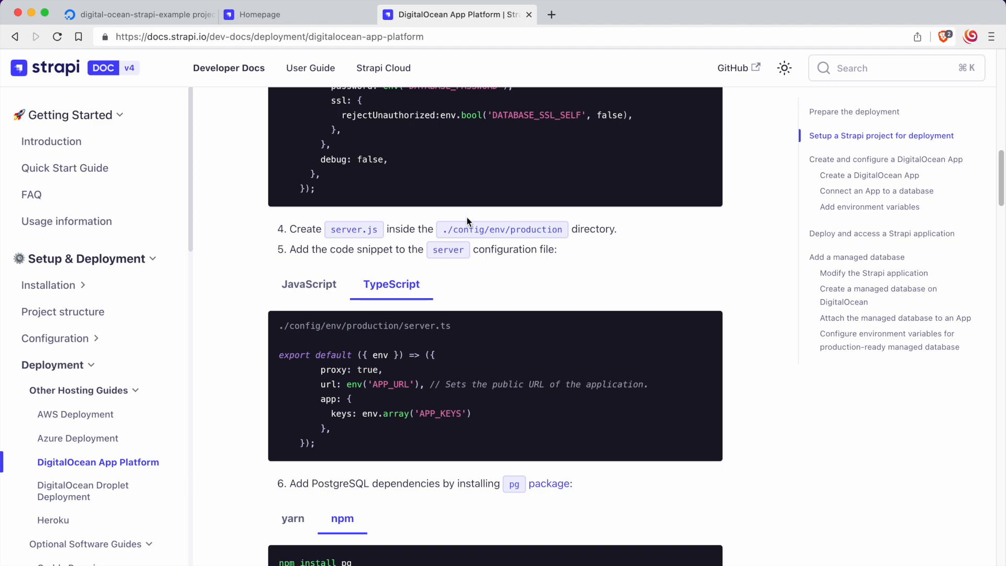
{"action": "scroll", "coordinate": [468, 221], "scroll_direction": "down", "scroll_amount": 3}
{"action": "left_click", "coordinate": [706, 283]}
{"action": "key", "text": "super+Tab"}
{"action": "key", "text": "super+v"}
{"action": "left_click", "coordinate": [229, 83]}
{"action": "key", "text": "BackSpace"}
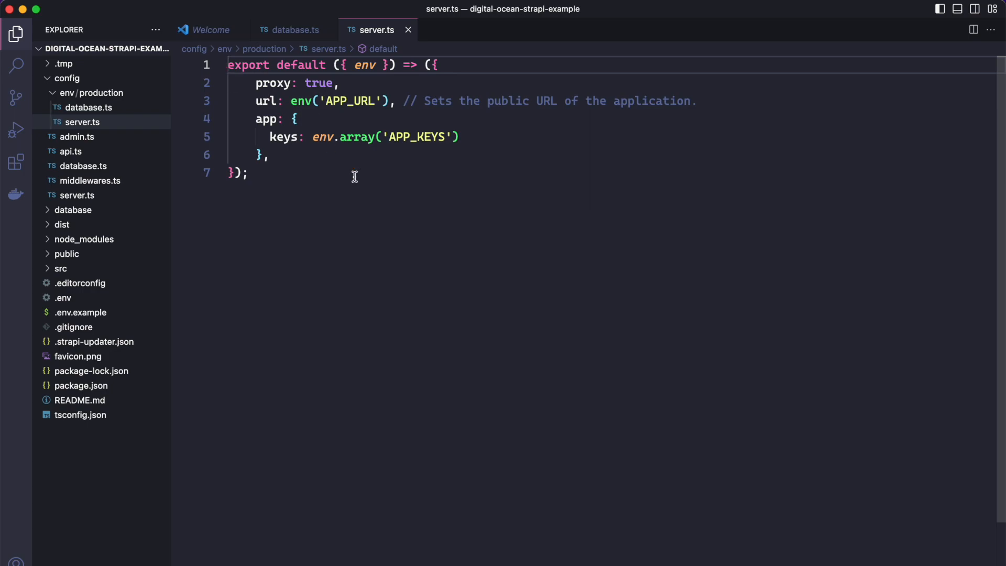
Step: Check the PostgreSQL dependency instructions in the Strapi guide and run npm install pg in the project's terminal
{"action": "key", "text": "super+Tab"}
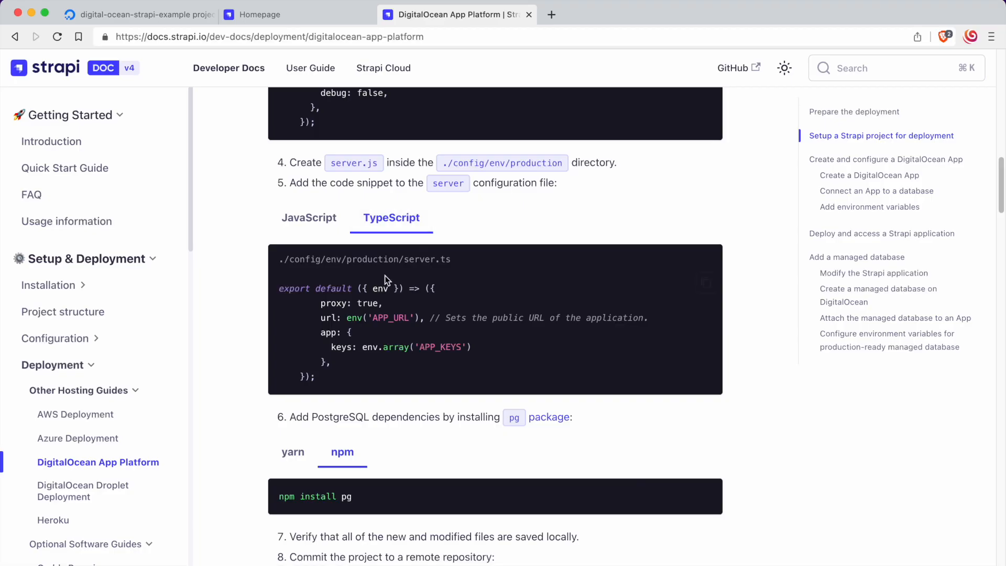
{"action": "scroll", "coordinate": [381, 278], "scroll_direction": "down", "scroll_amount": 3}
{"action": "scroll", "coordinate": [381, 277], "scroll_direction": "down", "scroll_amount": 1}
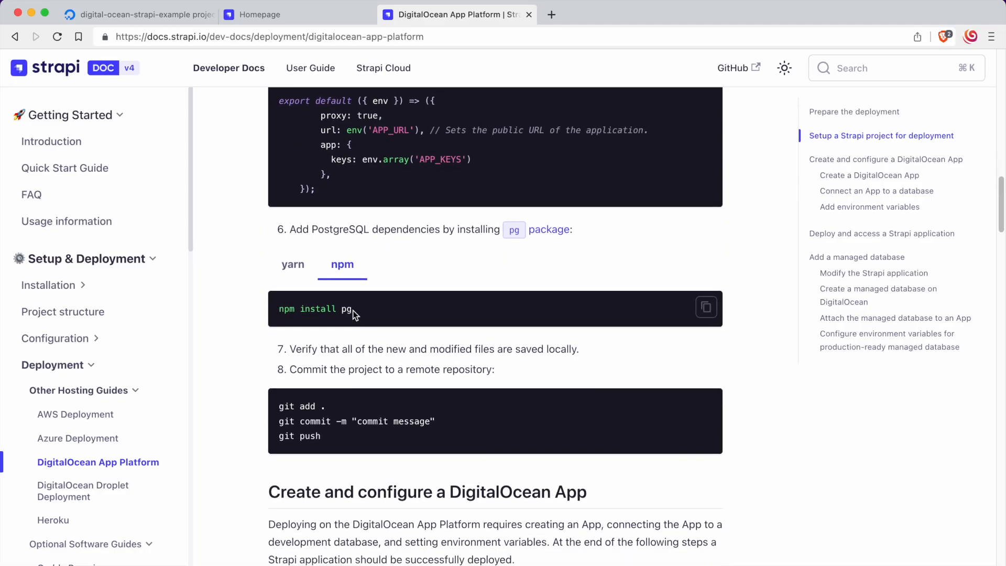
{"action": "left_click_drag", "start_coordinate": [366, 305], "coordinate": [401, 307]}
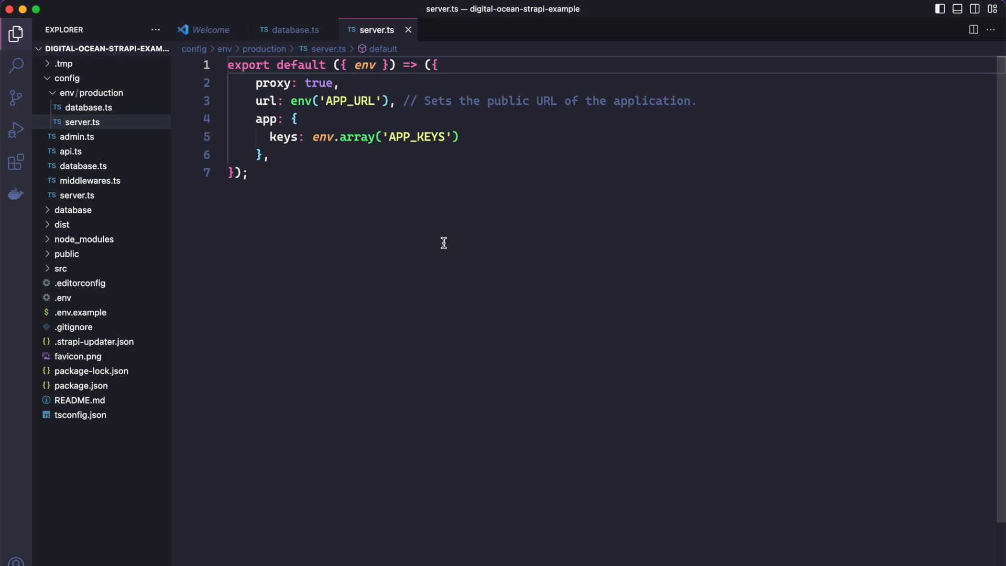
{"action": "key", "text": "super+Tab"}
{"action": "key", "text": "super+Tab"}
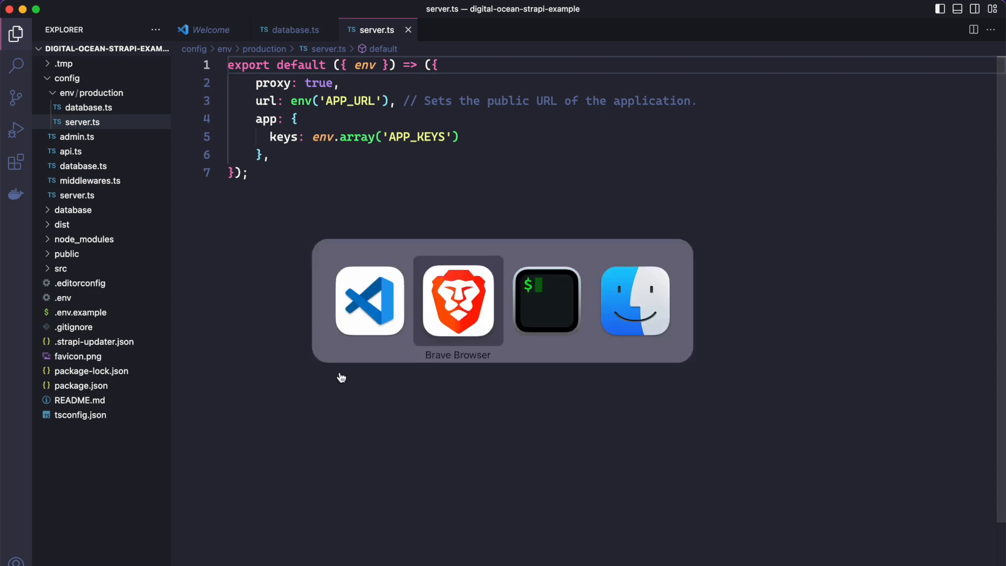
{"action": "type", "text": "npm install pg"}
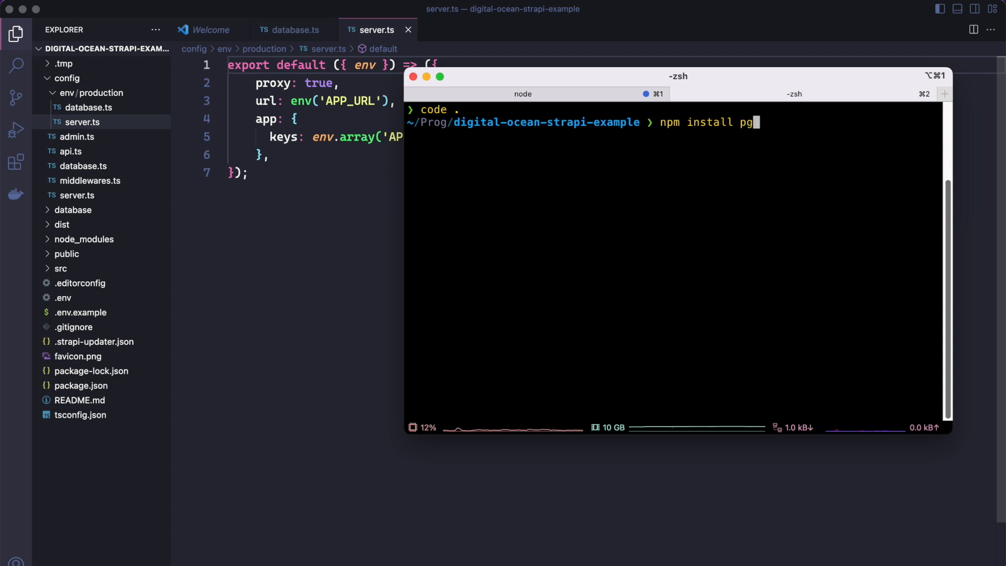
{"action": "key", "text": "Return"}
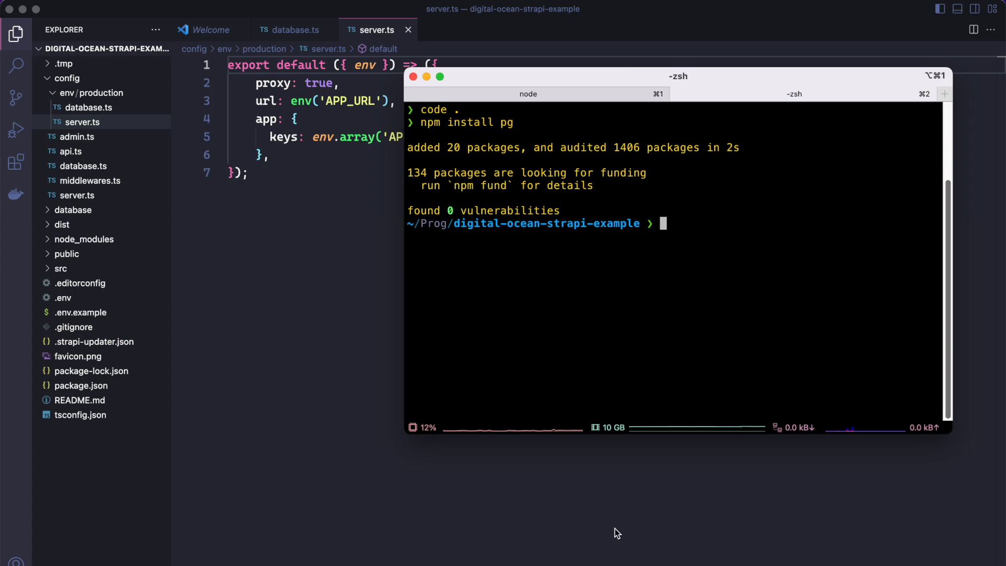
Step: Switch to Brave and create a public GitHub repository named digital-ocean-strapi-example
{"action": "key", "text": "super+Tab"}
{"action": "key", "text": "super+Tab"}
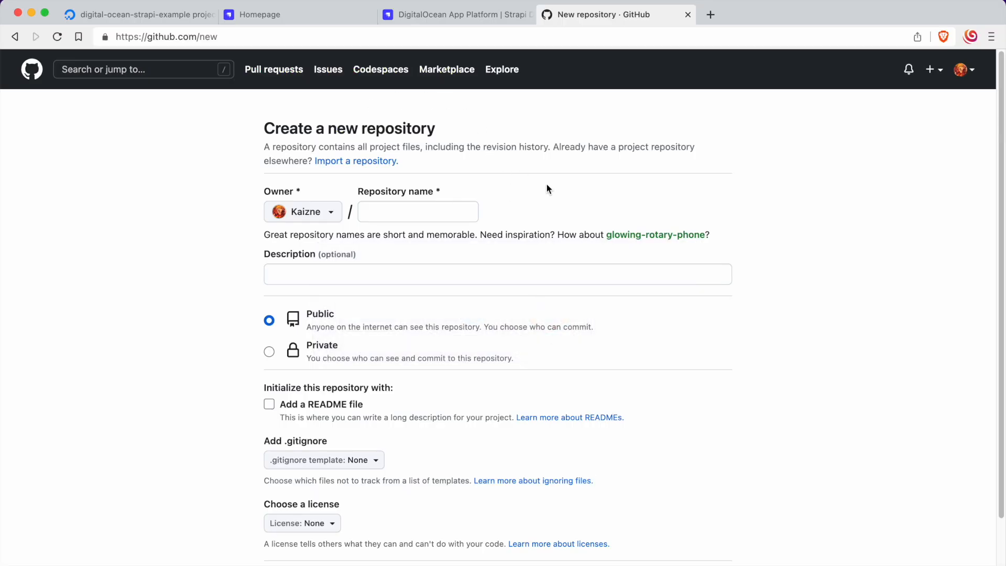
{"action": "left_click", "coordinate": [410, 214]}
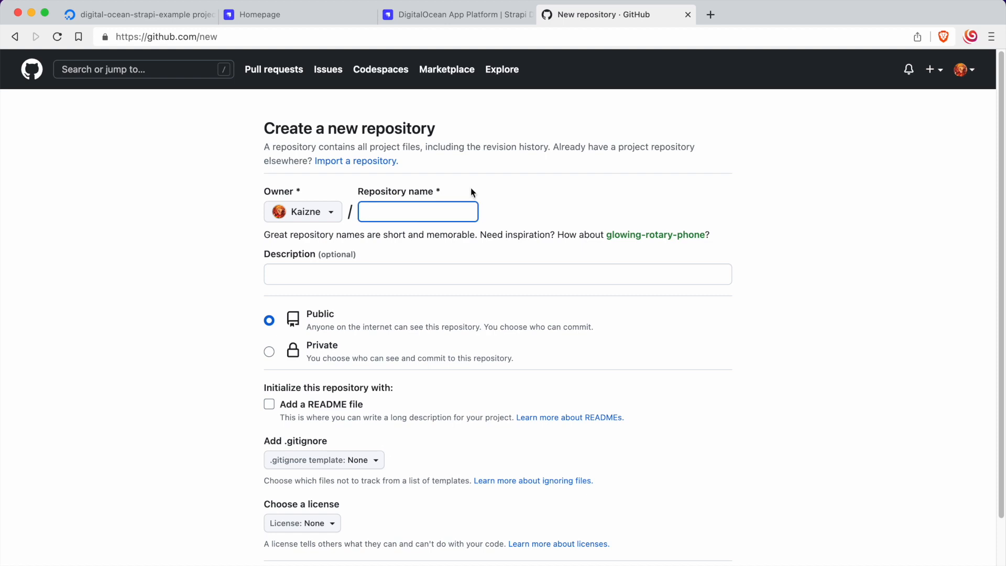
{"action": "type", "text": "digital-ocean-strapi-"}
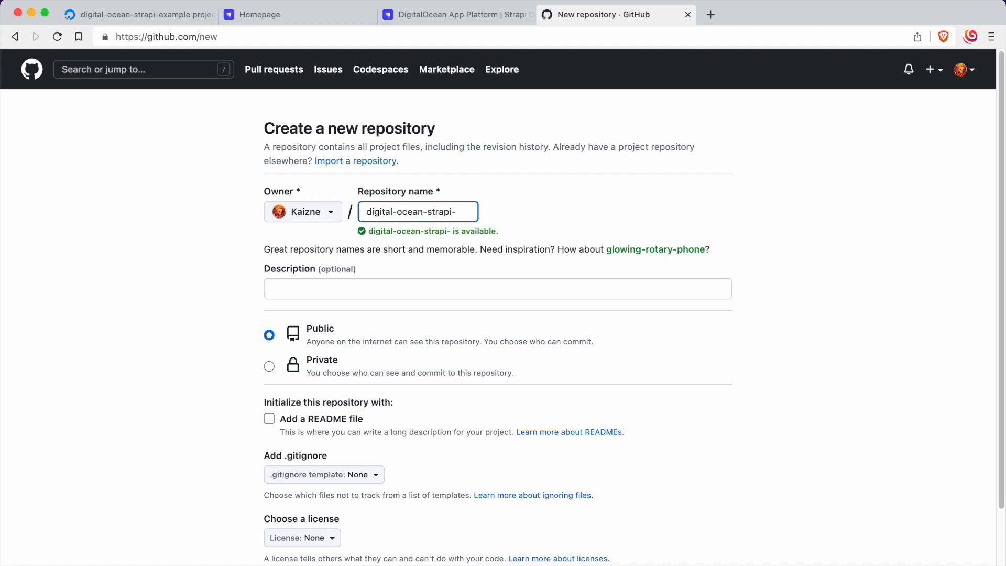
{"action": "type", "text": "example"}
{"action": "left_click", "coordinate": [510, 187]}
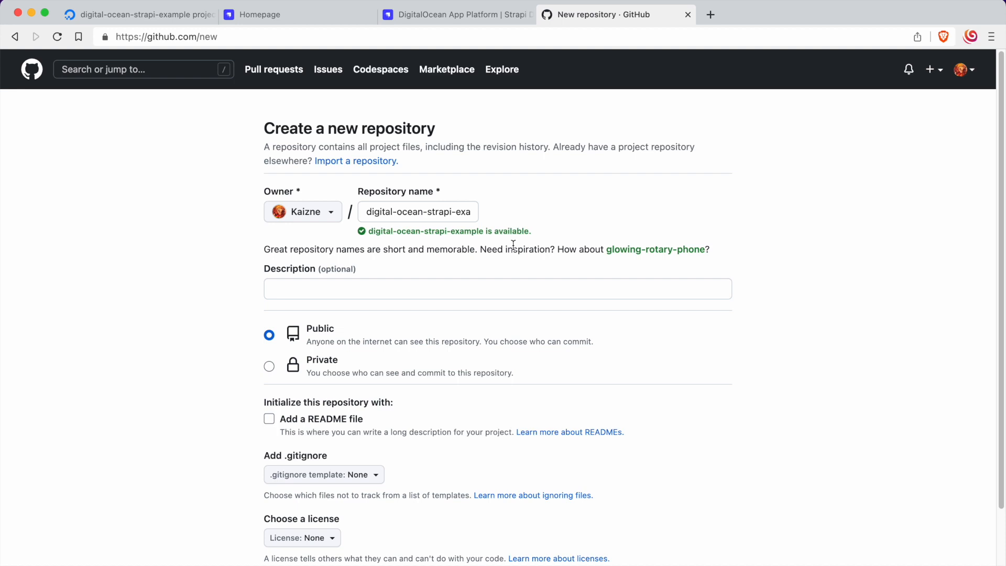
{"action": "scroll", "coordinate": [519, 283], "scroll_direction": "down", "scroll_amount": 1}
{"action": "scroll", "coordinate": [563, 438], "scroll_direction": "down", "scroll_amount": 1}
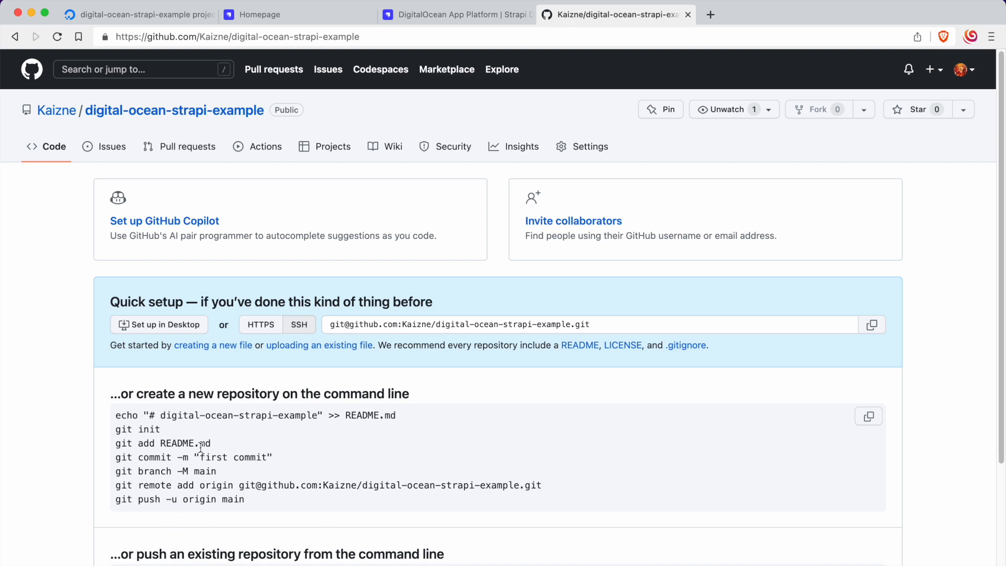
Step: Run GitHub's suggested commands in the terminal to append the "# digital-ocean-strapi-example" heading to README.md and initialize the Git repository
{"action": "left_click_drag", "start_coordinate": [116, 417], "coordinate": [407, 414]}
{"action": "key", "text": "super+c"}
{"action": "key", "text": "super+Tab"}
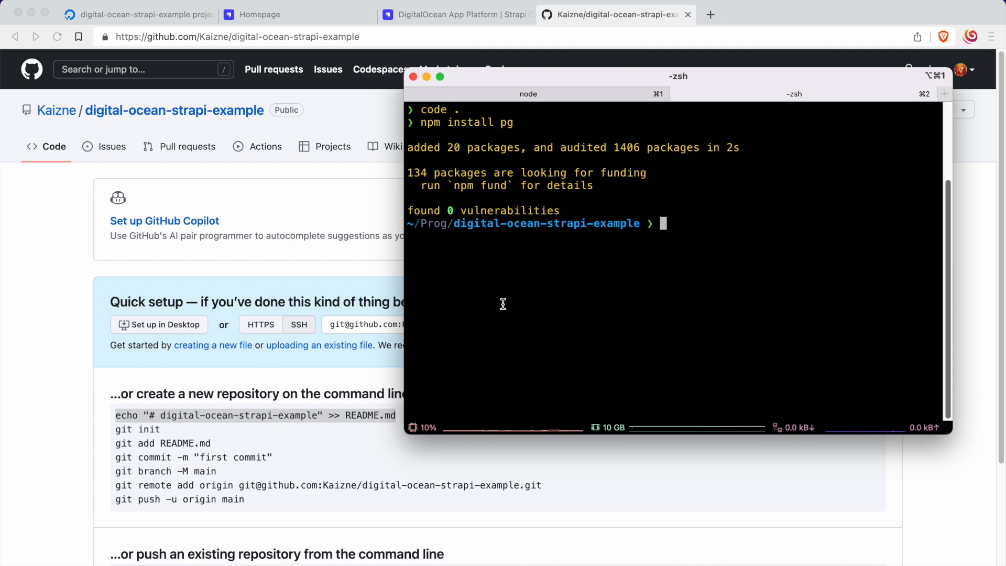
{"action": "key", "text": "super+v"}
{"action": "key", "text": "Return"}
{"action": "key", "text": "super+Tab"}
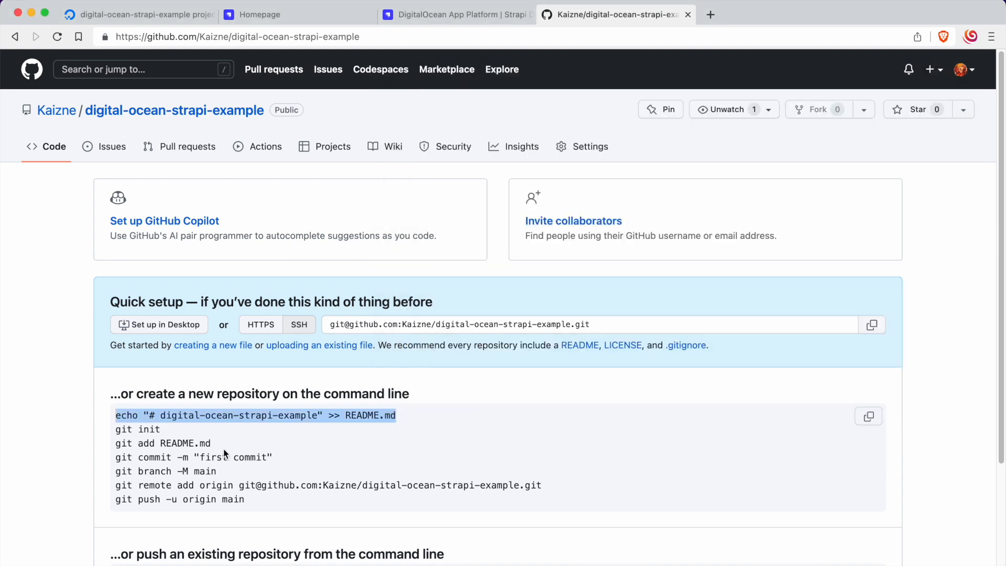
{"action": "left_click_drag", "start_coordinate": [117, 429], "coordinate": [177, 425]}
{"action": "key", "text": "super+c"}
{"action": "key", "text": "super+Tab"}
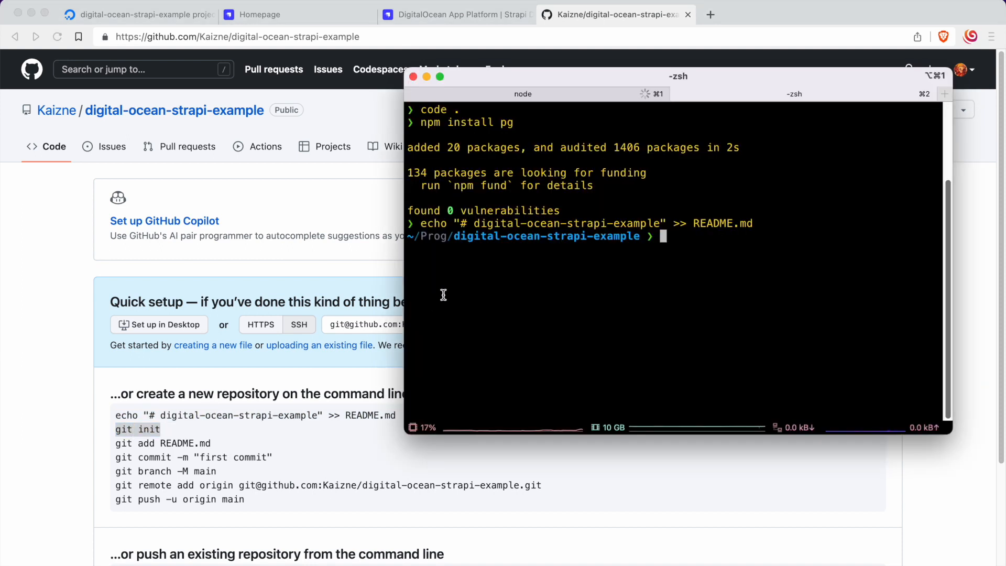
{"action": "key", "text": "super+v"}
{"action": "key", "text": "Return"}
Step: Copy the git add README.md command from the GitHub setup page and run it in the terminal
{"action": "key", "text": "super+Tab"}
{"action": "left_click_drag", "start_coordinate": [211, 444], "coordinate": [114, 445]}
{"action": "key", "text": "super+c"}
{"action": "key", "text": "super+Tab"}
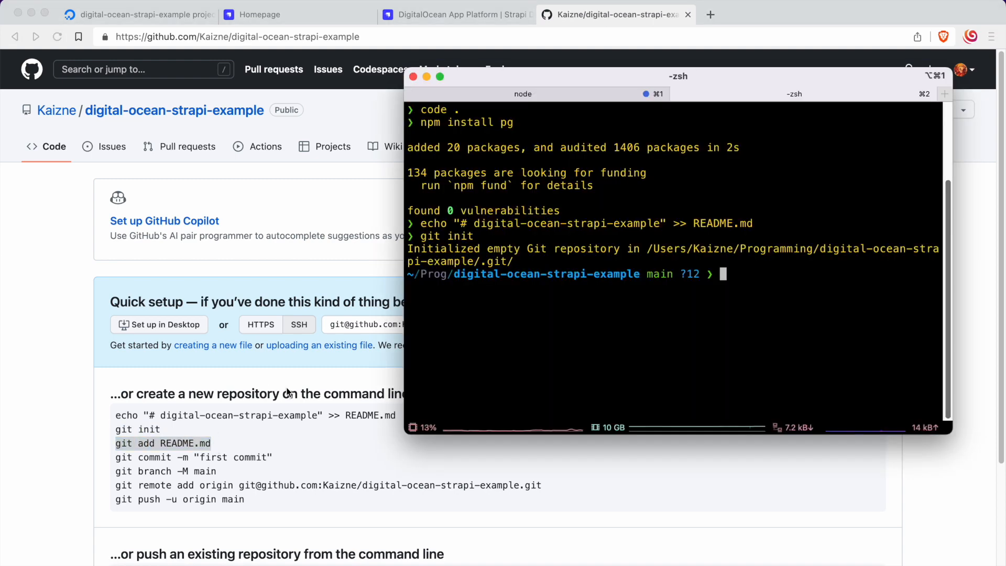
{"action": "key", "text": "super+v"}
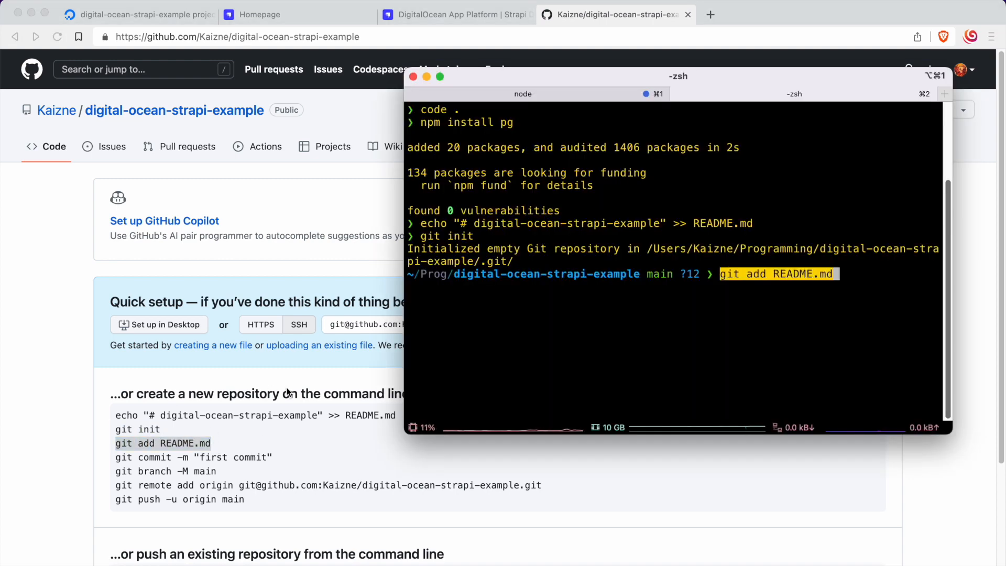
{"action": "key", "text": "Return"}
Step: Stage all project files by running git add . in the terminal
{"action": "key", "text": "super+Tab"}
{"action": "left_click_drag", "start_coordinate": [115, 457], "coordinate": [301, 455]}
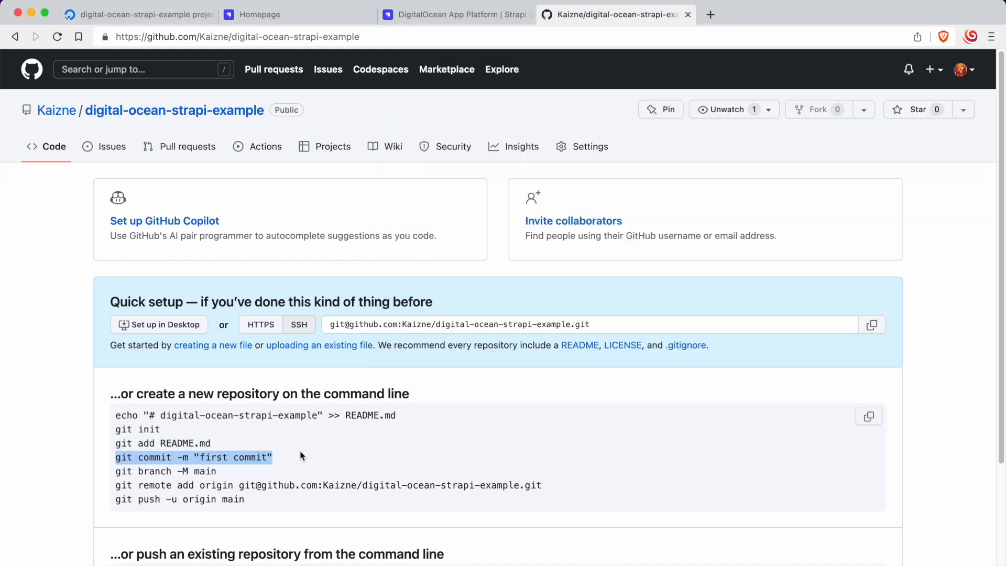
{"action": "left_click", "coordinate": [302, 455]}
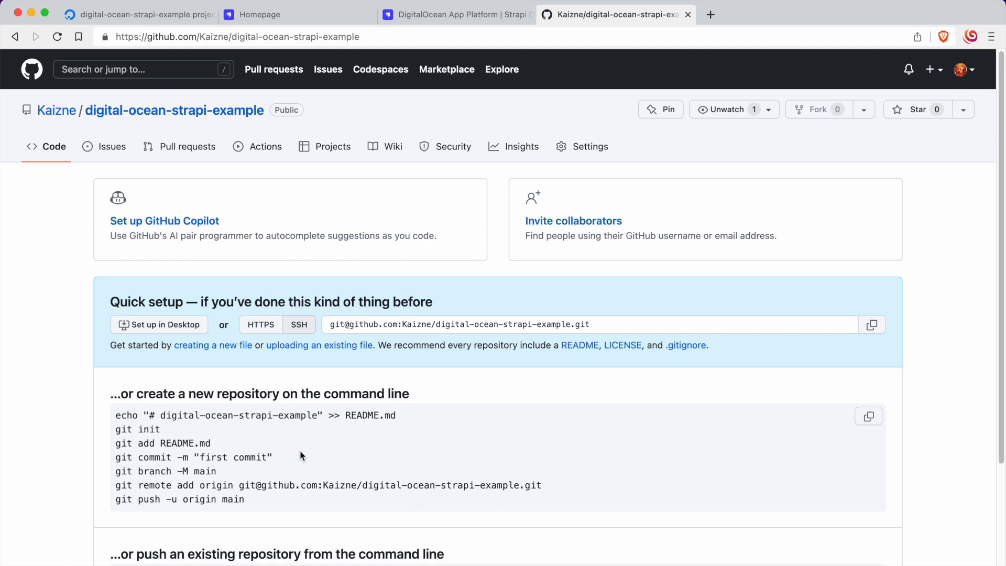
{"action": "key", "text": "super+Tab"}
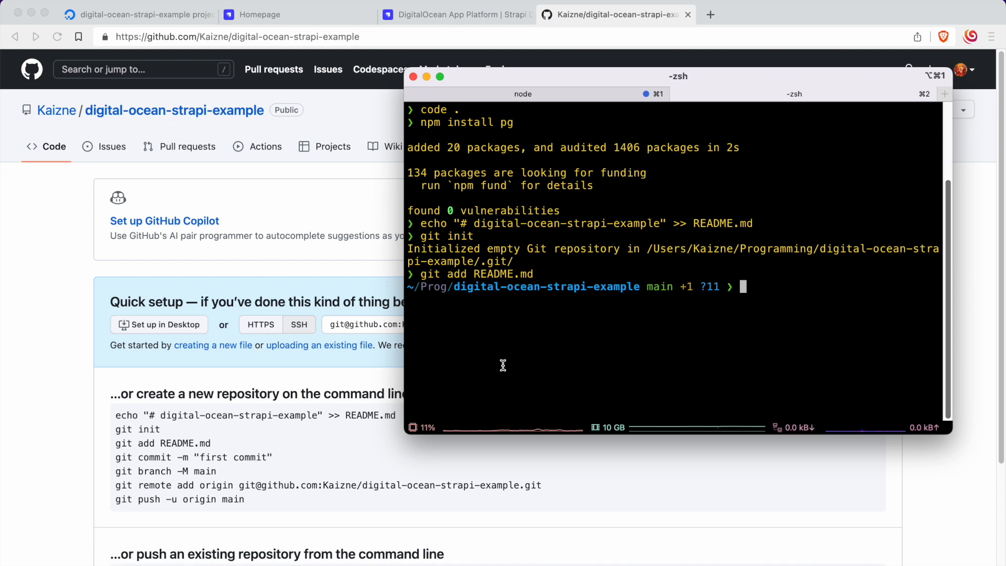
{"action": "type", "text": "git add ."}
{"action": "key", "text": "Return"}
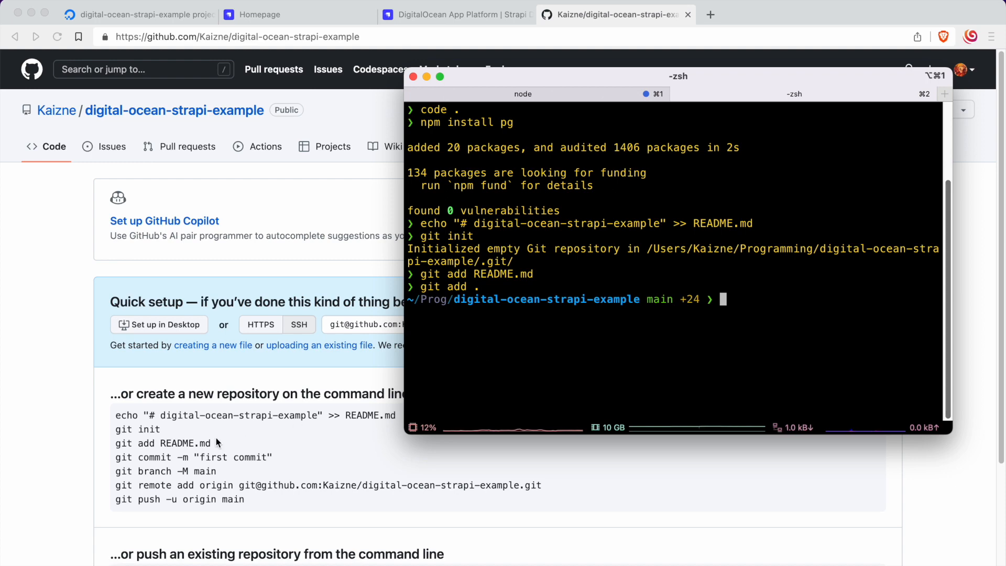
Step: Commit the staged files with GitHub's suggested command, using the message "first commit"
{"action": "left_click", "coordinate": [148, 462]}
{"action": "left_click_drag", "start_coordinate": [114, 457], "coordinate": [307, 459]}
{"action": "key", "text": "super+c"}
{"action": "key", "text": "super+Tab"}
{"action": "key", "text": "super+v"}
{"action": "key", "text": "Return"}
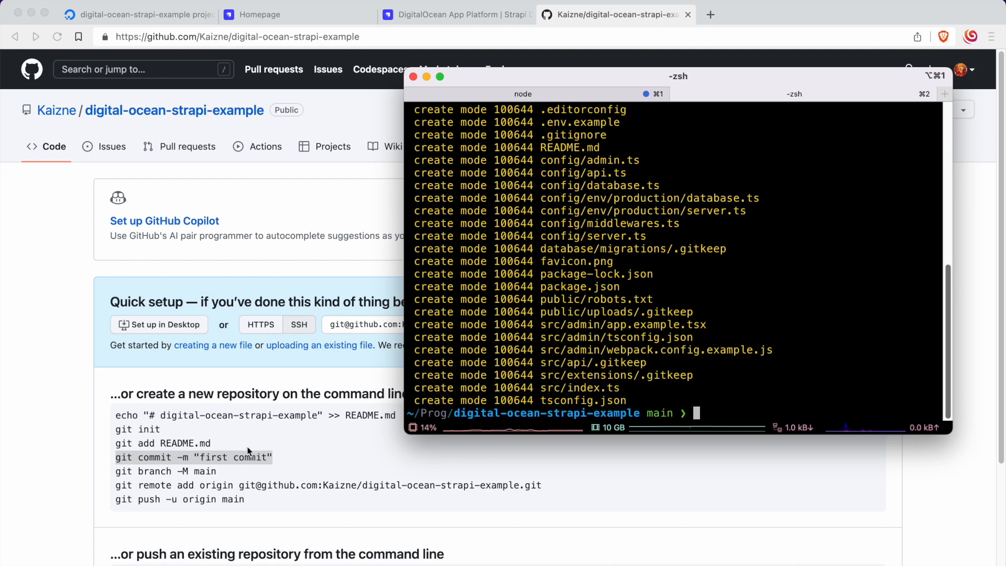
Step: Copy the git branch -M main command from the GitHub page and run it in the terminal
{"action": "key", "text": "super+Tab"}
{"action": "left_click_drag", "start_coordinate": [114, 471], "coordinate": [234, 473]}
{"action": "key", "text": "super+c"}
{"action": "key", "text": "super+Tab"}
{"action": "key", "text": "super+v"}
{"action": "key", "text": "Return"}
Step: Add the new GitHub repository's SSH address as the remote origin, using the command from the setup page
{"action": "key", "text": "super+Tab"}
{"action": "left_click_drag", "start_coordinate": [114, 484], "coordinate": [568, 482]}
{"action": "key", "text": "super+c"}
{"action": "key", "text": "super+Tab"}
{"action": "key", "text": "super+v"}
{"action": "key", "text": "Return"}
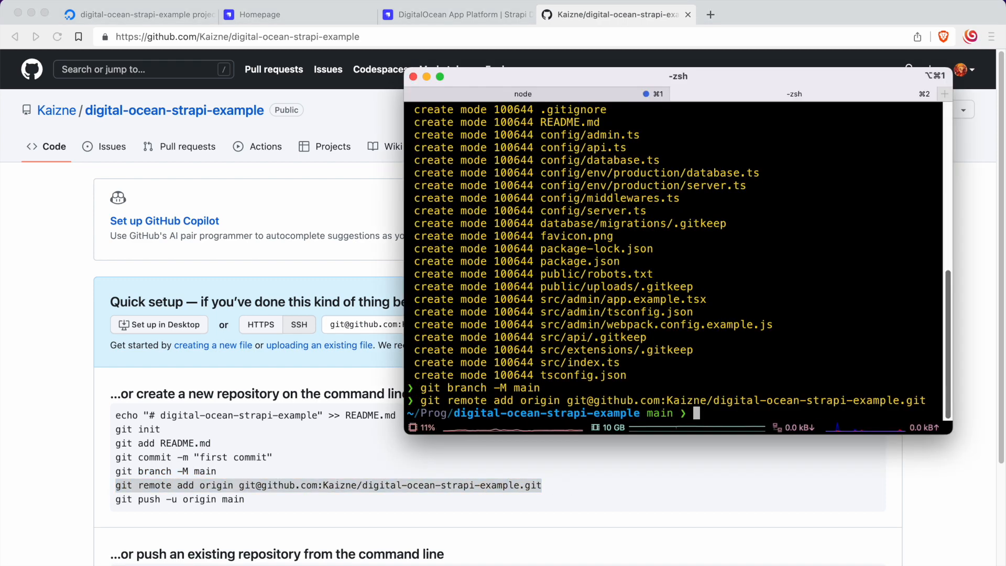
Step: Push the project with git push -u origin main, and reload the repository page on GitHub
{"action": "key", "text": "super+Tab"}
{"action": "left_click_drag", "start_coordinate": [271, 501], "coordinate": [112, 499]}
{"action": "key", "text": "super+c"}
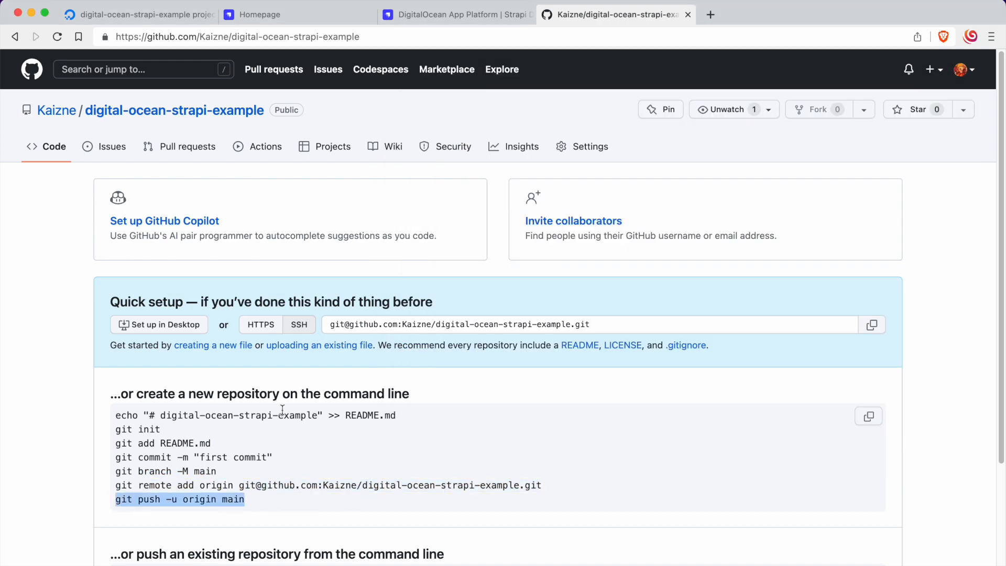
{"action": "key", "text": "super+Tab"}
{"action": "key", "text": "super+v"}
{"action": "key", "text": "Return"}
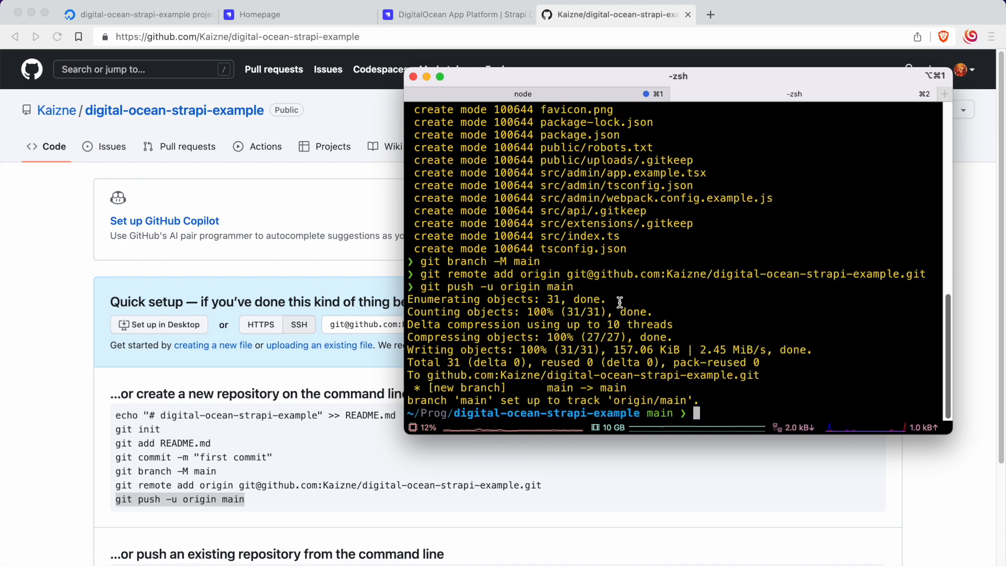
{"action": "left_click", "coordinate": [338, 204]}
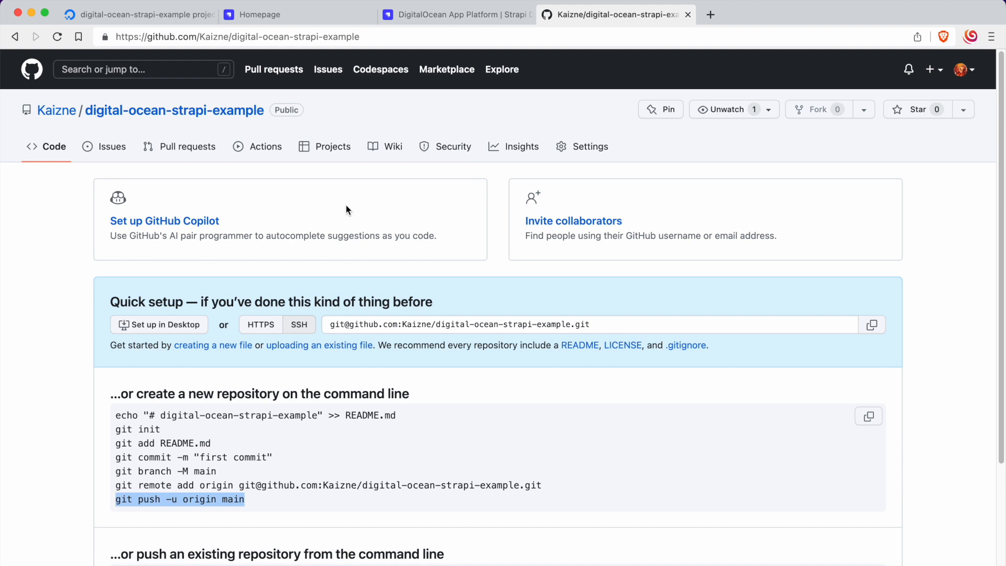
{"action": "left_click", "coordinate": [57, 36]}
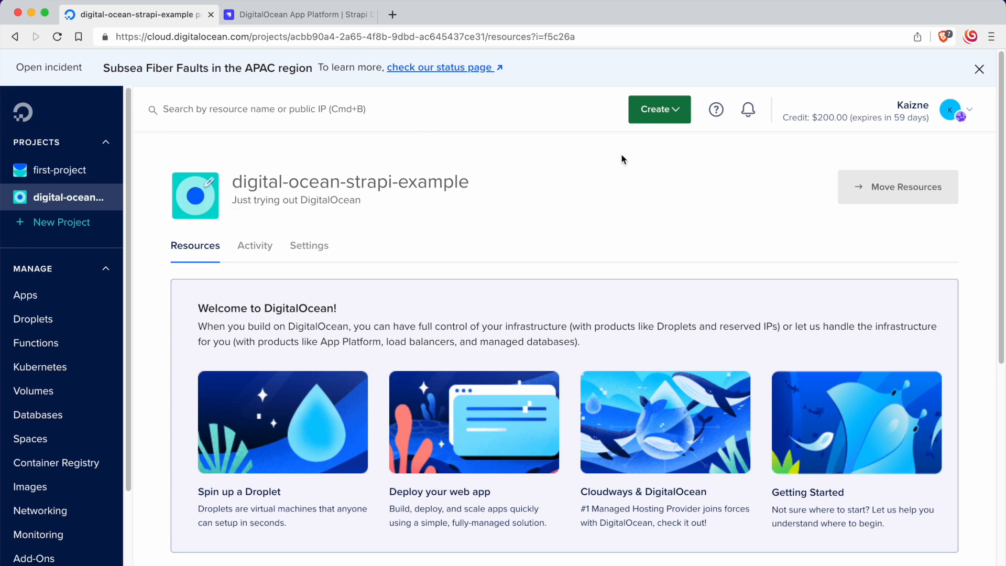
Step: Create a new DigitalOcean App from the GitHub repository digital-ocean-strapi-example, using the main branch, source directory / and Autodeploy
{"action": "left_click", "coordinate": [655, 116]}
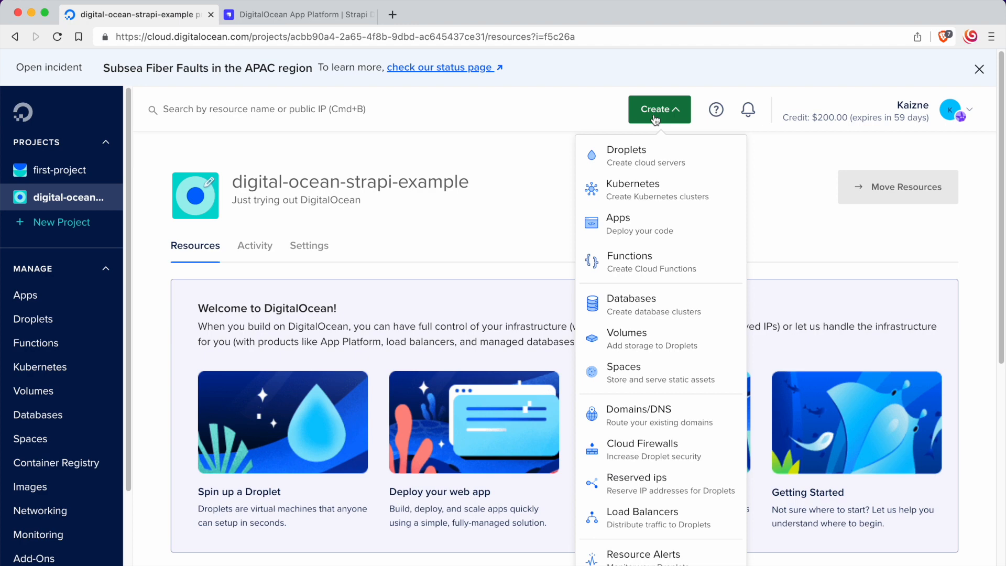
{"action": "left_click", "coordinate": [489, 173]}
{"action": "left_click", "coordinate": [657, 119]}
{"action": "left_click", "coordinate": [571, 121]}
{"action": "left_click", "coordinate": [542, 177]}
{"action": "left_click", "coordinate": [671, 116]}
{"action": "left_click", "coordinate": [618, 229]}
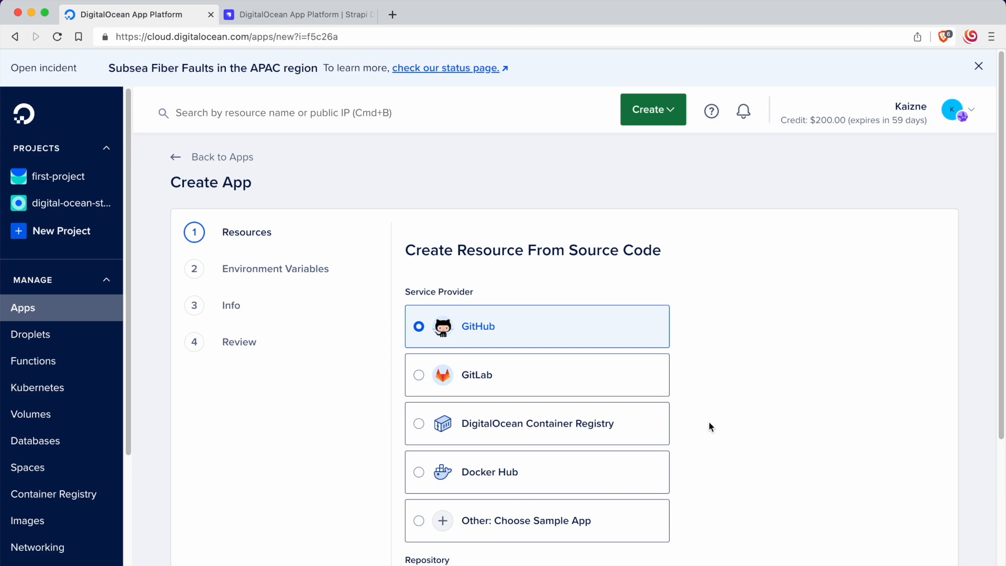
{"action": "scroll", "coordinate": [756, 379], "scroll_direction": "down", "scroll_amount": 6}
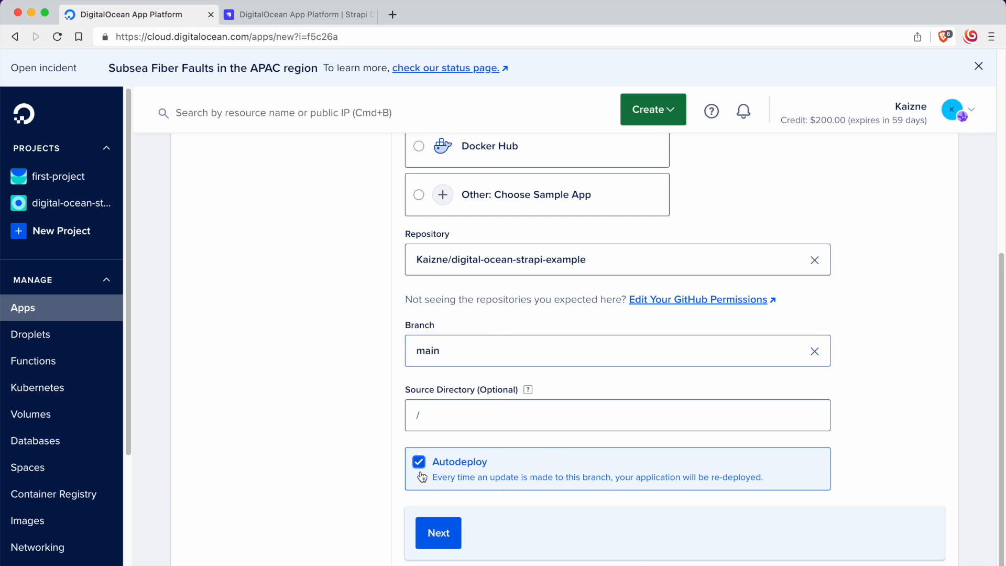
{"action": "left_click", "coordinate": [448, 533]}
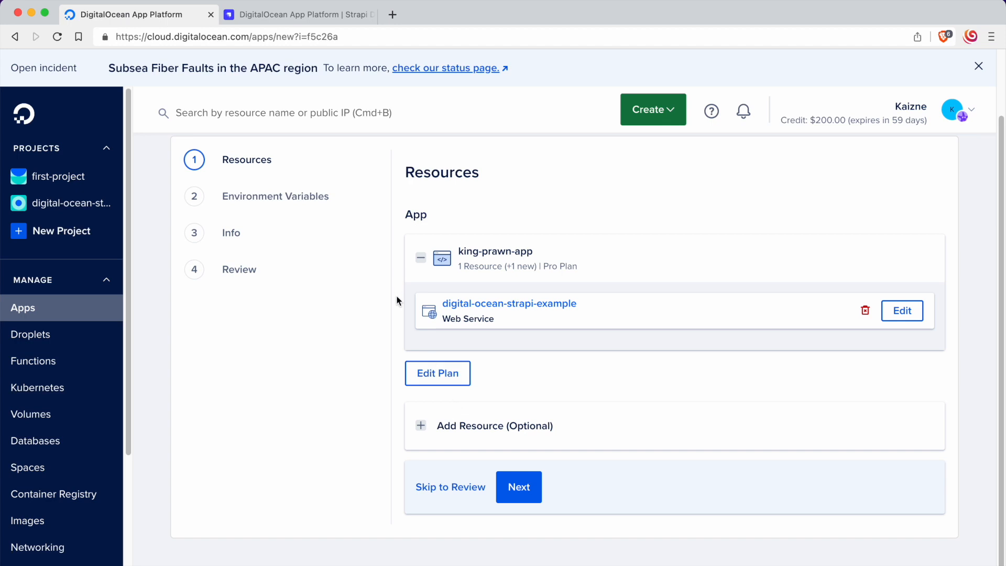
Step: Edit the app's plan and reduce the web service's container count by one
{"action": "scroll", "coordinate": [399, 299], "scroll_direction": "up", "scroll_amount": 2}
{"action": "scroll", "coordinate": [418, 320], "scroll_direction": "down", "scroll_amount": 1}
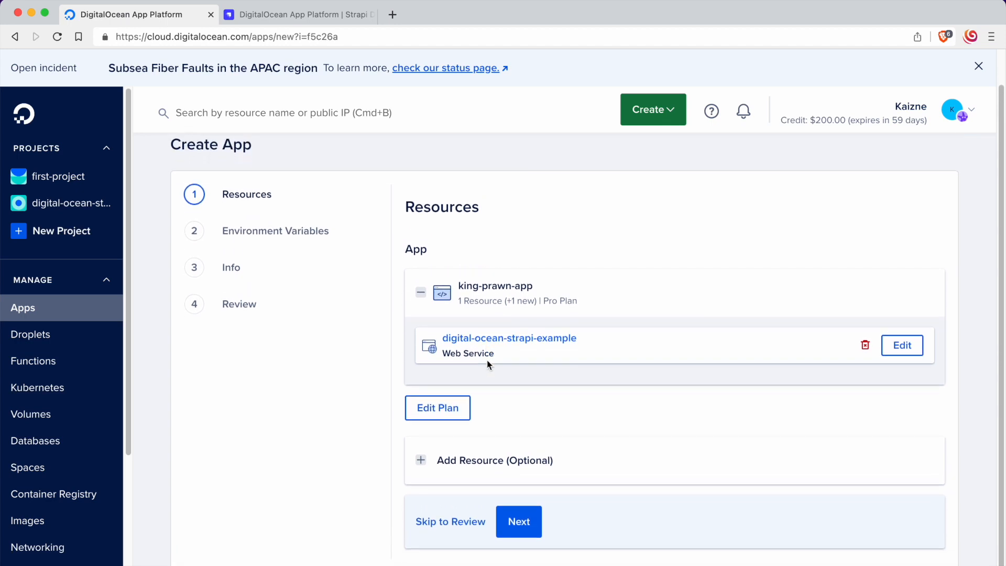
{"action": "left_click", "coordinate": [445, 414]}
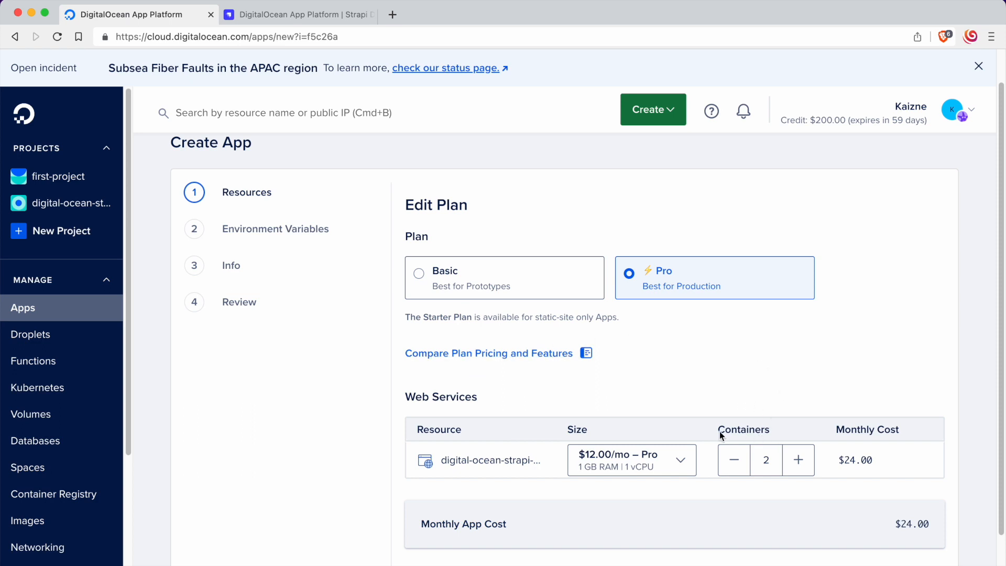
{"action": "left_click", "coordinate": [734, 459]}
{"action": "scroll", "coordinate": [775, 388], "scroll_direction": "down", "scroll_amount": 1}
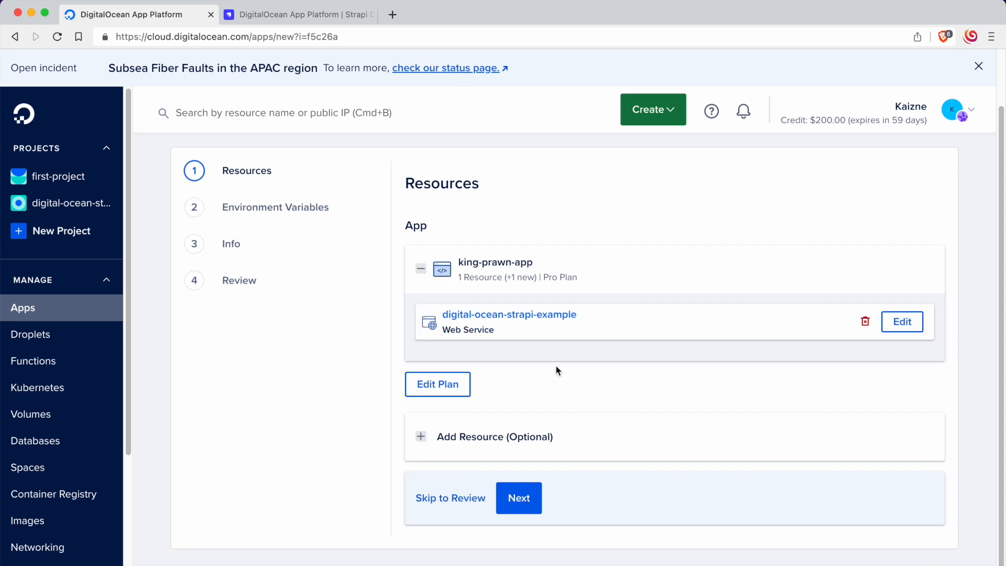
Step: Add a PostgreSQL dev database named db to the app, attach it and continue to the environment variables
{"action": "left_click", "coordinate": [422, 437]}
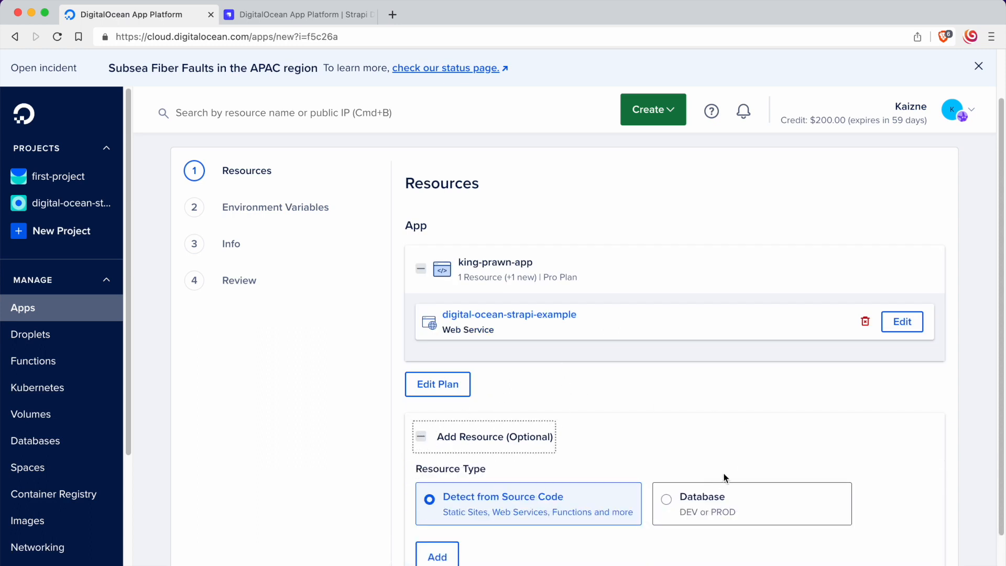
{"action": "left_click", "coordinate": [723, 511]}
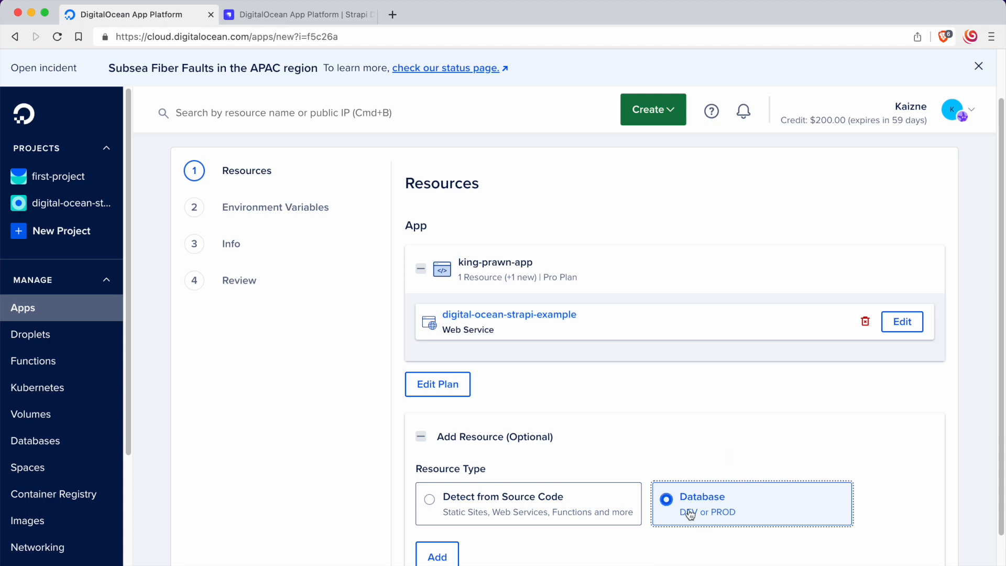
{"action": "left_click", "coordinate": [435, 555]}
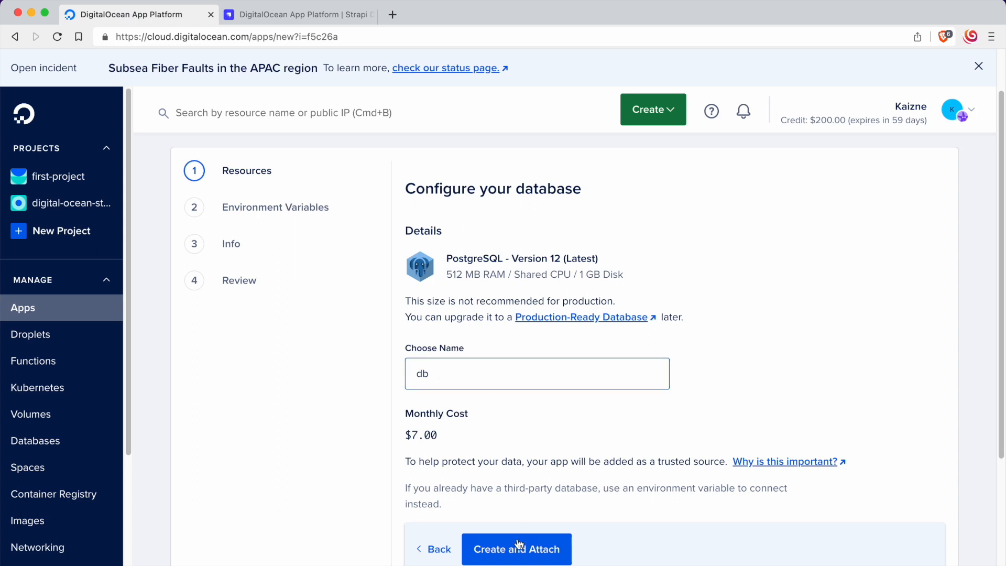
{"action": "left_click", "coordinate": [515, 558]}
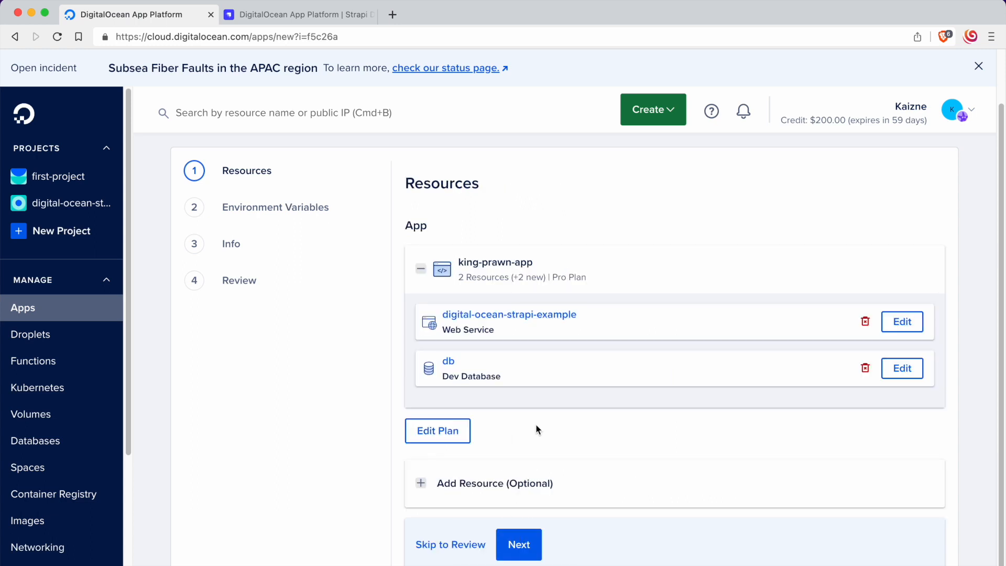
{"action": "left_click", "coordinate": [521, 548]}
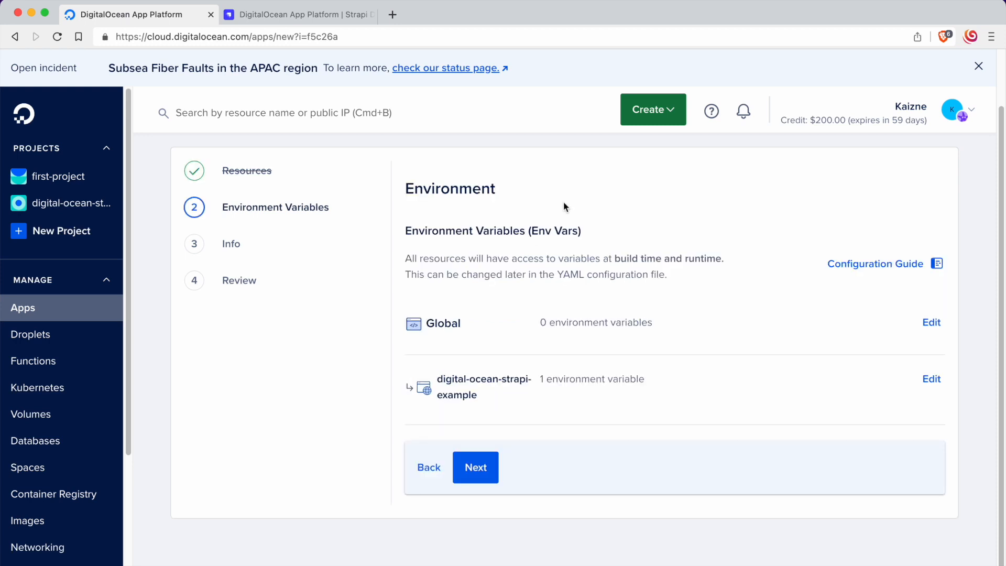
Step: Copy the code block of global environment variables, from APP_URL to NODE_ENV, from the Strapi DigitalOcean deployment guide
{"action": "left_click", "coordinate": [278, 17]}
{"action": "scroll", "coordinate": [486, 375], "scroll_direction": "up", "scroll_amount": 15}
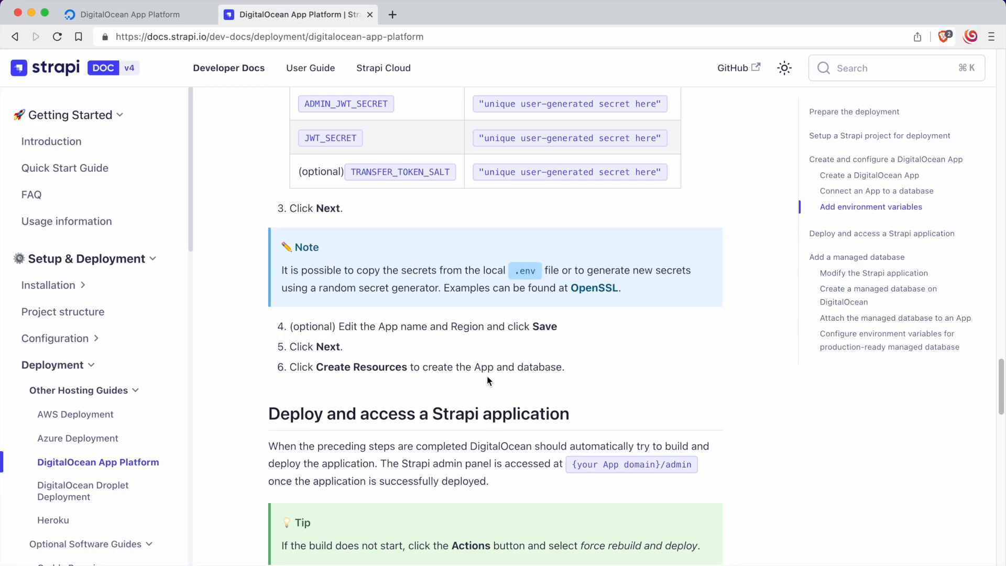
{"action": "scroll", "coordinate": [486, 372], "scroll_direction": "up", "scroll_amount": 1}
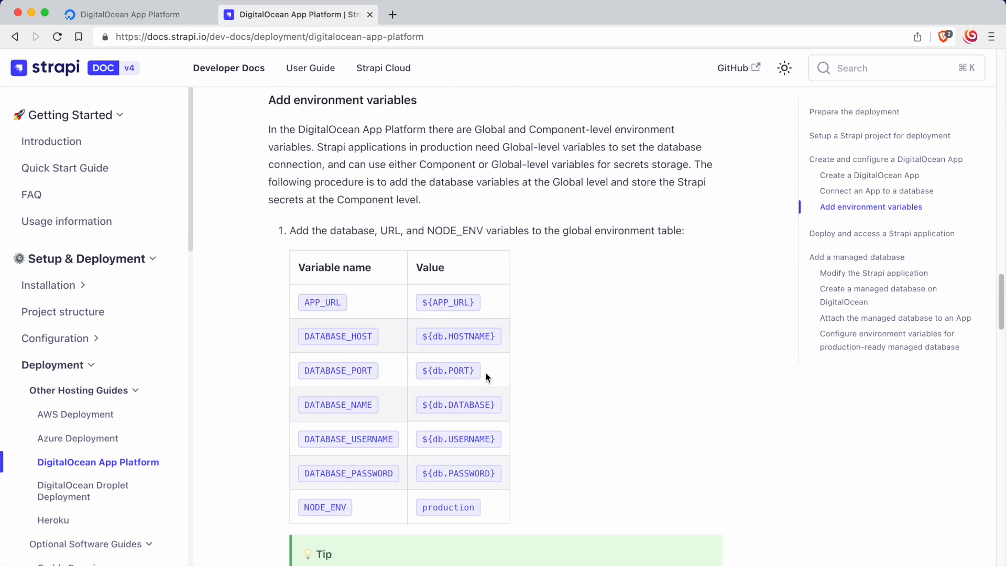
{"action": "scroll", "coordinate": [486, 372], "scroll_direction": "down", "scroll_amount": 8}
{"action": "scroll", "coordinate": [486, 372], "scroll_direction": "up", "scroll_amount": 8}
{"action": "scroll", "coordinate": [485, 373], "scroll_direction": "up", "scroll_amount": 5}
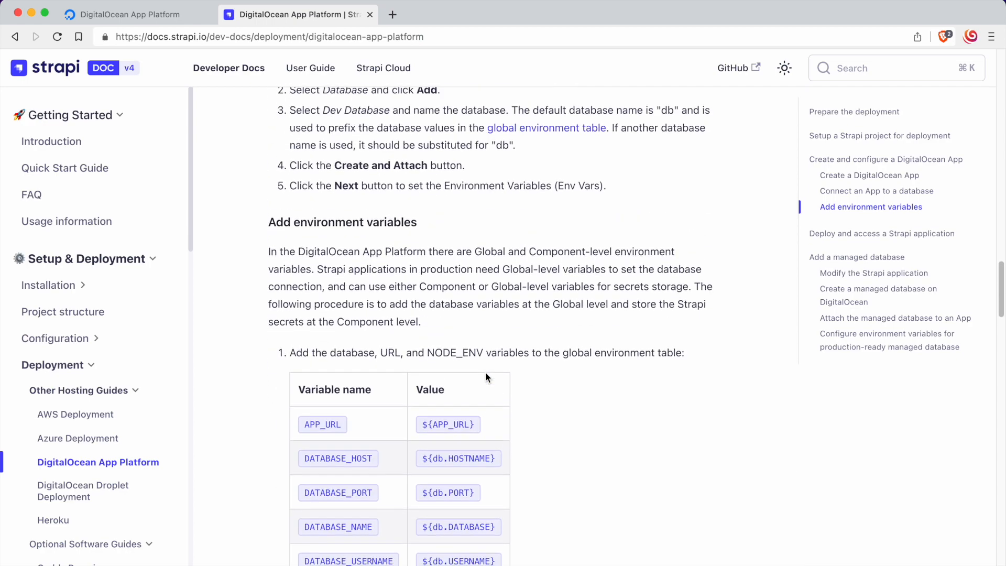
{"action": "scroll", "coordinate": [486, 373], "scroll_direction": "down", "scroll_amount": 9}
{"action": "scroll", "coordinate": [486, 372], "scroll_direction": "up", "scroll_amount": 4}
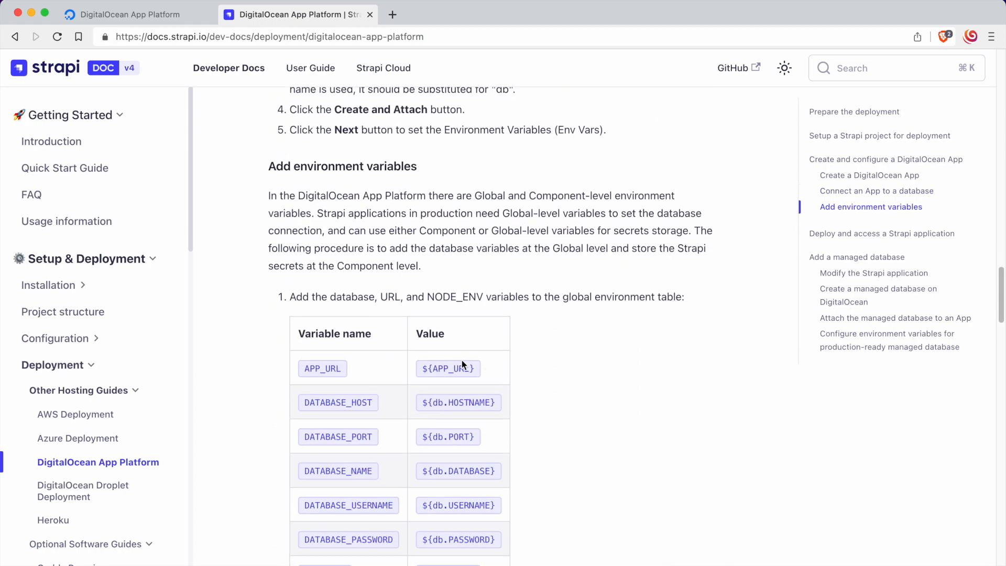
{"action": "scroll", "coordinate": [410, 282], "scroll_direction": "down", "scroll_amount": 4}
{"action": "scroll", "coordinate": [409, 281], "scroll_direction": "down", "scroll_amount": 3}
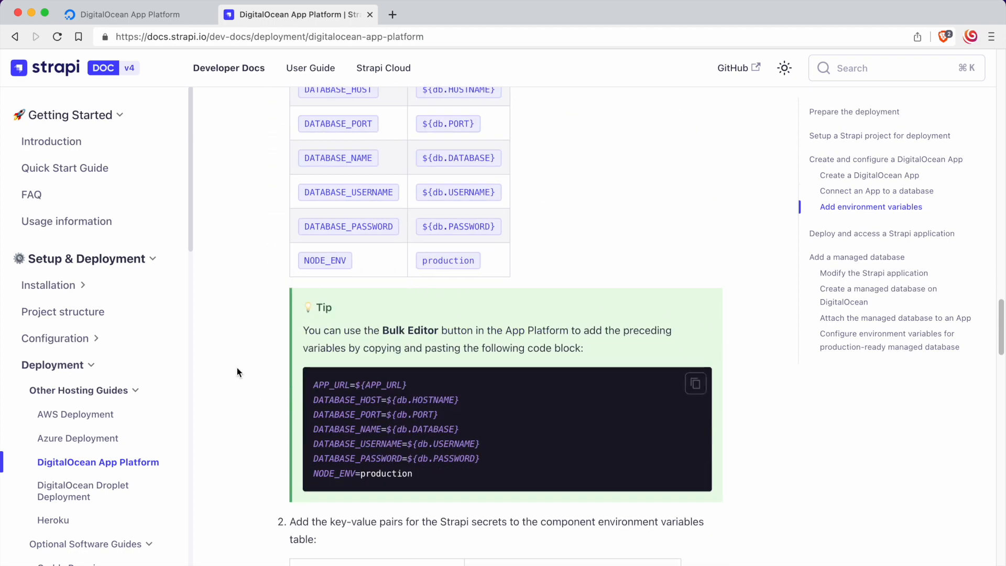
{"action": "left_click_drag", "start_coordinate": [308, 381], "coordinate": [461, 476]}
{"action": "key", "text": "super+c"}
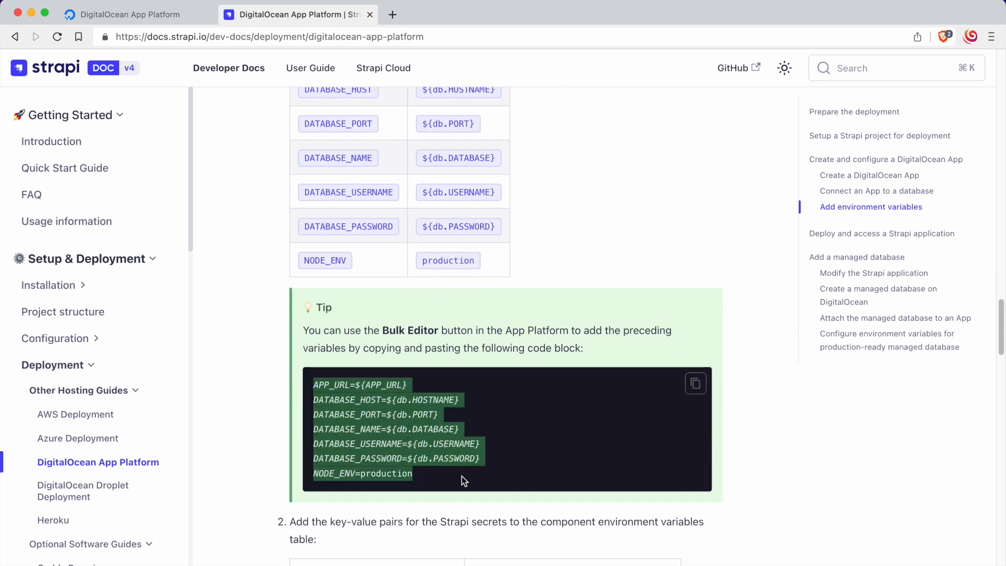
{"action": "scroll", "coordinate": [485, 455], "scroll_direction": "up", "scroll_amount": 2}
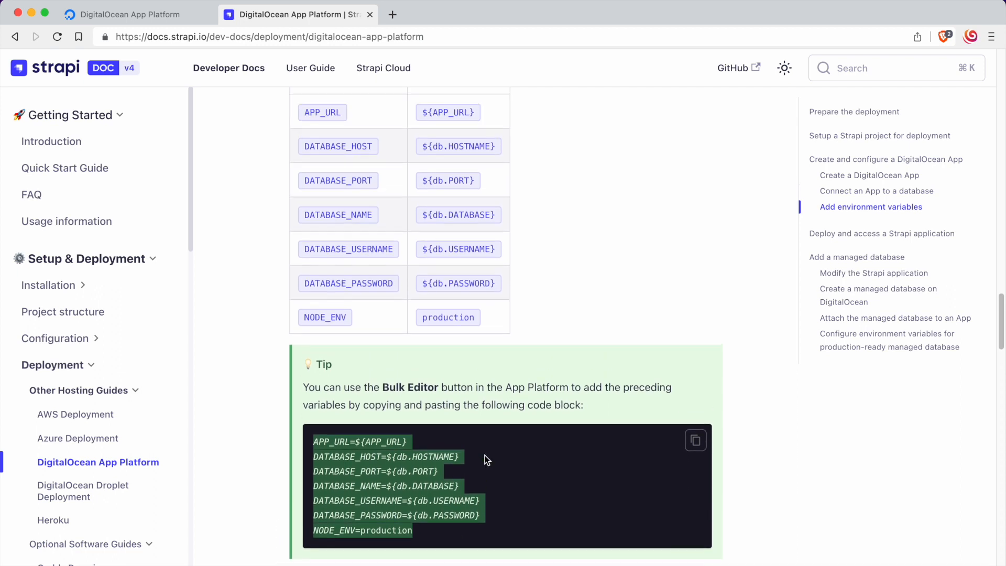
{"action": "scroll", "coordinate": [339, 237], "scroll_direction": "up", "scroll_amount": 1}
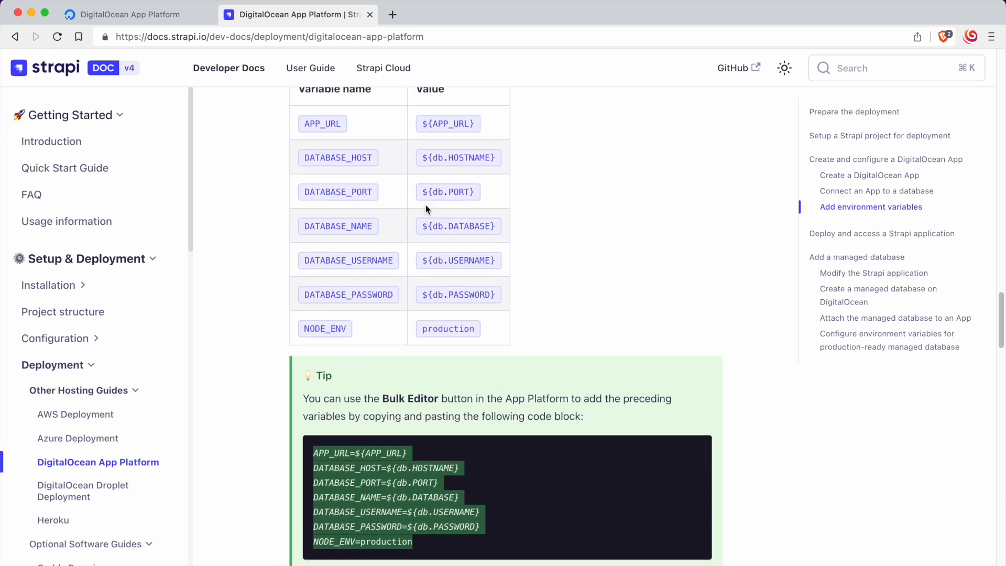
Step: Paste the copied APP_URL, DATABASE_* and NODE_ENV variables in bulk into the App's Global environment variables and save them
{"action": "left_click", "coordinate": [135, 16]}
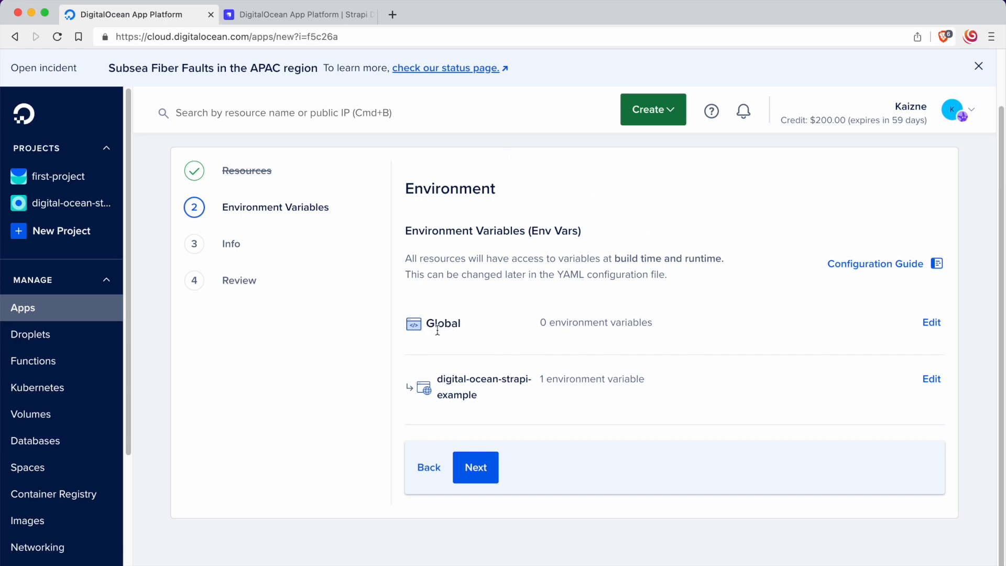
{"action": "left_click_drag", "start_coordinate": [427, 326], "coordinate": [782, 327]}
{"action": "left_click", "coordinate": [804, 314]}
{"action": "left_click_drag", "start_coordinate": [426, 323], "coordinate": [749, 327]}
{"action": "left_click", "coordinate": [914, 325]}
{"action": "left_click", "coordinate": [931, 323]}
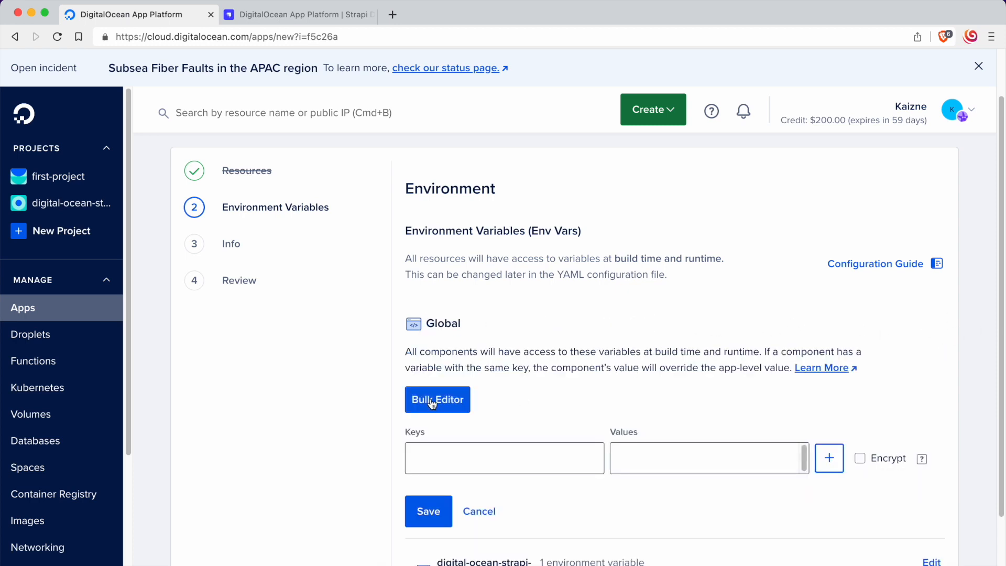
{"action": "left_click", "coordinate": [462, 406]}
{"action": "key", "text": "super+v"}
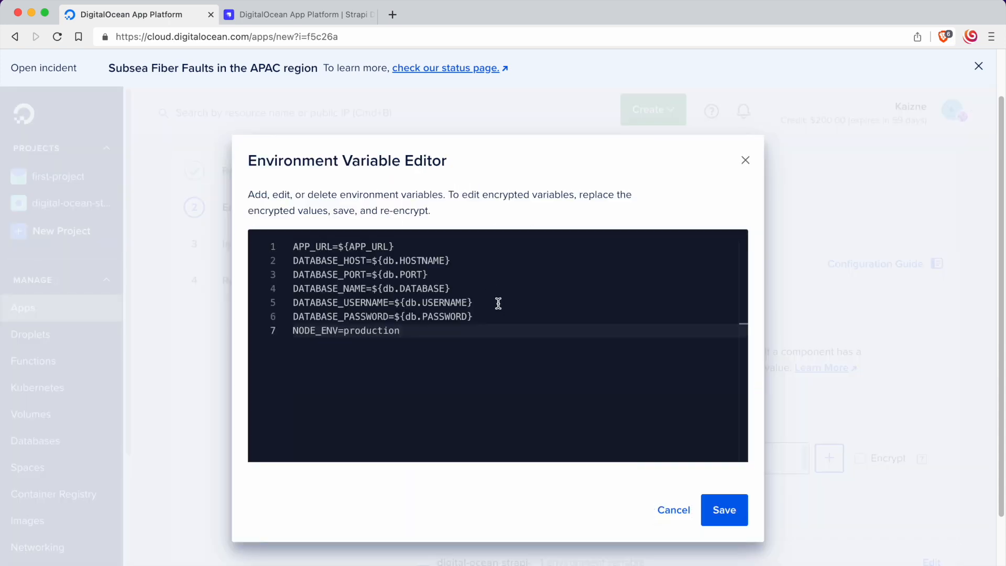
{"action": "left_click", "coordinate": [723, 509]}
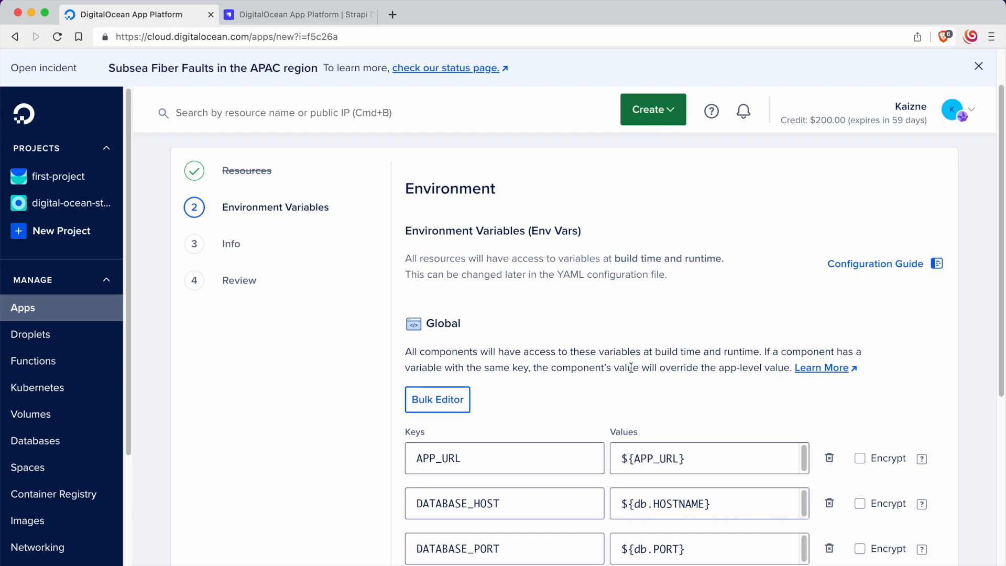
{"action": "scroll", "coordinate": [631, 368], "scroll_direction": "down", "scroll_amount": 3}
{"action": "scroll", "coordinate": [523, 316], "scroll_direction": "down", "scroll_amount": 5}
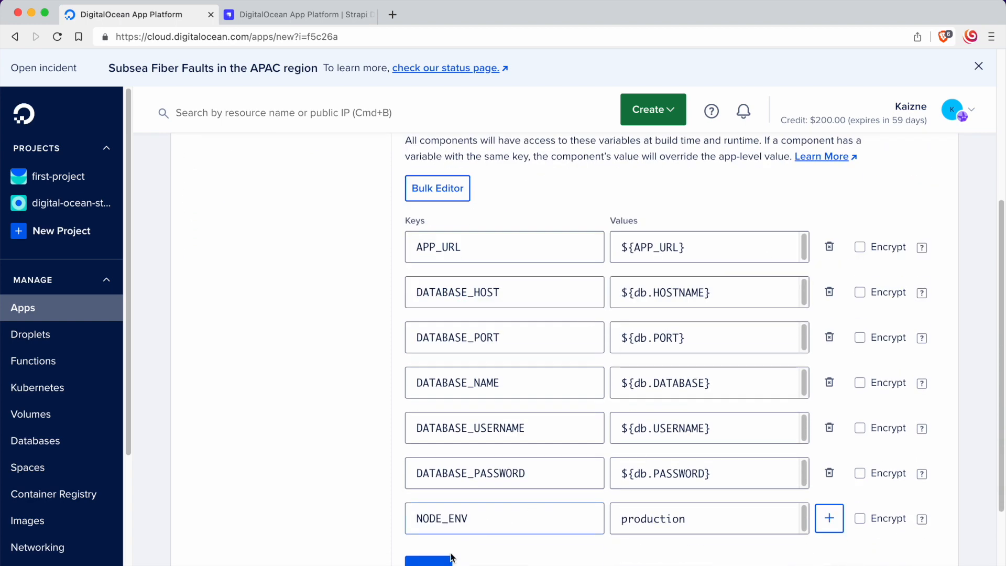
{"action": "left_click", "coordinate": [429, 562]}
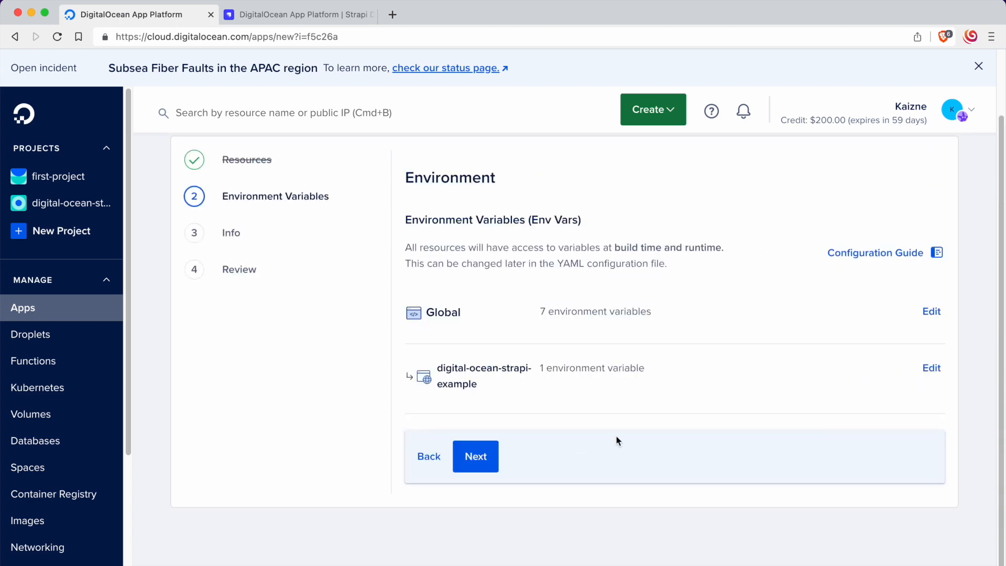
Step: Review which Strapi secrets the deployment guide lists for component level, and examine the digital-ocean-strapi-example environment variables entry
{"action": "left_click", "coordinate": [475, 457]}
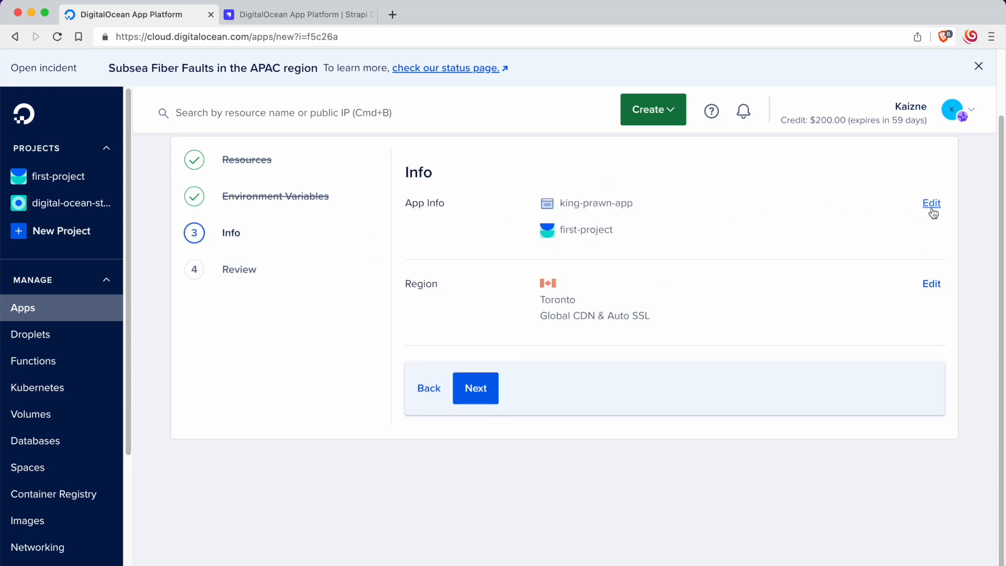
{"action": "left_click", "coordinate": [429, 388]}
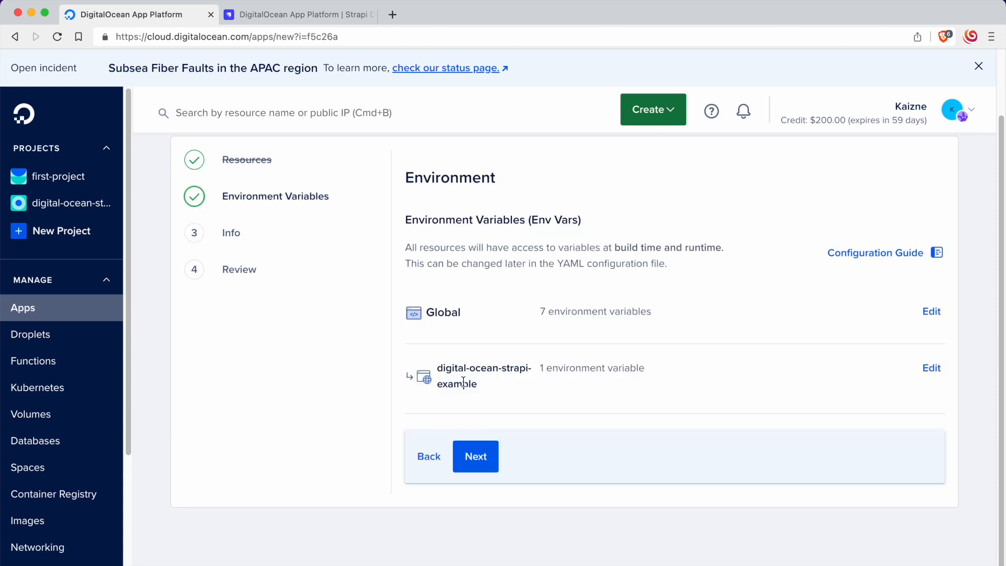
{"action": "left_click", "coordinate": [273, 13]}
{"action": "scroll", "coordinate": [466, 363], "scroll_direction": "down", "scroll_amount": 5}
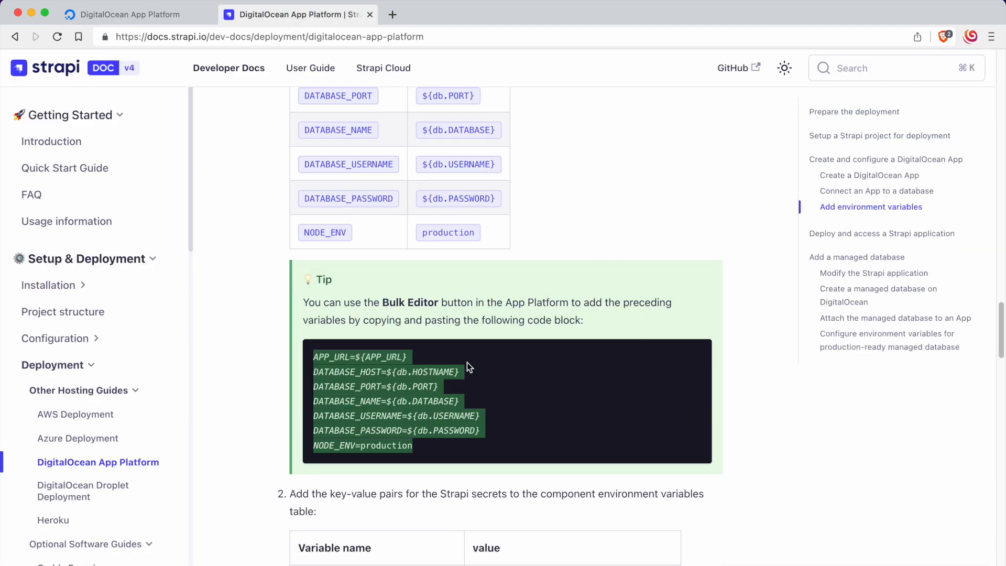
{"action": "scroll", "coordinate": [542, 381], "scroll_direction": "down", "scroll_amount": 5}
{"action": "scroll", "coordinate": [539, 379], "scroll_direction": "up", "scroll_amount": 1}
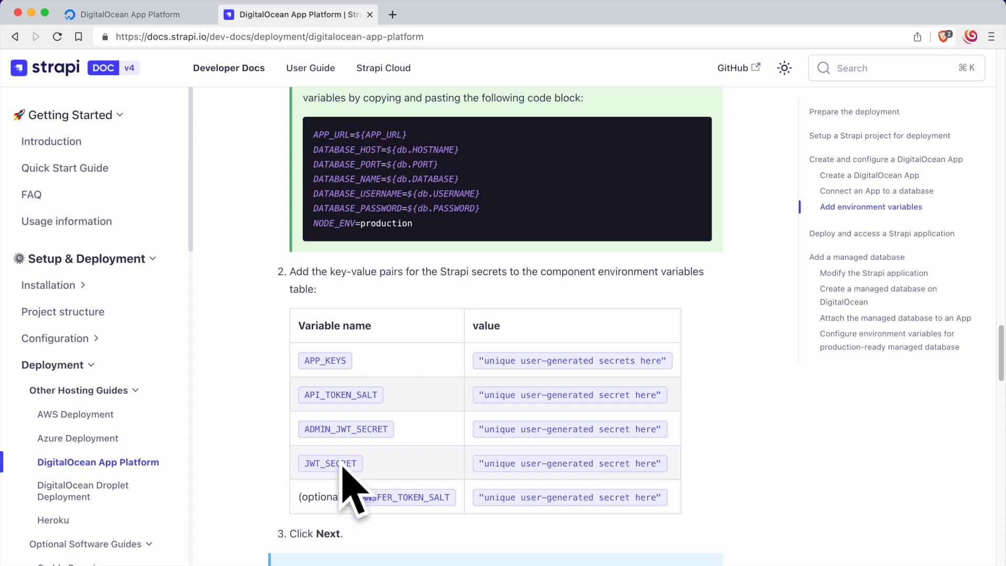
{"action": "left_click", "coordinate": [143, 16]}
{"action": "left_click_drag", "start_coordinate": [433, 367], "coordinate": [683, 381]}
{"action": "left_click", "coordinate": [449, 337]}
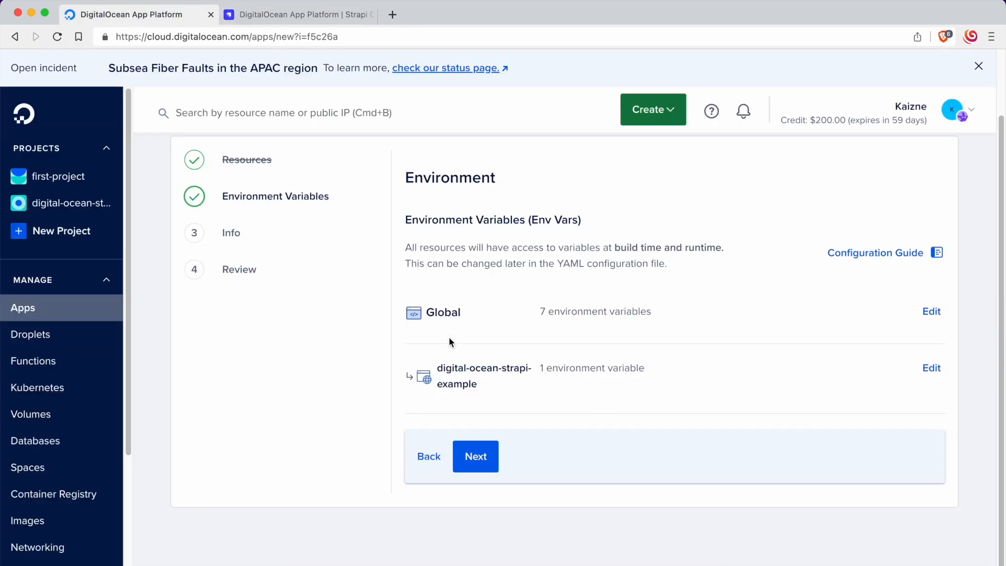
{"action": "left_click_drag", "start_coordinate": [431, 363], "coordinate": [583, 387]}
{"action": "left_click", "coordinate": [609, 390]}
{"action": "left_click", "coordinate": [443, 359]}
{"action": "left_click", "coordinate": [584, 388]}
Step: Continue to the app info and rename the app as digital-ocean-strapi-example
{"action": "left_click", "coordinate": [494, 460]}
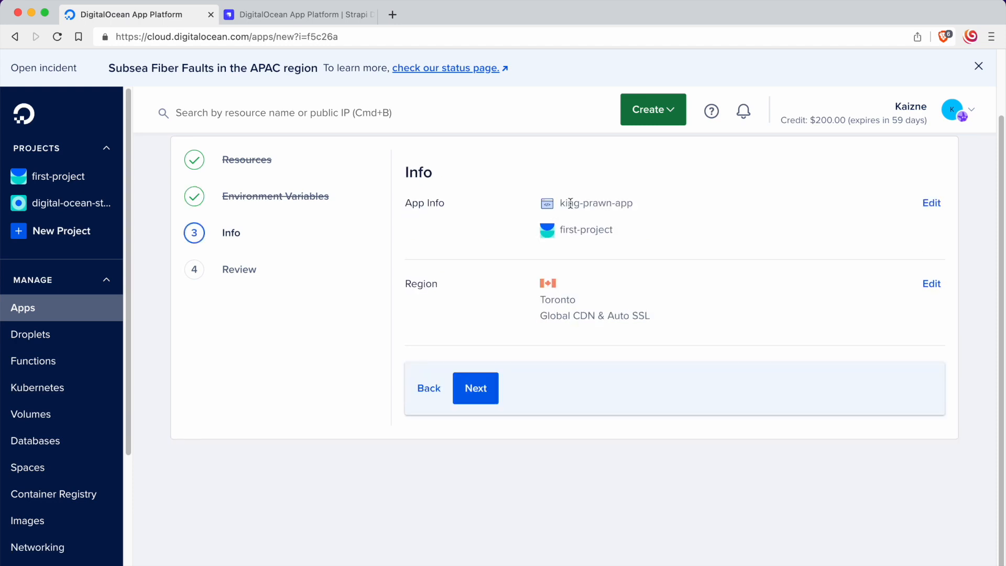
{"action": "scroll", "coordinate": [569, 202], "scroll_direction": "up", "scroll_amount": 1}
{"action": "left_click", "coordinate": [922, 231]}
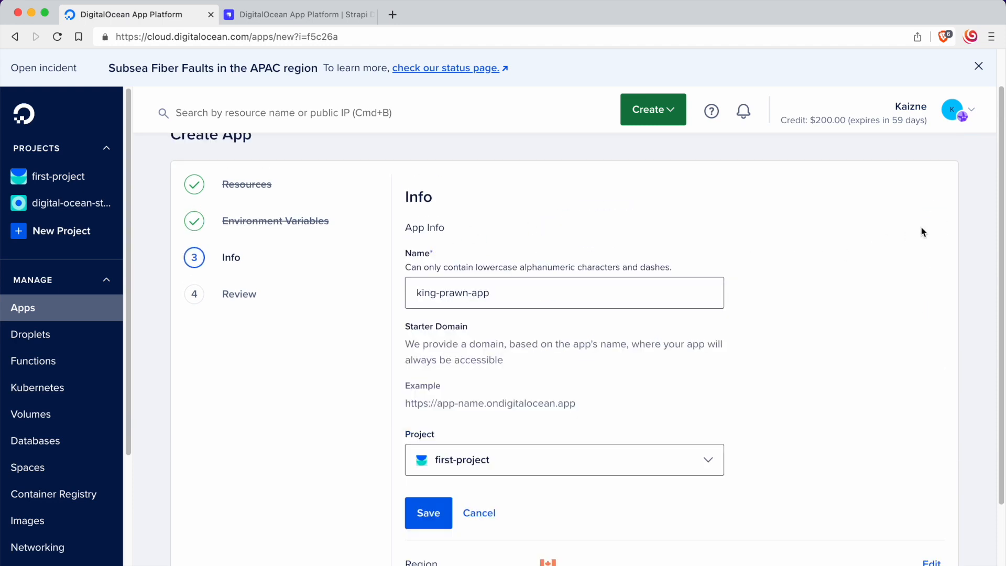
{"action": "left_click_drag", "start_coordinate": [567, 291], "coordinate": [388, 298]}
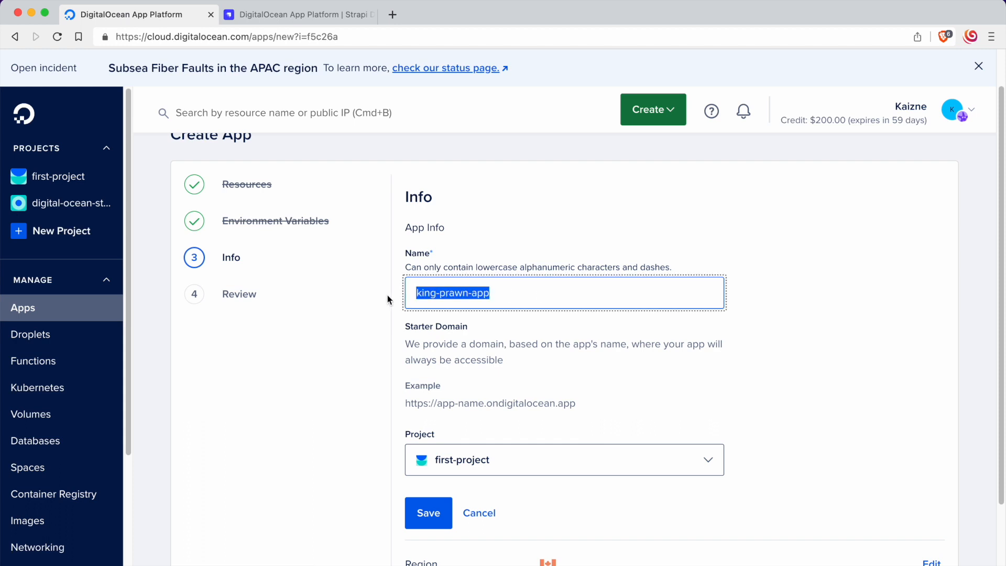
{"action": "type", "text": "digital-ocean"}
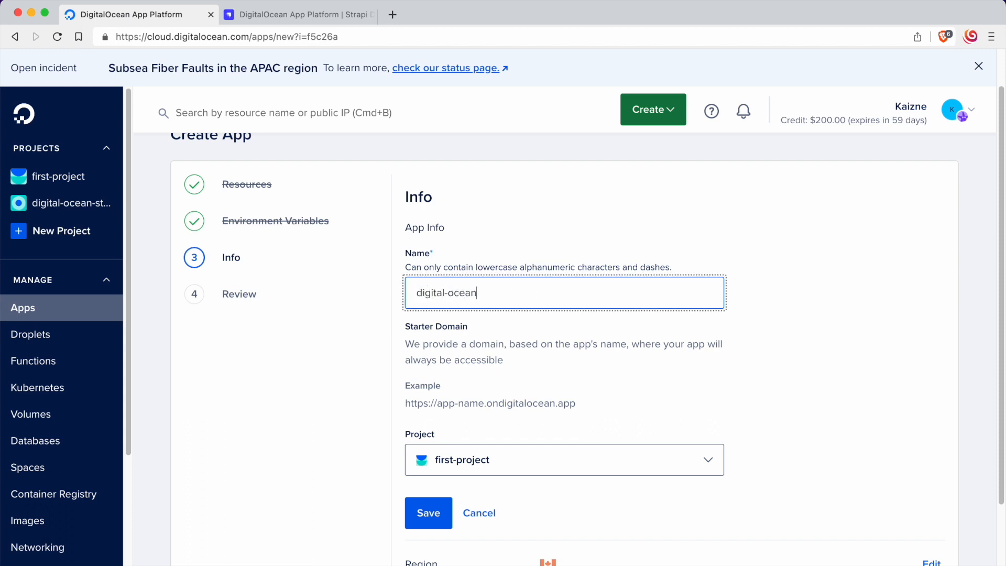
{"action": "type", "text": "-strapi-example"}
{"action": "key", "text": "super+a"}
{"action": "key", "text": "Return"}
{"action": "scroll", "coordinate": [591, 348], "scroll_direction": "down", "scroll_amount": 1}
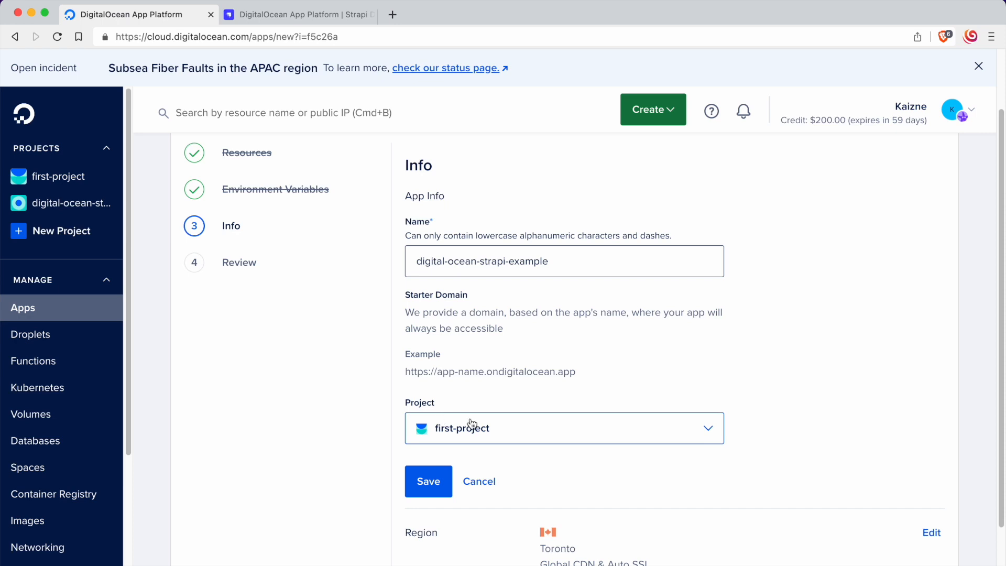
Step: Assign the app to the project digital-ocean-strapi-example and save the app info
{"action": "left_click", "coordinate": [472, 422]}
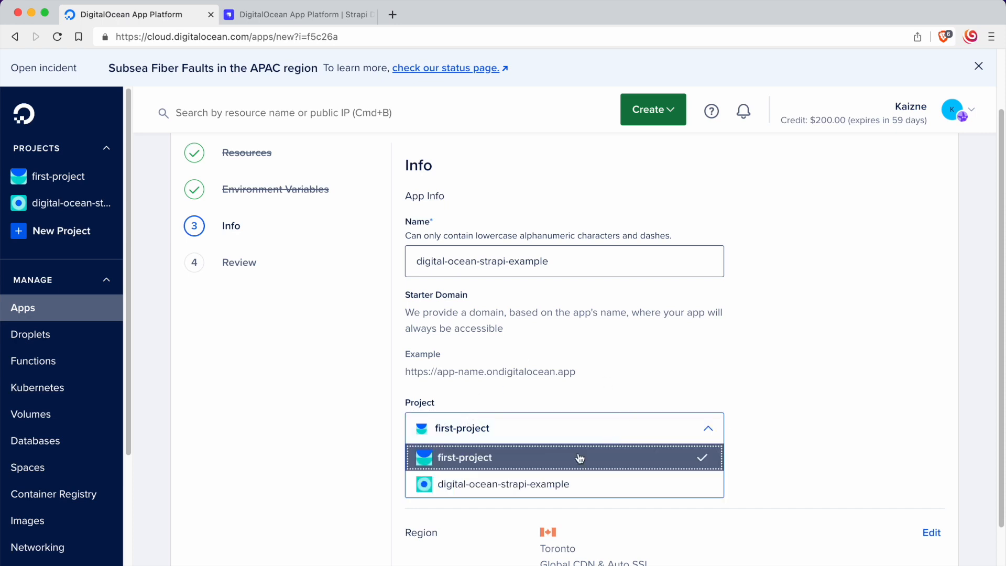
{"action": "left_click", "coordinate": [479, 487]}
{"action": "left_click", "coordinate": [429, 480]}
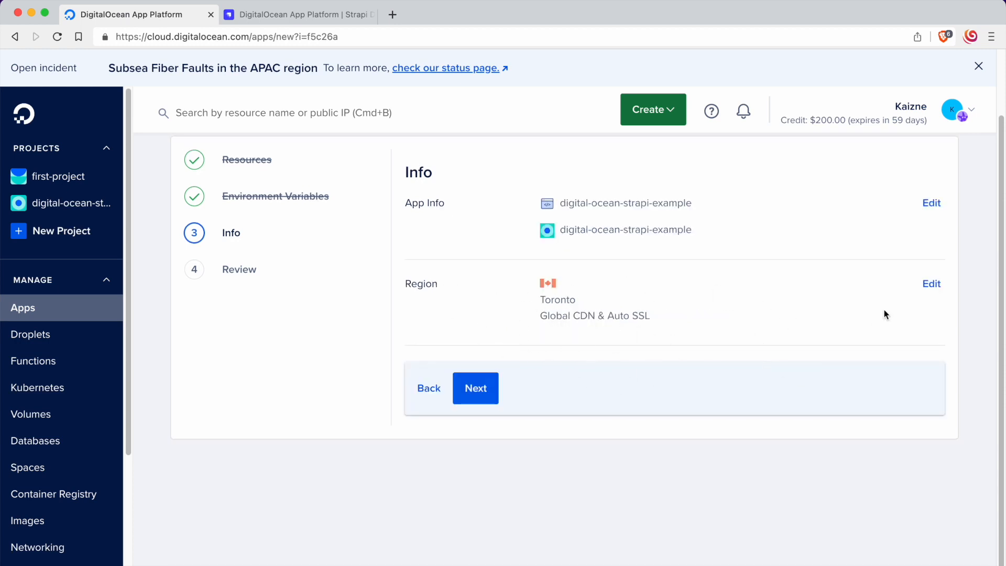
Step: Choose Toronto as the app's region, save it and continue to the review
{"action": "left_click", "coordinate": [930, 284]}
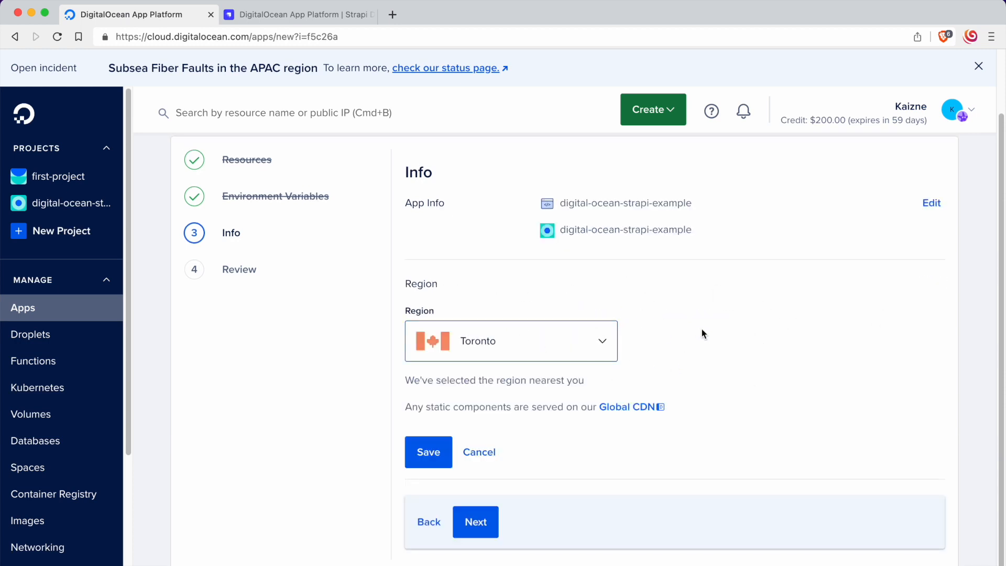
{"action": "left_click", "coordinate": [588, 346]}
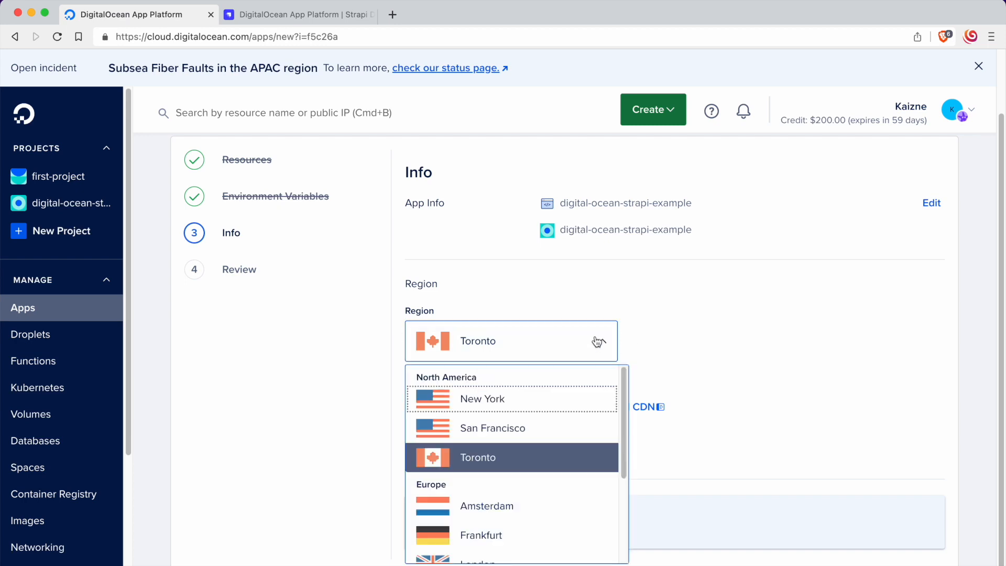
{"action": "scroll", "coordinate": [547, 443], "scroll_direction": "down", "scroll_amount": 3}
{"action": "scroll", "coordinate": [547, 442], "scroll_direction": "up", "scroll_amount": 5}
{"action": "left_click", "coordinate": [545, 456]}
{"action": "left_click", "coordinate": [428, 464]}
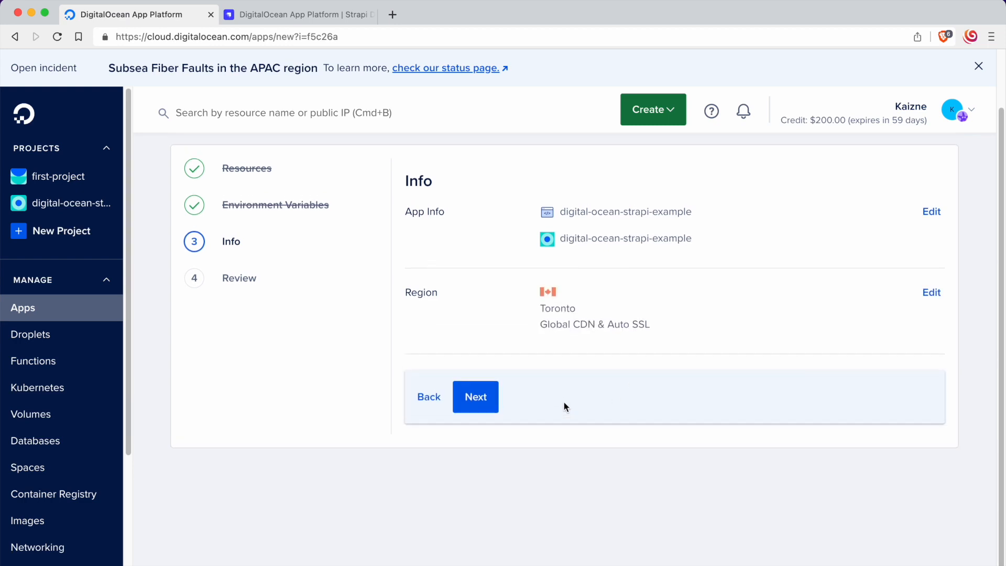
{"action": "left_click", "coordinate": [479, 400]}
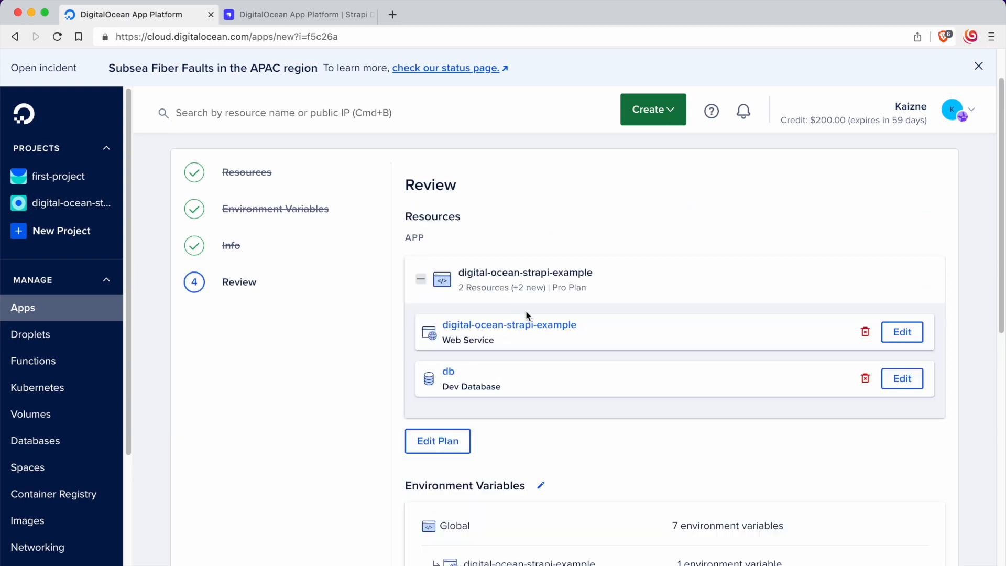
Step: Review the resources, app info and billing, and create the app's resources
{"action": "scroll", "coordinate": [585, 260], "scroll_direction": "down", "scroll_amount": 3}
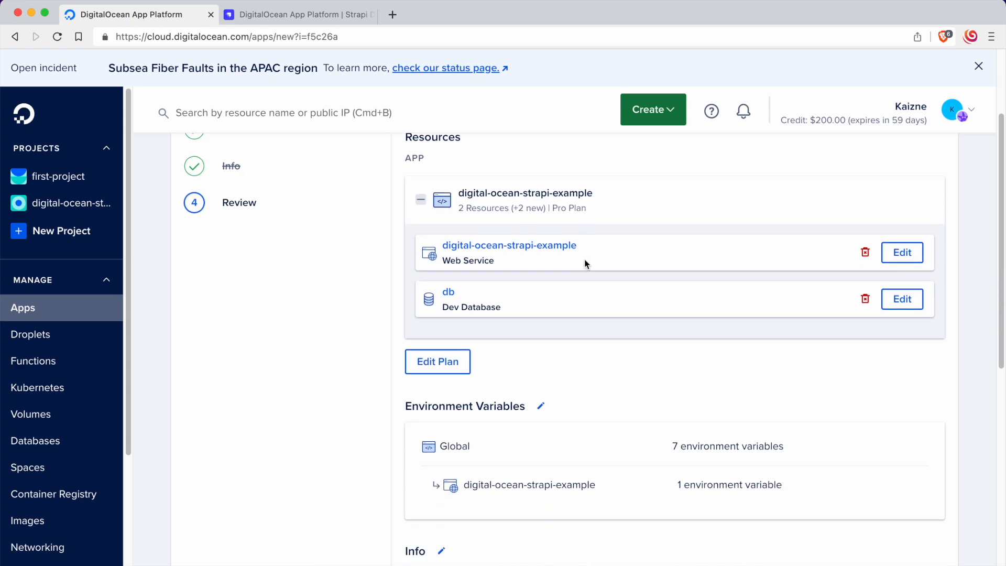
{"action": "scroll", "coordinate": [544, 368], "scroll_direction": "down", "scroll_amount": 20}
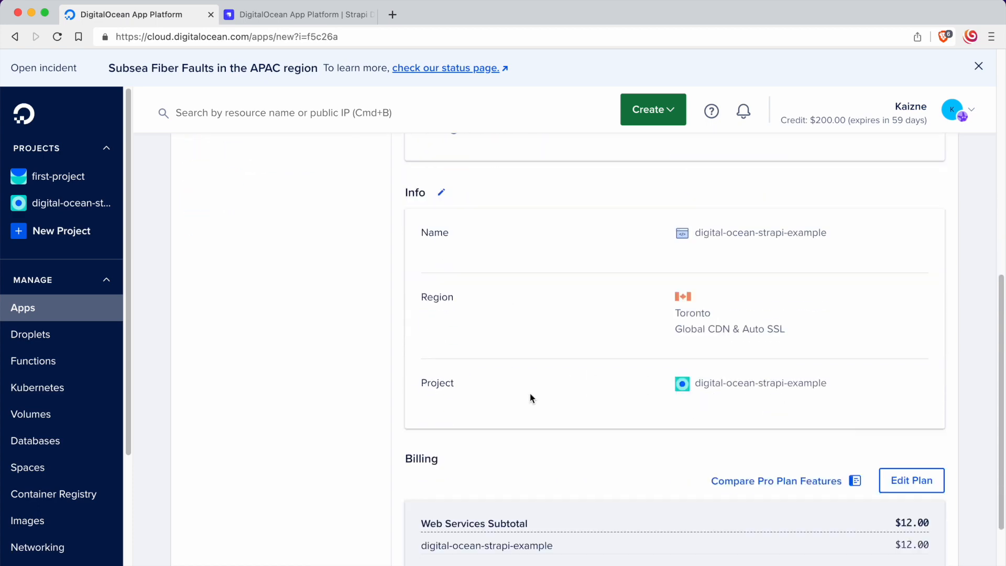
{"action": "scroll", "coordinate": [662, 424], "scroll_direction": "down", "scroll_amount": 2}
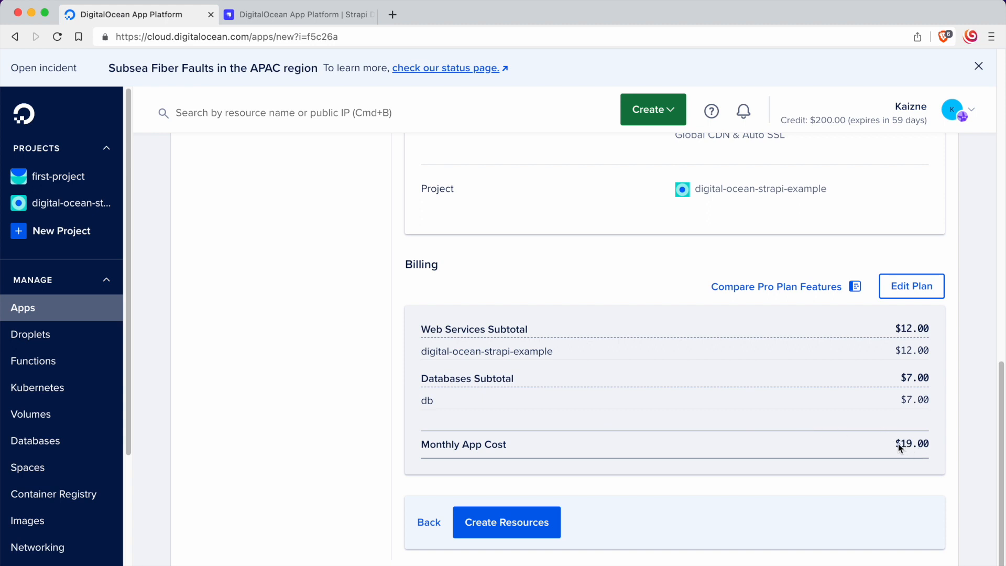
{"action": "left_click", "coordinate": [506, 522]}
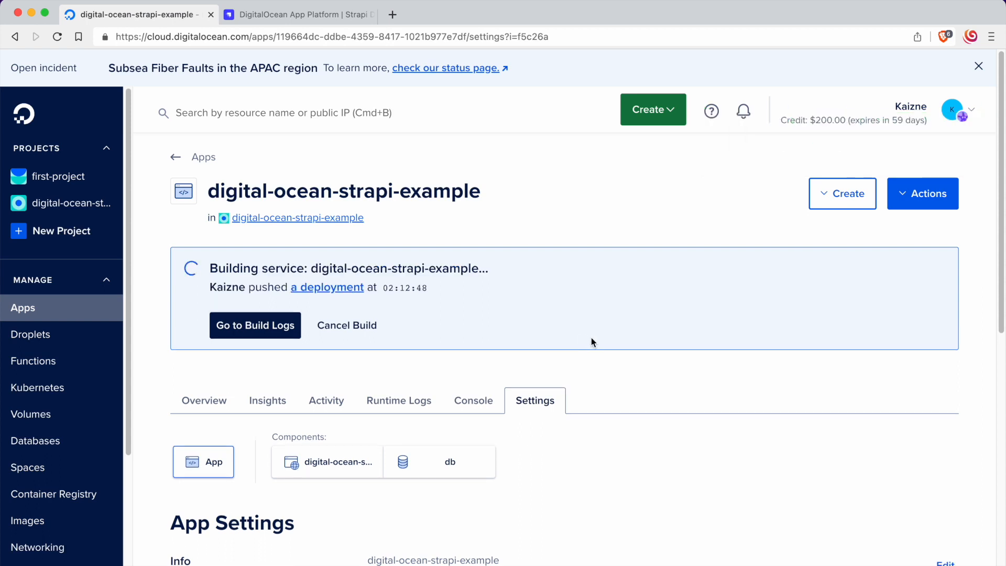
Step: Edit the digital-ocean-strapi-example component's environment variables in the app settings and delete the DATABASE_URL variable
{"action": "scroll", "coordinate": [591, 337], "scroll_direction": "down", "scroll_amount": 2}
{"action": "scroll", "coordinate": [591, 343], "scroll_direction": "up", "scroll_amount": 2}
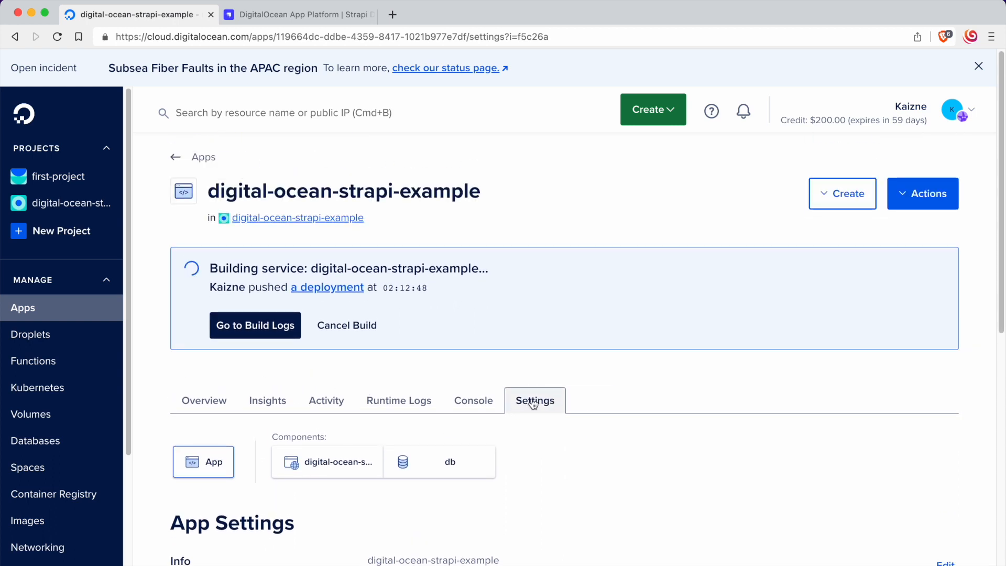
{"action": "left_click", "coordinate": [306, 470]}
{"action": "scroll", "coordinate": [334, 419], "scroll_direction": "down", "scroll_amount": 3}
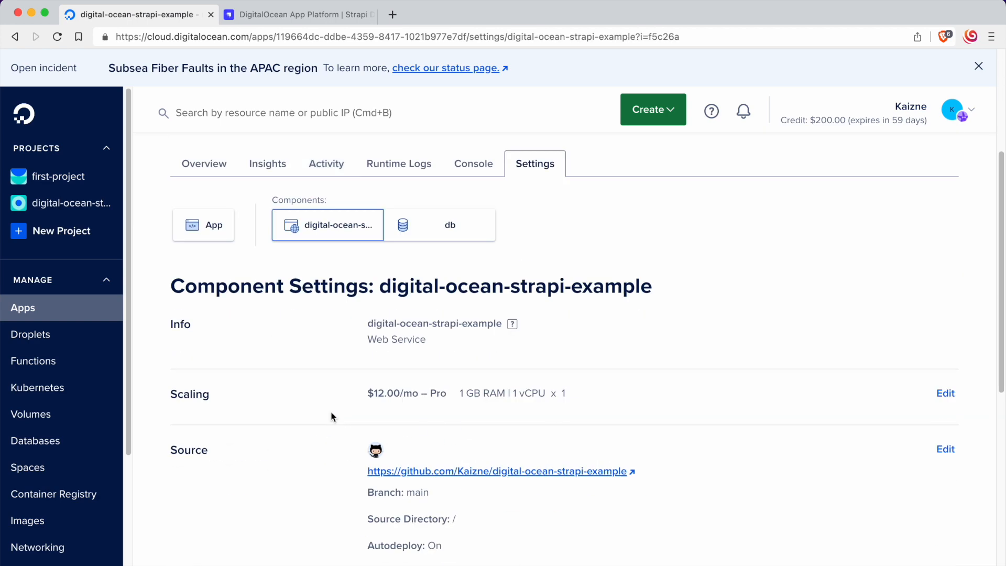
{"action": "scroll", "coordinate": [334, 419], "scroll_direction": "down", "scroll_amount": 5}
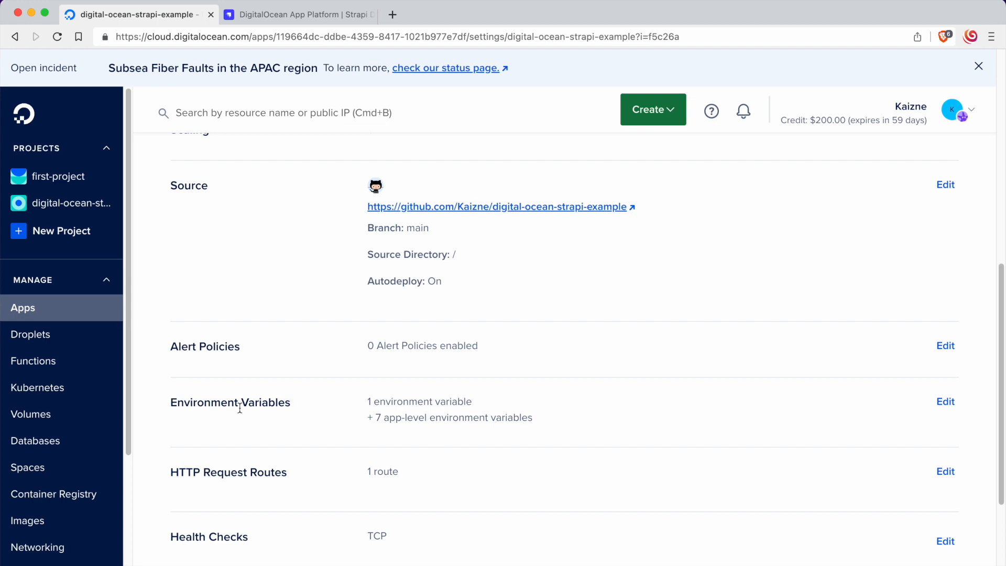
{"action": "left_click", "coordinate": [944, 402]}
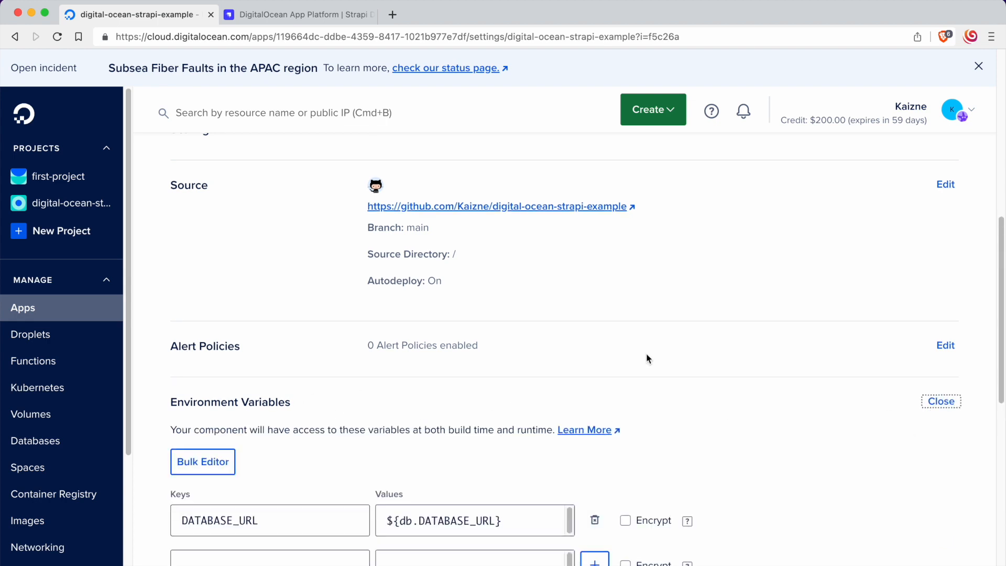
{"action": "scroll", "coordinate": [595, 343], "scroll_direction": "down", "scroll_amount": 2}
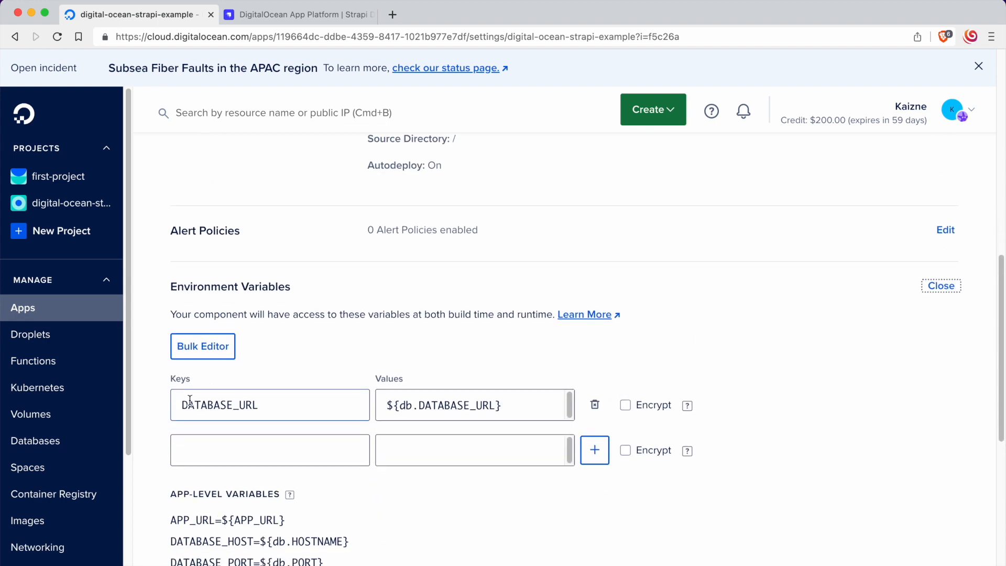
{"action": "left_click", "coordinate": [595, 404]}
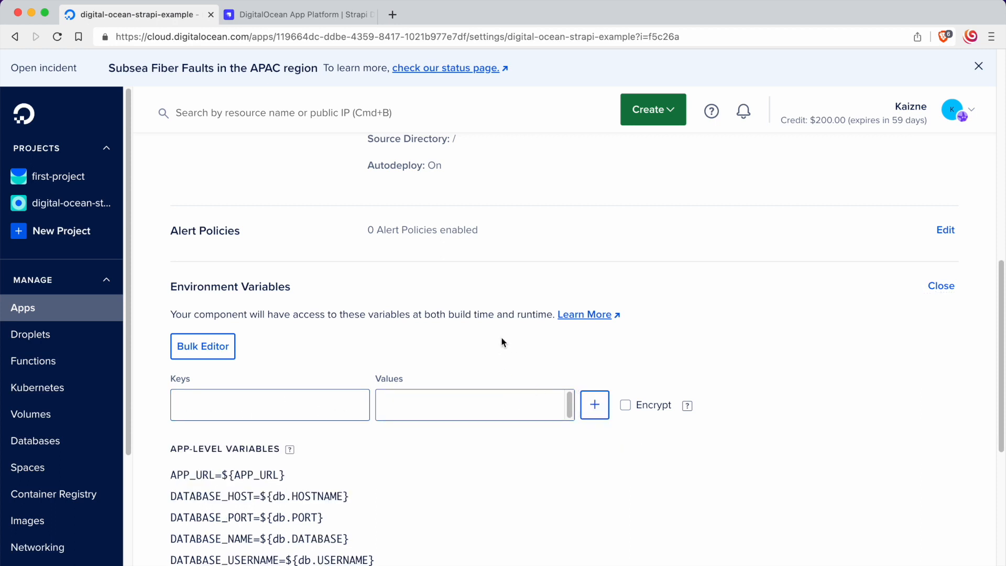
Step: Add APP_KEYS from the Strapi guide's secrets table as the first component environment variable key
{"action": "left_click", "coordinate": [308, 14]}
{"action": "scroll", "coordinate": [390, 271], "scroll_direction": "down", "scroll_amount": 3}
{"action": "scroll", "coordinate": [351, 333], "scroll_direction": "up", "scroll_amount": 1}
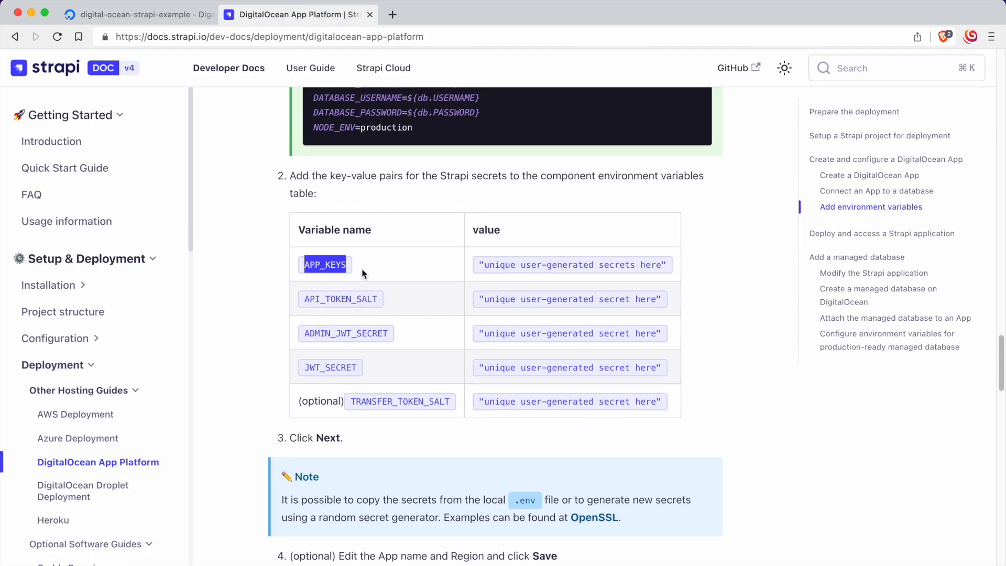
{"action": "left_click", "coordinate": [139, 14]}
{"action": "left_click", "coordinate": [303, 399]}
{"action": "type", "text": "APP_KEYS"}
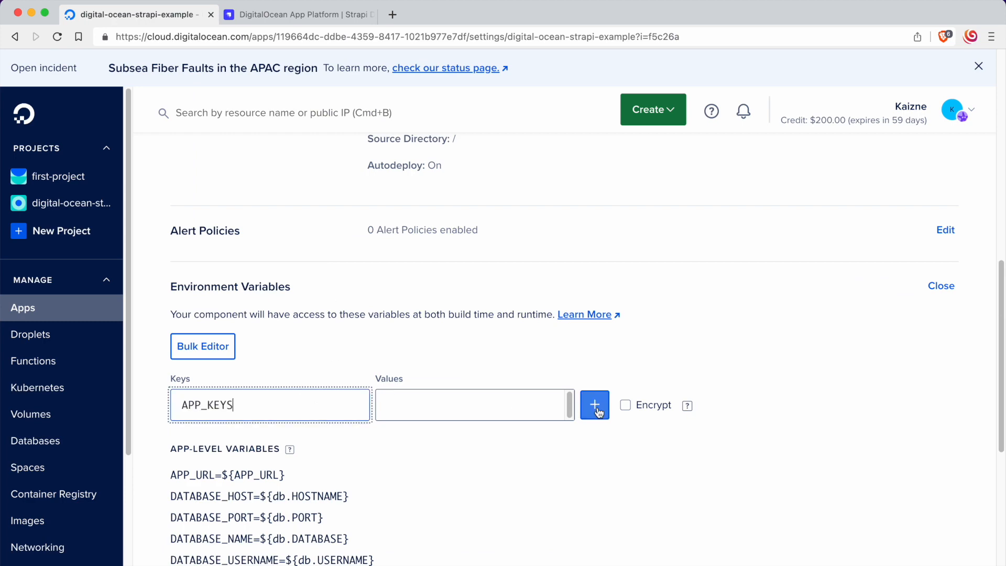
{"action": "left_click", "coordinate": [595, 405]}
Step: Copy API_TOKEN_SALT from the Strapi guide and add it as the second component variable key
{"action": "left_click", "coordinate": [315, 14]}
{"action": "left_click_drag", "start_coordinate": [301, 299], "coordinate": [375, 300]}
{"action": "key", "text": "super+c"}
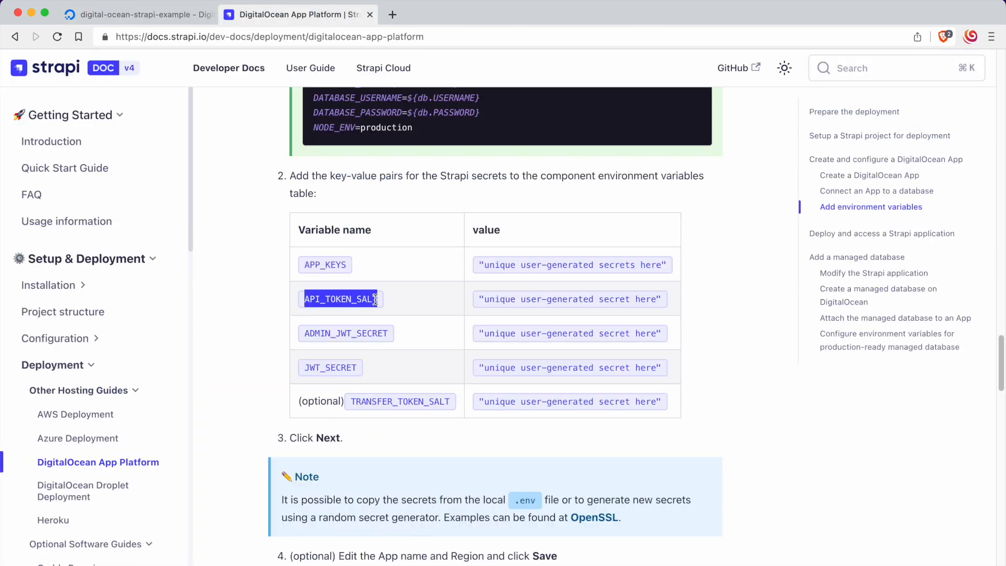
{"action": "left_click", "coordinate": [137, 16]}
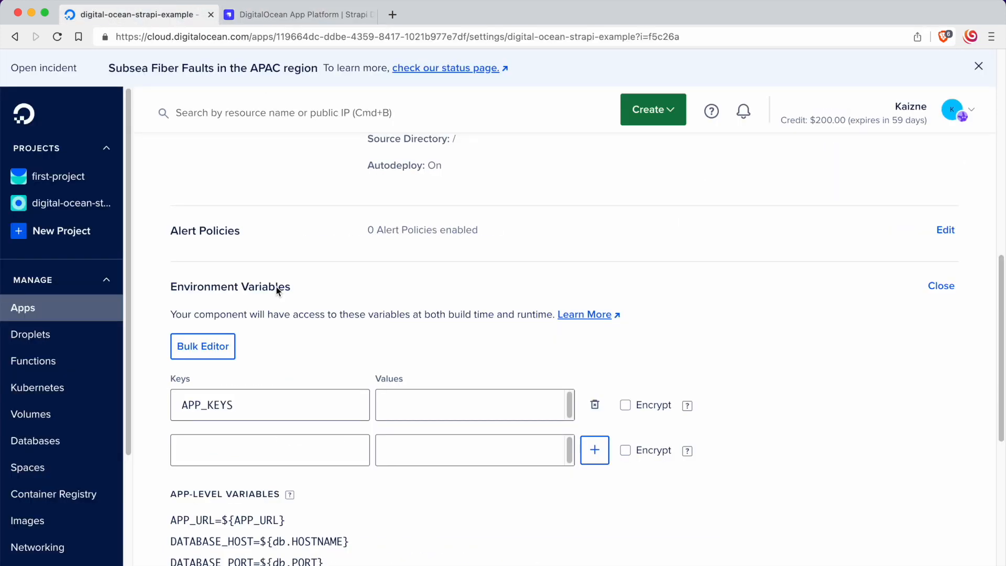
{"action": "left_click", "coordinate": [257, 449]}
{"action": "key", "text": "super+v"}
{"action": "left_click", "coordinate": [594, 450]}
Step: Copy ADMIN_JWT_SECRET from the Strapi guide and add it as the third component variable key
{"action": "left_click", "coordinate": [301, 14]}
{"action": "left_click", "coordinate": [327, 339]}
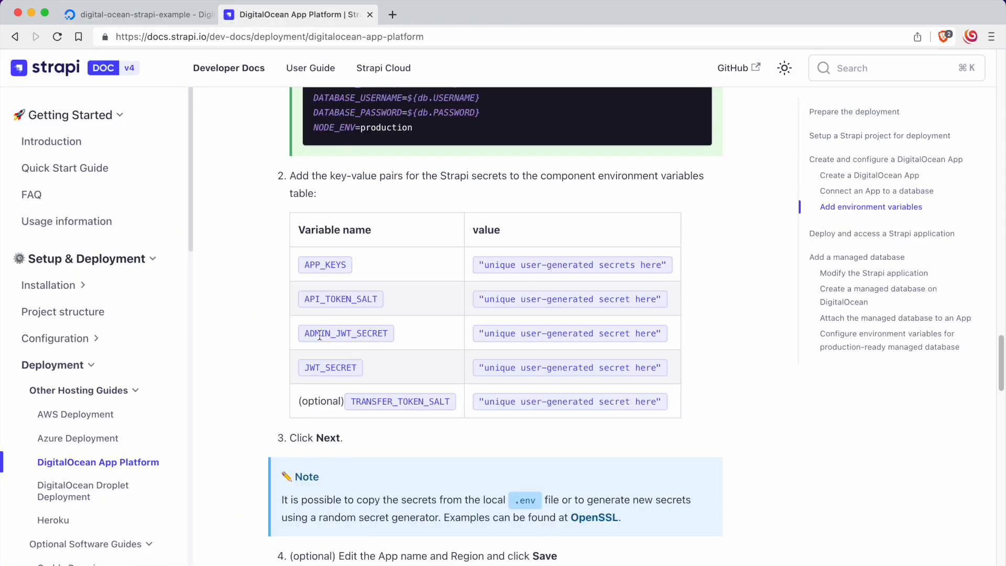
{"action": "left_click_drag", "start_coordinate": [301, 333], "coordinate": [407, 335]}
{"action": "key", "text": "super+c"}
{"action": "left_click", "coordinate": [137, 15]}
{"action": "left_click", "coordinate": [321, 496]}
{"action": "key", "text": "super+v"}
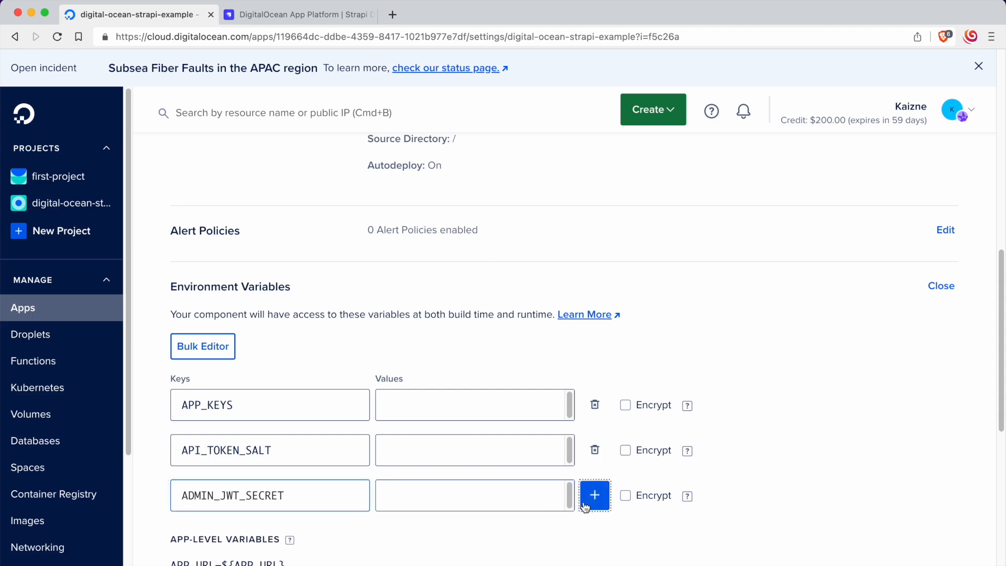
{"action": "left_click", "coordinate": [595, 495]}
Step: Copy JWT_SECRET from the Strapi guide and add it as the fourth component variable key
{"action": "left_click", "coordinate": [302, 14]}
{"action": "left_click", "coordinate": [315, 366]}
{"action": "left_click_drag", "start_coordinate": [305, 367], "coordinate": [374, 369]}
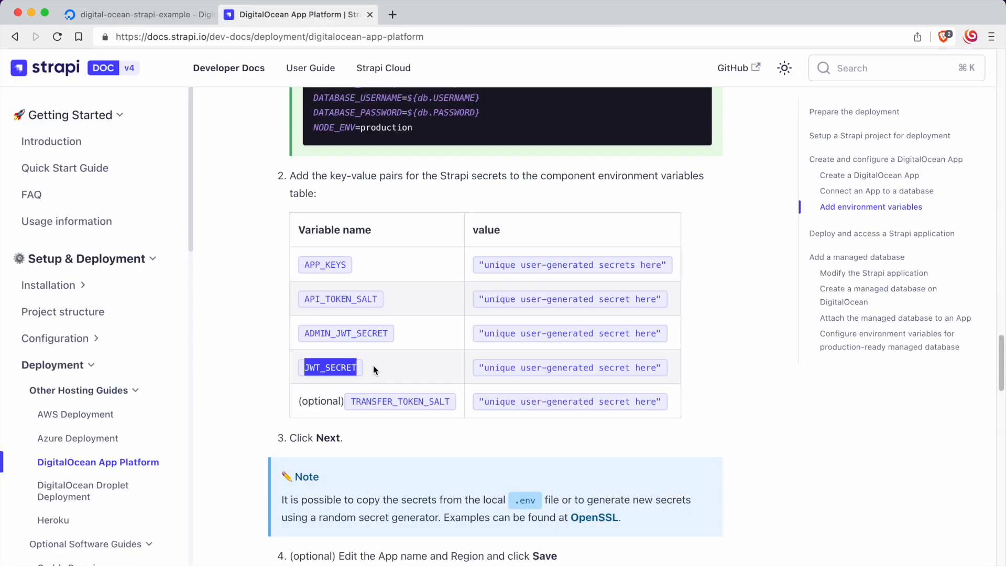
{"action": "key", "text": "super+c"}
{"action": "left_click", "coordinate": [137, 15]}
{"action": "left_click", "coordinate": [297, 540]}
{"action": "key", "text": "super+v"}
{"action": "left_click", "coordinate": [594, 541]}
Step: Copy the optional TRANSFER_TOKEN_SALT name from the Strapi guide and add it as the fifth component variable key
{"action": "left_click", "coordinate": [276, 15]}
{"action": "left_click_drag", "start_coordinate": [351, 402], "coordinate": [451, 404]}
{"action": "key", "text": "super+c"}
{"action": "left_click", "coordinate": [149, 14]}
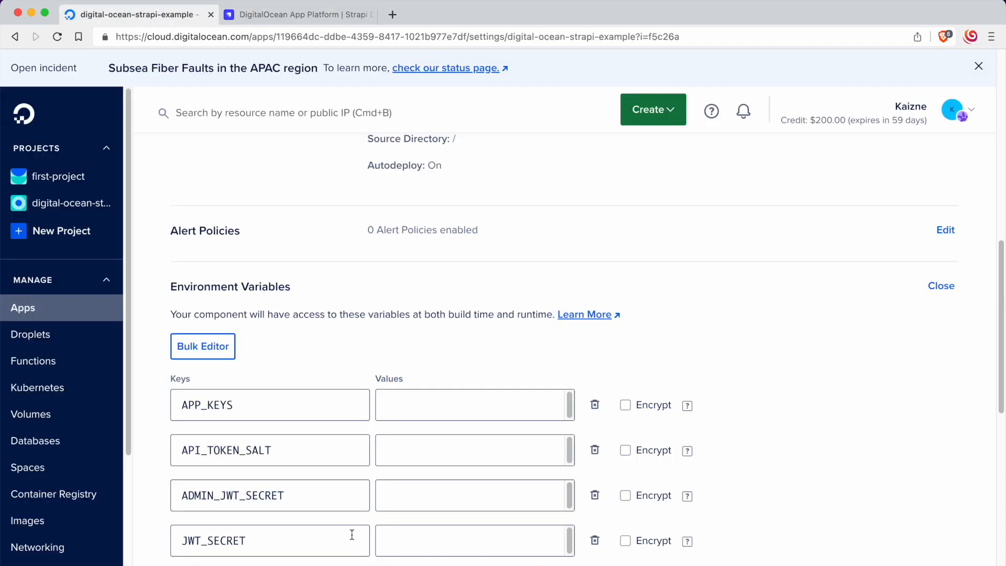
{"action": "left_click", "coordinate": [317, 565]}
{"action": "key", "text": "super+v"}
{"action": "left_click", "coordinate": [586, 560]}
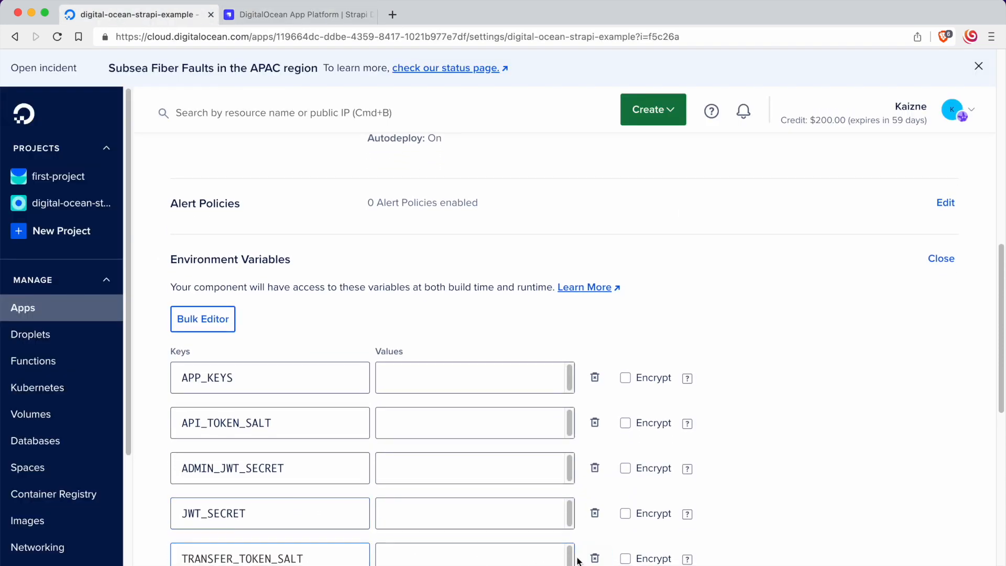
{"action": "scroll", "coordinate": [524, 389], "scroll_direction": "down", "scroll_amount": 1}
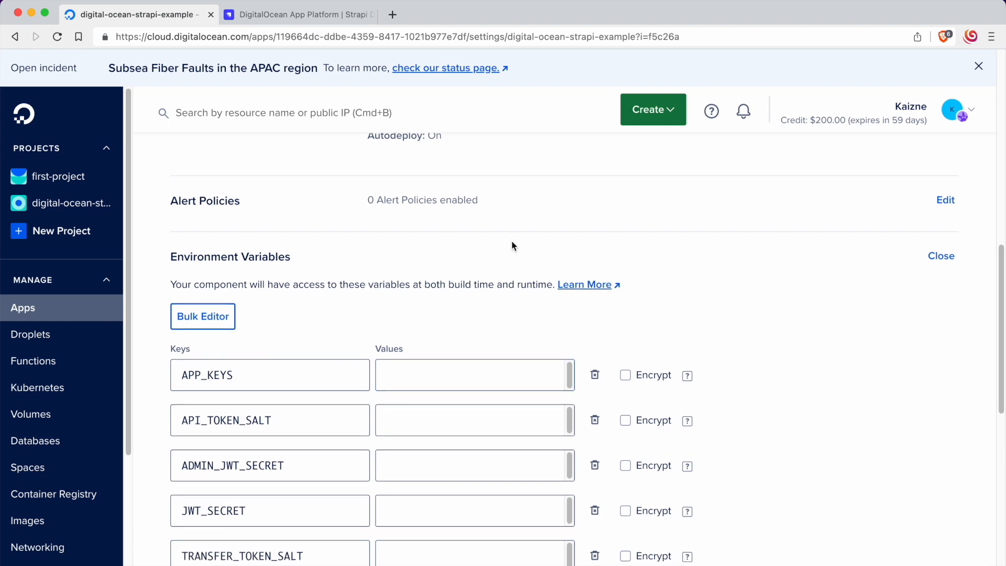
Step: Switch to VS Code, copy the APP_KEYS secrets from the .env file and paste them as the APP_KEYS value in DigitalOcean
{"action": "key", "text": "super+Tab"}
{"action": "key", "text": "super+Tab"}
{"action": "key", "text": "super+Tab"}
{"action": "key", "text": "super+Tab"}
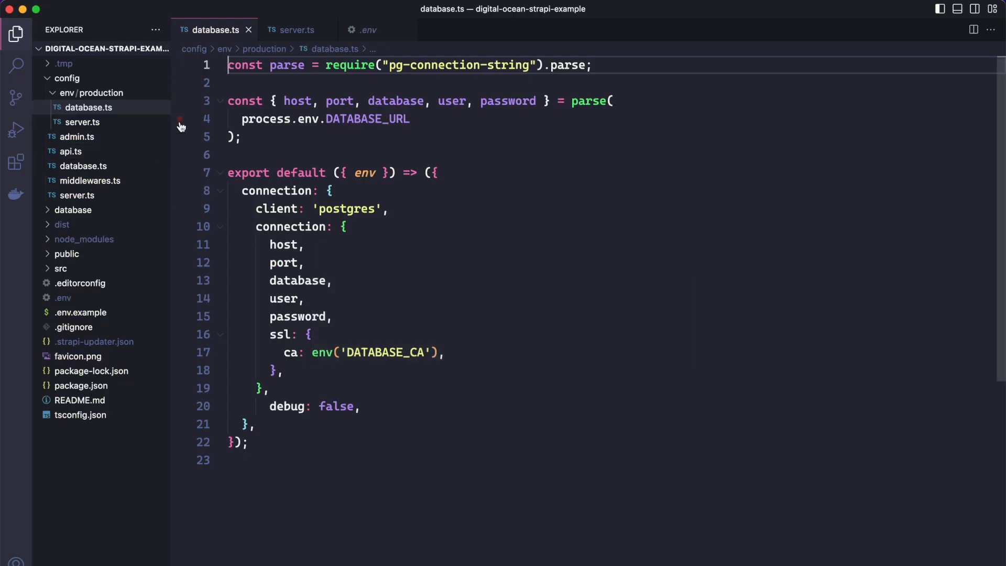
{"action": "left_click", "coordinate": [131, 297]}
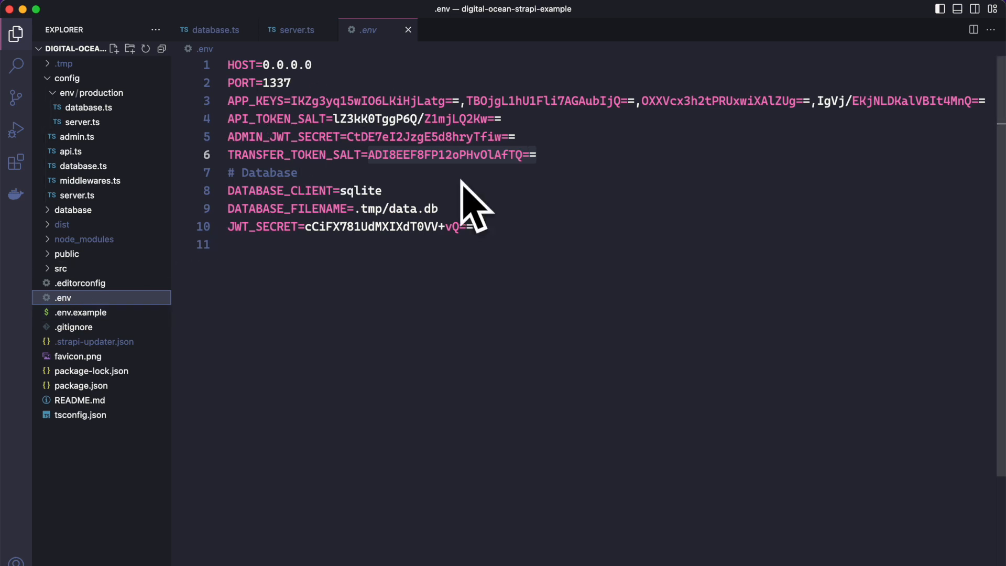
{"action": "left_click_drag", "start_coordinate": [291, 100], "coordinate": [316, 100]}
{"action": "double_click", "coordinate": [330, 136]}
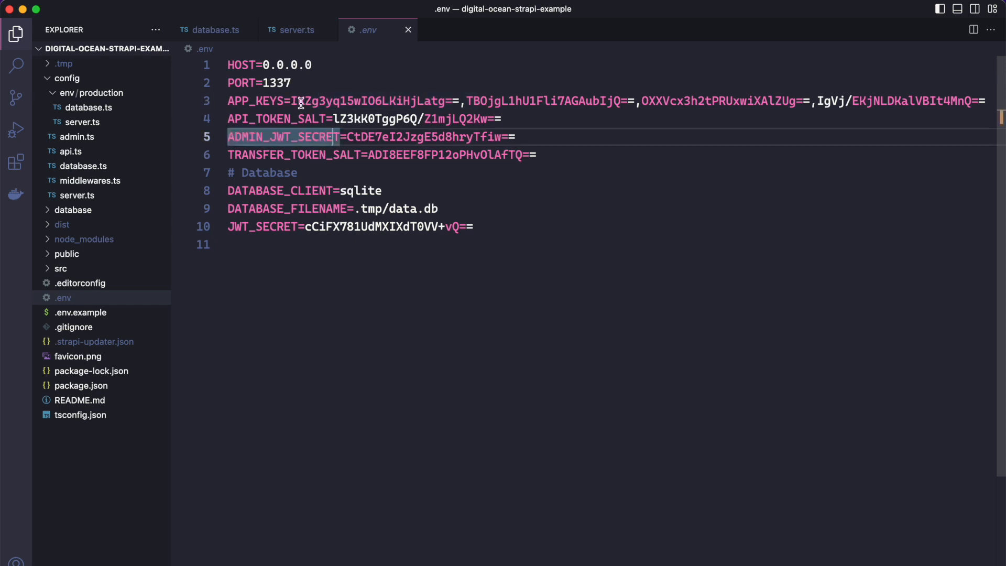
{"action": "left_click_drag", "start_coordinate": [292, 100], "coordinate": [1003, 100]}
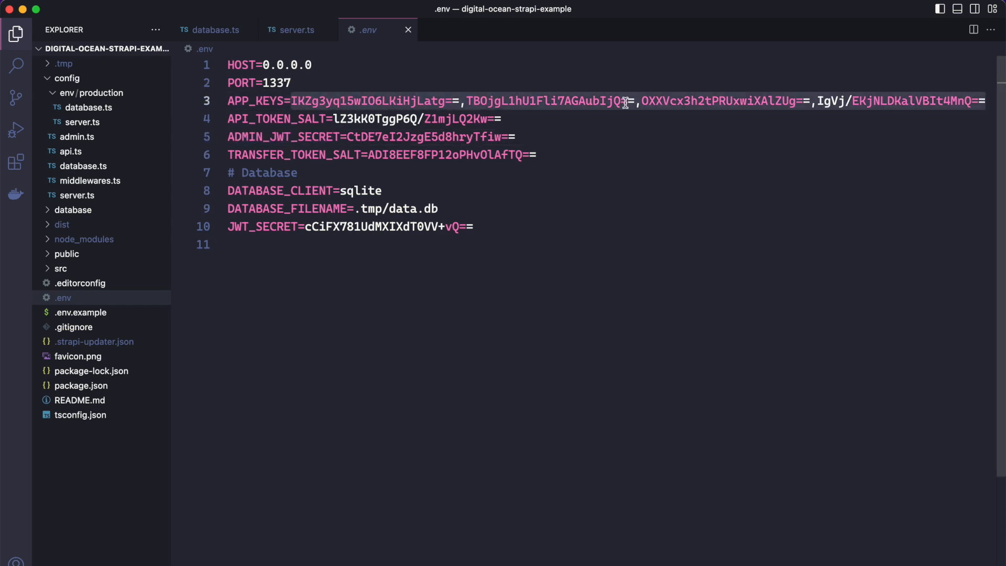
{"action": "key", "text": "super+Tab"}
Step: Copy the API_TOKEN_SALT secret from the .env file in VS Code into the matching variable's value in DigitalOcean
{"action": "key", "text": "super+Tab"}
{"action": "key", "text": "super+Tab"}
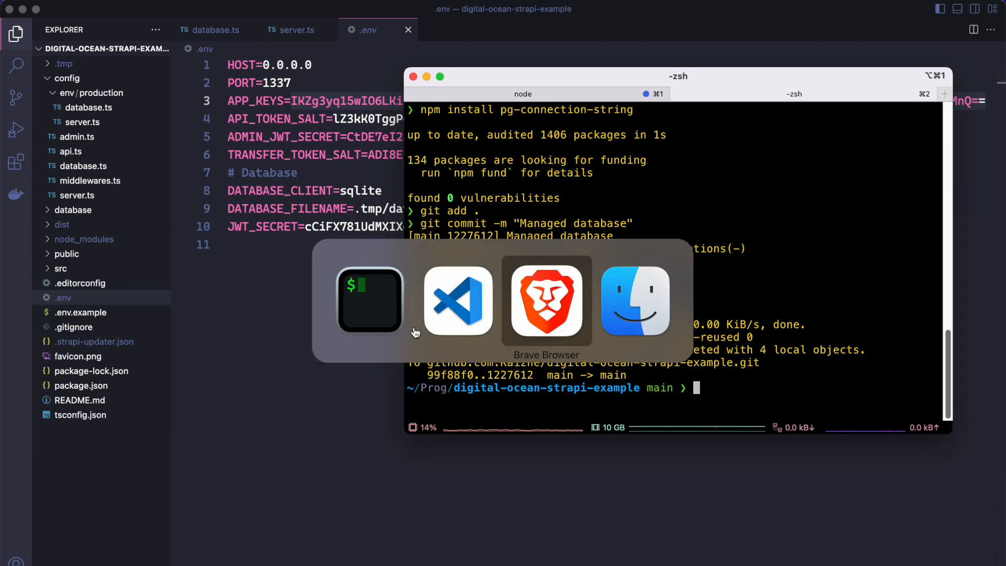
{"action": "left_click", "coordinate": [417, 370]}
{"action": "key", "text": "super+v"}
{"action": "key", "text": "super+Tab"}
{"action": "key", "text": "super+Tab"}
{"action": "key", "text": "super+Tab"}
{"action": "left_click", "coordinate": [307, 134]}
{"action": "left_click_drag", "start_coordinate": [333, 118], "coordinate": [581, 117]}
{"action": "key", "text": "super+Tab"}
{"action": "key", "text": "super+Tab"}
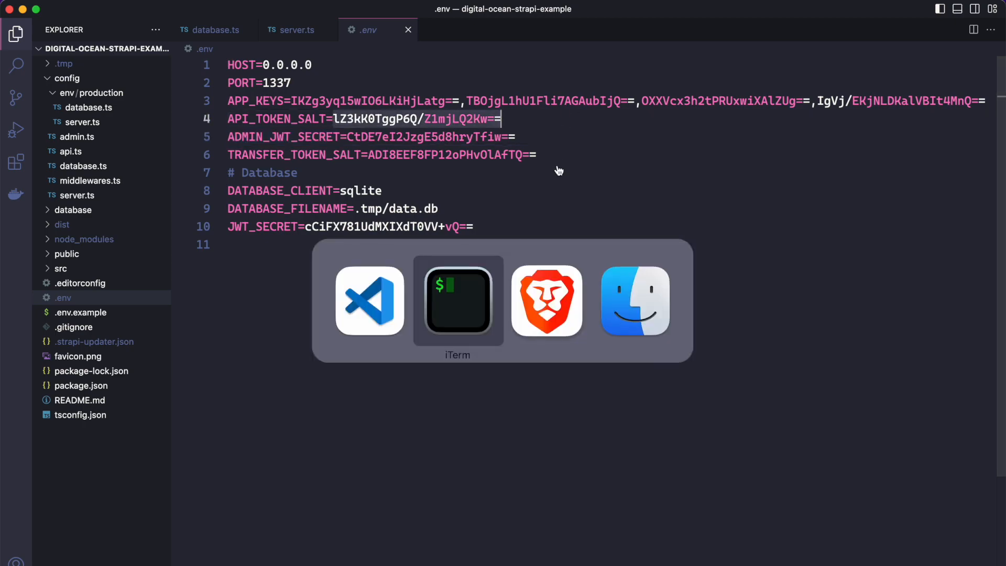
{"action": "left_click", "coordinate": [422, 419]}
{"action": "key", "text": "super+v"}
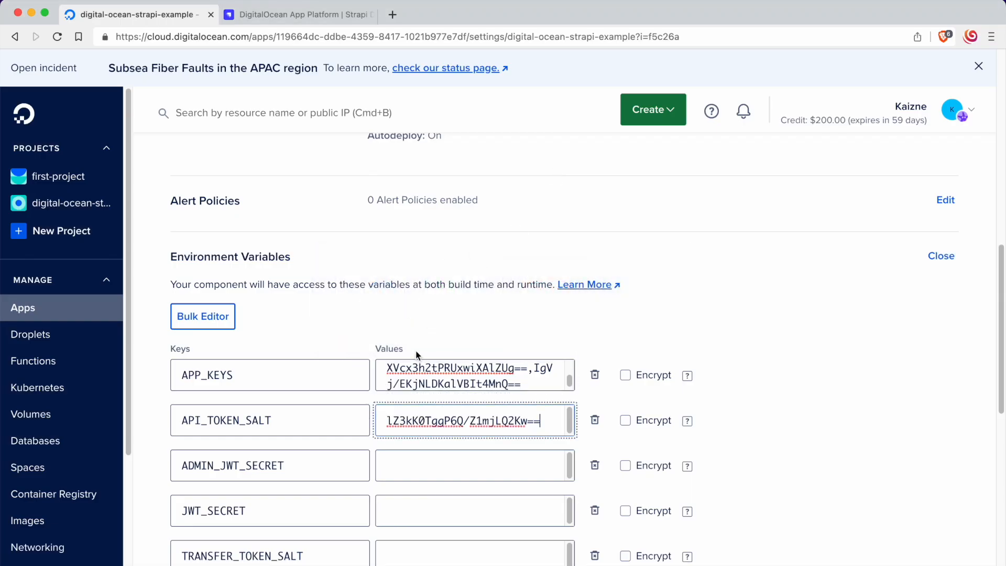
Step: Copy the ADMIN_JWT_SECRET secret from the .env file in VS Code into the matching variable's value in DigitalOcean
{"action": "key", "text": "super+Tab"}
{"action": "key", "text": "super+Tab"}
{"action": "key", "text": "super+Tab"}
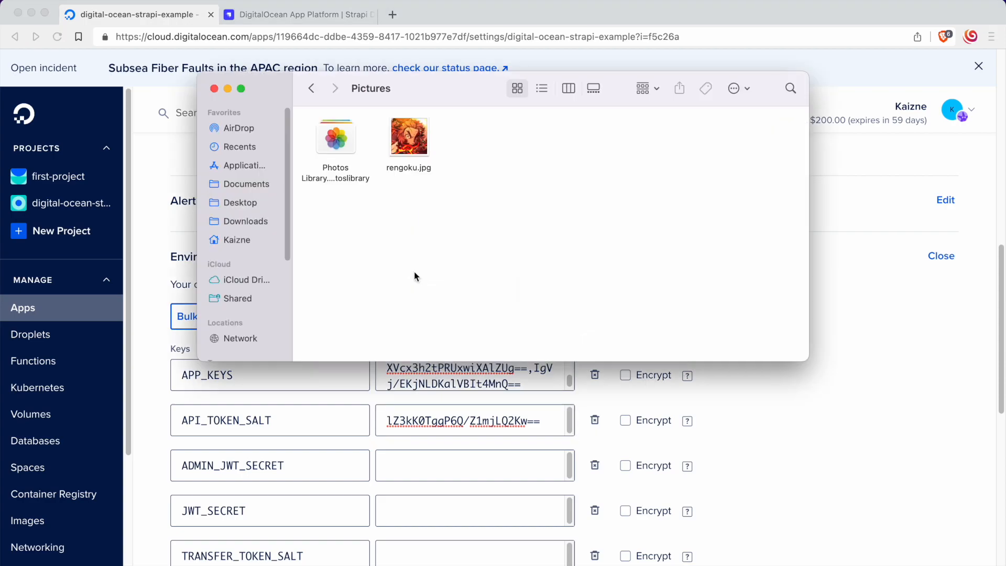
{"action": "key", "text": "super+Tab"}
{"action": "key", "text": "super+Tab"}
{"action": "left_click", "coordinate": [369, 173]}
{"action": "left_click_drag", "start_coordinate": [347, 137], "coordinate": [561, 136]}
{"action": "key", "text": "super+c"}
{"action": "key", "text": "super+Tab"}
{"action": "key", "text": "super+Tab"}
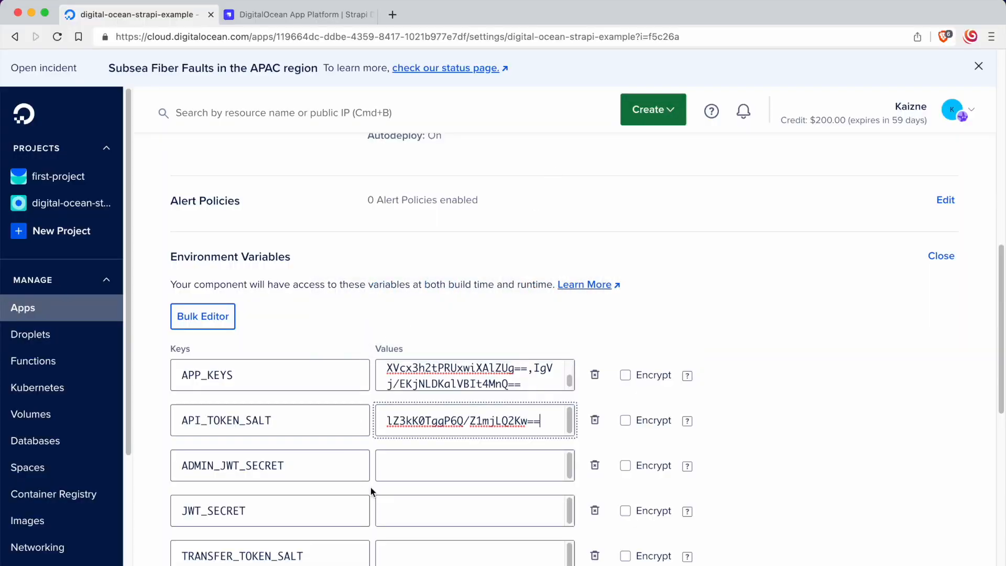
{"action": "left_click", "coordinate": [409, 466]}
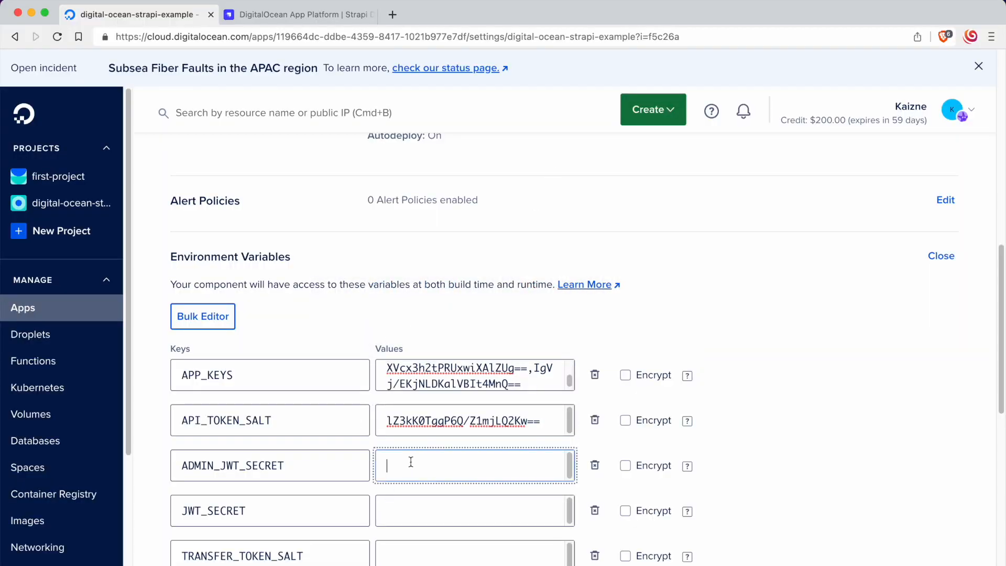
{"action": "key", "text": "super+v"}
Step: Copy the JWT_SECRET secret from the .env file in VS Code into the matching variable's value in DigitalOcean
{"action": "key", "text": "super+Tab"}
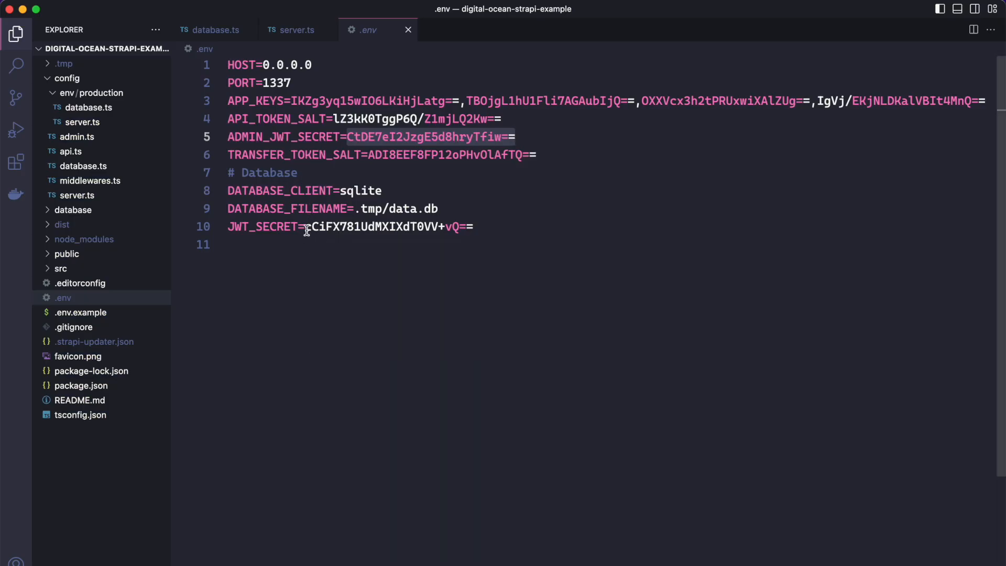
{"action": "left_click_drag", "start_coordinate": [305, 228], "coordinate": [542, 229]}
{"action": "key", "text": "super+c"}
{"action": "key", "text": "super+Tab"}
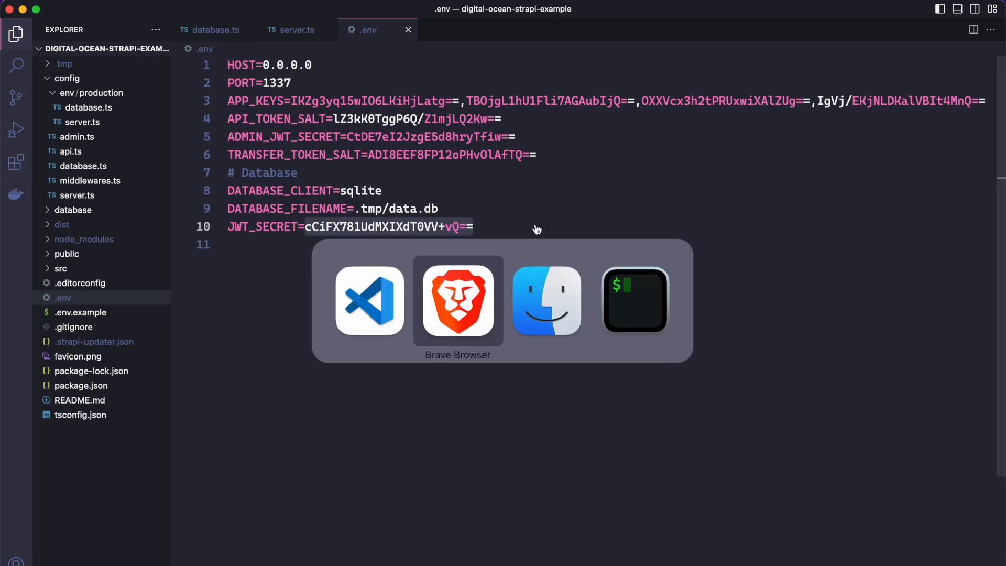
{"action": "left_click", "coordinate": [423, 511]}
{"action": "key", "text": "super+v"}
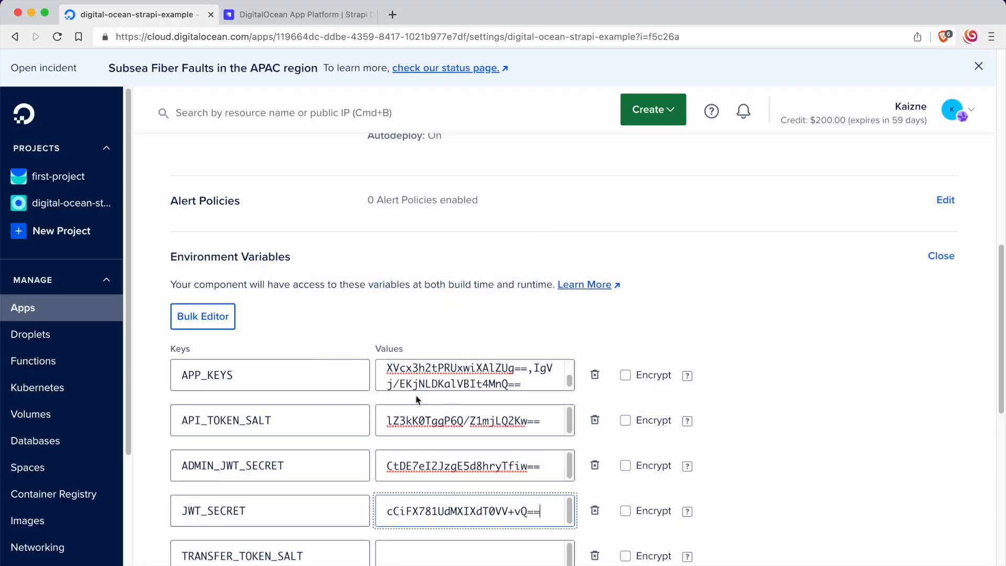
Step: Copy the TRANSFER_TOKEN_SALT secret from the .env file in VS Code into the matching variable's value in DigitalOcean and save the environment variables
{"action": "key", "text": "super+Tab"}
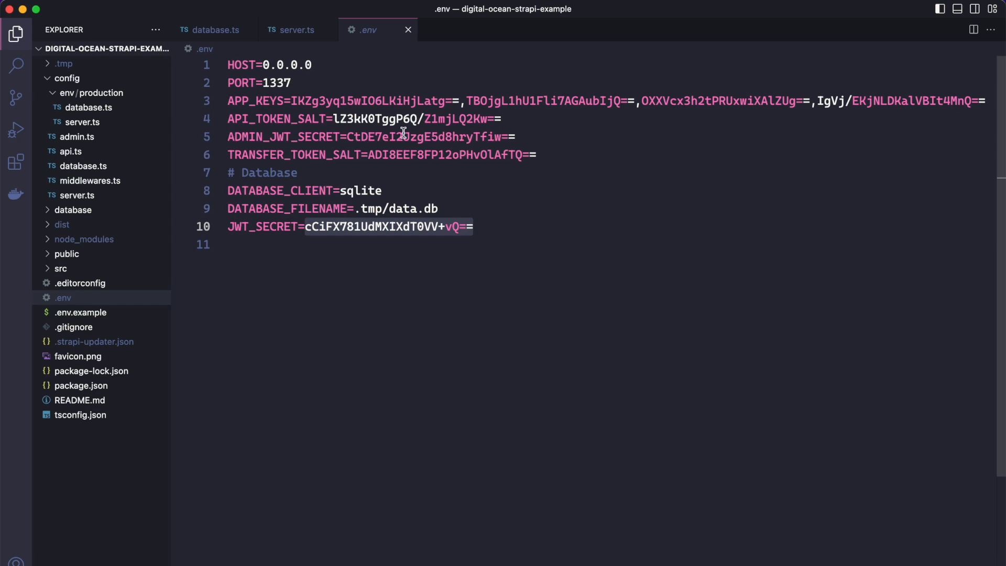
{"action": "left_click_drag", "start_coordinate": [369, 158], "coordinate": [572, 161]}
{"action": "key", "text": "super+c"}
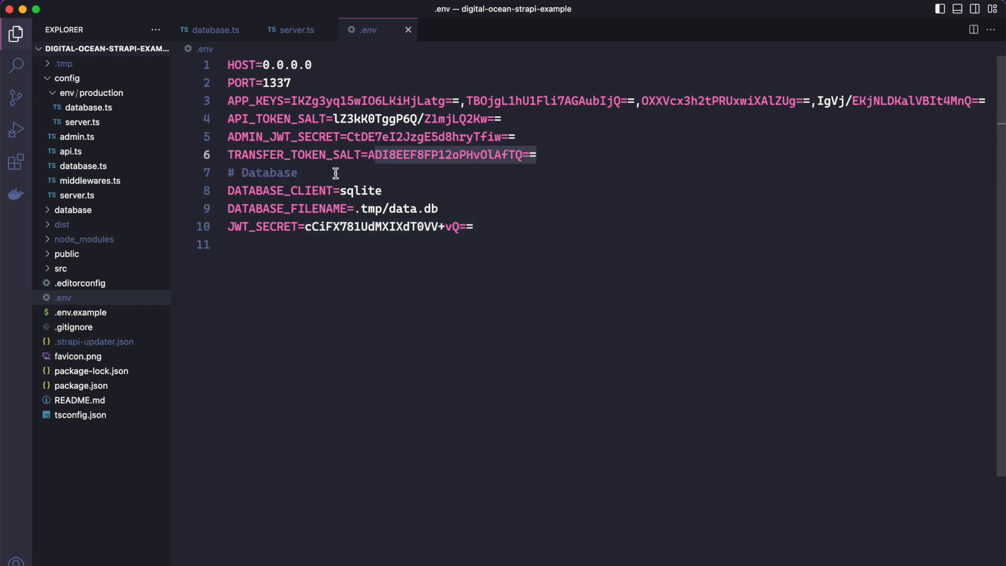
{"action": "left_click_drag", "start_coordinate": [368, 157], "coordinate": [575, 150]}
{"action": "key", "text": "super+Tab"}
{"action": "left_click", "coordinate": [426, 550]}
{"action": "key", "text": "super+v"}
{"action": "scroll", "coordinate": [481, 384], "scroll_direction": "down", "scroll_amount": 3}
{"action": "scroll", "coordinate": [476, 421], "scroll_direction": "down", "scroll_amount": 5}
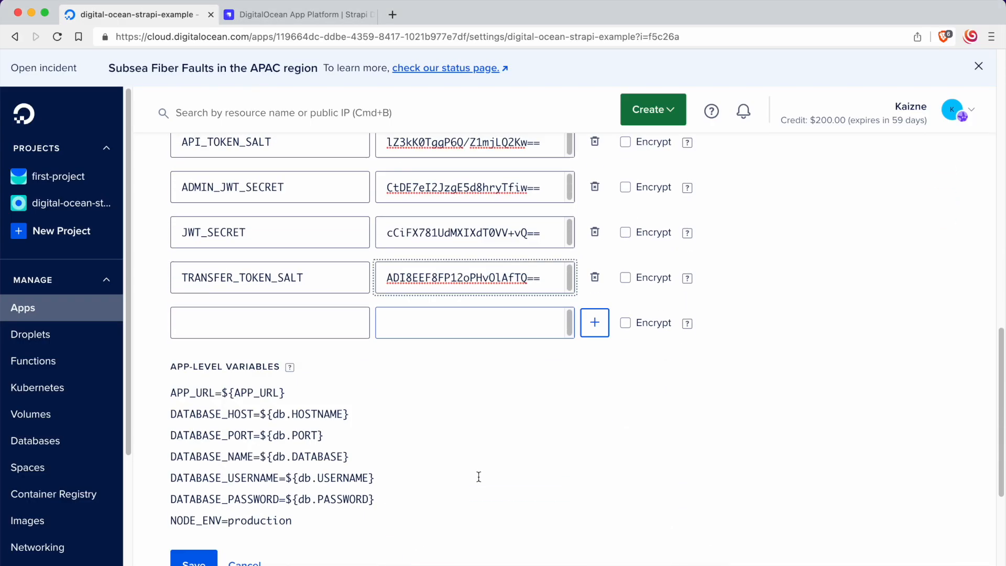
{"action": "left_click", "coordinate": [212, 440]}
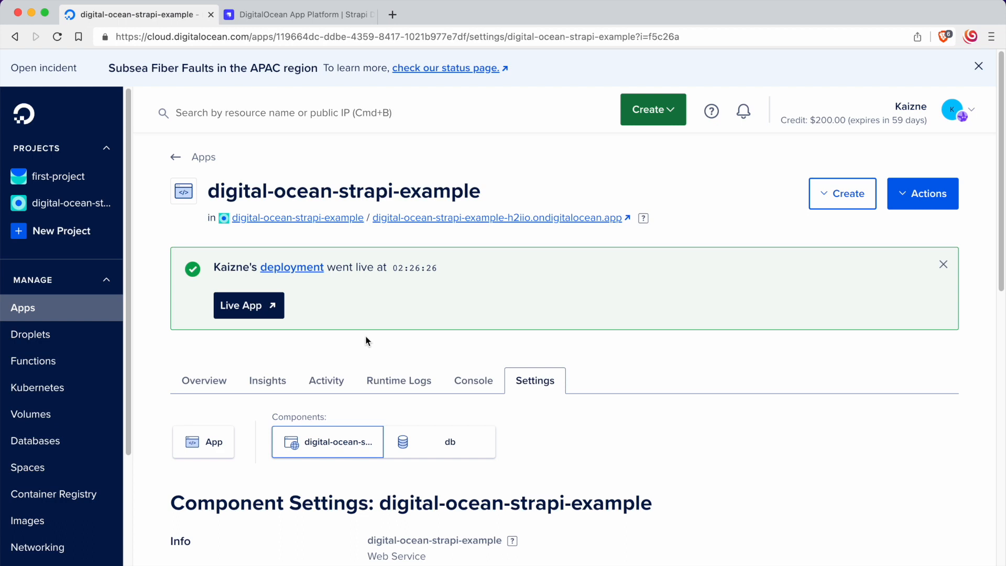
Step: Open the deployed live app and go to its /admin page
{"action": "left_click", "coordinate": [276, 314]}
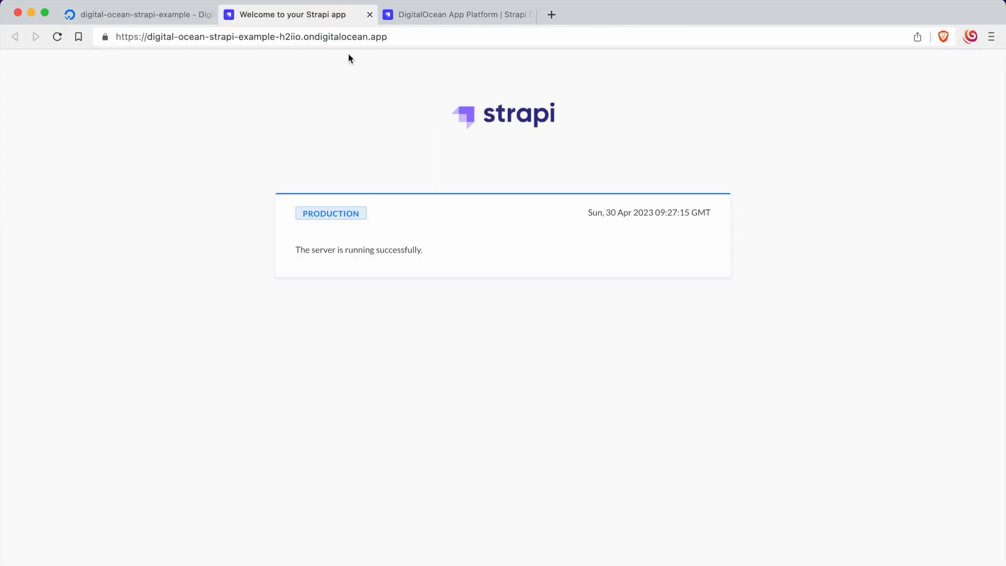
{"action": "left_click", "coordinate": [447, 38]}
{"action": "left_click", "coordinate": [455, 38]}
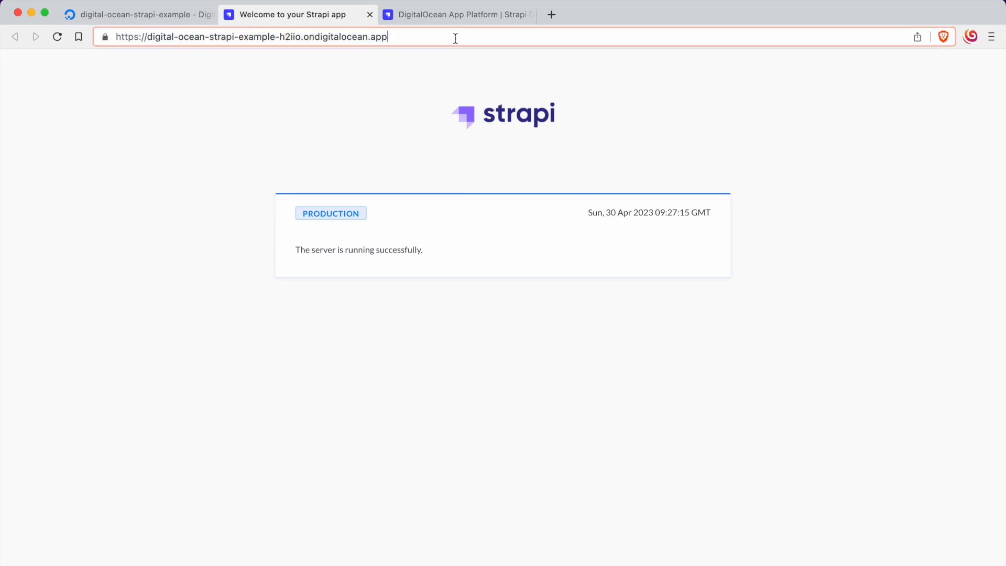
{"action": "type", "text": "/admin"}
{"action": "key", "text": "Return"}
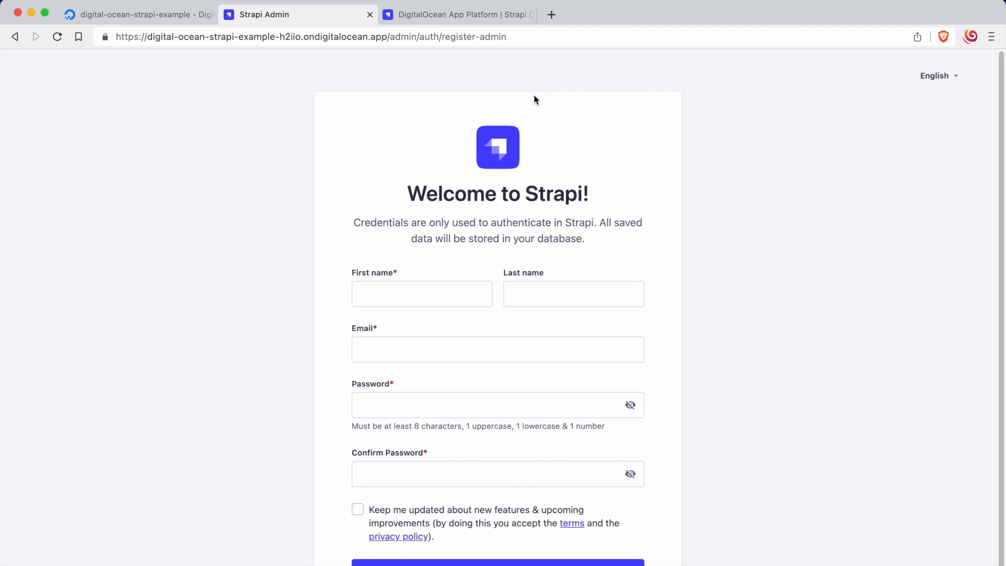
Step: Enter the administrator's first name and e-mail address in the Strapi registration form
{"action": "left_click", "coordinate": [432, 290]}
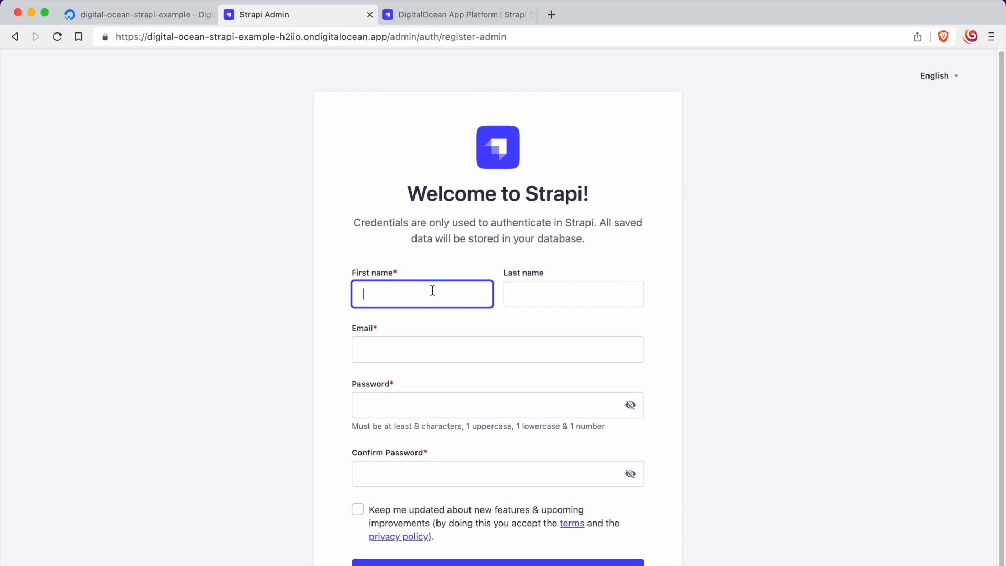
{"action": "type", "text": "Kaizne"}
{"action": "key", "text": "Tab"}
{"action": "key", "text": "Tab"}
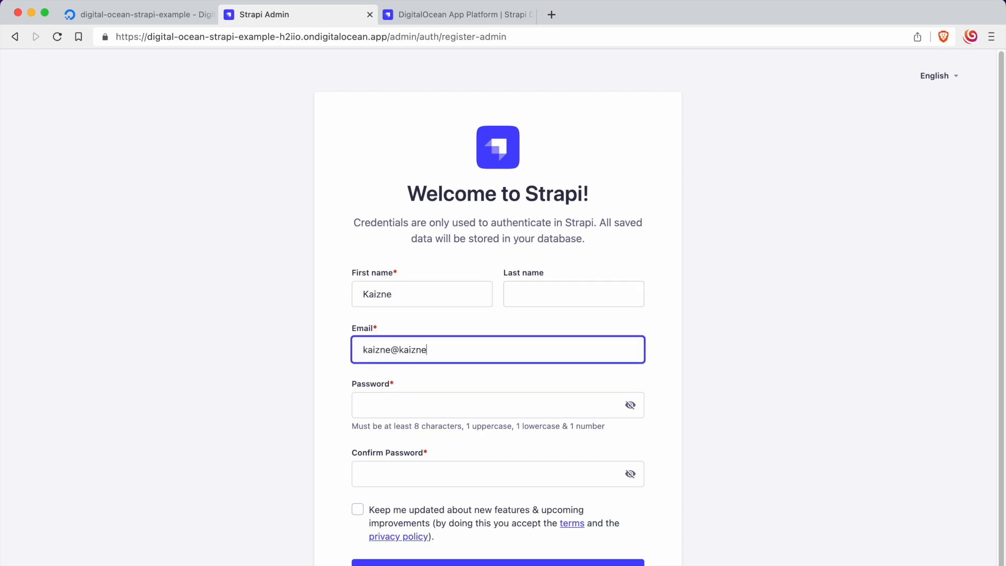
Step: Fill in the account password and its confirmation, and submit the administrator registration
{"action": "left_click", "coordinate": [451, 402]}
{"action": "key", "text": "super+v"}
{"action": "left_click", "coordinate": [445, 471]}
{"action": "key", "text": "super+v"}
{"action": "left_click", "coordinate": [707, 464]}
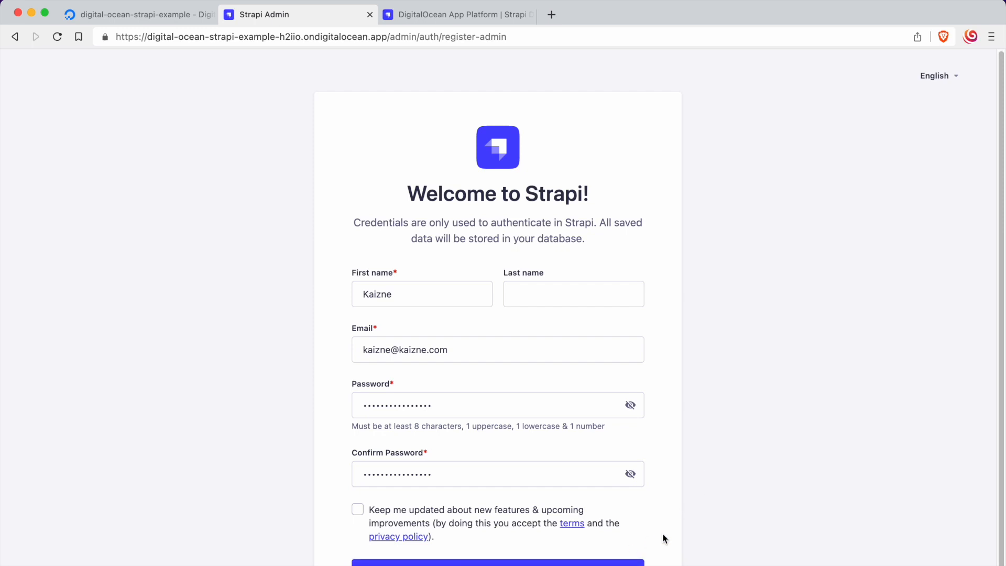
{"action": "left_click", "coordinate": [550, 562]}
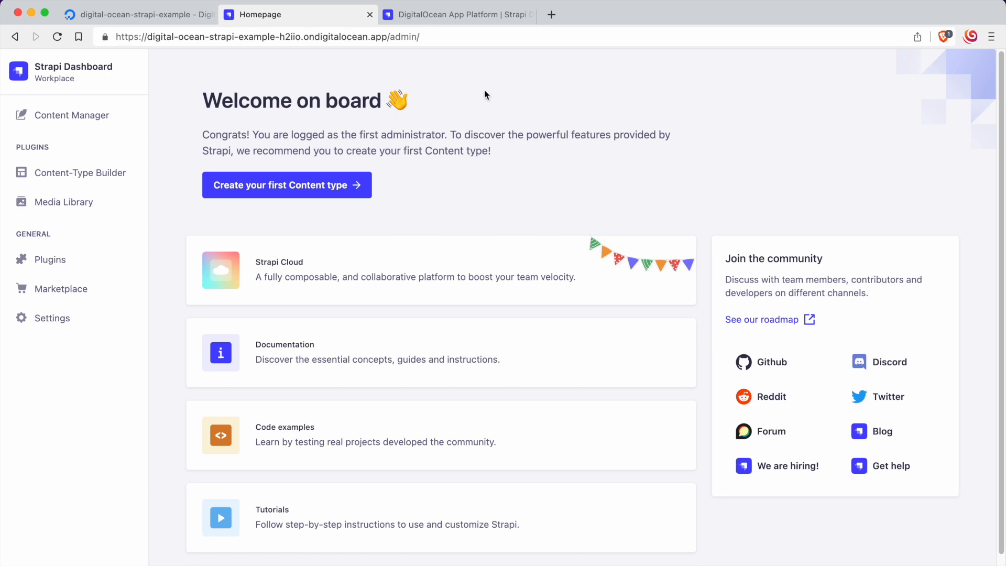
Step: Examine the "Add a managed database" section of the Strapi DigitalOcean App Platform docs for the changes needed to switch from the development database
{"action": "left_click", "coordinate": [140, 15]}
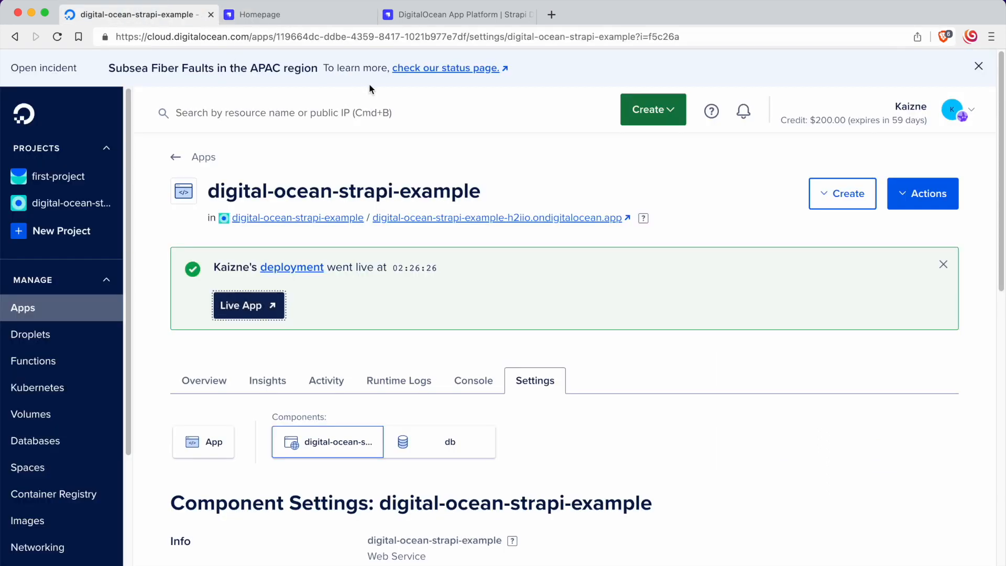
{"action": "left_click", "coordinate": [432, 15]}
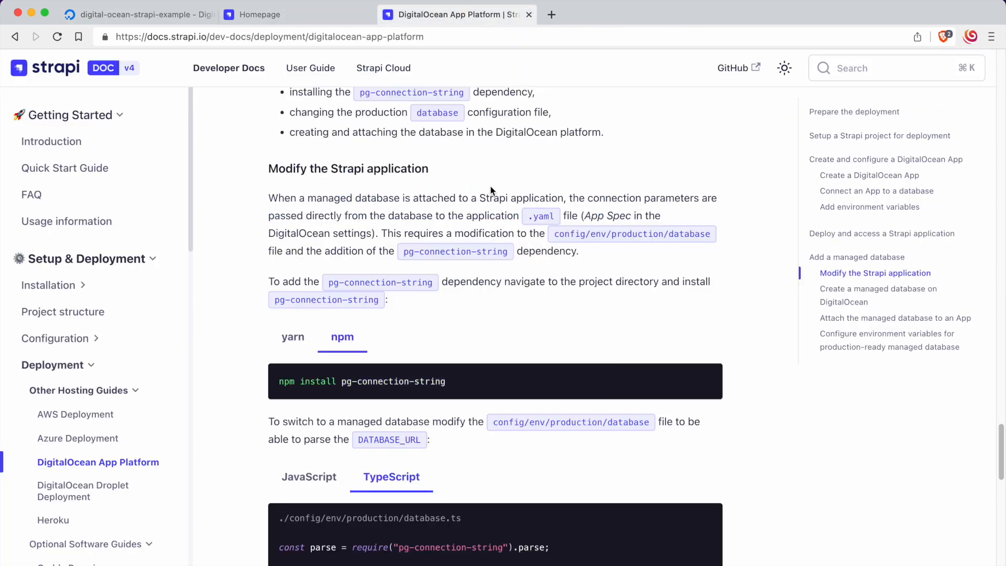
{"action": "scroll", "coordinate": [490, 189], "scroll_direction": "up", "scroll_amount": 5}
{"action": "scroll", "coordinate": [491, 198], "scroll_direction": "down", "scroll_amount": 3}
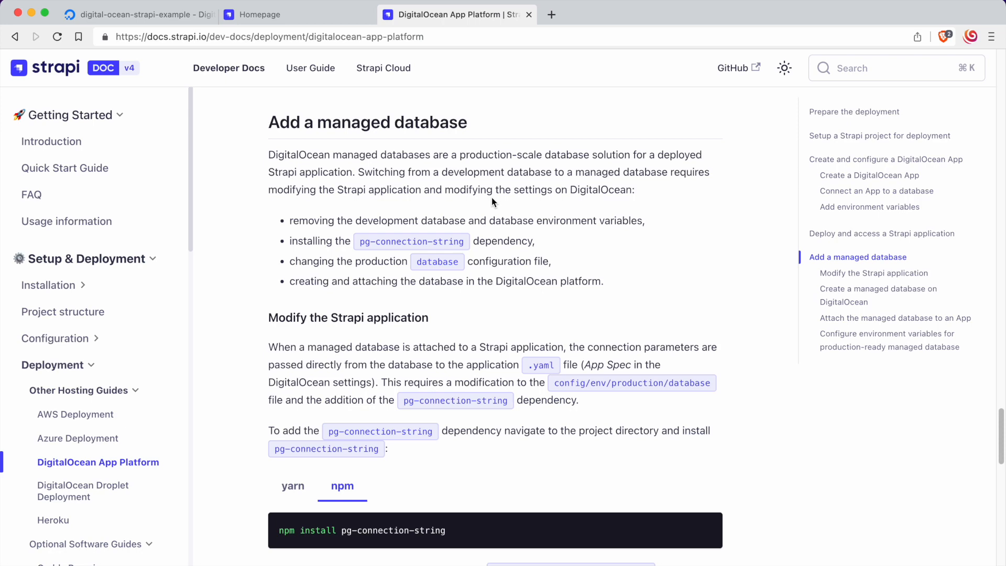
{"action": "left_click", "coordinate": [140, 14]}
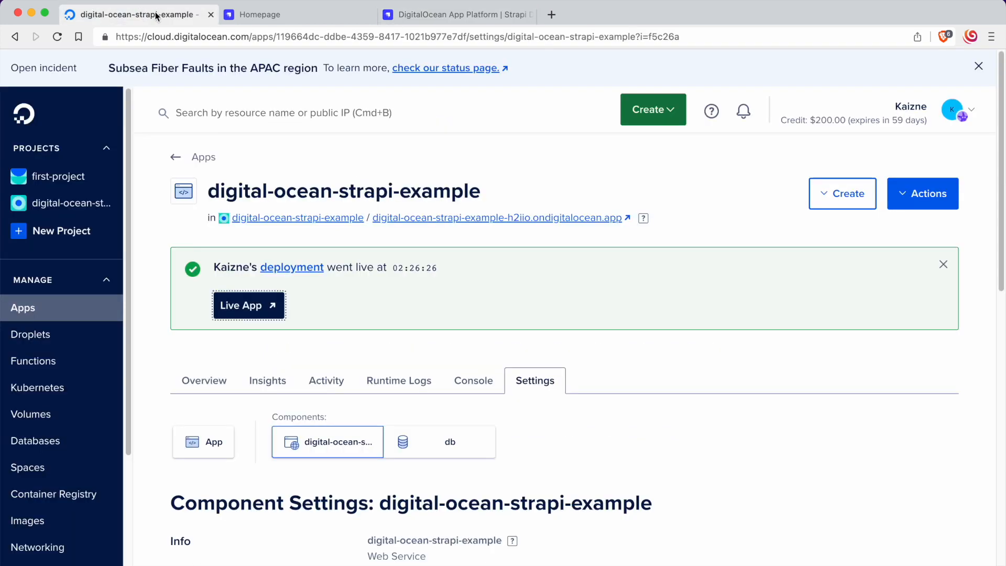
{"action": "left_click", "coordinate": [274, 17]}
{"action": "left_click", "coordinate": [433, 16]}
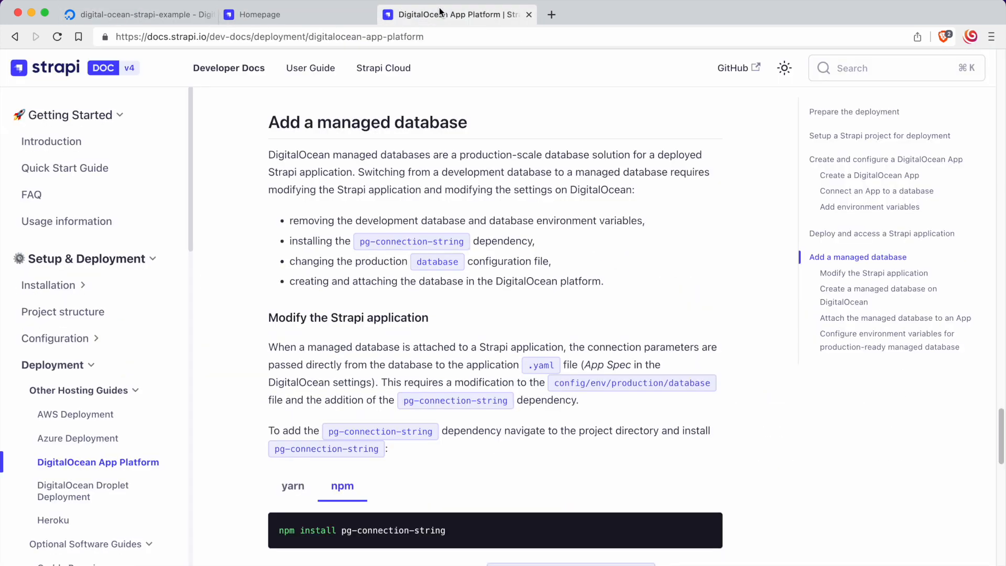
{"action": "left_click", "coordinate": [172, 17]}
{"action": "left_click", "coordinate": [260, 16]}
{"action": "left_click", "coordinate": [454, 15]}
{"action": "scroll", "coordinate": [479, 133], "scroll_direction": "down", "scroll_amount": 1}
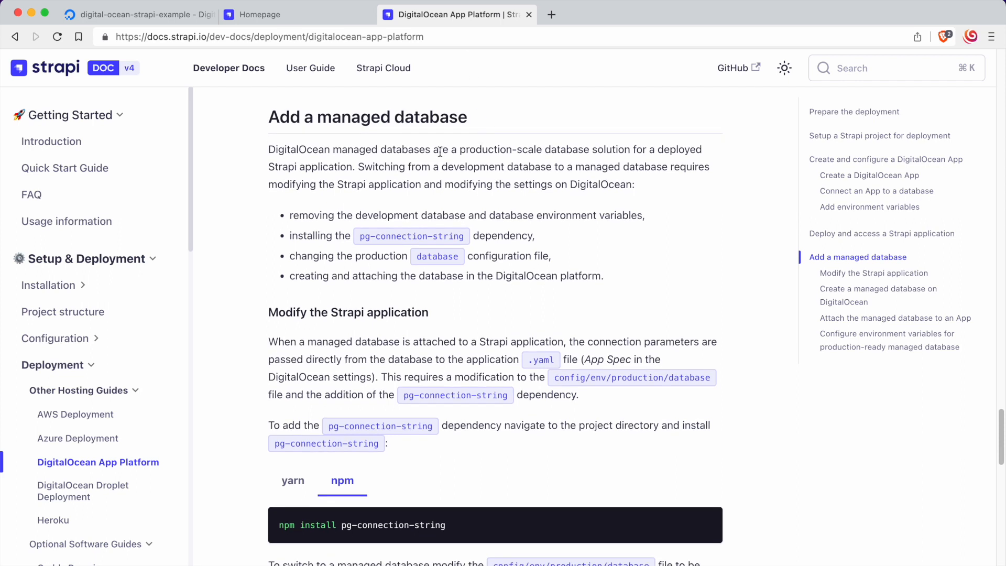
{"action": "scroll", "coordinate": [440, 152], "scroll_direction": "down", "scroll_amount": 2}
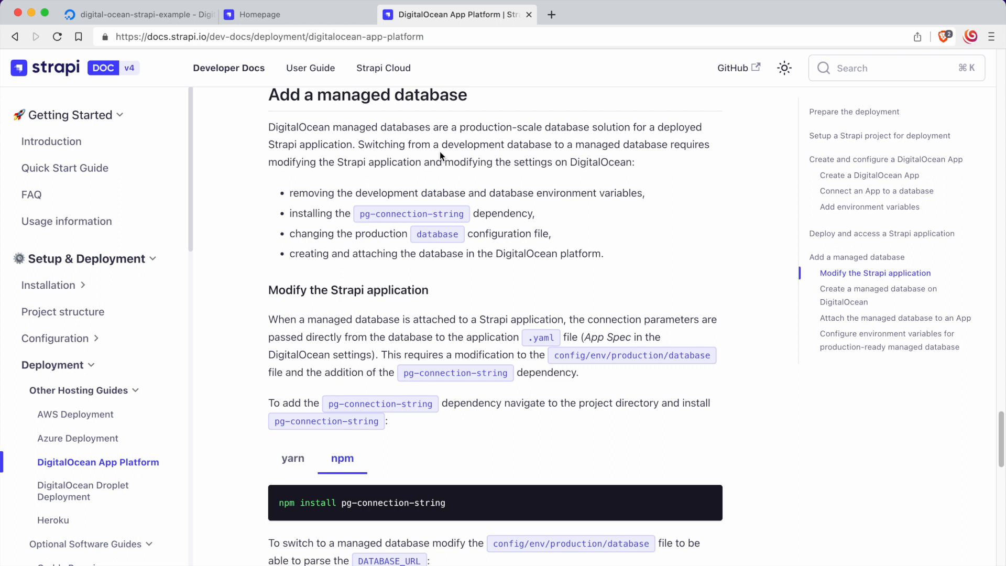
{"action": "scroll", "coordinate": [437, 150], "scroll_direction": "up", "scroll_amount": 1}
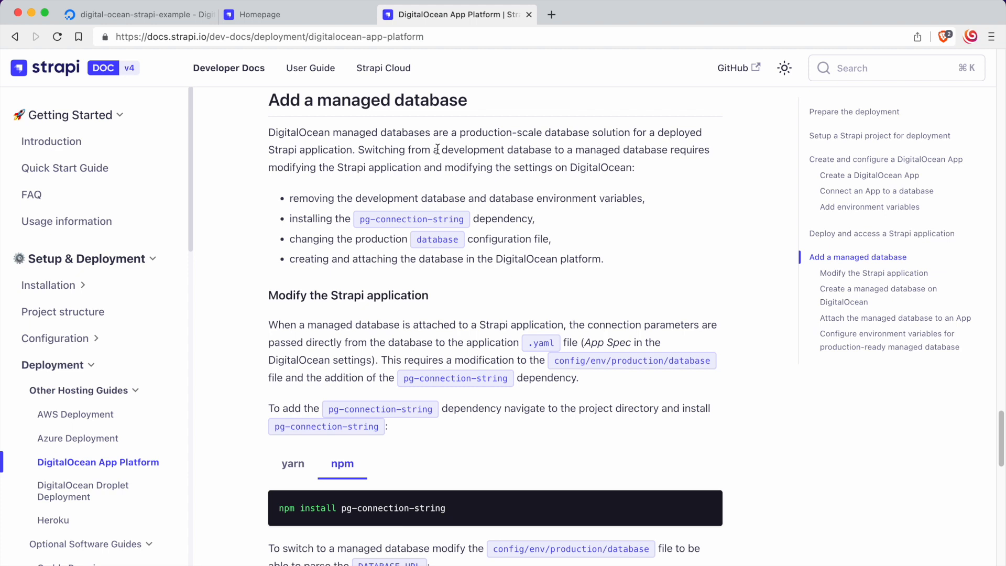
Step: Open the settings of the app's db component in DigitalOcean and examine its database type and scale
{"action": "left_click", "coordinate": [138, 14]}
{"action": "left_click", "coordinate": [439, 438]}
{"action": "scroll", "coordinate": [513, 393], "scroll_direction": "down", "scroll_amount": 3}
{"action": "scroll", "coordinate": [513, 394], "scroll_direction": "down", "scroll_amount": 2}
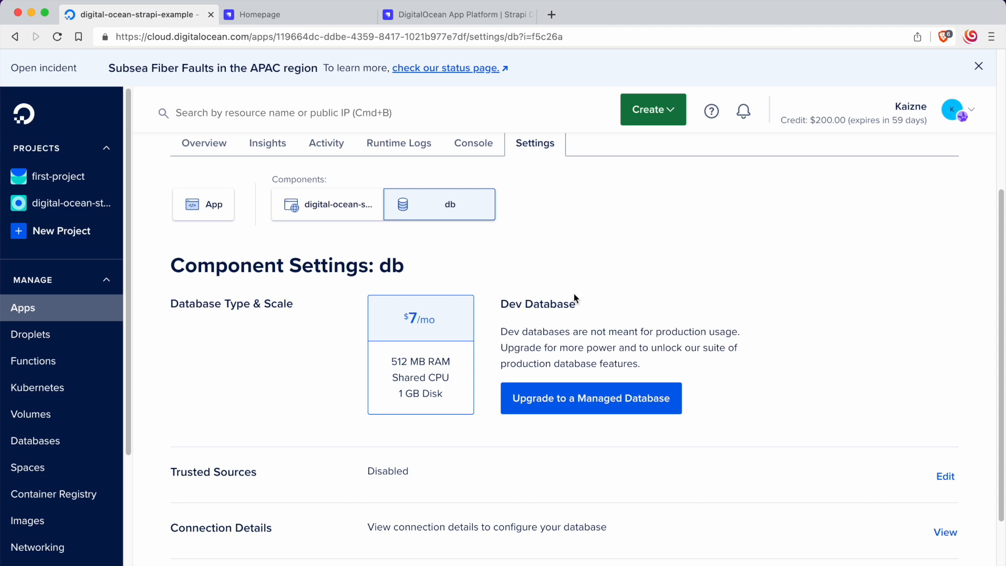
{"action": "scroll", "coordinate": [574, 293], "scroll_direction": "up", "scroll_amount": 5}
Step: Return to the Strapi docs and copy the npm command that installs pg-connection-string
{"action": "left_click", "coordinate": [424, 14]}
{"action": "left_click", "coordinate": [300, 20]}
{"action": "left_click", "coordinate": [416, 14]}
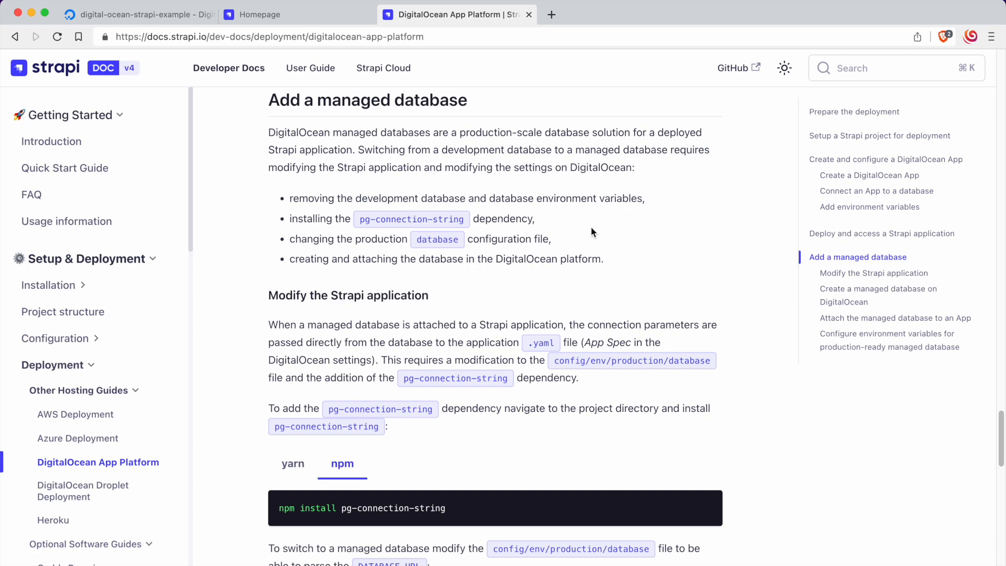
{"action": "scroll", "coordinate": [592, 232], "scroll_direction": "down", "scroll_amount": 3}
{"action": "left_click_drag", "start_coordinate": [275, 206], "coordinate": [477, 206]}
{"action": "left_click", "coordinate": [478, 205]}
{"action": "scroll", "coordinate": [478, 209], "scroll_direction": "down", "scroll_amount": 4}
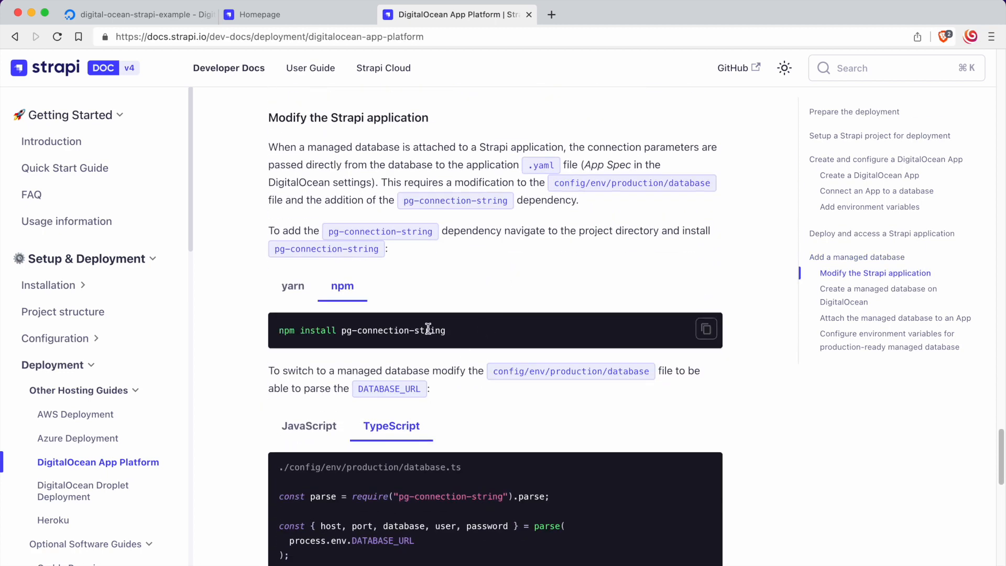
{"action": "left_click_drag", "start_coordinate": [447, 330], "coordinate": [250, 324]}
{"action": "key", "text": "super+c"}
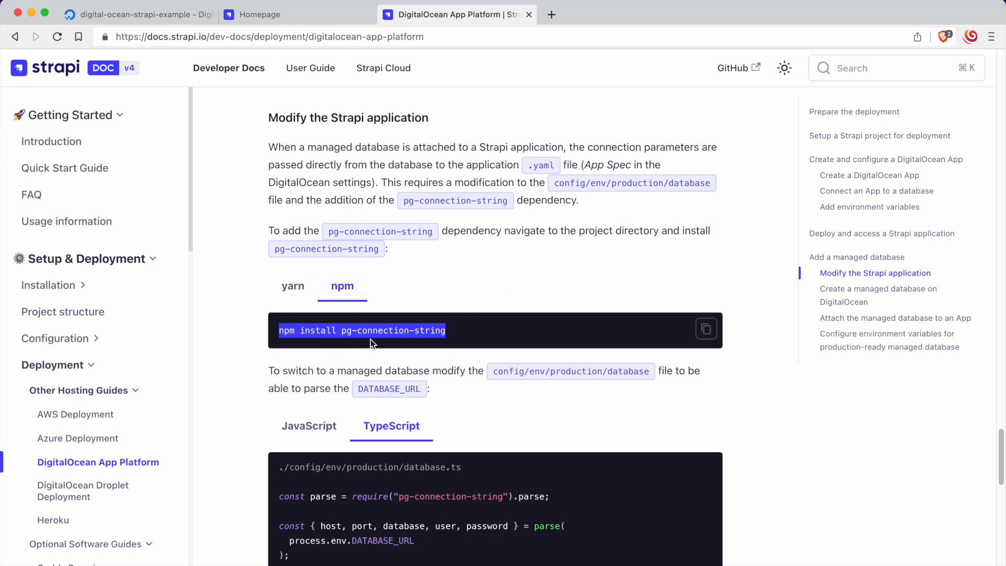
Step: Switch to the terminal, clear it and run npm install pg-connection-string in the digital-ocean-strapi-example project
{"action": "left_click", "coordinate": [348, 564]}
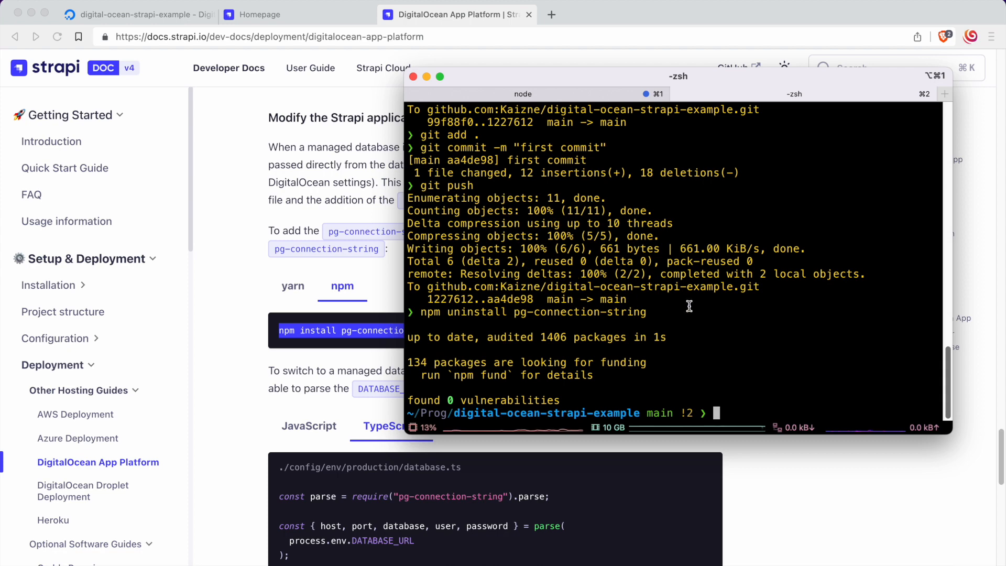
{"action": "type", "text": "clear"}
{"action": "key", "text": "Return"}
{"action": "key", "text": "super+v"}
{"action": "key", "text": "Return"}
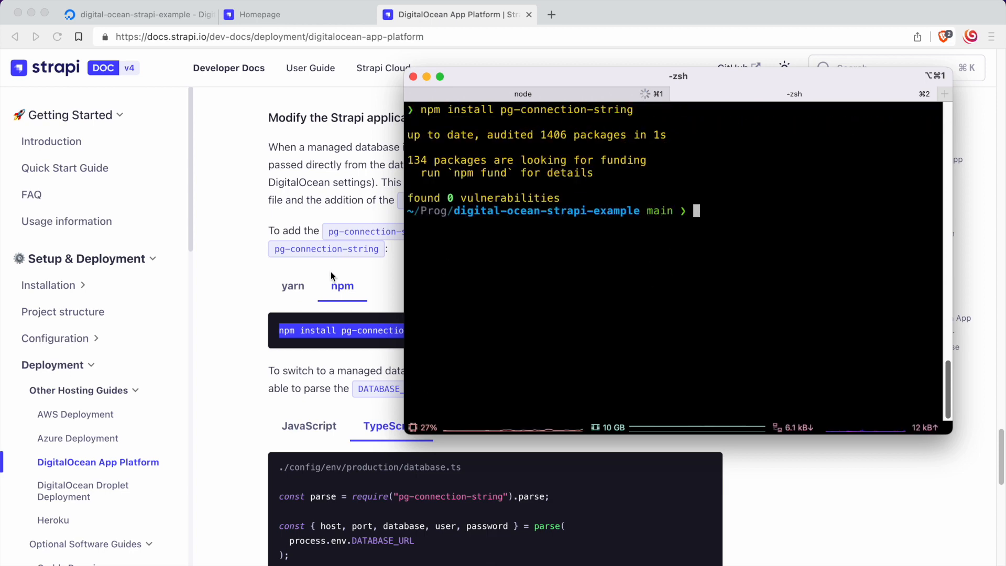
Step: Copy the TypeScript code for ./config/env/production/database.ts from the managed database section of the Strapi docs
{"action": "left_click", "coordinate": [370, 280]}
{"action": "scroll", "coordinate": [492, 262], "scroll_direction": "down", "scroll_amount": 5}
{"action": "scroll", "coordinate": [491, 262], "scroll_direction": "down", "scroll_amount": 3}
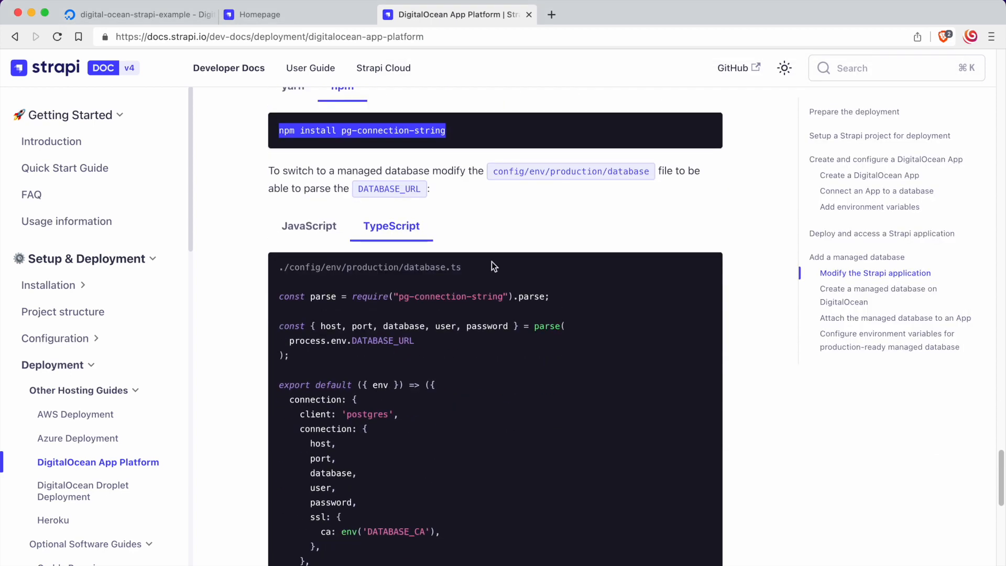
{"action": "scroll", "coordinate": [479, 265], "scroll_direction": "up", "scroll_amount": 2}
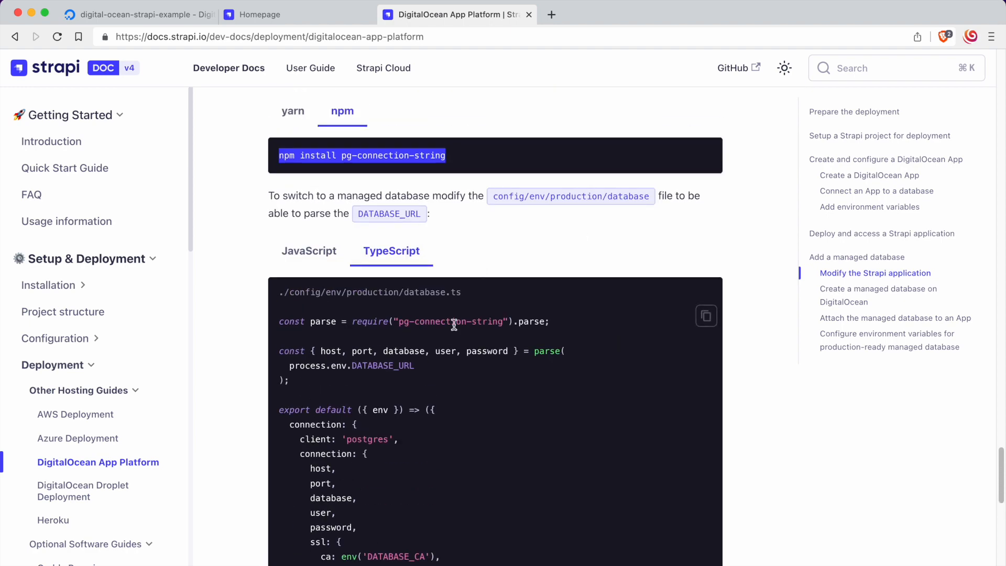
{"action": "scroll", "coordinate": [450, 328], "scroll_direction": "down", "scroll_amount": 3}
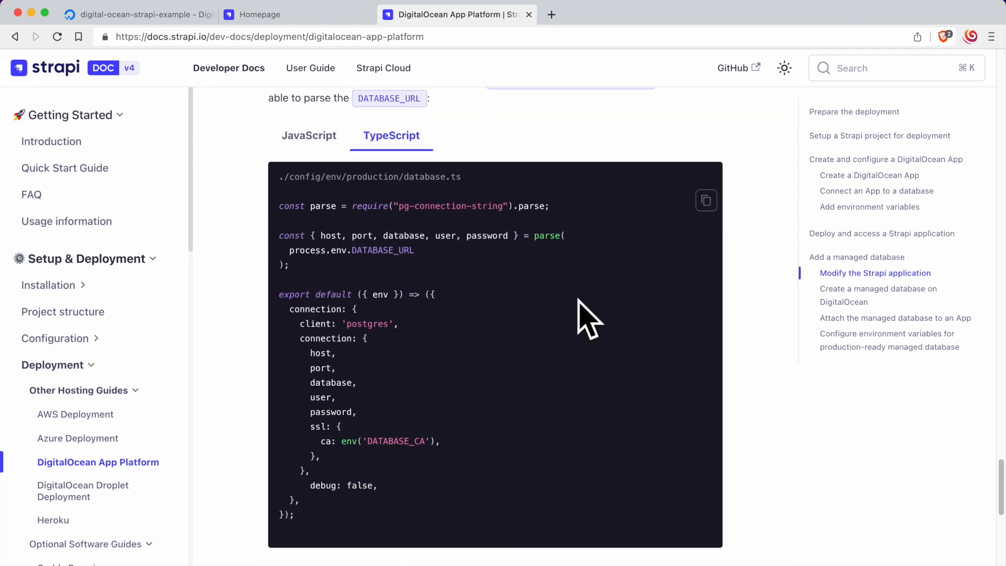
{"action": "left_click", "coordinate": [706, 201]}
Step: Switch to VS Code, replace everything in config/env/production/database.ts with the copied code, remove the empty first line and save the file
{"action": "key", "text": "super+Tab"}
{"action": "key", "text": "super+Tab"}
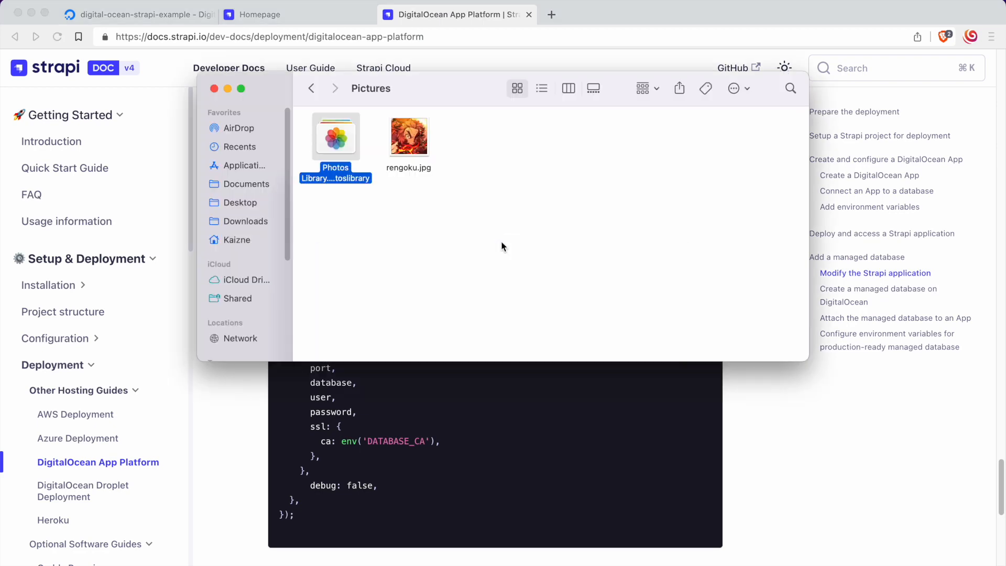
{"action": "key", "text": "super+Tab"}
{"action": "key", "text": "super+Tab"}
{"action": "key", "text": "super+Tab"}
{"action": "key", "text": "super+Tab"}
{"action": "key", "text": "super+Tab"}
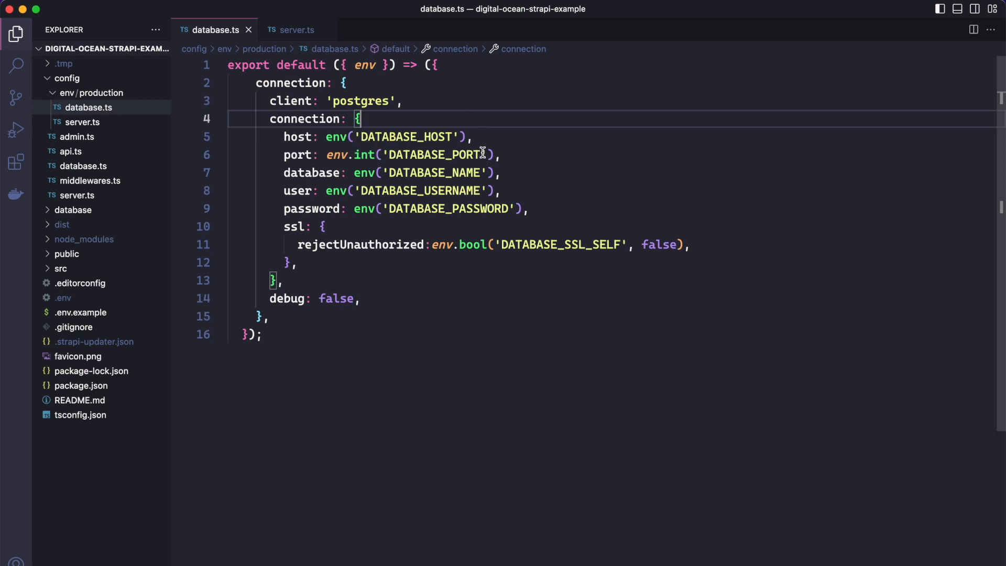
{"action": "key", "text": "super+a"}
{"action": "key", "text": "super+v"}
{"action": "left_click", "coordinate": [229, 83]}
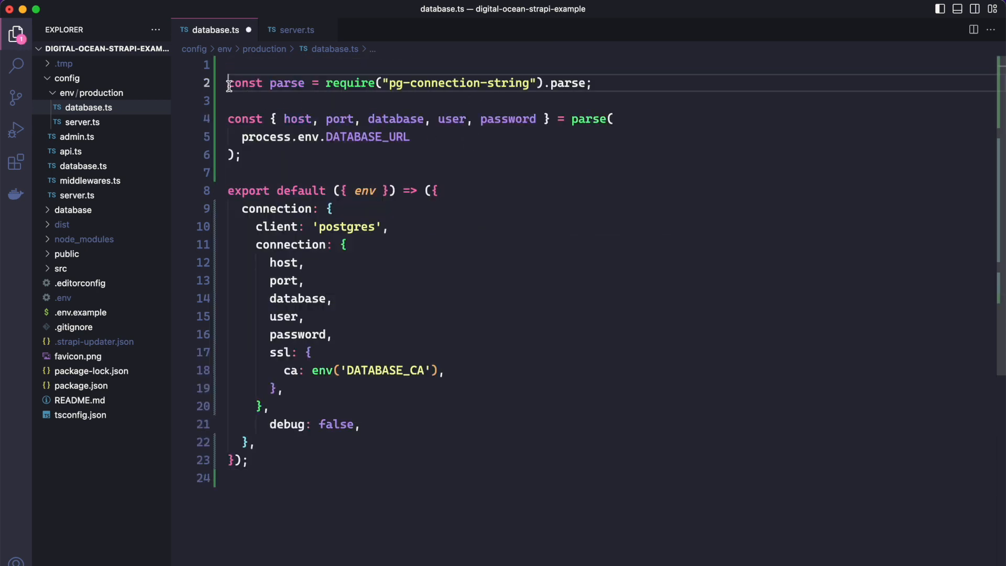
{"action": "key", "text": "BackSpace"}
{"action": "key", "text": "super+s"}
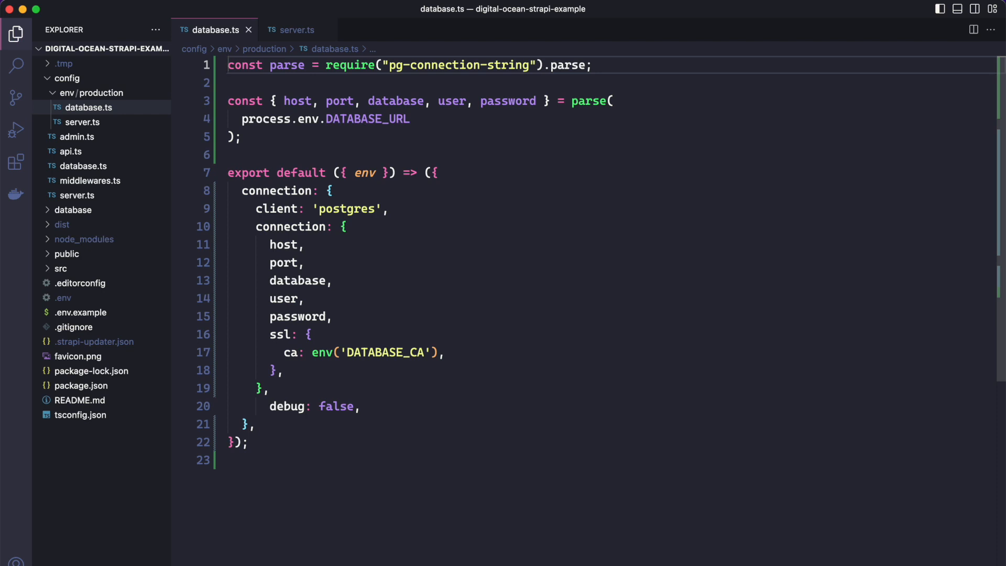
{"action": "left_click", "coordinate": [489, 245]}
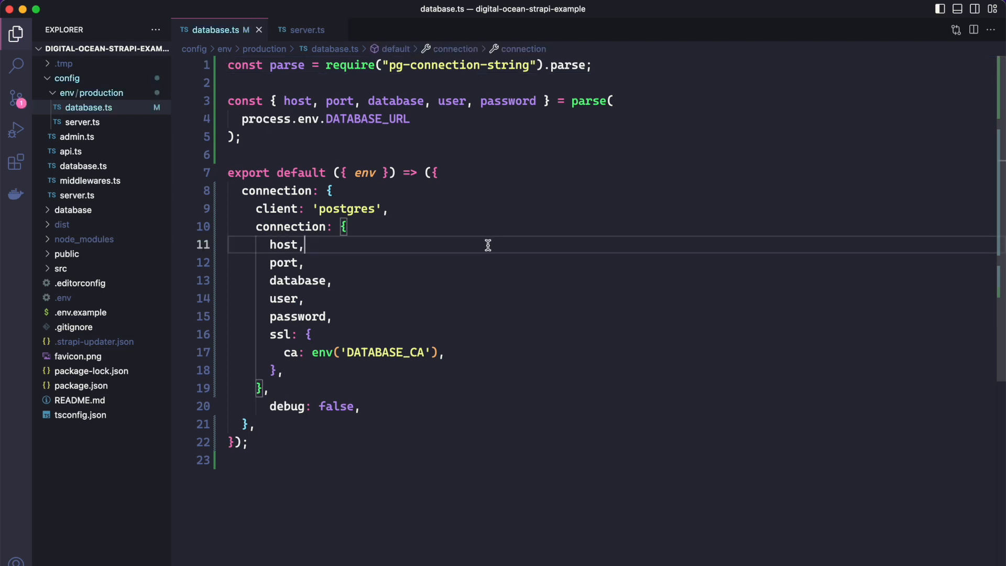
Step: Switch to the terminal, stage all changes, commit them with the message "Managed database" and push the commit
{"action": "key", "text": "super+Tab"}
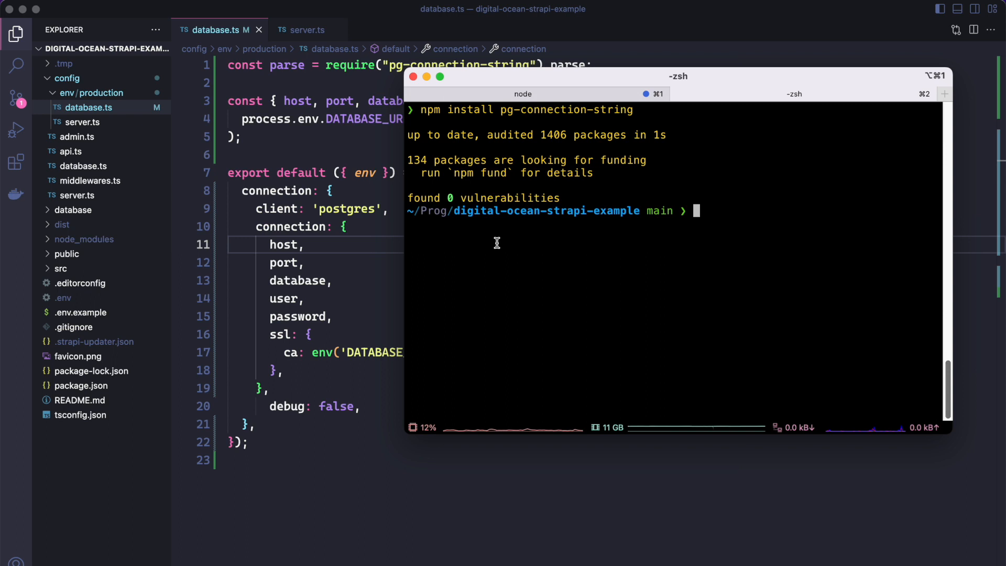
{"action": "type", "text": "git add ."}
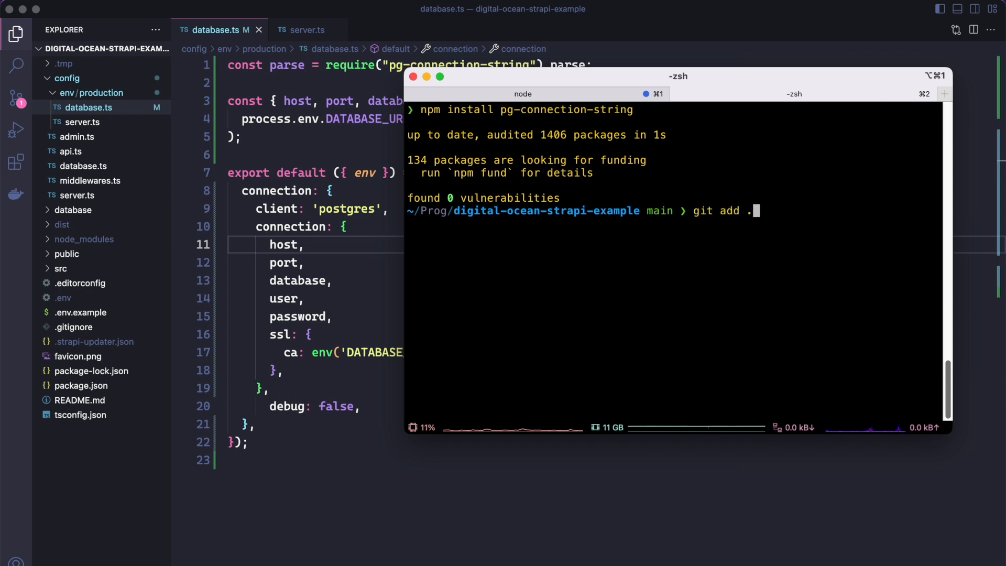
{"action": "key", "text": "Return"}
{"action": "type", "text": "git commi"}
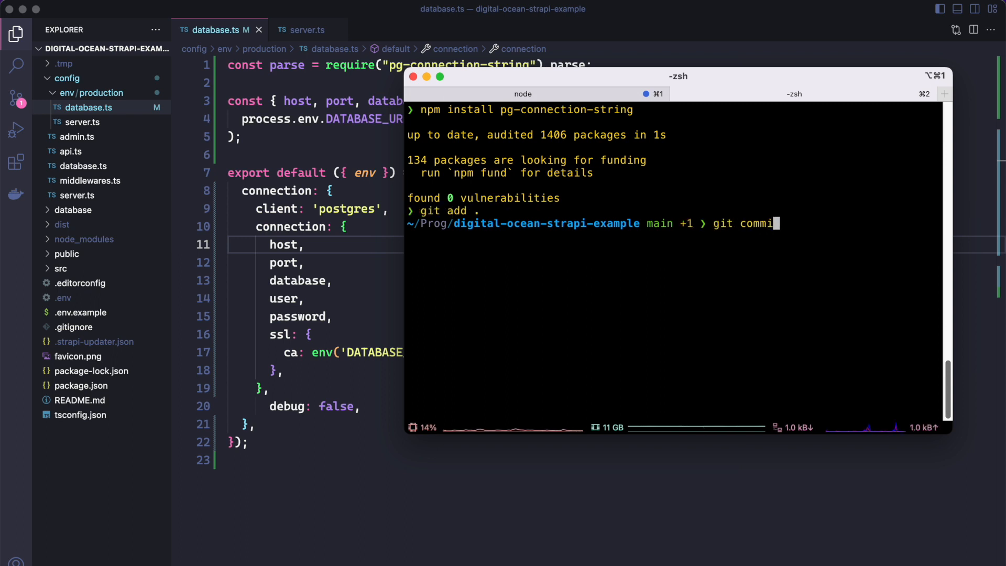
{"action": "type", "text": "t -m \"Managed "}
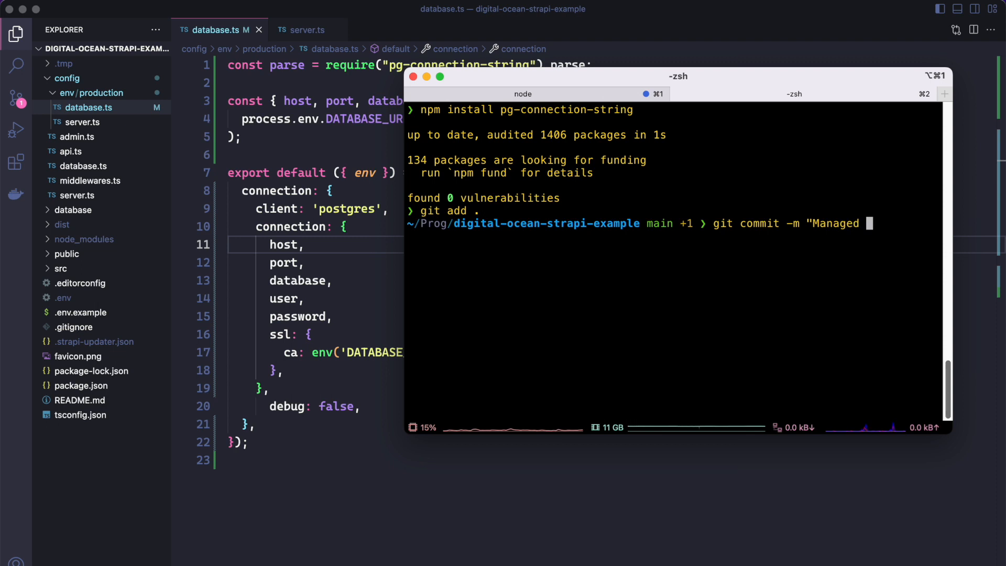
{"action": "type", "text": "database\""}
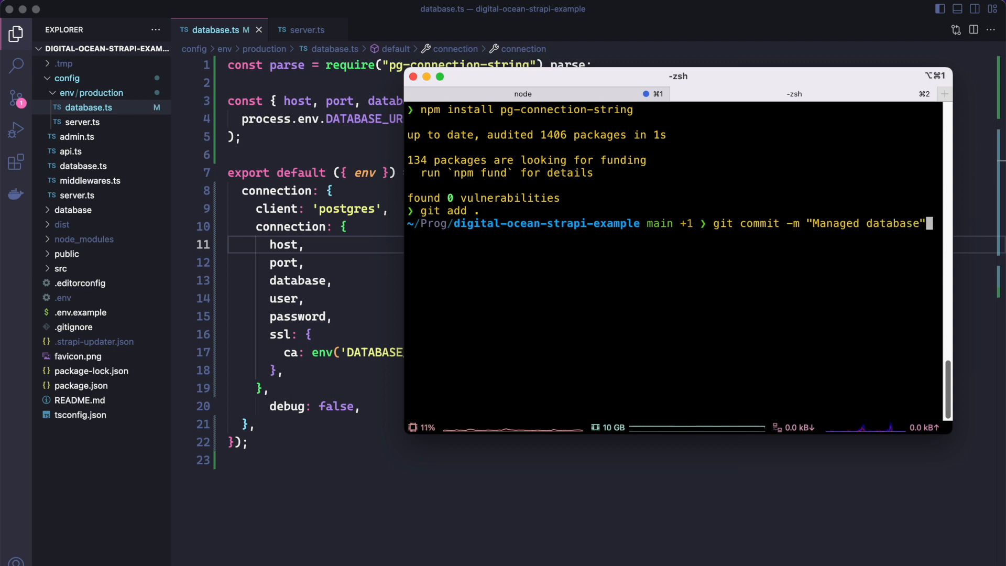
{"action": "key", "text": "Return"}
{"action": "type", "text": "git push"}
{"action": "key", "text": "Return"}
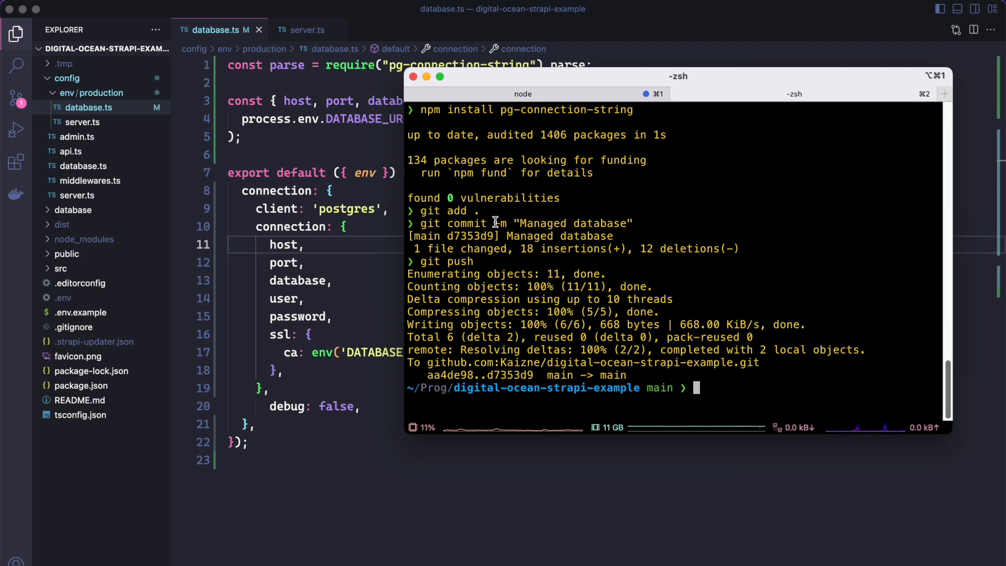
Step: Switch to the Strapi docs in the browser and read the instructions for creating a managed database on DigitalOcean and attaching it to an app
{"action": "key", "text": "super+Tab"}
{"action": "key", "text": "super+Tab"}
{"action": "key", "text": "super+Tab"}
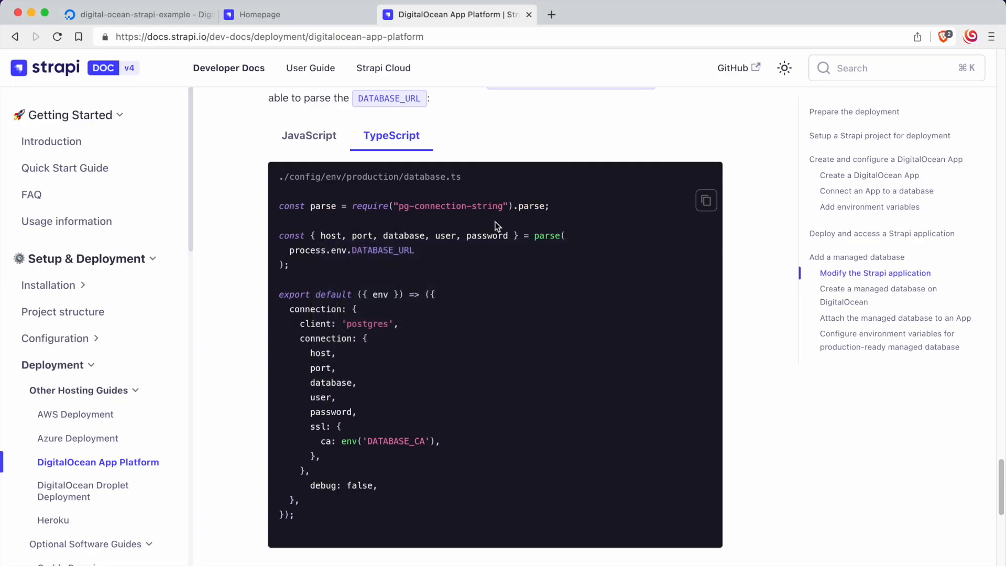
{"action": "scroll", "coordinate": [494, 221], "scroll_direction": "down", "scroll_amount": 7}
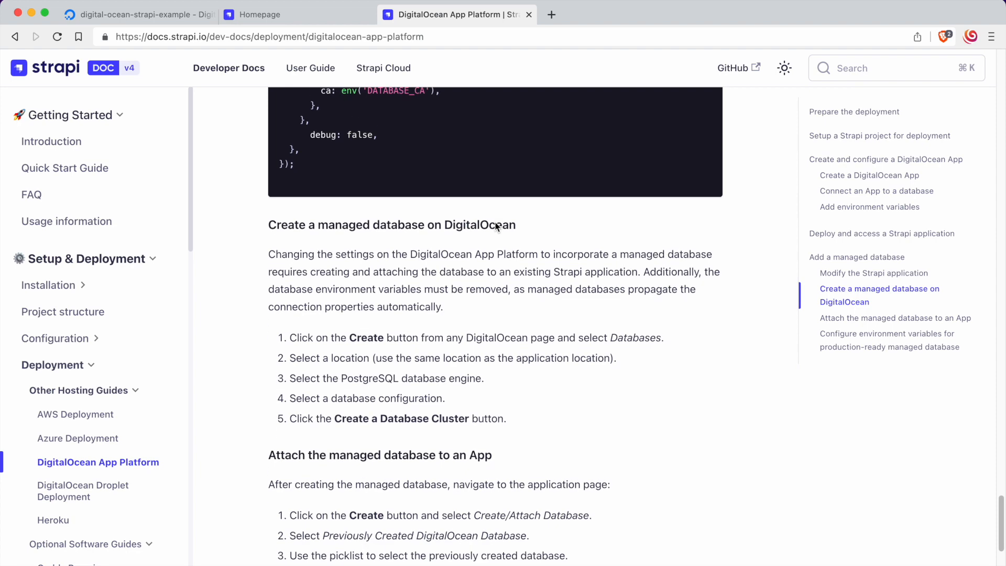
{"action": "scroll", "coordinate": [496, 227], "scroll_direction": "down", "scroll_amount": 1}
{"action": "scroll", "coordinate": [501, 234], "scroll_direction": "down", "scroll_amount": 4}
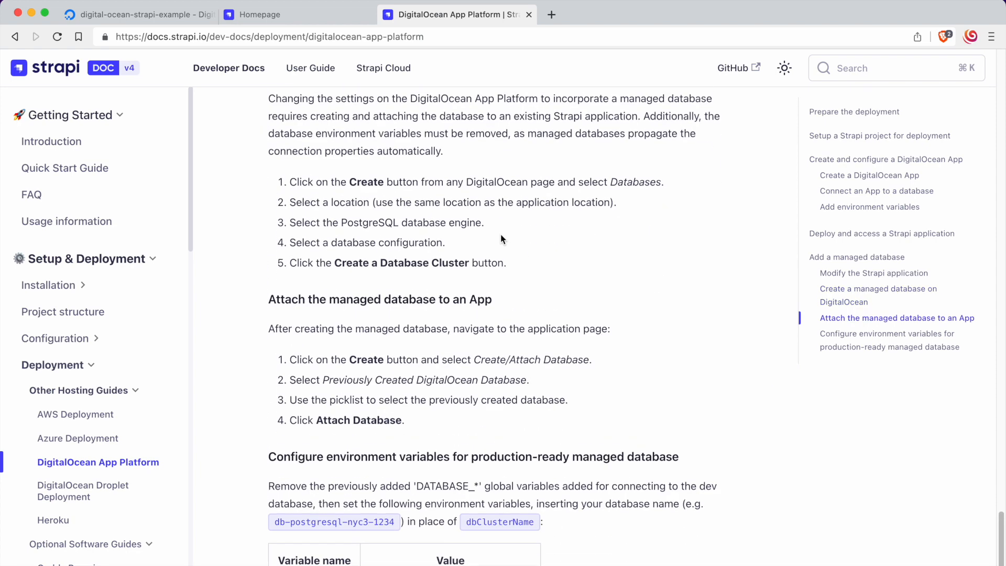
{"action": "scroll", "coordinate": [501, 234], "scroll_direction": "up", "scroll_amount": 2}
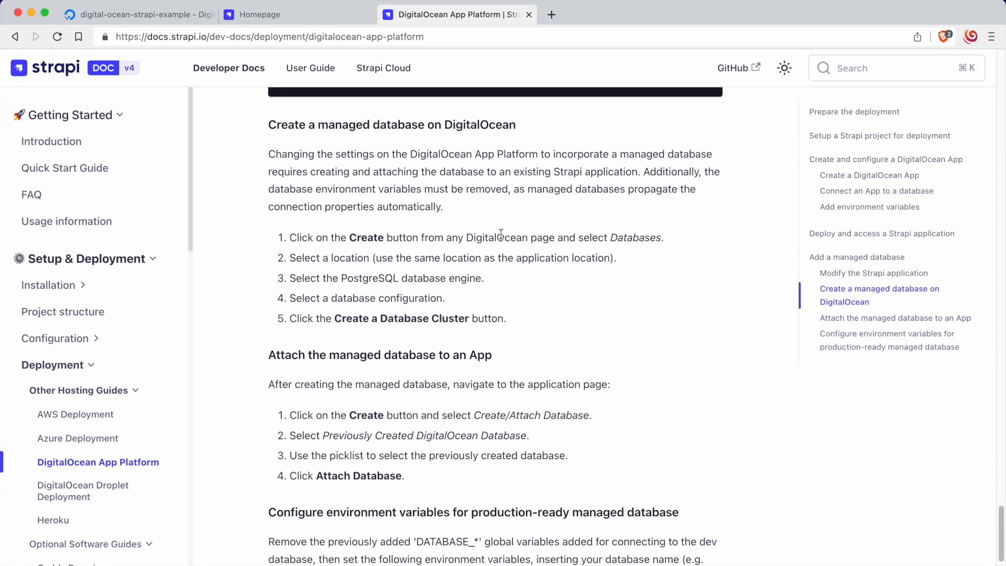
Step: Go to the digital-ocean-strapi-example project in the DigitalOcean control panel and start creating a new database cluster
{"action": "left_click", "coordinate": [121, 16]}
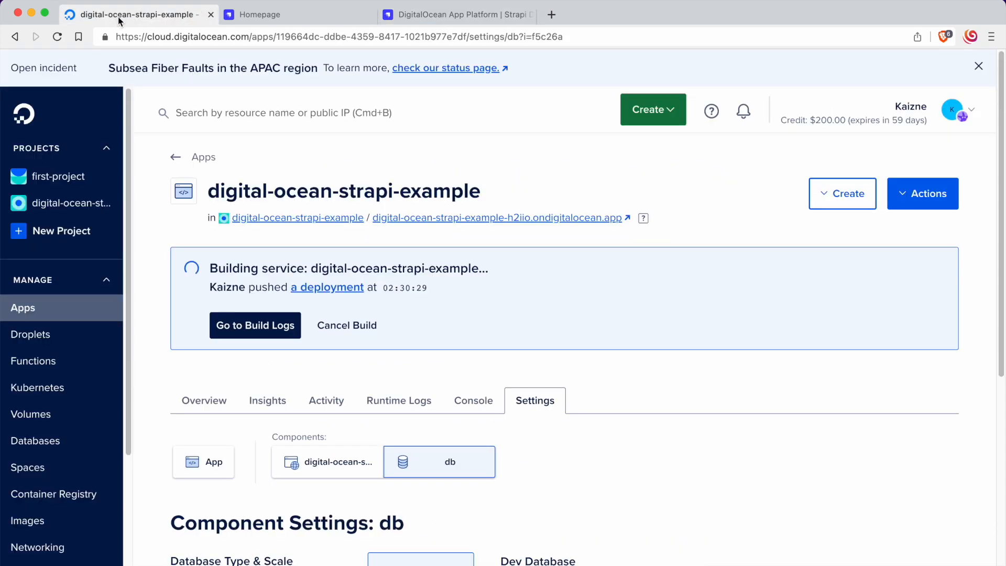
{"action": "left_click", "coordinate": [79, 203]}
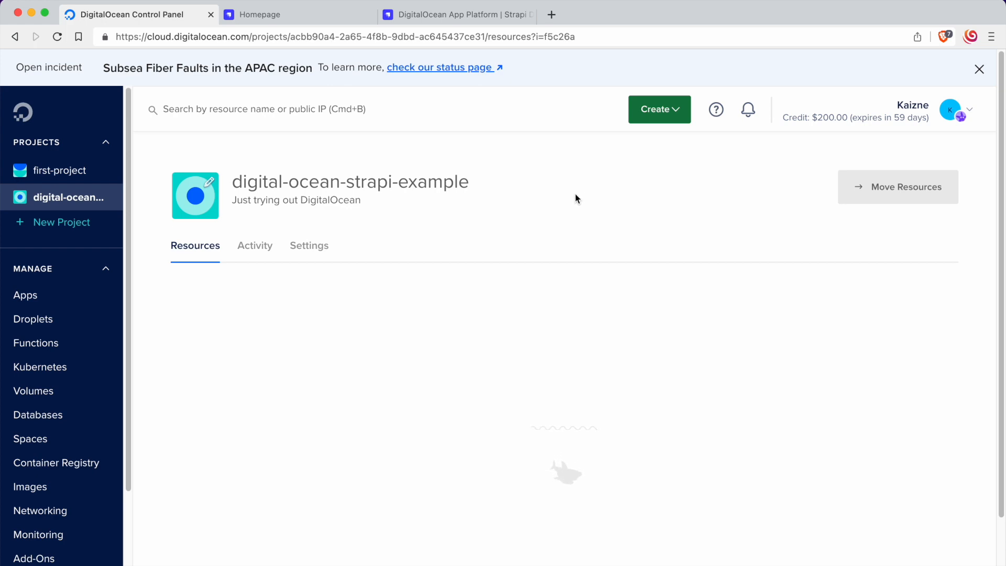
{"action": "left_click", "coordinate": [652, 117]}
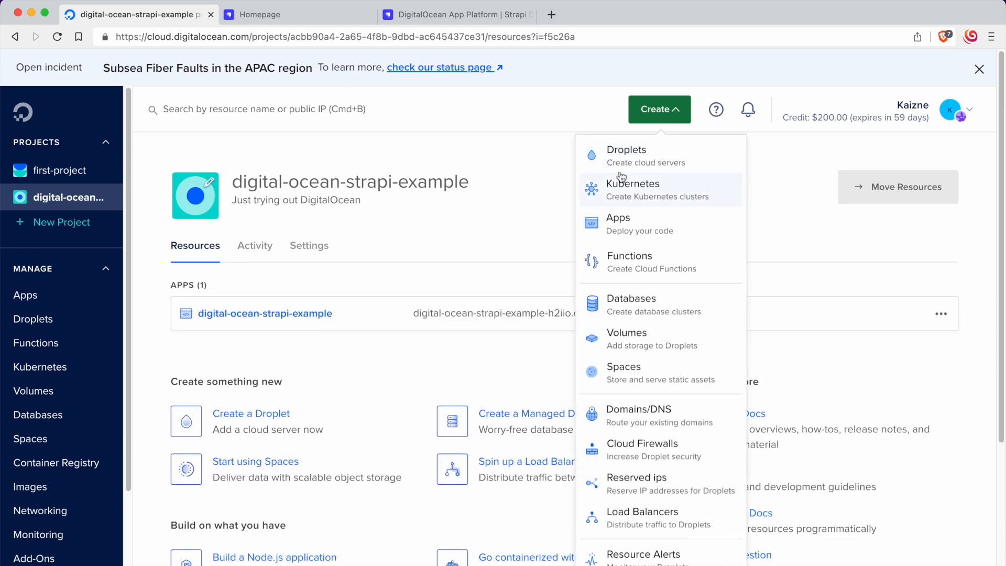
{"action": "left_click", "coordinate": [651, 120]}
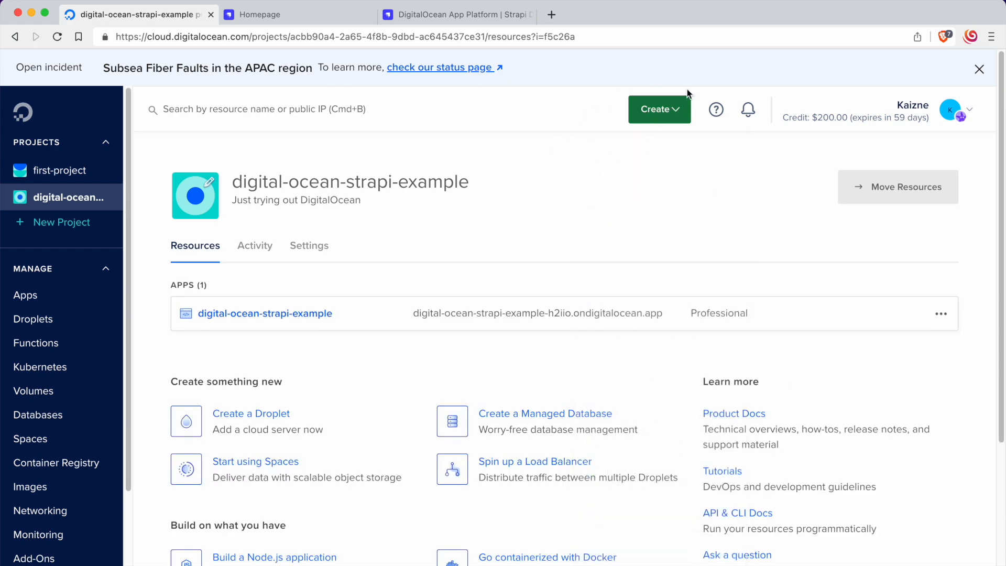
{"action": "left_click", "coordinate": [652, 121]}
{"action": "left_click", "coordinate": [640, 302]}
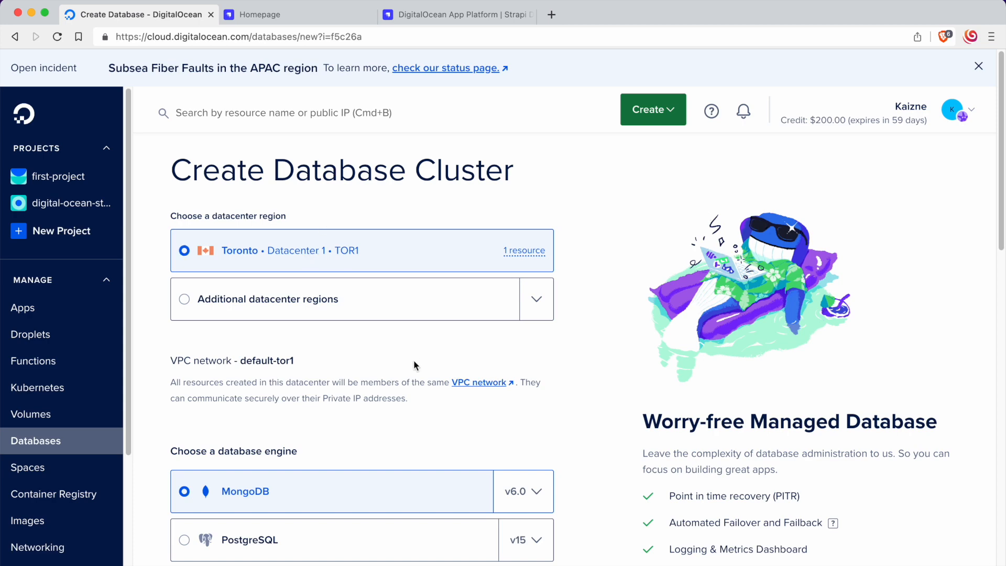
Step: Choose PostgreSQL as the engine for the new database cluster and review its datacenter region and plans
{"action": "scroll", "coordinate": [405, 340], "scroll_direction": "down", "scroll_amount": 5}
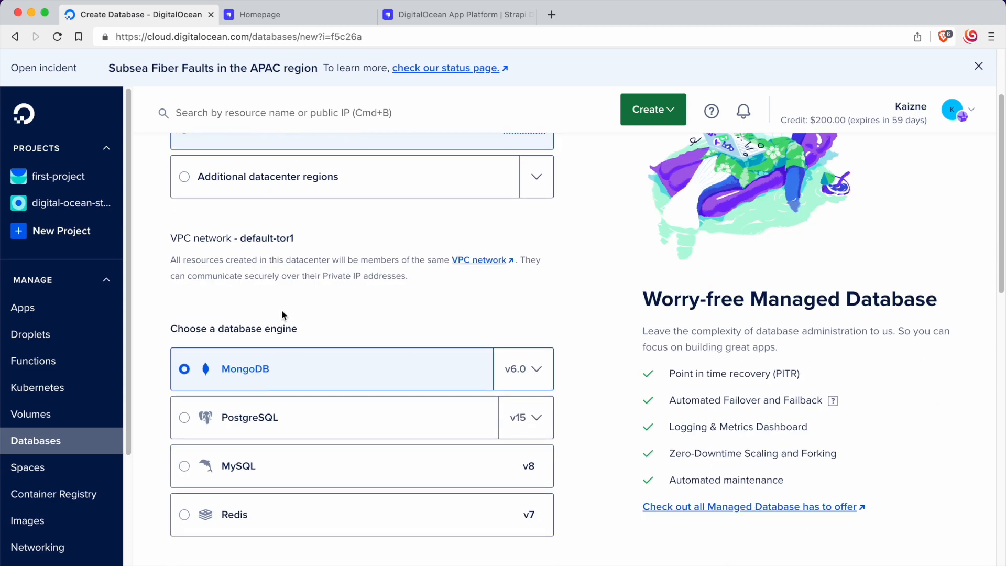
{"action": "scroll", "coordinate": [221, 321], "scroll_direction": "up", "scroll_amount": 5}
{"action": "scroll", "coordinate": [278, 330], "scroll_direction": "down", "scroll_amount": 10}
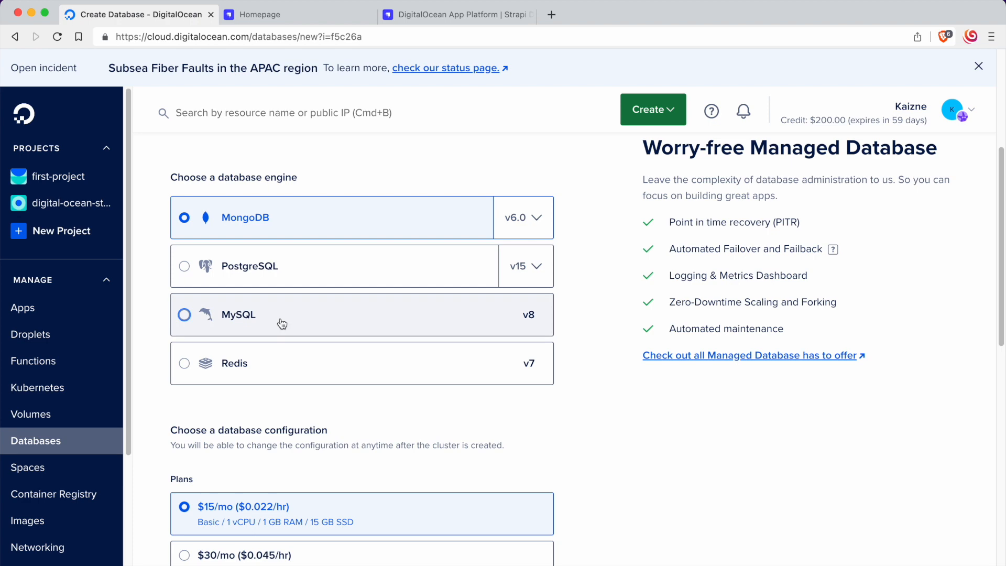
{"action": "left_click", "coordinate": [272, 280]}
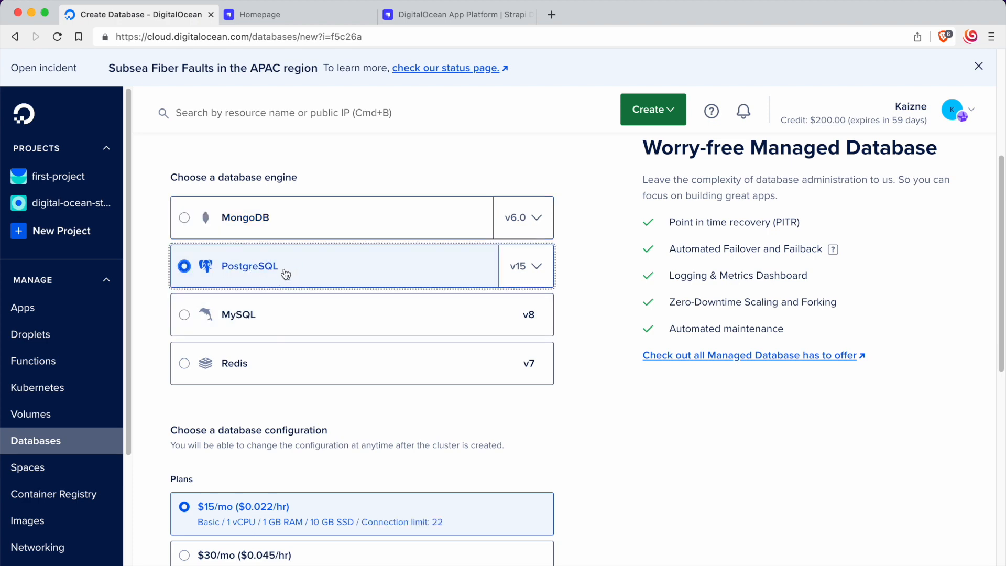
{"action": "scroll", "coordinate": [285, 277], "scroll_direction": "up", "scroll_amount": 5}
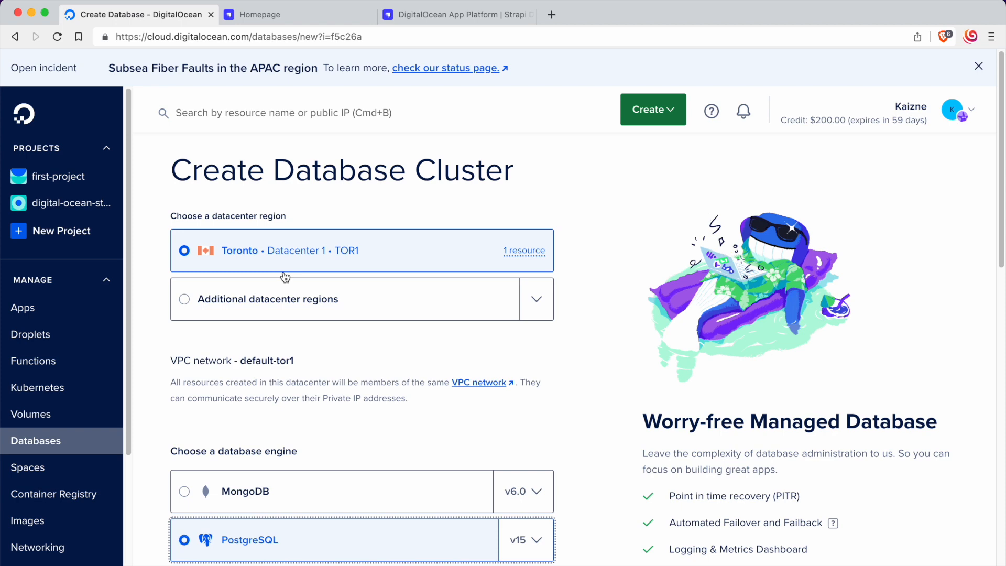
{"action": "scroll", "coordinate": [285, 276], "scroll_direction": "down", "scroll_amount": 3}
{"action": "scroll", "coordinate": [284, 277], "scroll_direction": "down", "scroll_amount": 5}
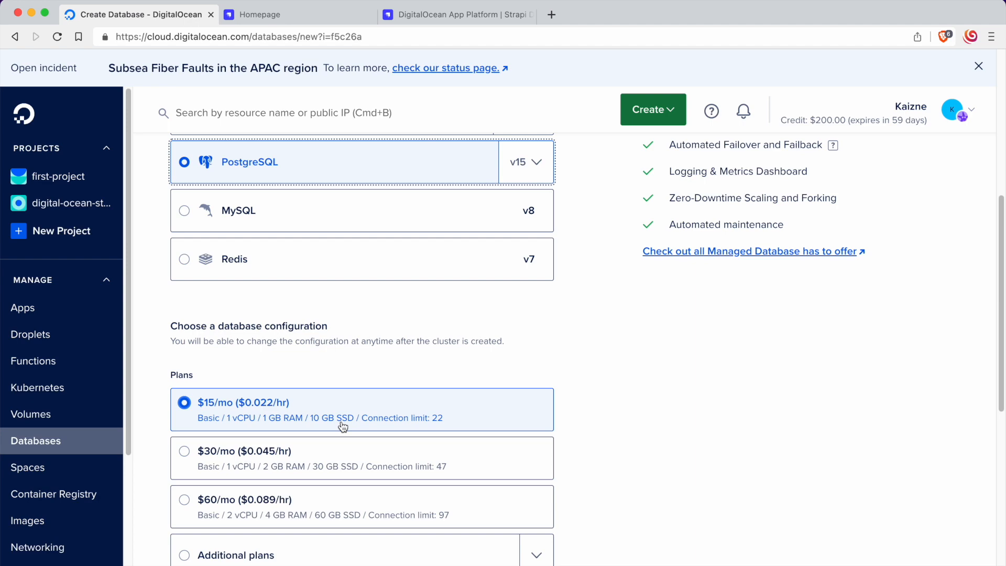
Step: Assign the new PostgreSQL cluster to the digital-ocean-strapi-example project, keeping the suggested cluster name and the $15/mo plan
{"action": "left_click", "coordinate": [416, 338]}
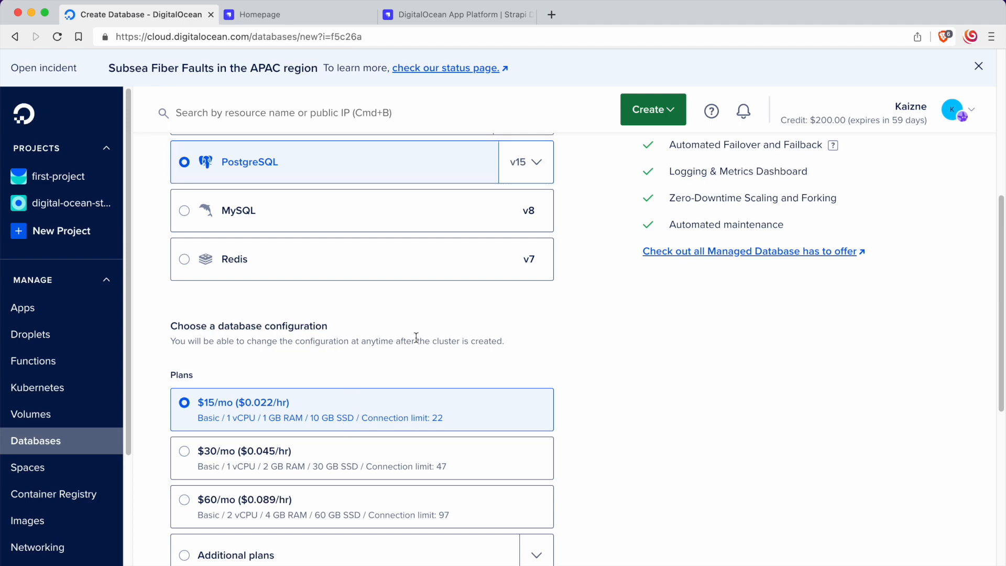
{"action": "scroll", "coordinate": [416, 337], "scroll_direction": "down", "scroll_amount": 6}
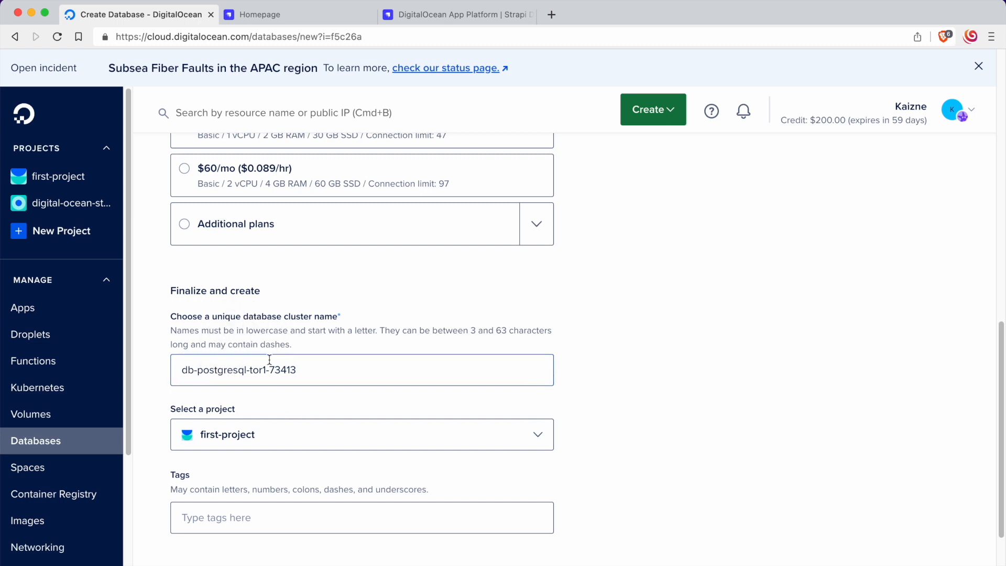
{"action": "scroll", "coordinate": [270, 359], "scroll_direction": "down", "scroll_amount": 3}
{"action": "left_click", "coordinate": [224, 330]}
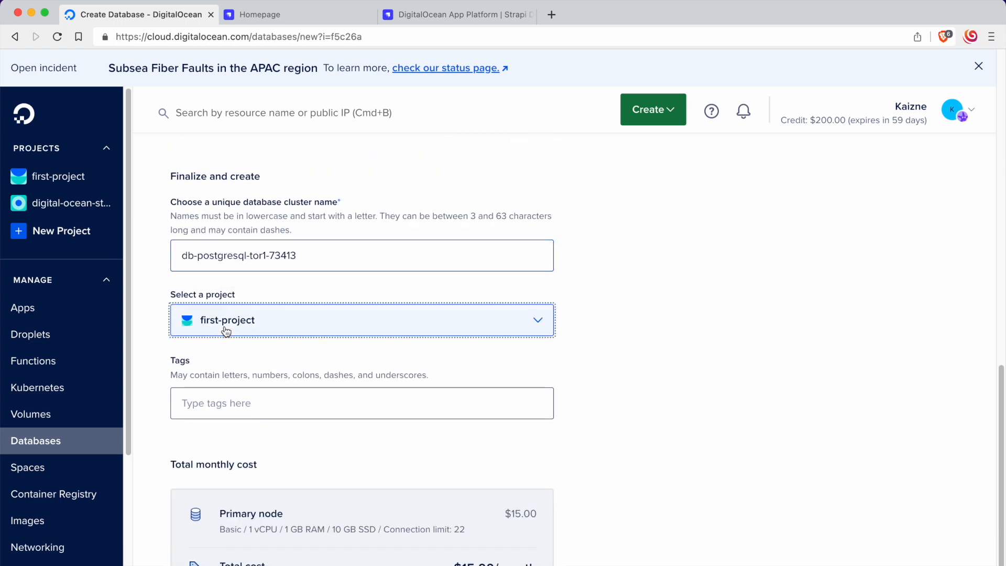
{"action": "left_click", "coordinate": [254, 321]}
{"action": "left_click", "coordinate": [254, 320]}
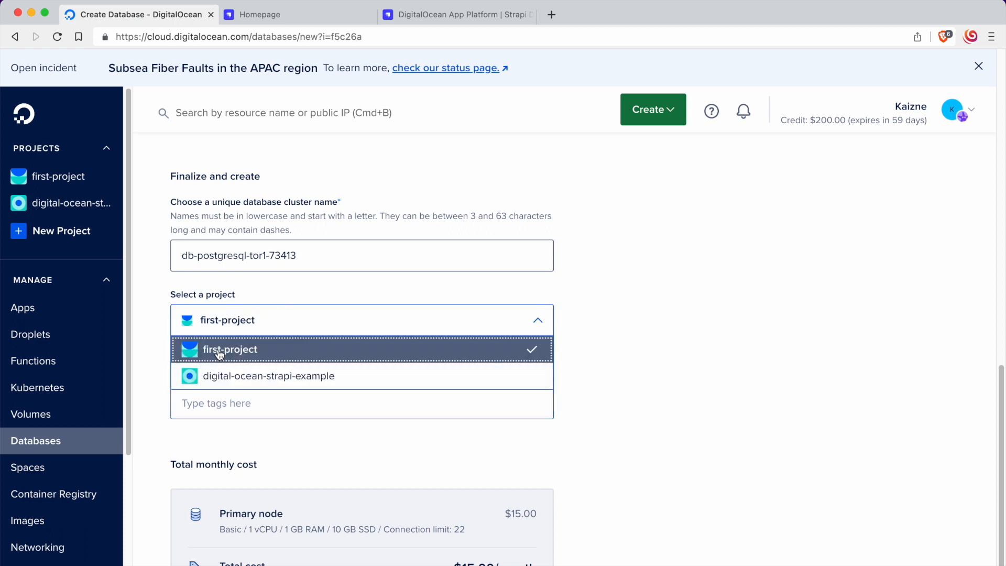
{"action": "left_click", "coordinate": [234, 377]}
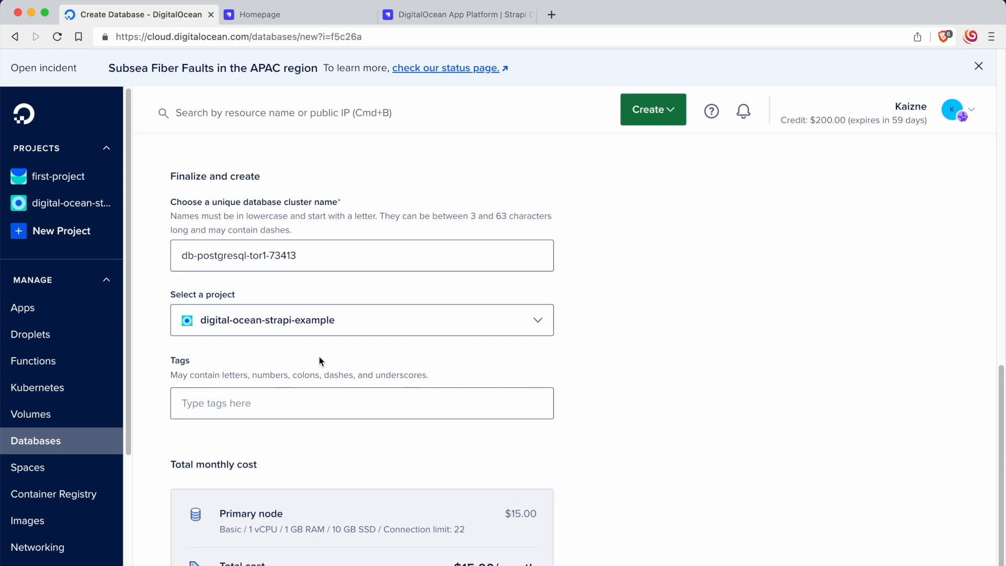
Step: Review the total monthly cost and create the database cluster
{"action": "scroll", "coordinate": [319, 357], "scroll_direction": "down", "scroll_amount": 3}
{"action": "scroll", "coordinate": [319, 358], "scroll_direction": "up", "scroll_amount": 1}
{"action": "scroll", "coordinate": [319, 358], "scroll_direction": "down", "scroll_amount": 1}
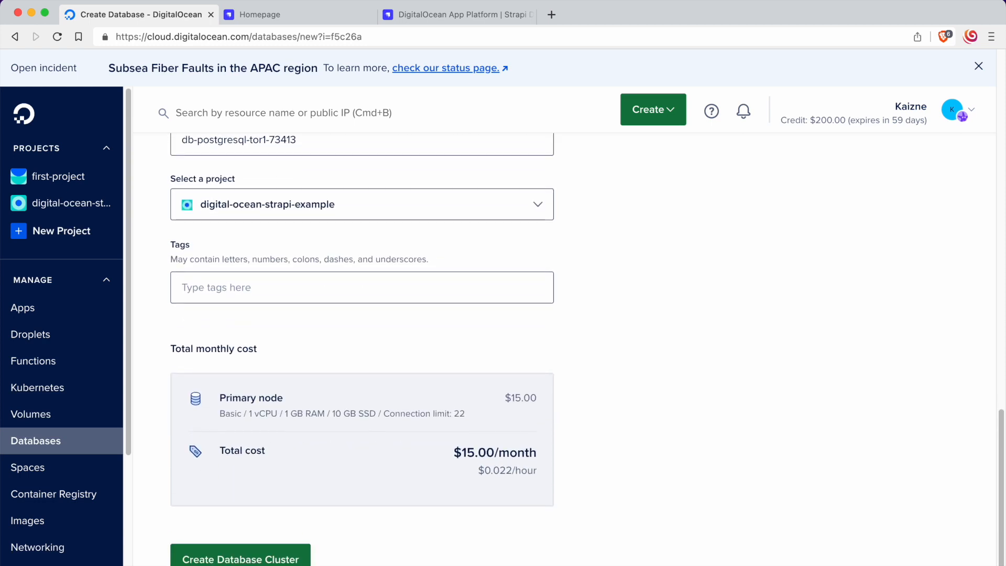
{"action": "left_click", "coordinate": [282, 560]}
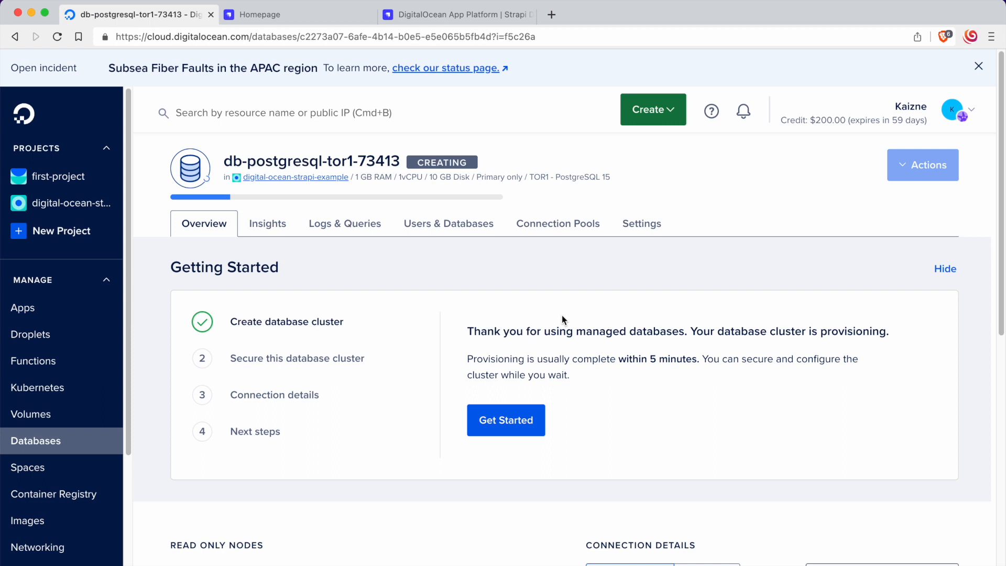
Step: Start the cluster's guided setup and restrict its inbound connections to the digital-ocean-strapi-example app as the only trusted source
{"action": "left_click", "coordinate": [469, 433]}
{"action": "scroll", "coordinate": [521, 309], "scroll_direction": "down", "scroll_amount": 1}
{"action": "scroll", "coordinate": [521, 313], "scroll_direction": "down", "scroll_amount": 1}
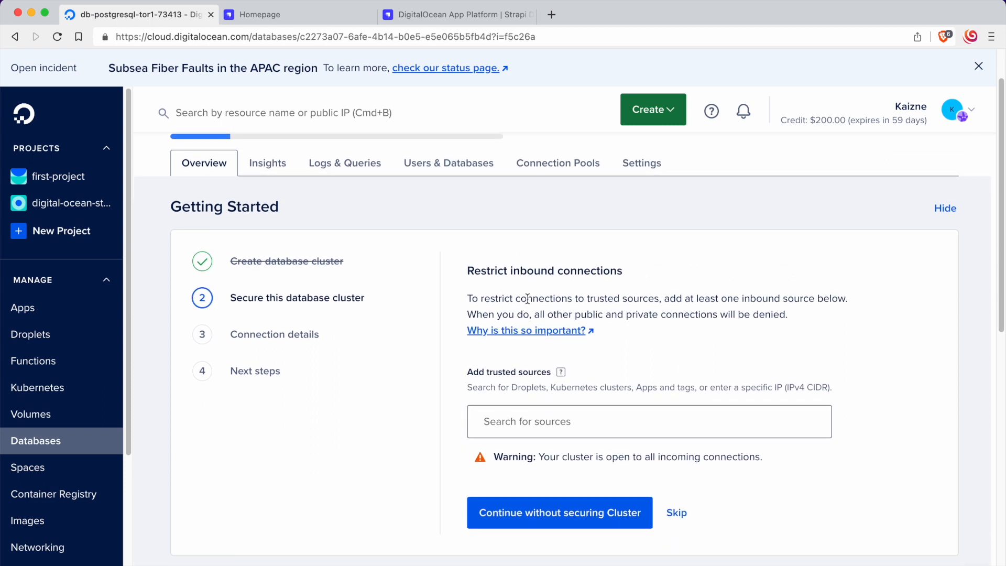
{"action": "left_click_drag", "start_coordinate": [466, 270], "coordinate": [635, 270]}
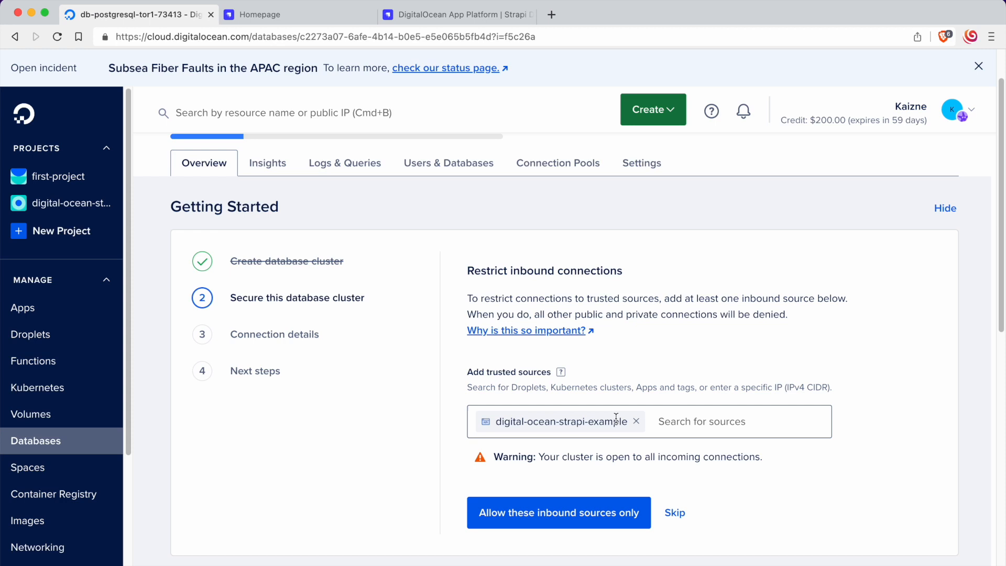
{"action": "left_click", "coordinate": [571, 521]}
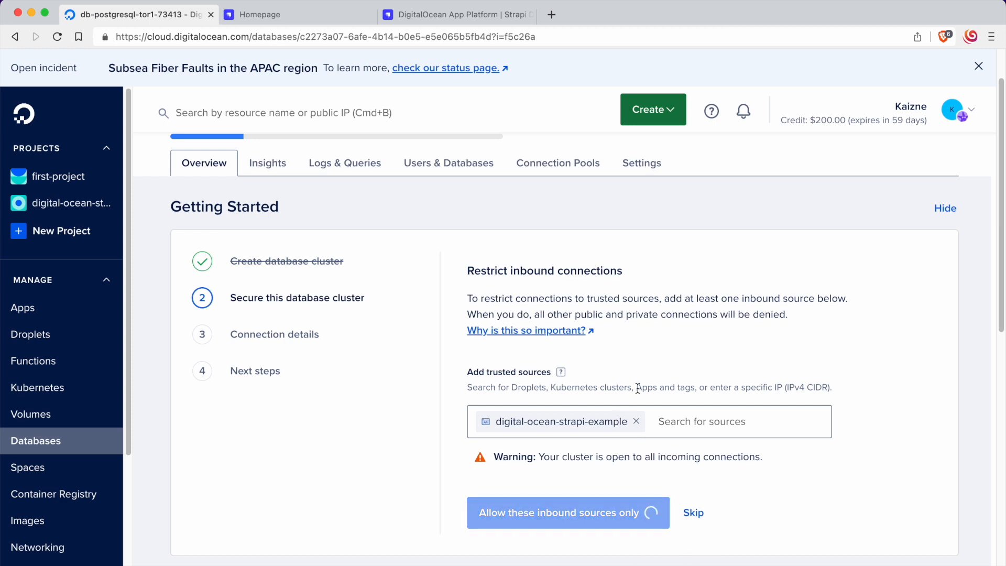
Step: Go through the cluster's connection details and next steps, and finish the getting-started setup
{"action": "scroll", "coordinate": [665, 339], "scroll_direction": "down", "scroll_amount": 1}
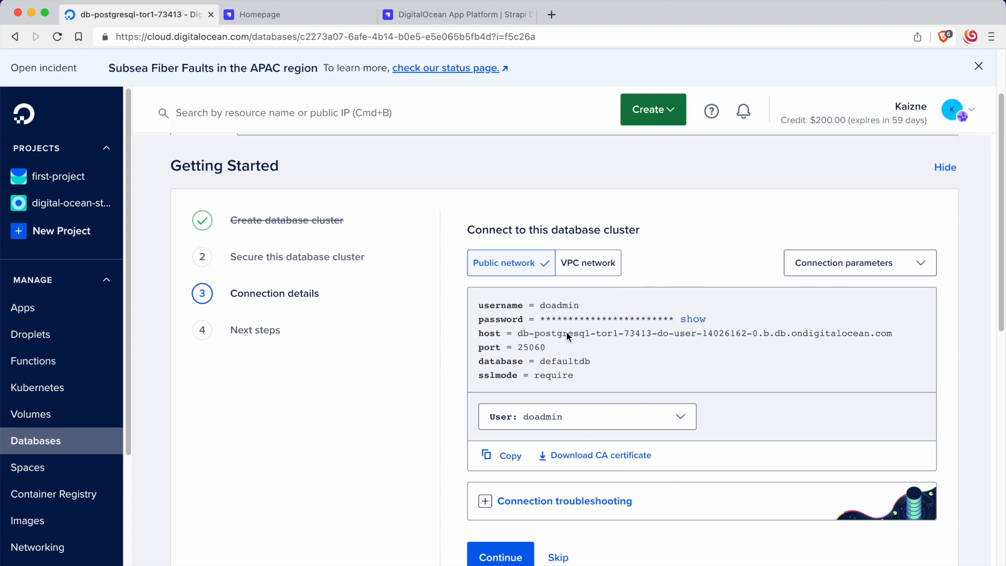
{"action": "scroll", "coordinate": [641, 560], "scroll_direction": "down", "scroll_amount": 1}
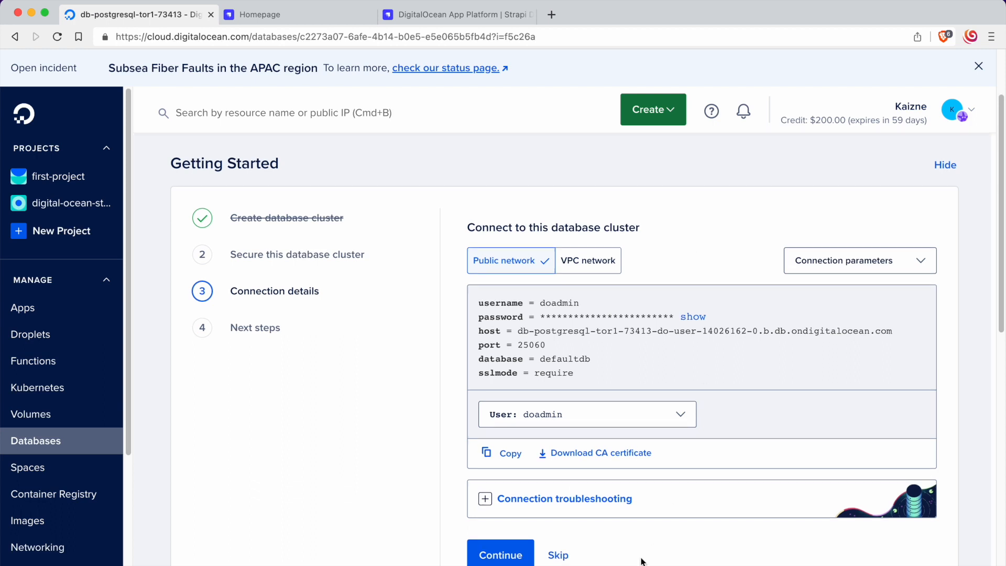
{"action": "left_click", "coordinate": [500, 556]}
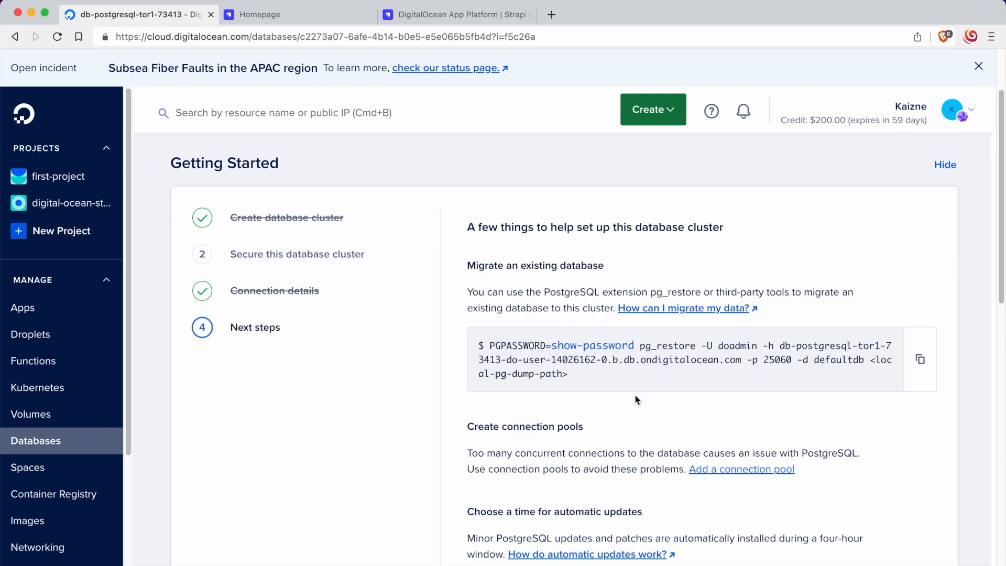
{"action": "scroll", "coordinate": [635, 395], "scroll_direction": "down", "scroll_amount": 1}
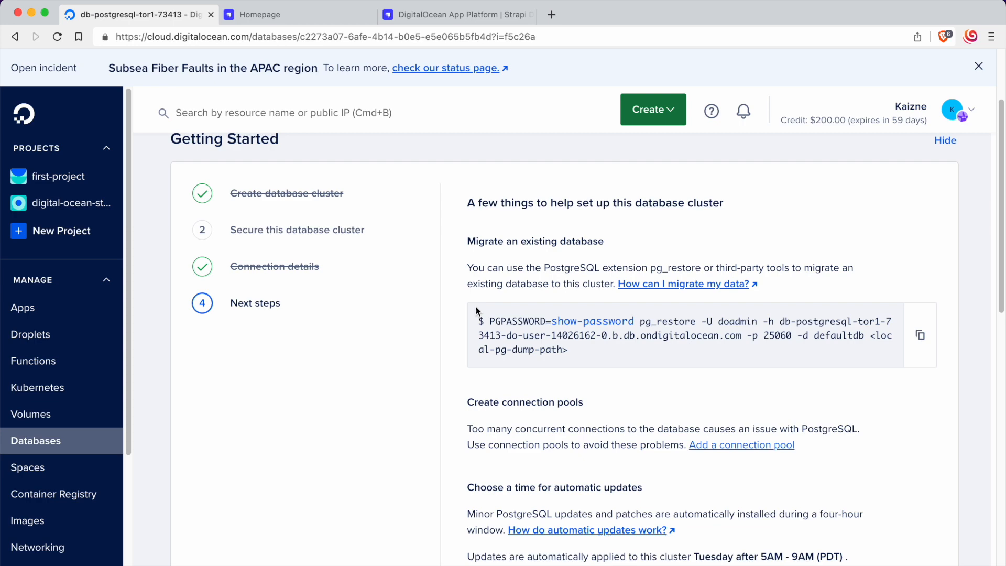
{"action": "scroll", "coordinate": [540, 325], "scroll_direction": "down", "scroll_amount": 5}
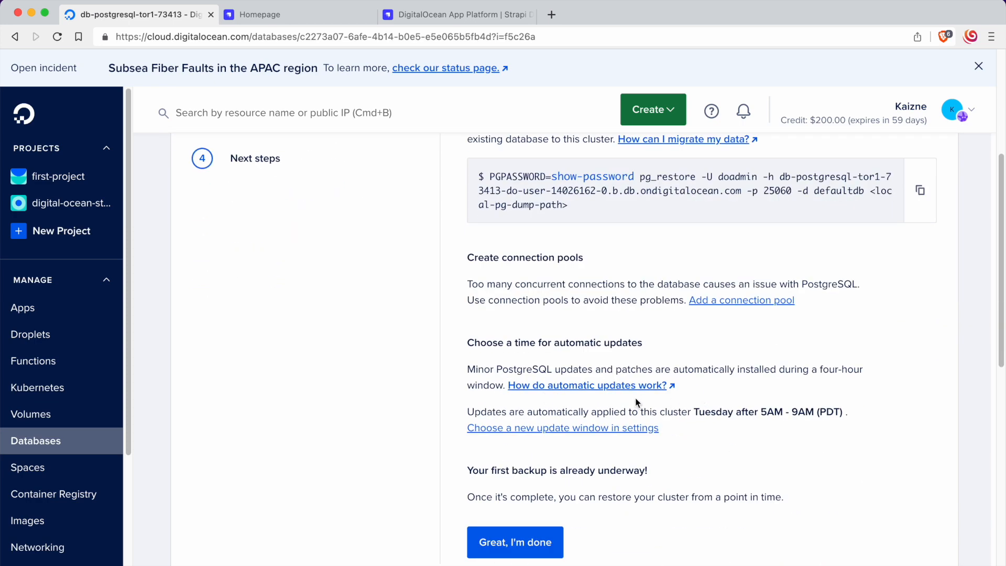
{"action": "left_click", "coordinate": [549, 554]}
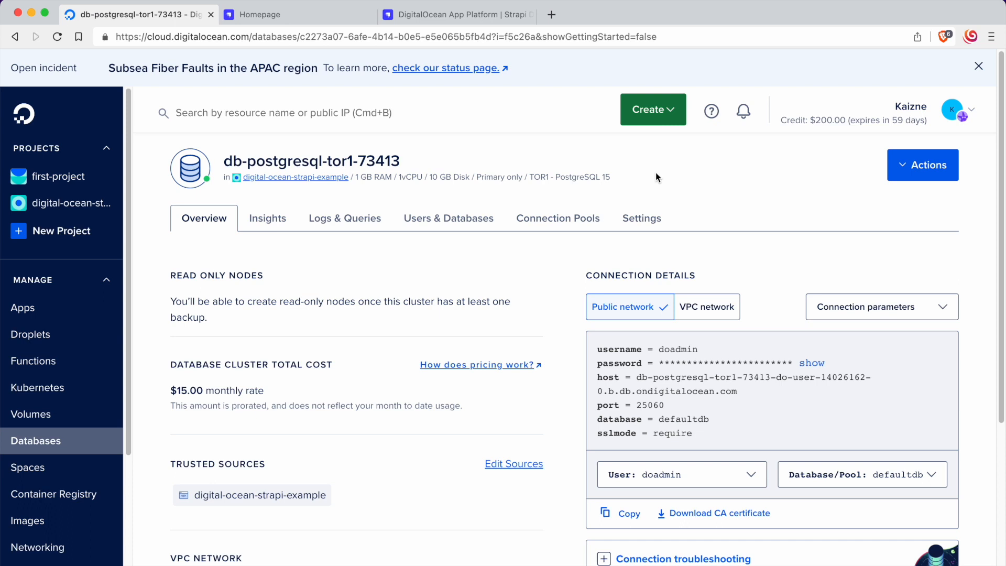
Step: Open the digital-ocean-strapi-example app from its project and start adding a database to it
{"action": "left_click", "coordinate": [74, 204]}
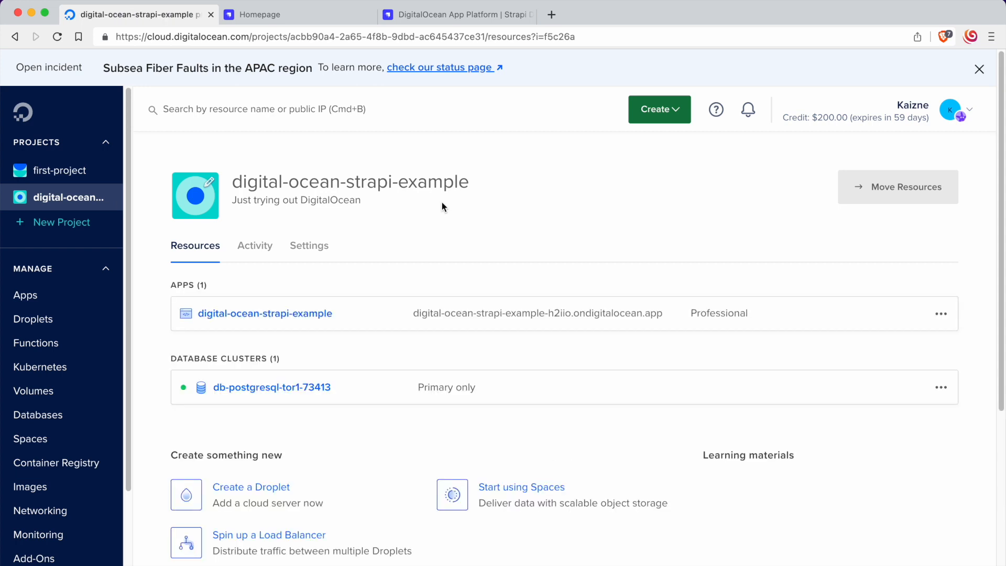
{"action": "left_click", "coordinate": [236, 313]}
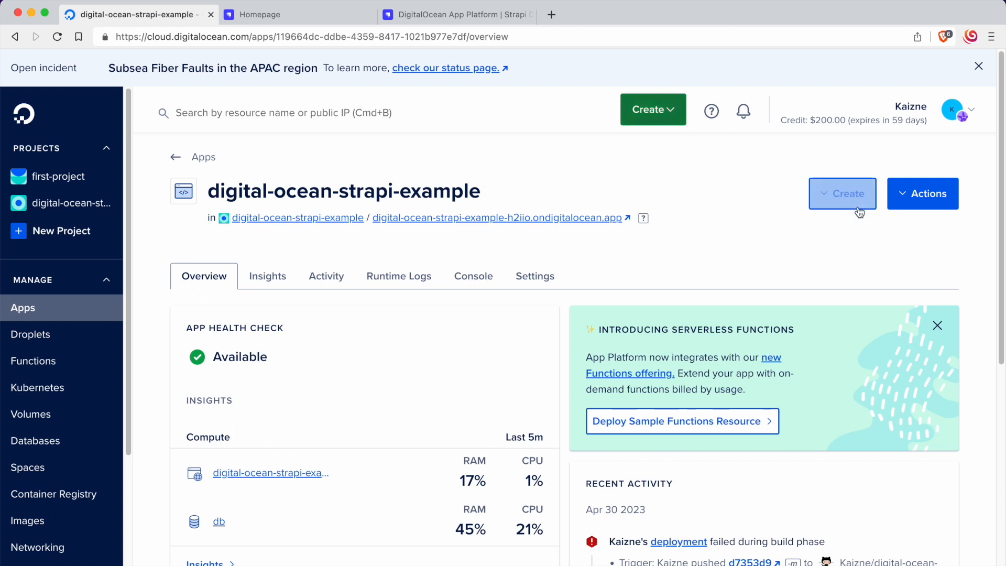
{"action": "left_click", "coordinate": [825, 190]}
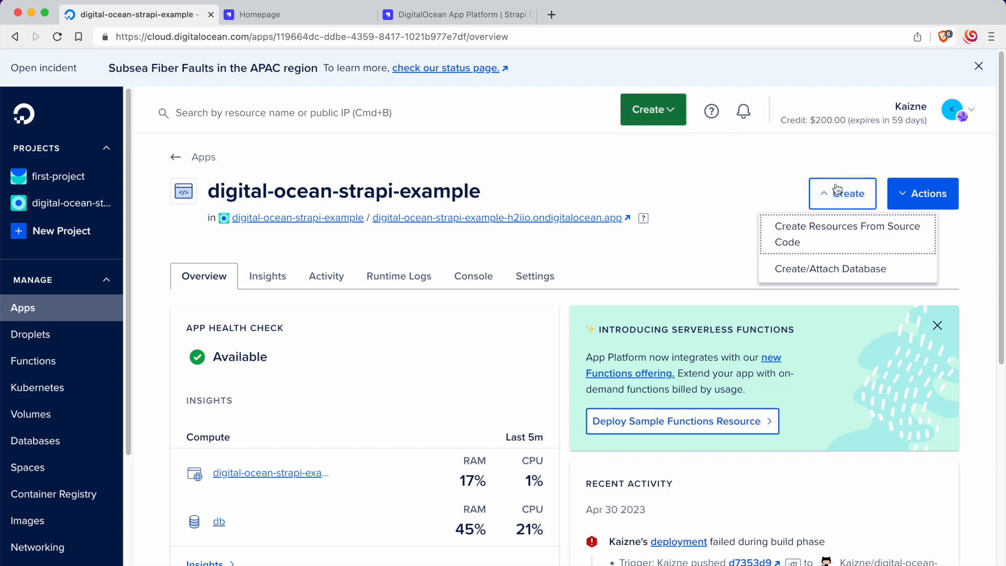
{"action": "left_click", "coordinate": [793, 281]}
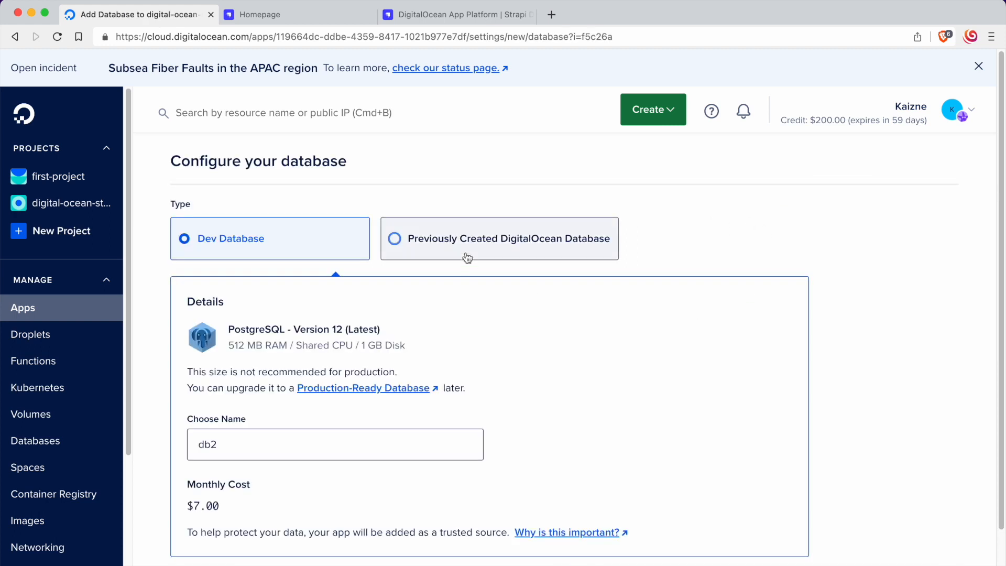
Step: Attach the previously created cluster db-postgresql-tor1-73413 to the app, with database defaultdb and user doadmin
{"action": "left_click", "coordinate": [434, 250]}
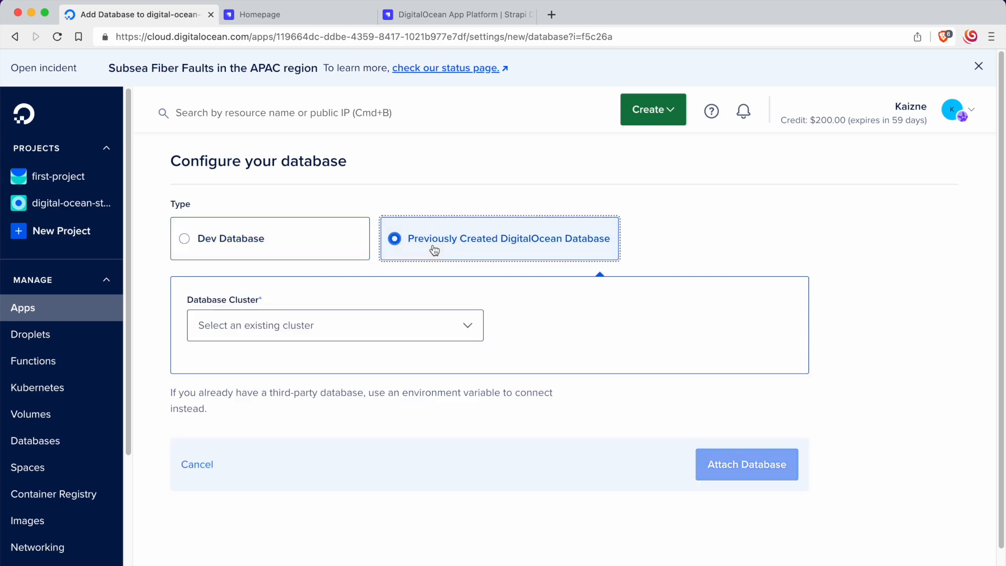
{"action": "left_click", "coordinate": [354, 330]}
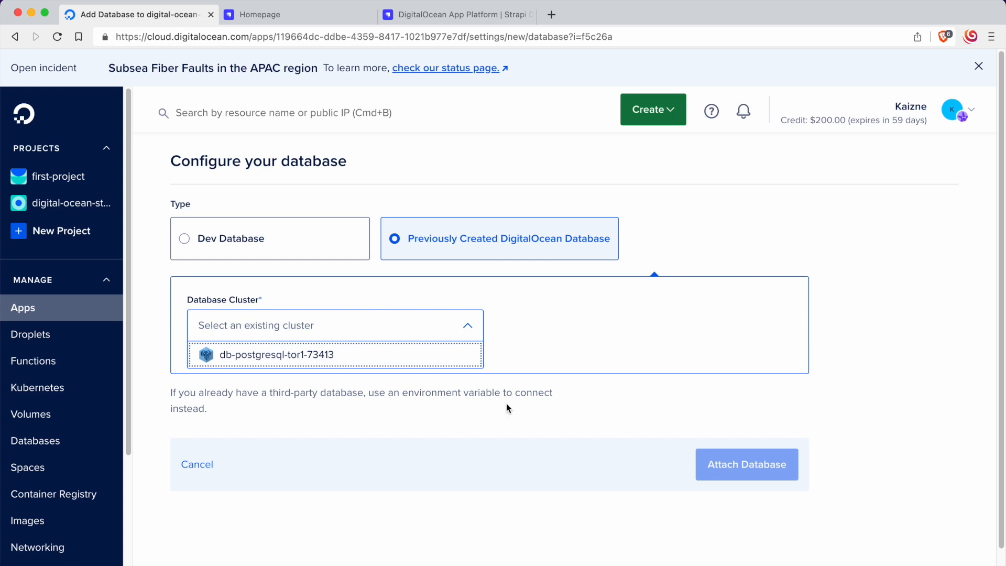
{"action": "left_click", "coordinate": [284, 356]}
{"action": "left_click", "coordinate": [626, 337]}
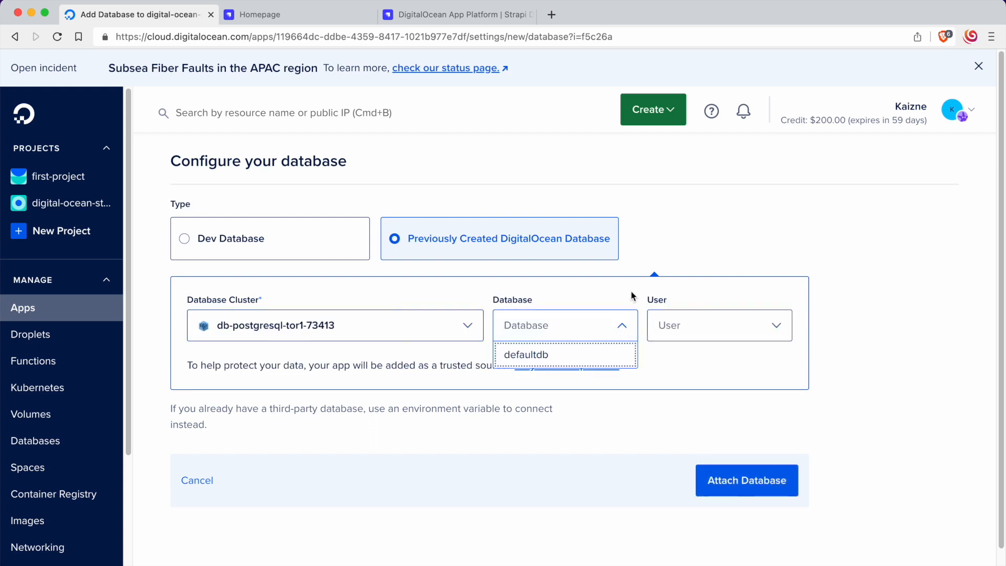
{"action": "left_click", "coordinate": [618, 354]}
{"action": "left_click", "coordinate": [649, 335]}
{"action": "left_click", "coordinate": [694, 355]}
{"action": "left_click", "coordinate": [584, 332]}
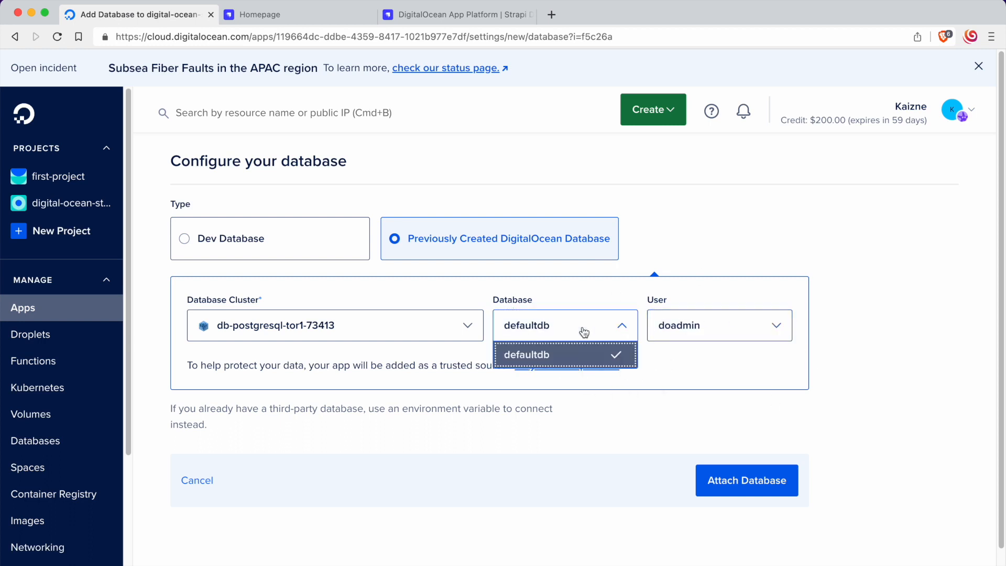
{"action": "left_click", "coordinate": [531, 358]}
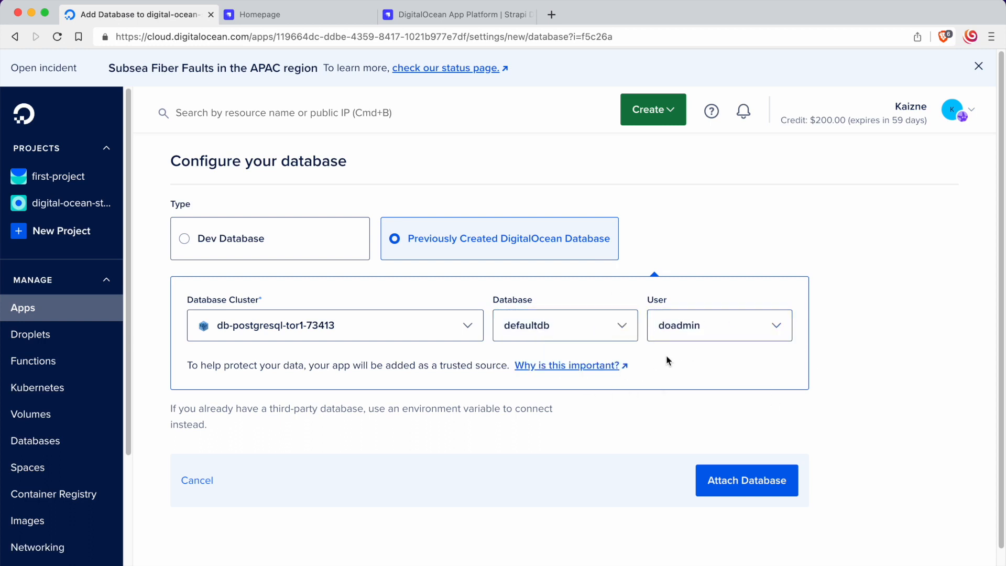
{"action": "left_click", "coordinate": [733, 490]}
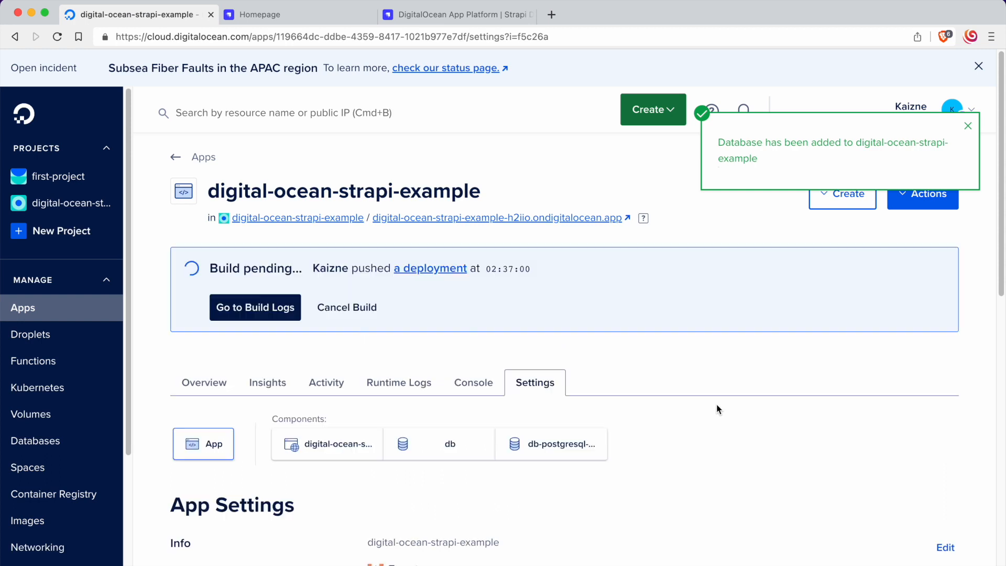
Step: Destroy the app's dev database component db, confirming with its name
{"action": "scroll", "coordinate": [693, 406], "scroll_direction": "down", "scroll_amount": 1}
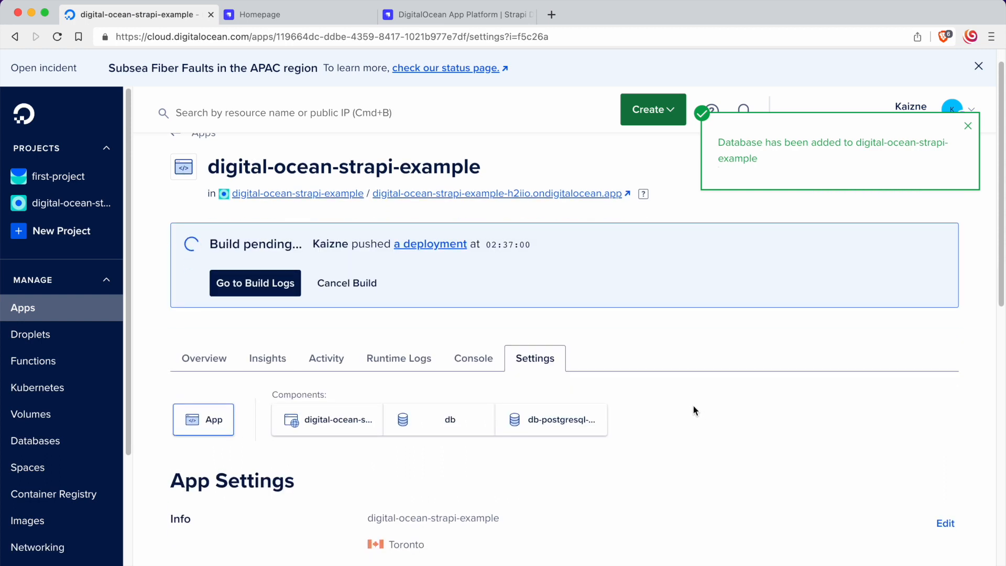
{"action": "scroll", "coordinate": [693, 410], "scroll_direction": "down", "scroll_amount": 4}
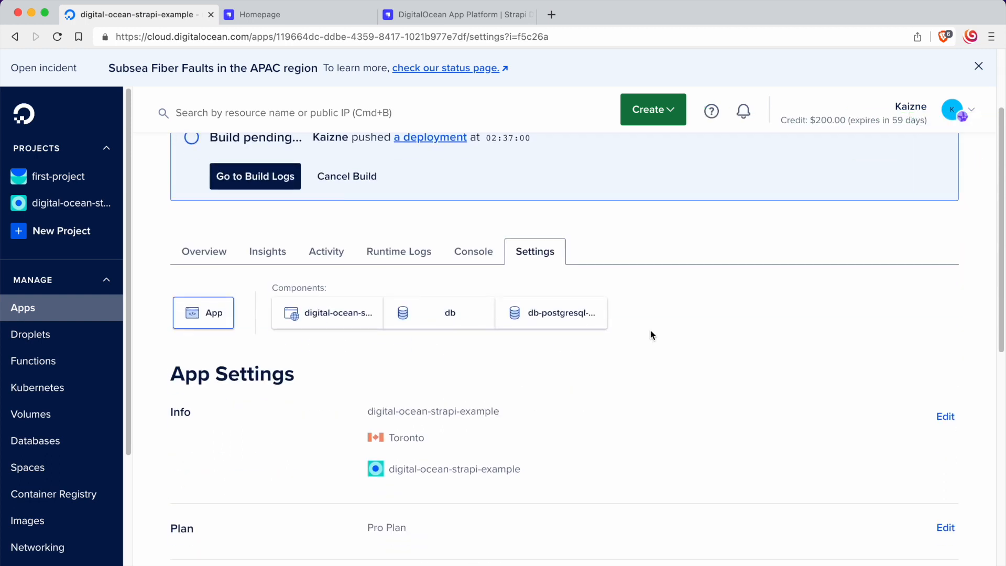
{"action": "left_click", "coordinate": [471, 337]}
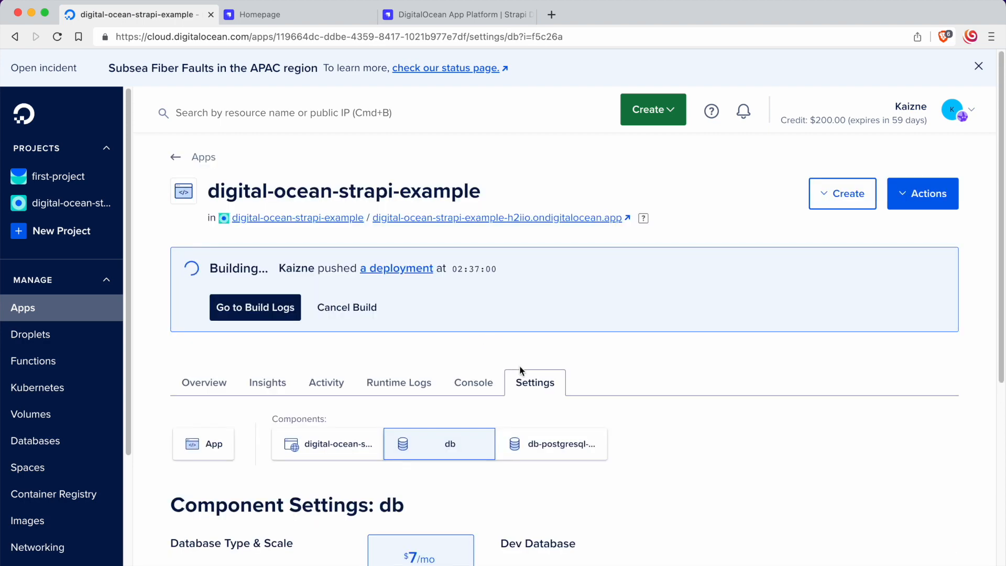
{"action": "scroll", "coordinate": [511, 361], "scroll_direction": "down", "scroll_amount": 10}
{"action": "scroll", "coordinate": [625, 445], "scroll_direction": "up", "scroll_amount": 10}
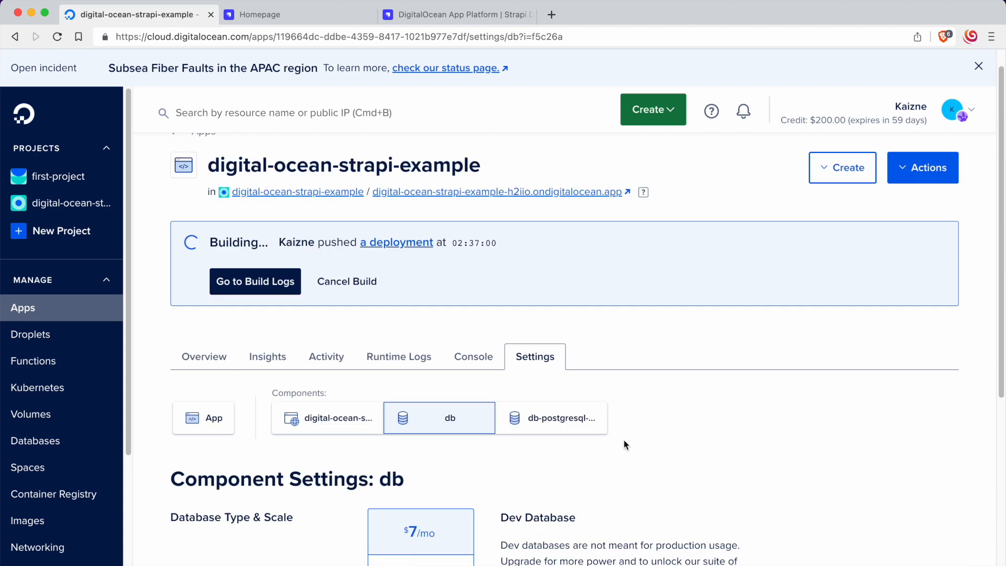
{"action": "scroll", "coordinate": [625, 444], "scroll_direction": "up", "scroll_amount": 1}
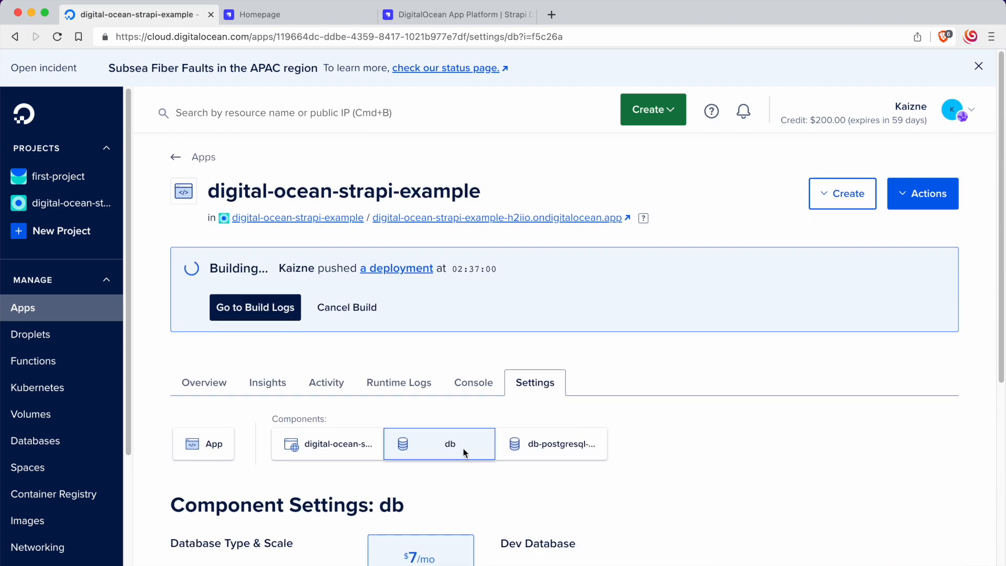
{"action": "scroll", "coordinate": [463, 448], "scroll_direction": "down", "scroll_amount": 8}
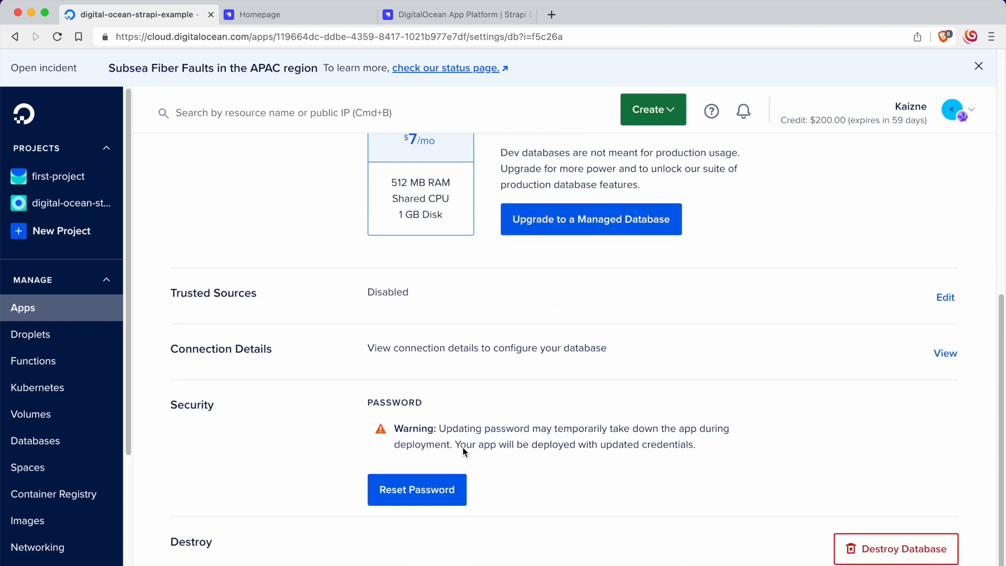
{"action": "left_click", "coordinate": [867, 547]}
{"action": "left_click", "coordinate": [494, 360]}
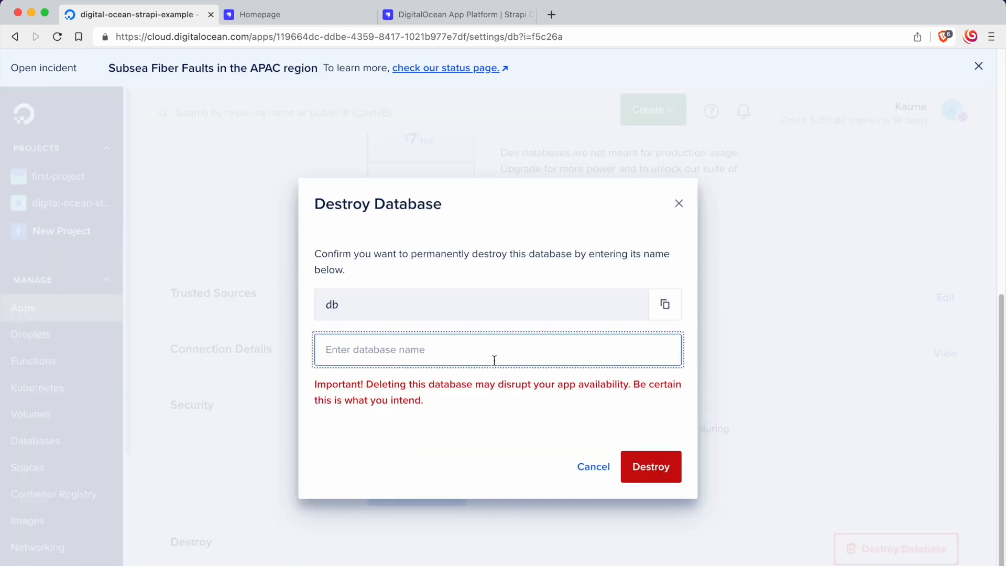
{"action": "type", "text": "db"}
{"action": "left_click", "coordinate": [650, 464]}
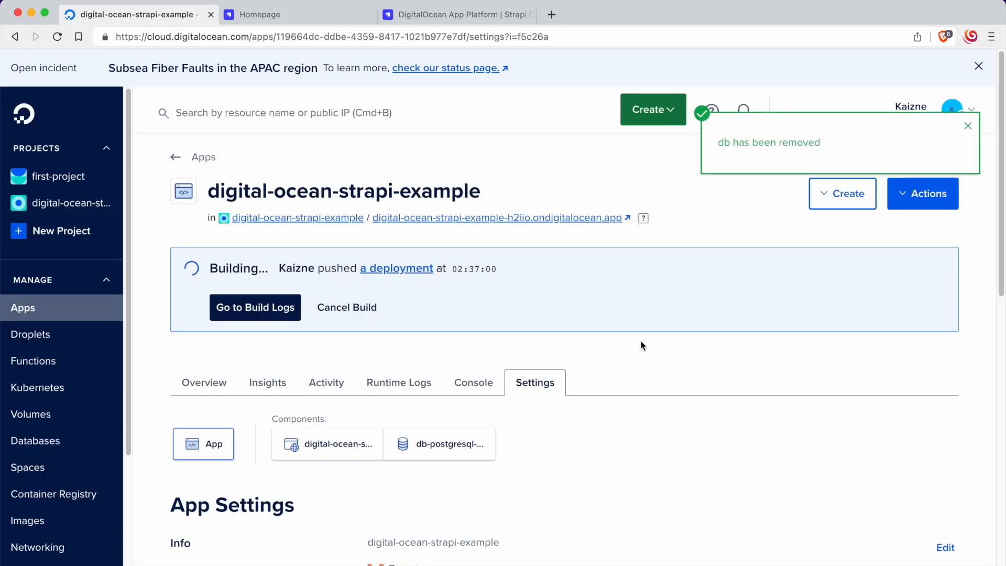
{"action": "scroll", "coordinate": [639, 346], "scroll_direction": "down", "scroll_amount": 2}
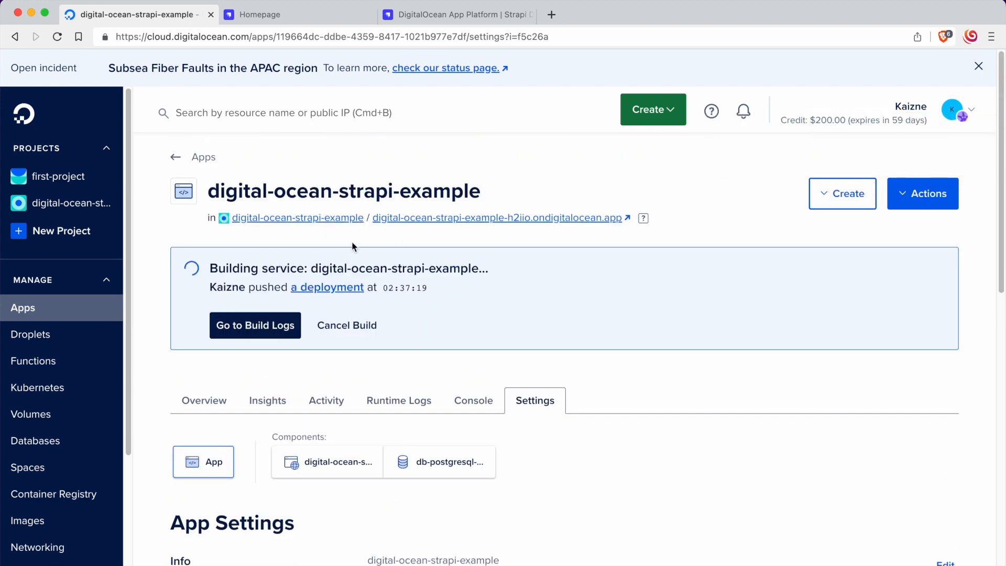
Step: Open the app-level environment variables of digital-ocean-strapi-example for editing in the app settings
{"action": "scroll", "coordinate": [485, 297], "scroll_direction": "down", "scroll_amount": 3}
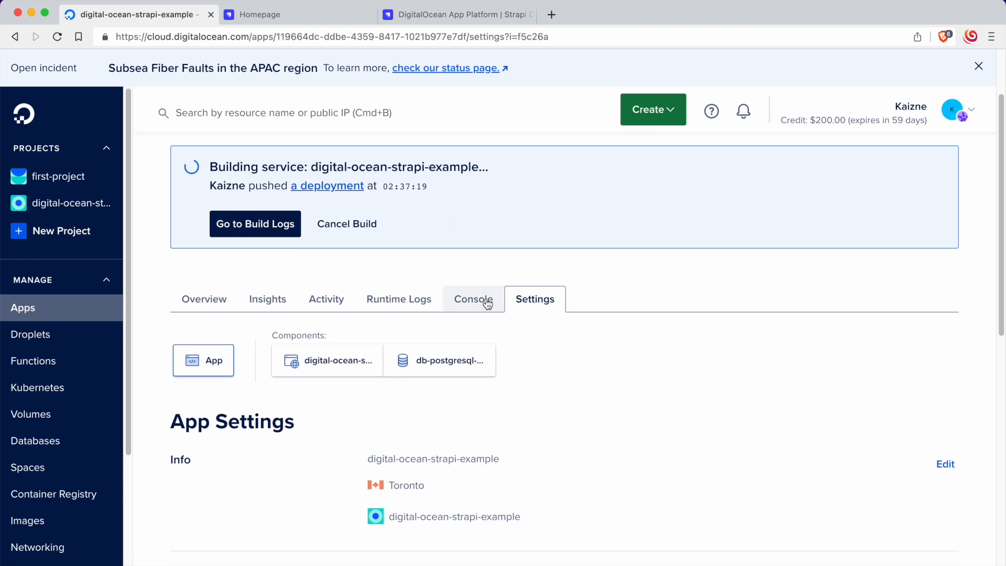
{"action": "scroll", "coordinate": [487, 302], "scroll_direction": "down", "scroll_amount": 5}
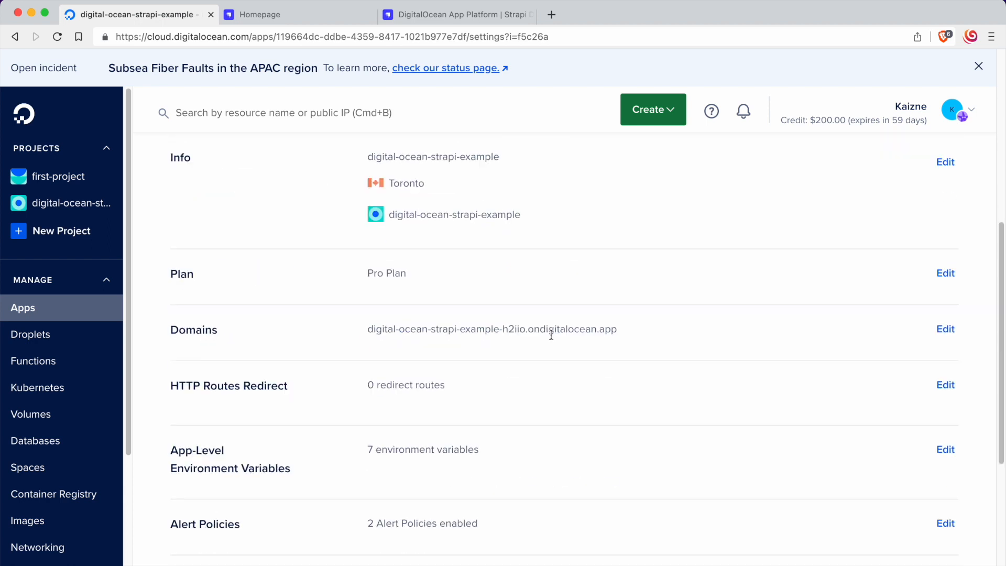
{"action": "scroll", "coordinate": [561, 335], "scroll_direction": "up", "scroll_amount": 5}
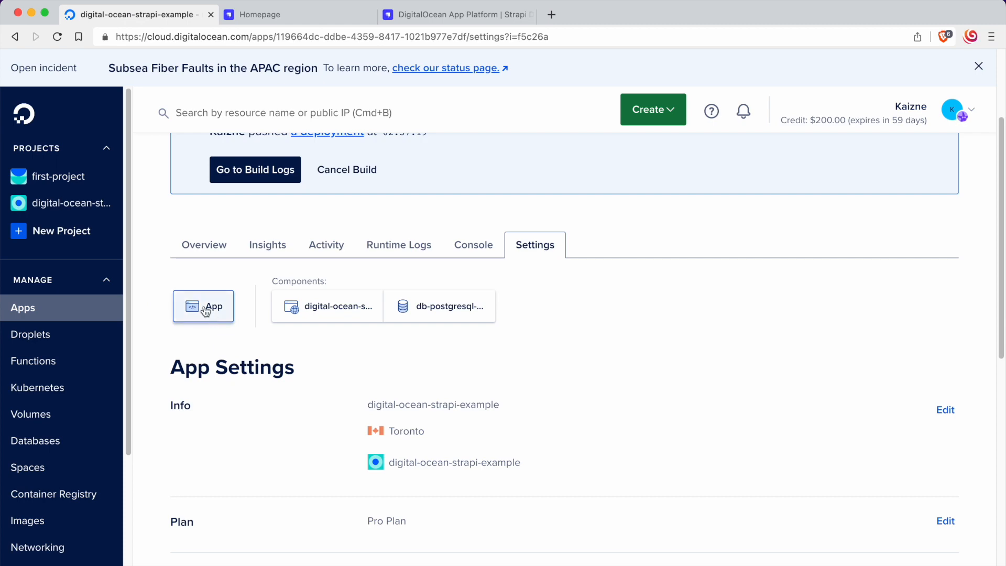
{"action": "scroll", "coordinate": [496, 355], "scroll_direction": "down", "scroll_amount": 7}
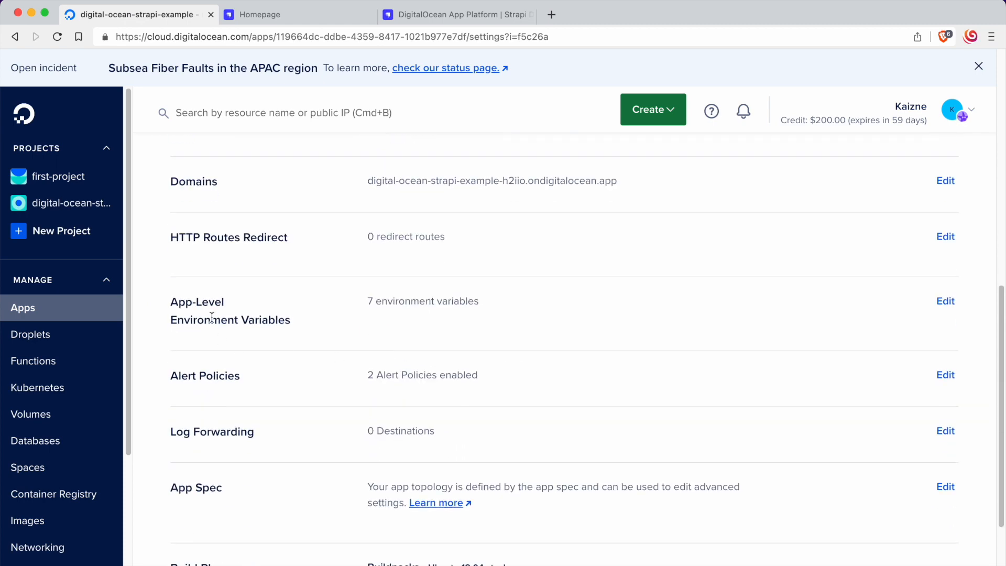
{"action": "left_click_drag", "start_coordinate": [166, 303], "coordinate": [306, 319]}
{"action": "left_click", "coordinate": [314, 319]}
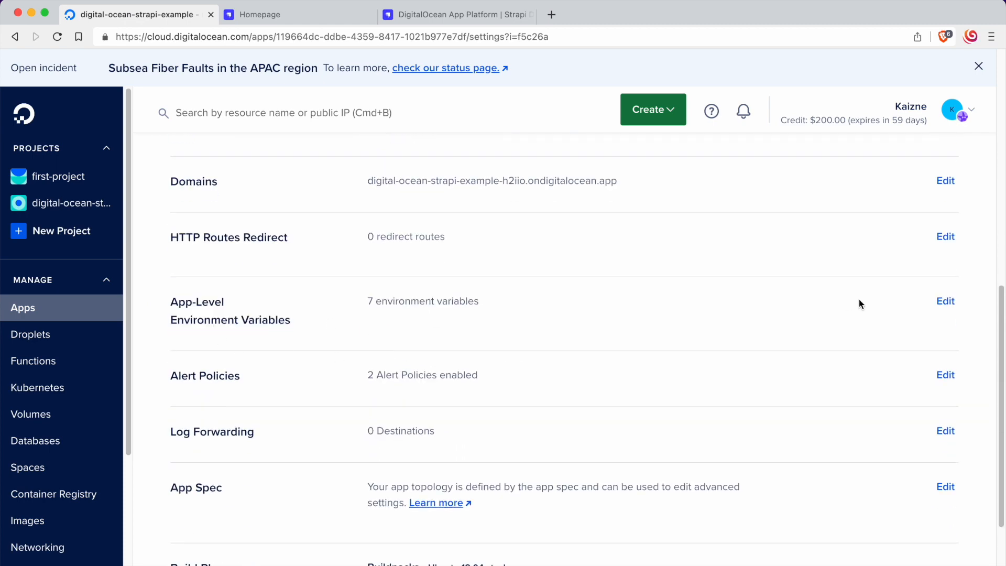
{"action": "left_click", "coordinate": [945, 302]}
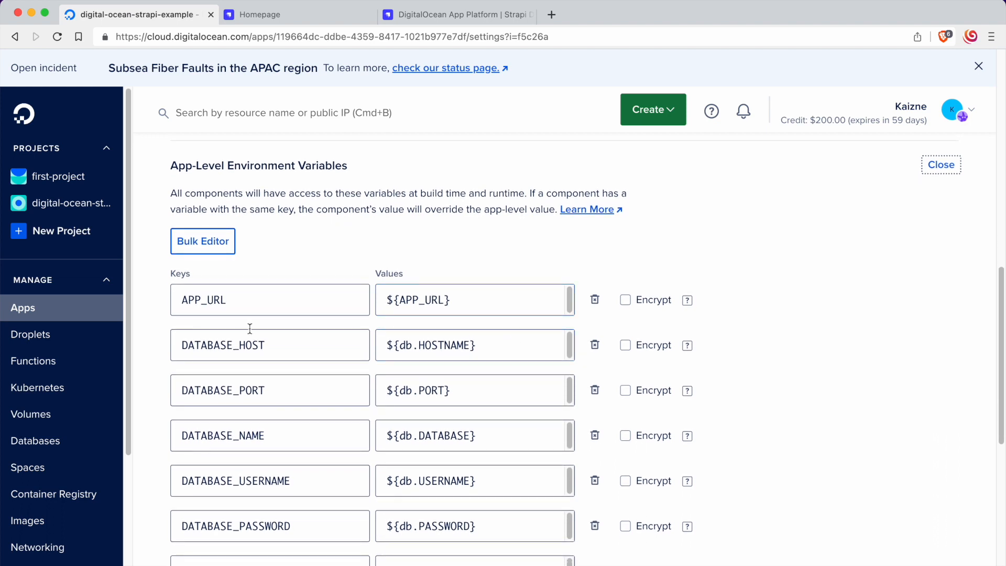
Step: Delete the environment variables DATABASE_HOST, DATABASE_PORT, DATABASE_NAME, DATABASE_USERNAME and DATABASE_PASSWORD, keeping APP_URL and NODE_ENV
{"action": "scroll", "coordinate": [178, 363], "scroll_direction": "down", "scroll_amount": 1}
{"action": "left_click_drag", "start_coordinate": [181, 319], "coordinate": [348, 319]}
{"action": "left_click_drag", "start_coordinate": [482, 322], "coordinate": [328, 338]}
{"action": "left_click_drag", "start_coordinate": [184, 326], "coordinate": [318, 327]}
{"action": "left_click", "coordinate": [318, 327]}
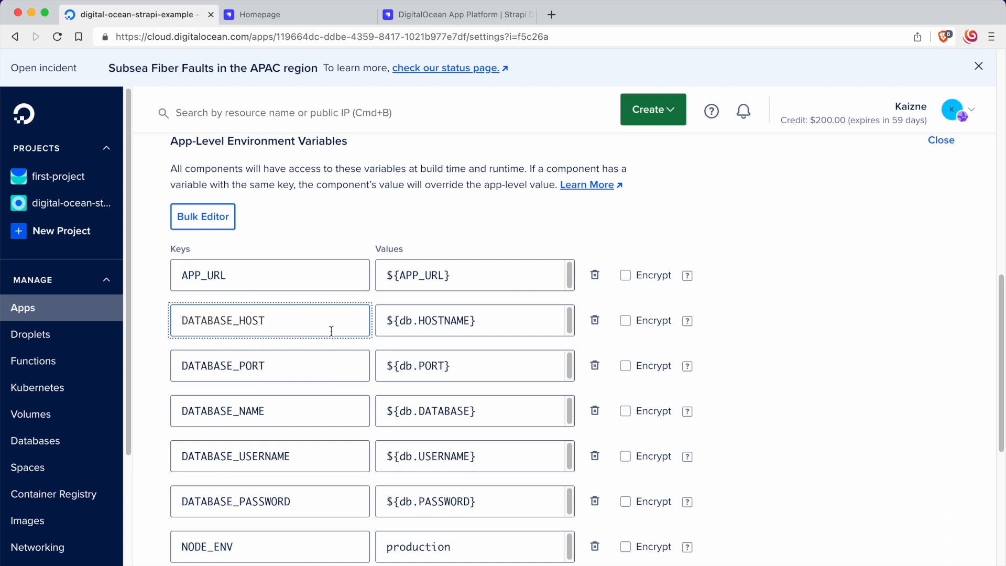
{"action": "left_click", "coordinate": [596, 329]}
{"action": "left_click", "coordinate": [596, 323]}
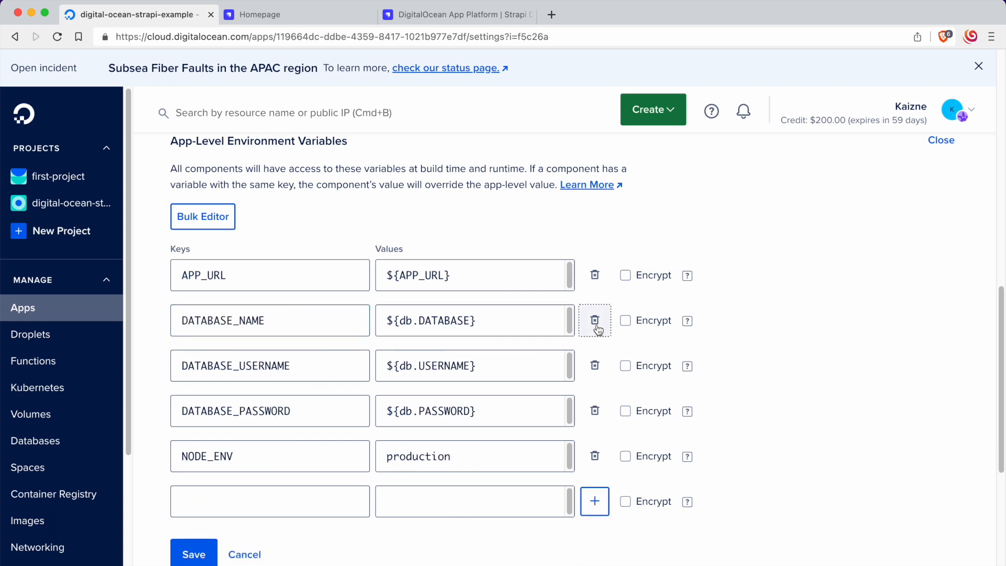
{"action": "left_click", "coordinate": [596, 323]}
{"action": "left_click", "coordinate": [595, 323]}
{"action": "left_click", "coordinate": [596, 322]}
{"action": "left_click", "coordinate": [493, 374]}
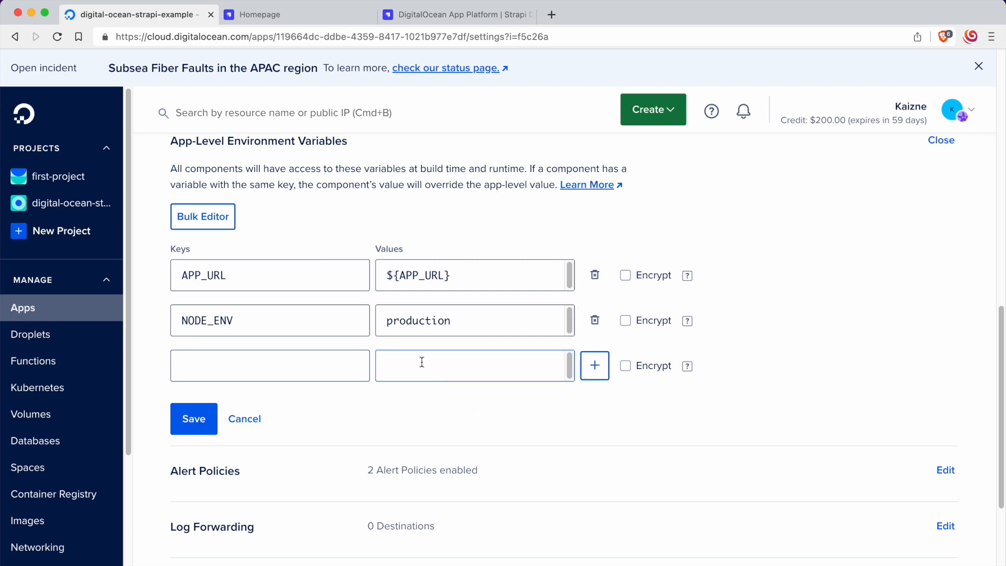
Step: Copy the variable name DATABASE_URL from the Strapi deployment docs and enter it as a new environment variable key
{"action": "left_click", "coordinate": [423, 18]}
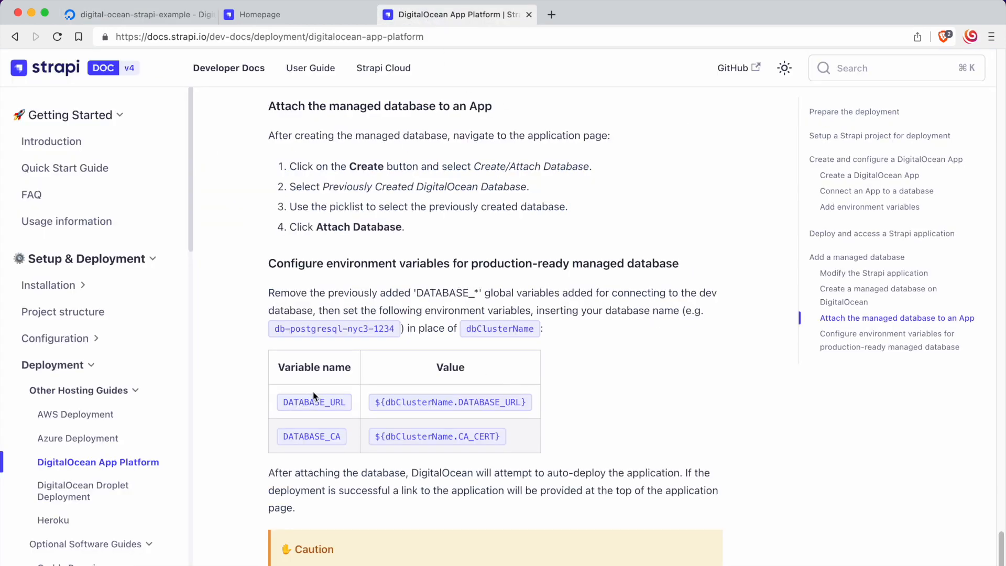
{"action": "left_click_drag", "start_coordinate": [283, 401], "coordinate": [363, 404]}
{"action": "key", "text": "super+c"}
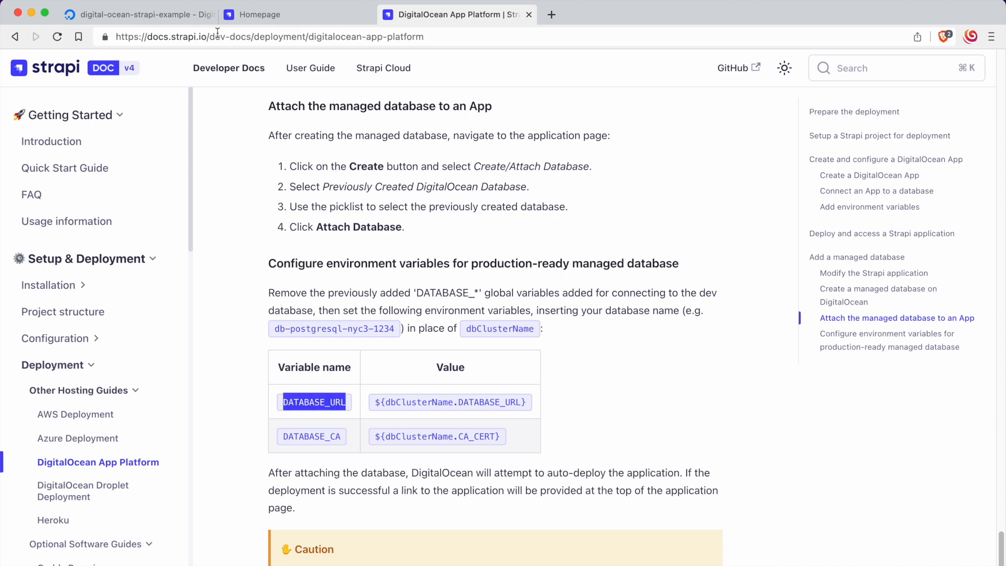
{"action": "left_click", "coordinate": [173, 15]}
{"action": "left_click", "coordinate": [261, 352]}
{"action": "key", "text": "super+v"}
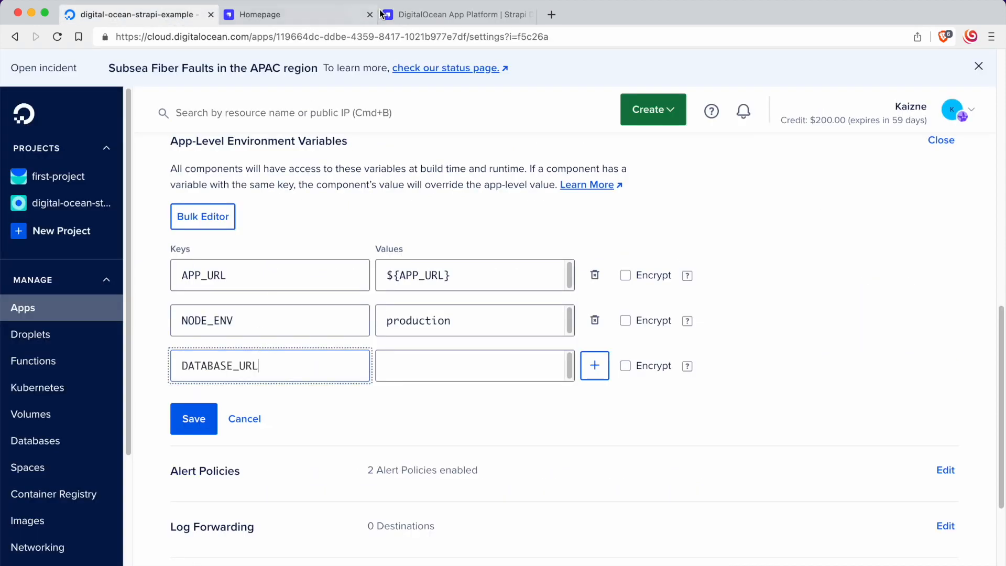
Step: Add another environment variable row with the key DATABASE_CA, copied from the Strapi docs
{"action": "left_click", "coordinate": [423, 15]}
{"action": "left_click_drag", "start_coordinate": [284, 436], "coordinate": [353, 437]}
{"action": "key", "text": "super+c"}
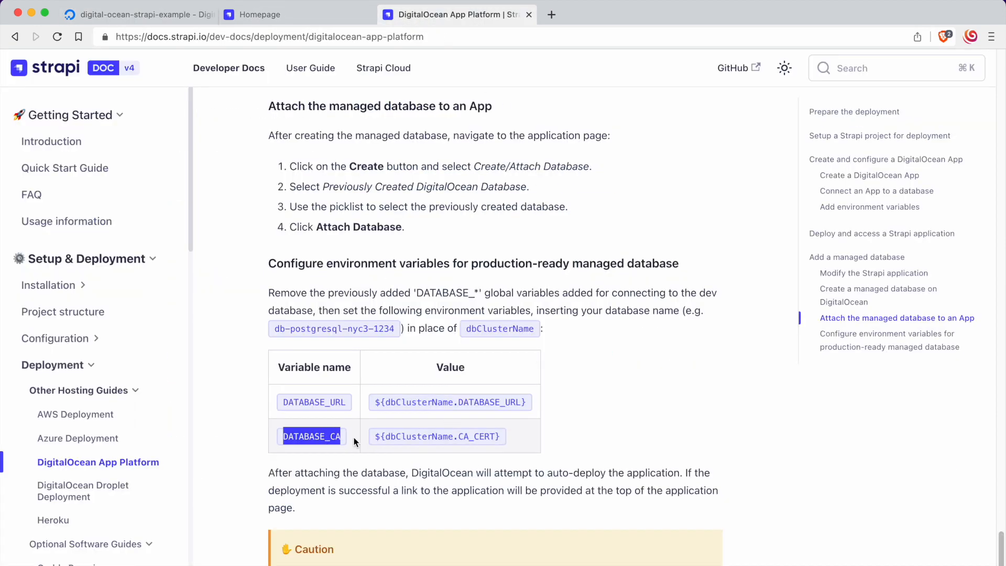
{"action": "left_click", "coordinate": [135, 16]}
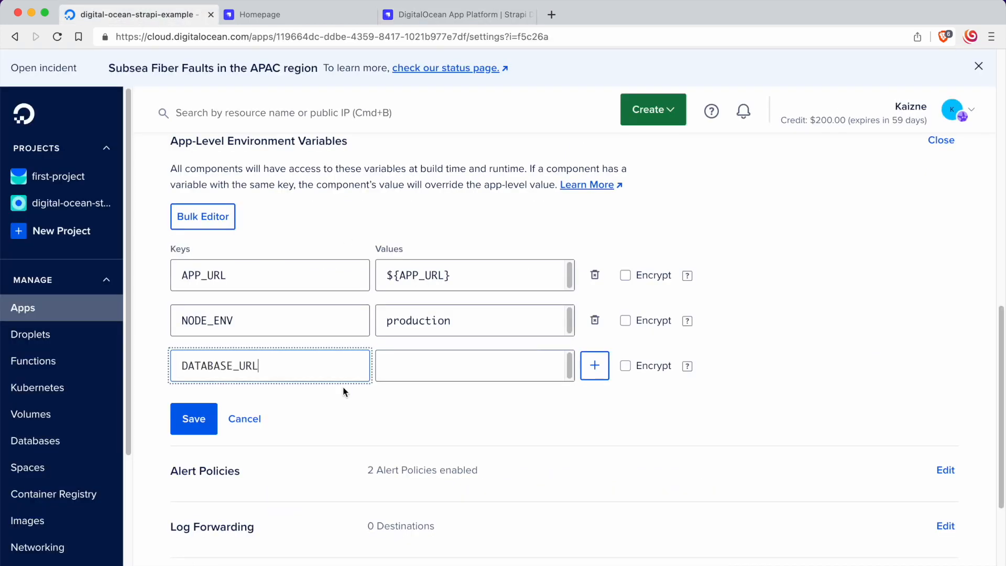
{"action": "left_click", "coordinate": [595, 365]}
{"action": "left_click", "coordinate": [296, 412]}
{"action": "key", "text": "super+v"}
Step: Set the DATABASE_URL value to ${dbClusterName.DATABASE_URL}, copied from the Strapi docs
{"action": "left_click", "coordinate": [483, 370]}
{"action": "left_click", "coordinate": [419, 16]}
{"action": "left_click_drag", "start_coordinate": [375, 403], "coordinate": [538, 401]}
{"action": "key", "text": "super+c"}
{"action": "left_click", "coordinate": [199, 14]}
{"action": "key", "text": "super+v"}
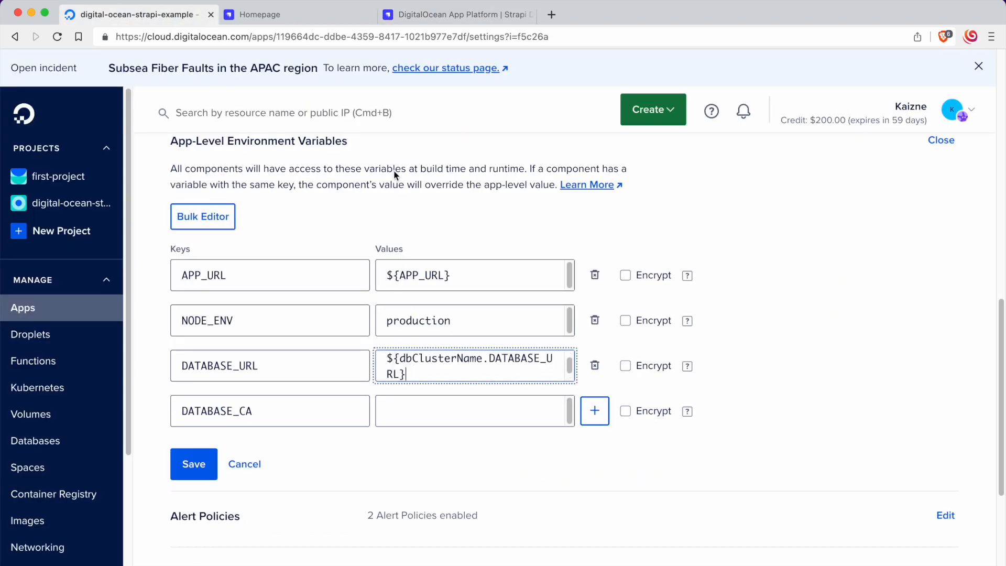
Step: Set the DATABASE_CA value to ${dbClusterName.CA_CERT}, copied from the Strapi docs
{"action": "left_click", "coordinate": [447, 16]}
{"action": "left_click_drag", "start_coordinate": [374, 436], "coordinate": [505, 439]}
{"action": "key", "text": "super+c"}
{"action": "left_click", "coordinate": [115, 16]}
{"action": "left_click", "coordinate": [463, 412]}
{"action": "key", "text": "super+v"}
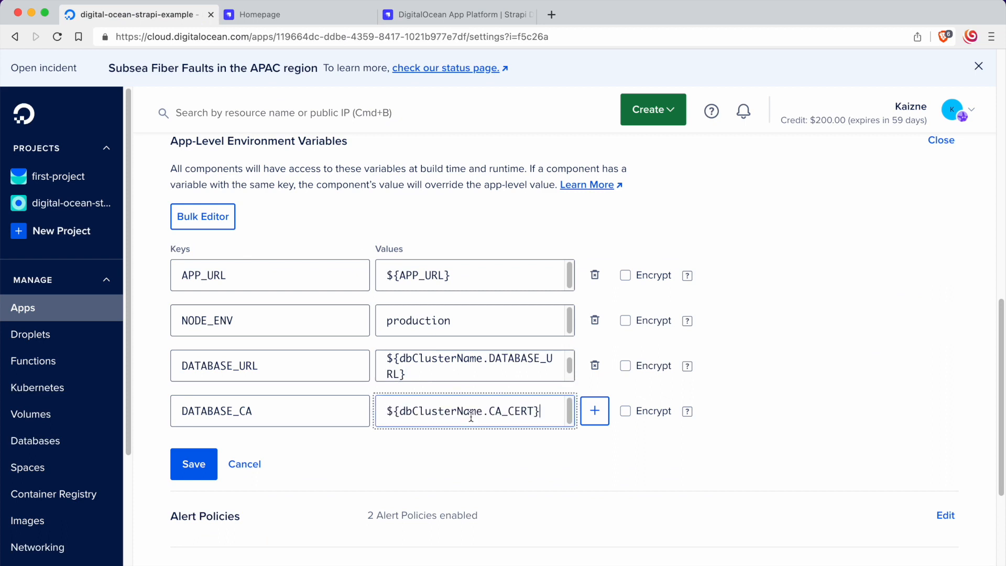
Step: Open the managed PostgreSQL cluster's page in a duplicate browser tab and copy the cluster name db-postgresql-tor1-73413
{"action": "double_click", "coordinate": [461, 360]}
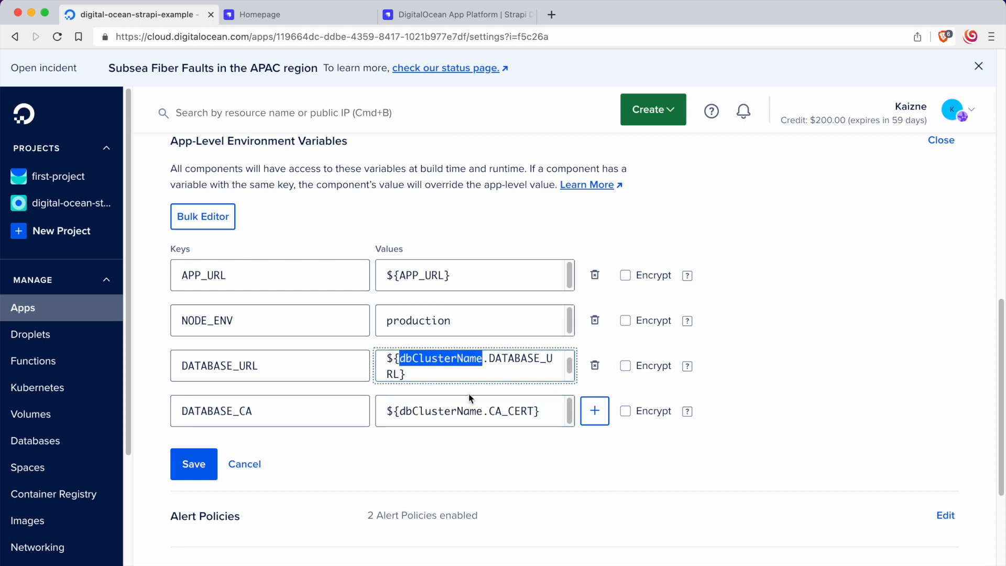
{"action": "scroll", "coordinate": [466, 395], "scroll_direction": "up", "scroll_amount": 10}
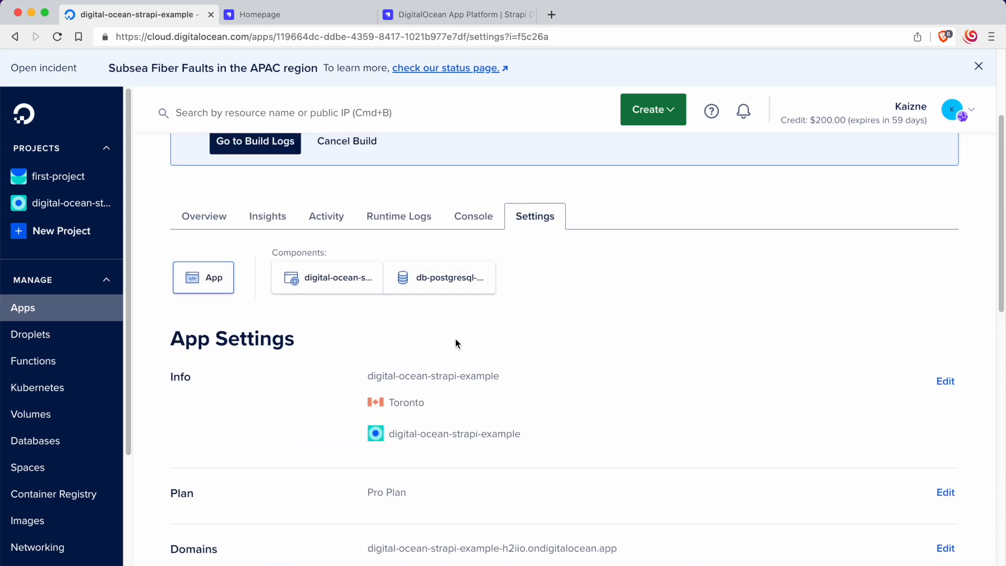
{"action": "scroll", "coordinate": [294, 222], "scroll_direction": "down", "scroll_amount": 10}
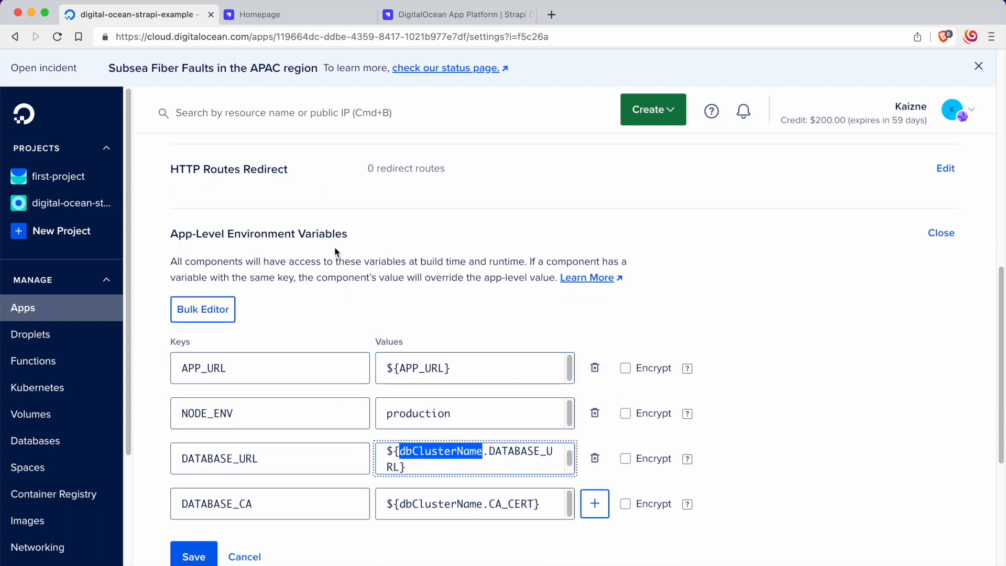
{"action": "right_click", "coordinate": [194, 23]}
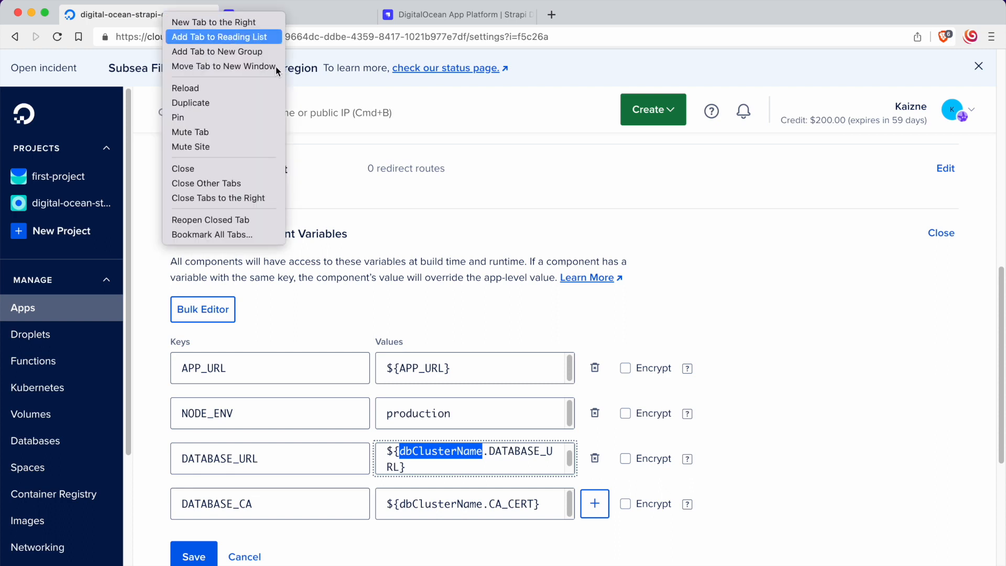
{"action": "left_click", "coordinate": [248, 106]}
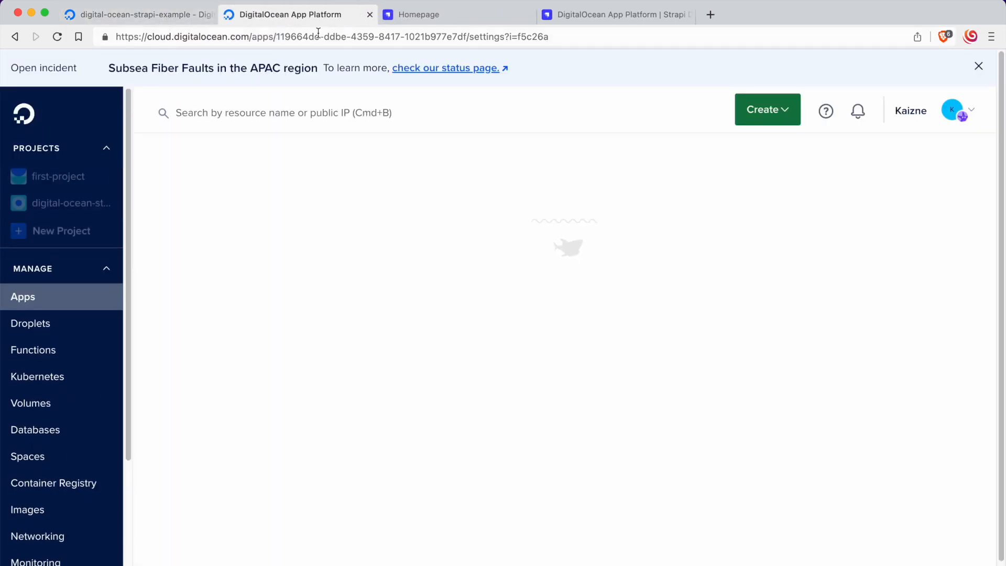
{"action": "left_click", "coordinate": [61, 442]}
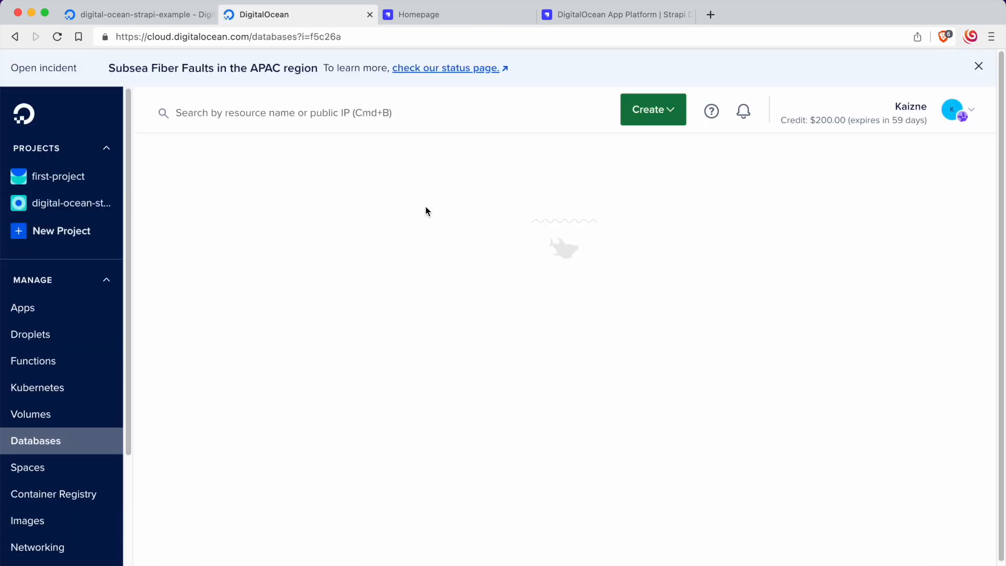
{"action": "left_click_drag", "start_coordinate": [346, 273], "coordinate": [213, 274]}
{"action": "left_click", "coordinate": [246, 272]}
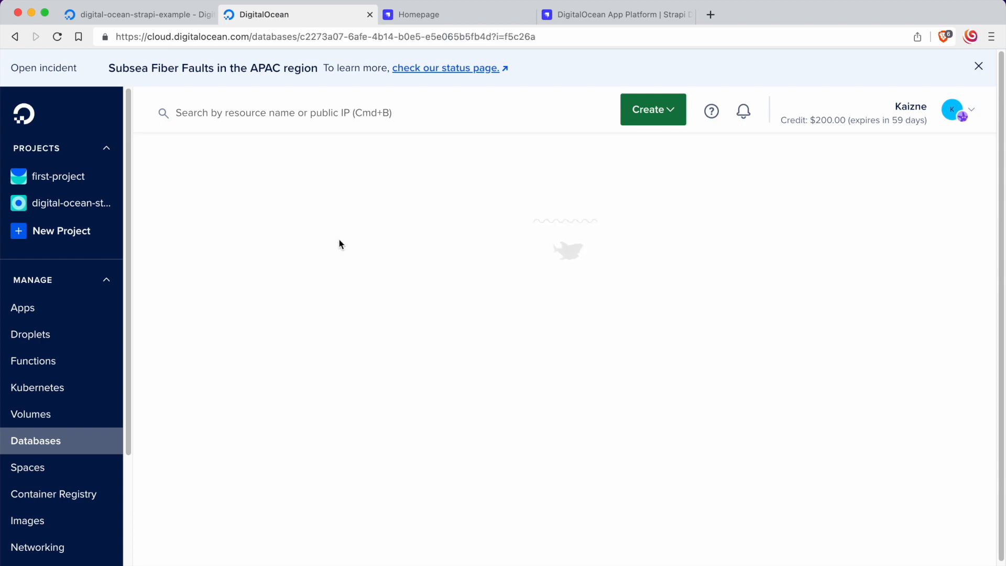
{"action": "left_click_drag", "start_coordinate": [226, 162], "coordinate": [401, 160]}
{"action": "key", "text": "super+c"}
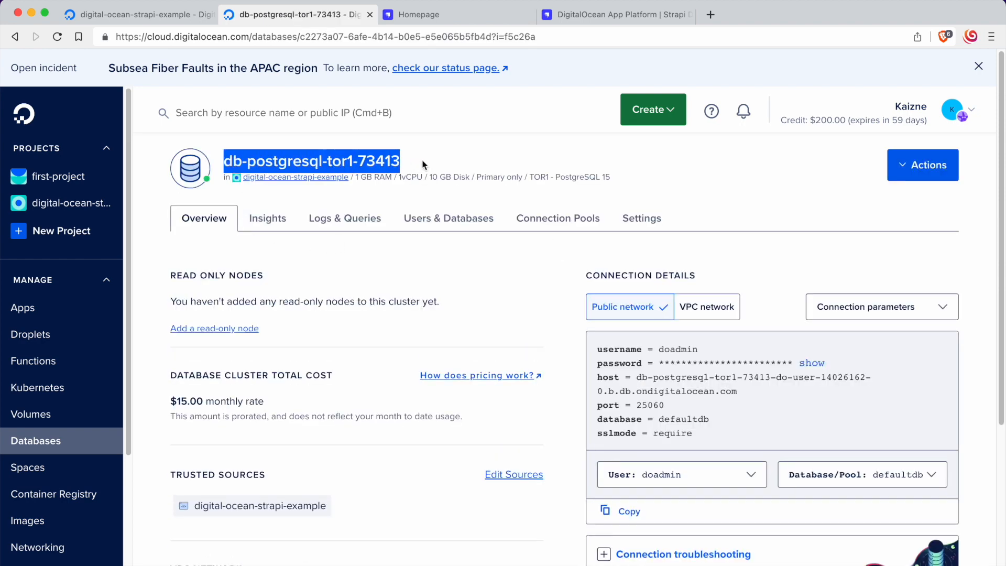
Step: Replace dbClusterName with db-postgresql-tor1-73413 in the DATABASE_URL and DATABASE_CA values and save the environment variables
{"action": "left_click", "coordinate": [146, 16]}
{"action": "left_click", "coordinate": [429, 469]}
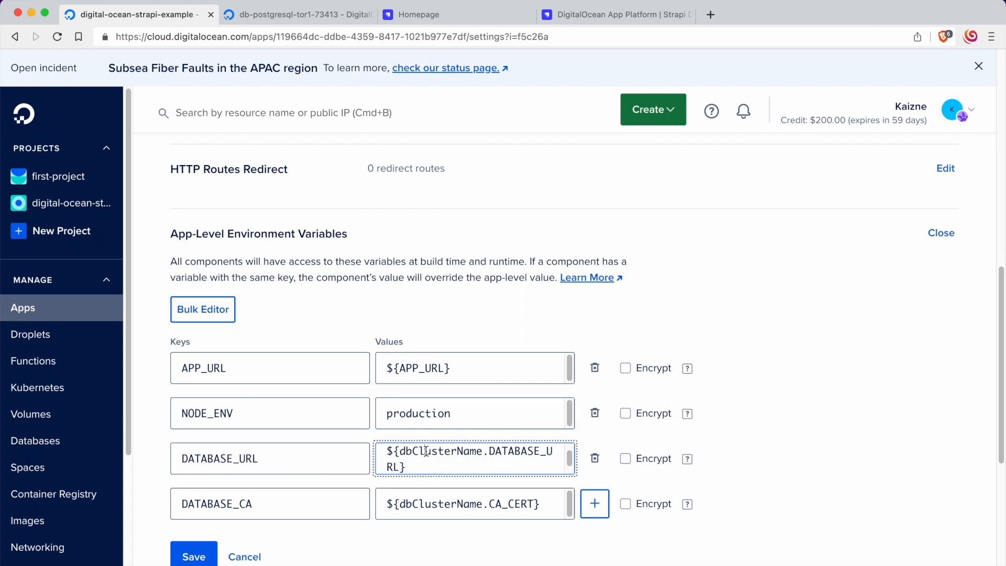
{"action": "double_click", "coordinate": [427, 451]}
{"action": "key", "text": "super+v"}
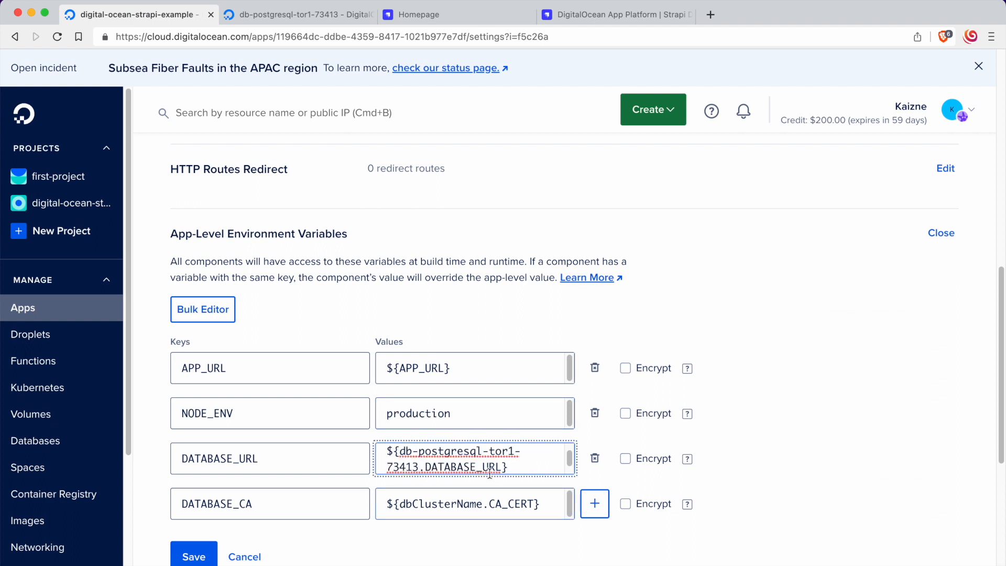
{"action": "double_click", "coordinate": [440, 504]}
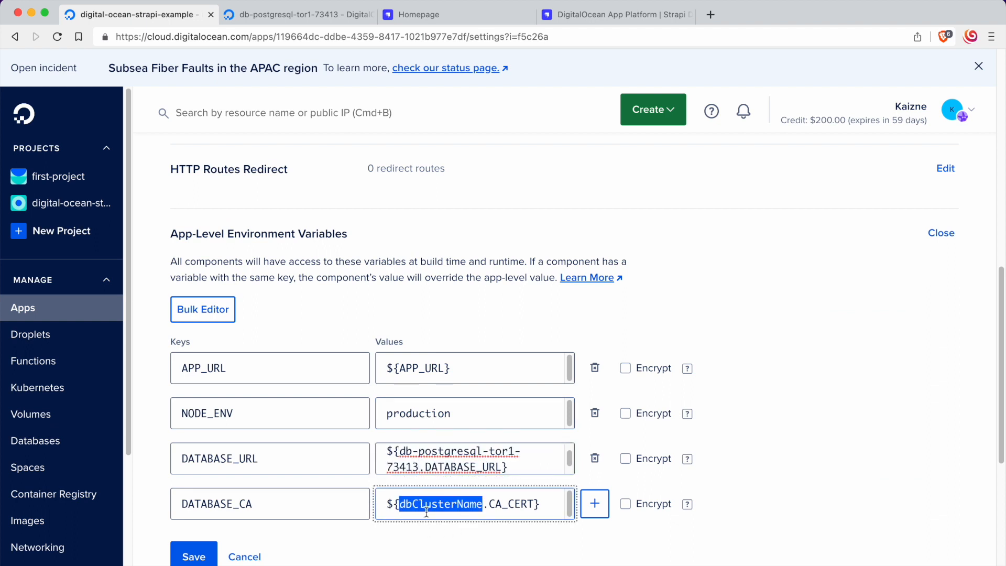
{"action": "key", "text": "super+v"}
{"action": "left_click", "coordinate": [194, 556]}
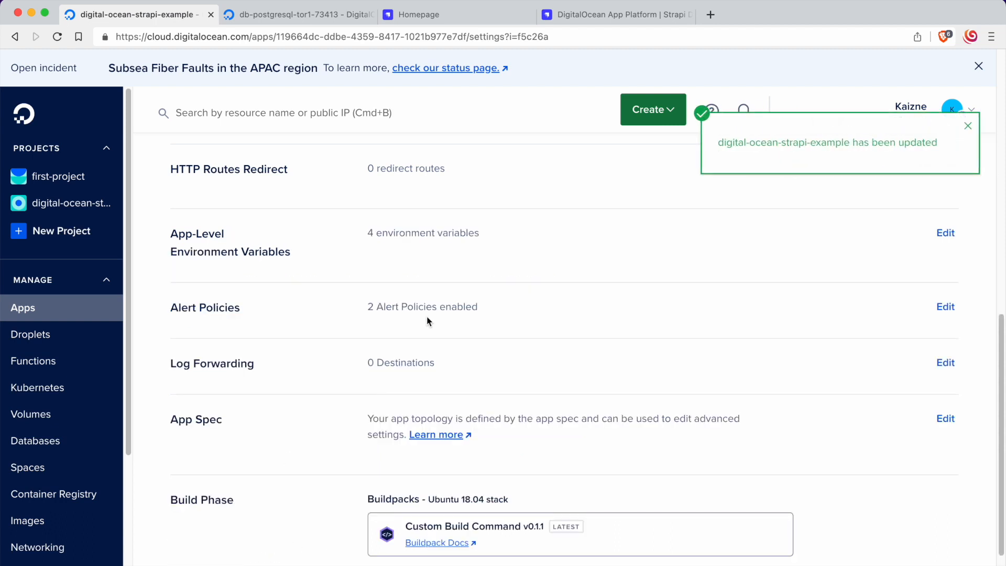
{"action": "scroll", "coordinate": [428, 321], "scroll_direction": "down", "scroll_amount": 5}
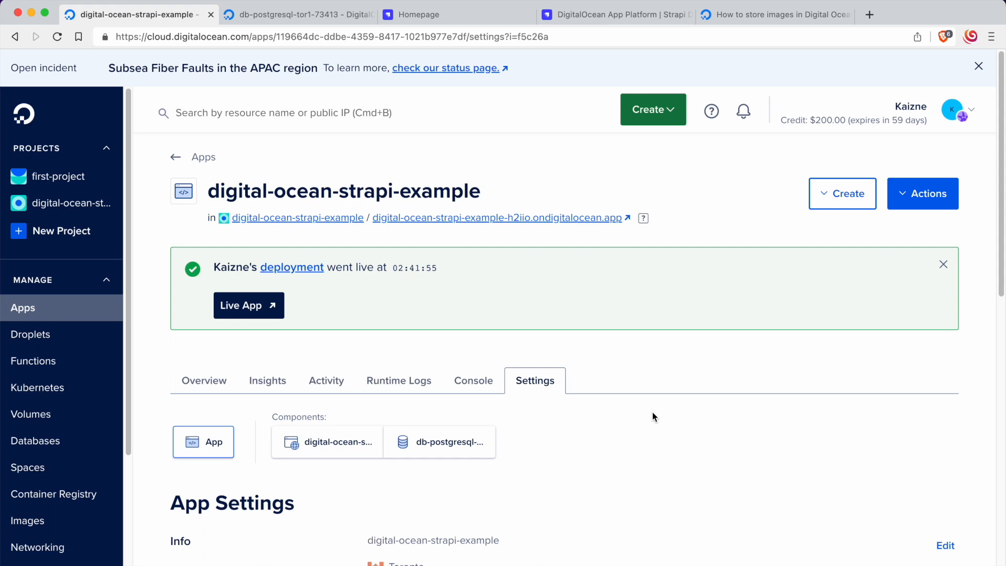
Step: Open the live app from the finished deployment and go to its /admin page
{"action": "left_click", "coordinate": [589, 300]}
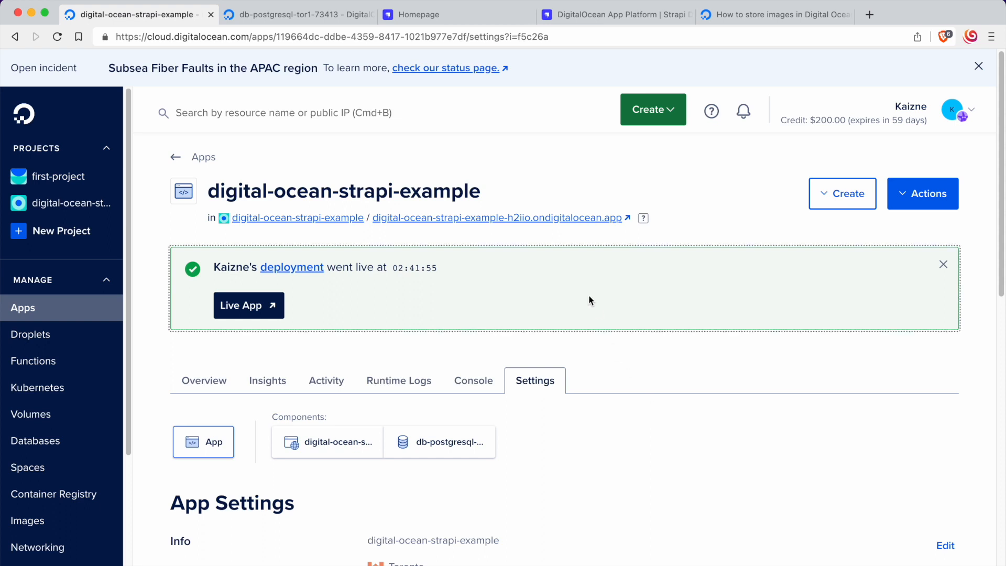
{"action": "left_click", "coordinate": [248, 309]}
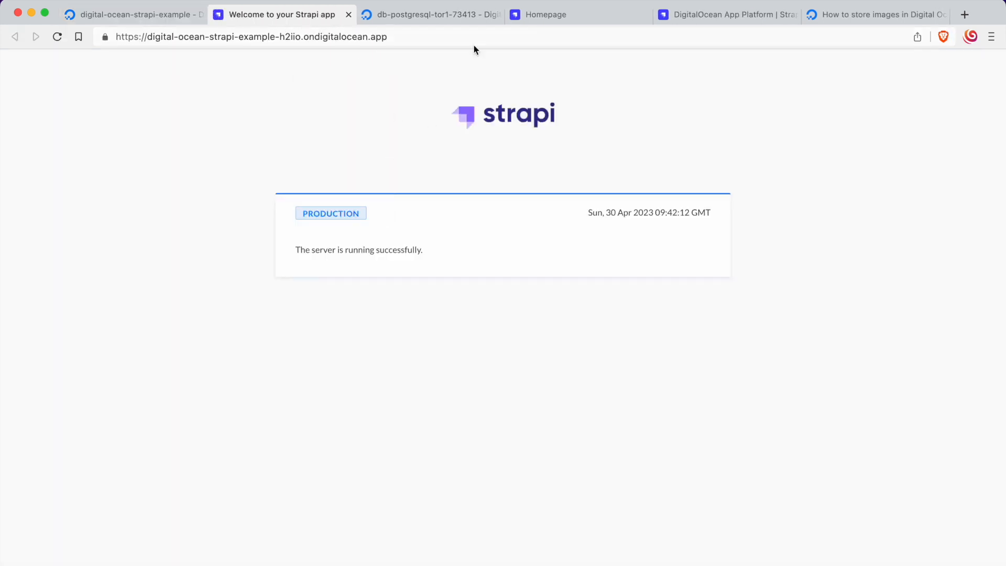
{"action": "left_click", "coordinate": [526, 36]}
{"action": "left_click", "coordinate": [525, 35]}
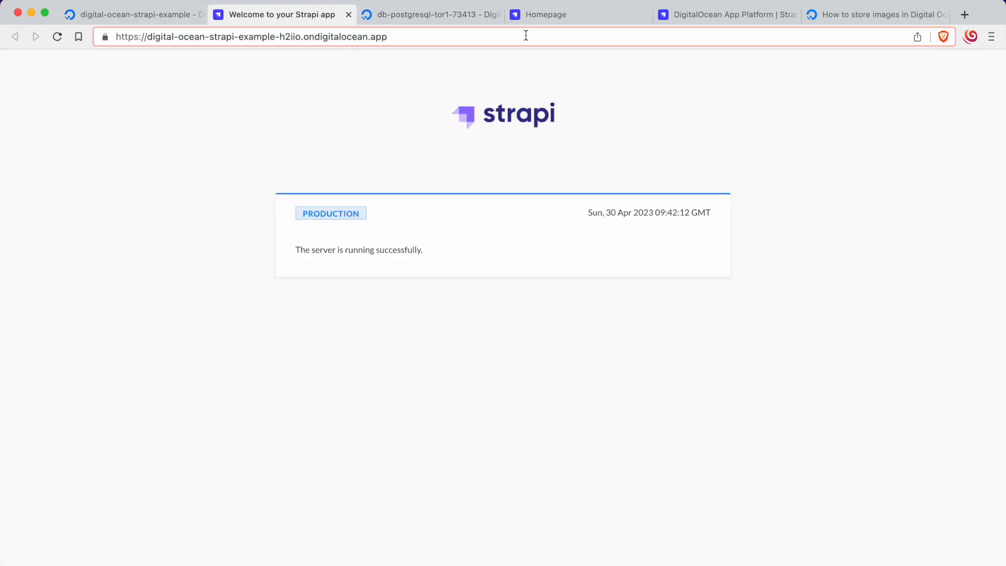
{"action": "type", "text": "/admin"}
{"action": "key", "text": "Return"}
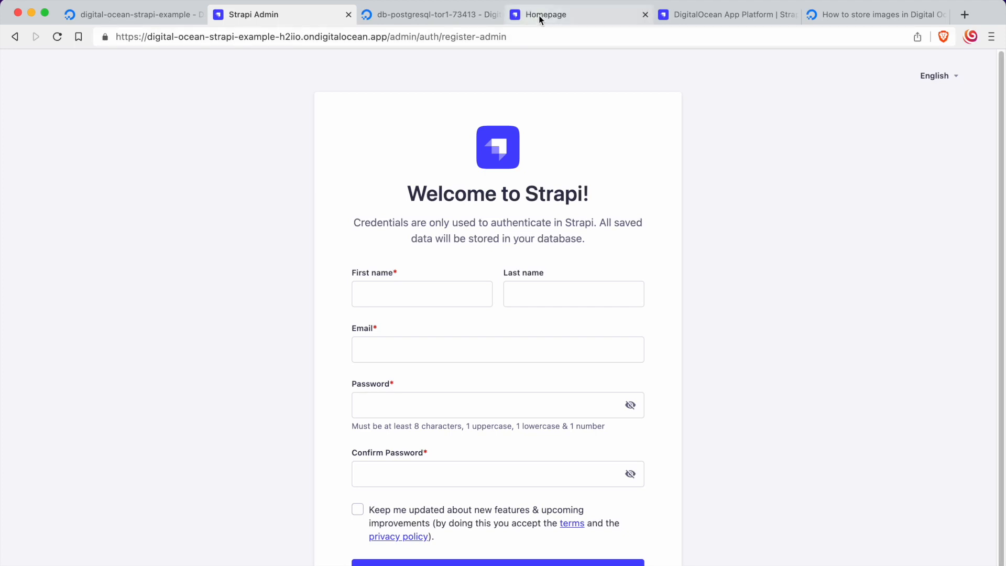
Step: Reload the old Strapi dashboard tab, close it, and return to the admin registration page
{"action": "left_click", "coordinate": [539, 14]}
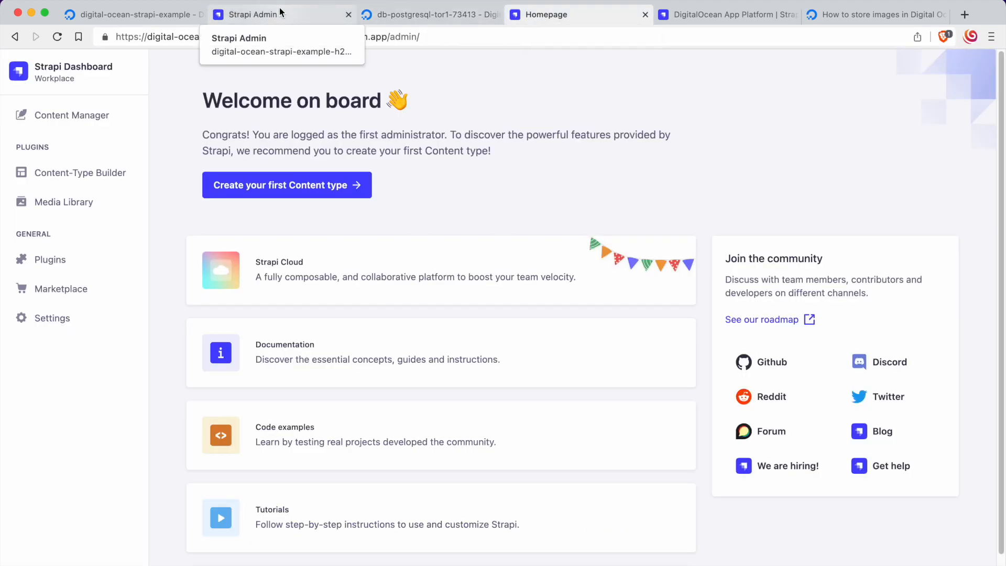
{"action": "left_click", "coordinate": [57, 36]}
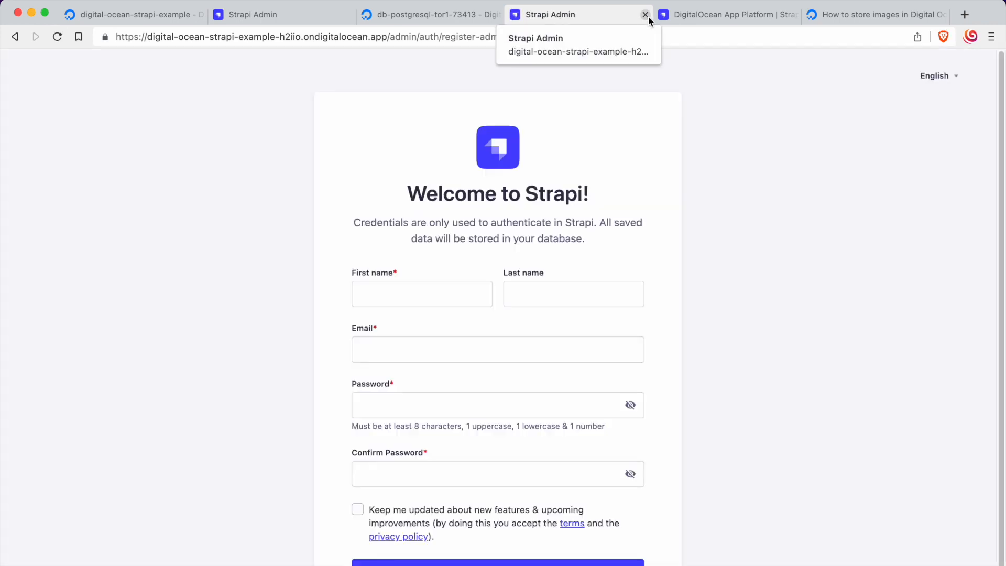
{"action": "left_click", "coordinate": [648, 16]}
{"action": "left_click", "coordinate": [281, 14]}
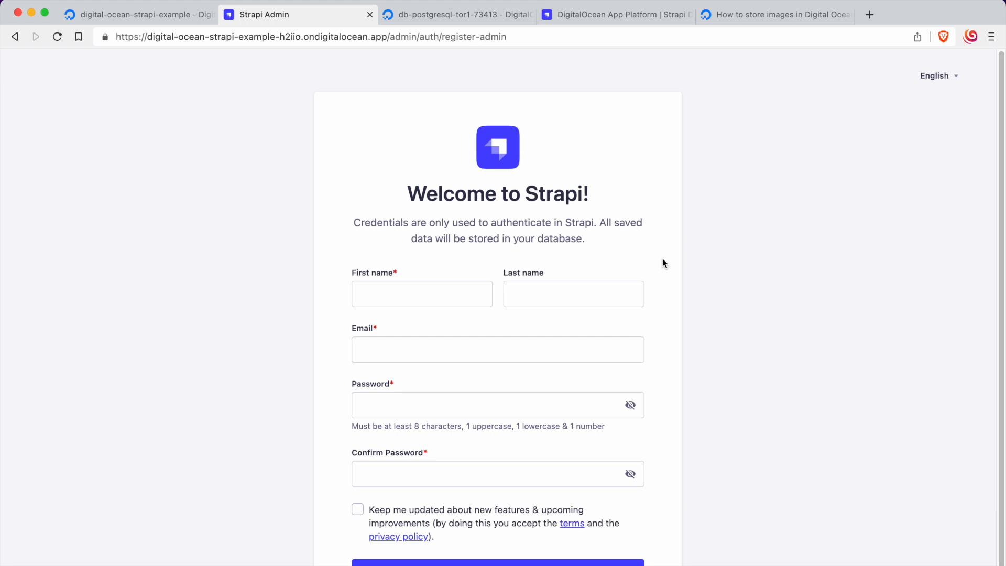
{"action": "key", "text": "super+Tab"}
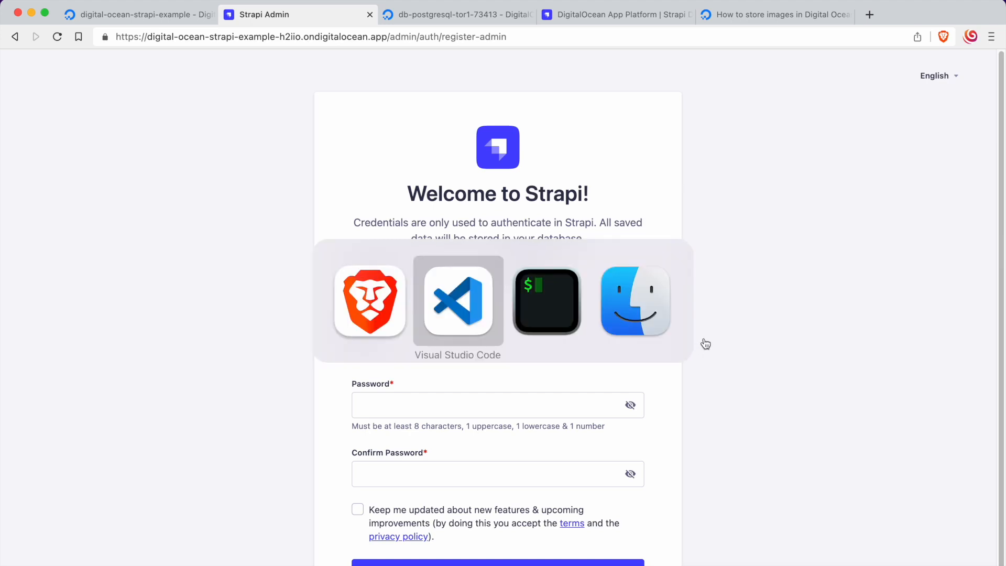
{"action": "key", "text": "super+Tab"}
{"action": "key", "text": "super+Tab"}
{"action": "key", "text": "super+Tab"}
{"action": "key", "text": "super+Tab"}
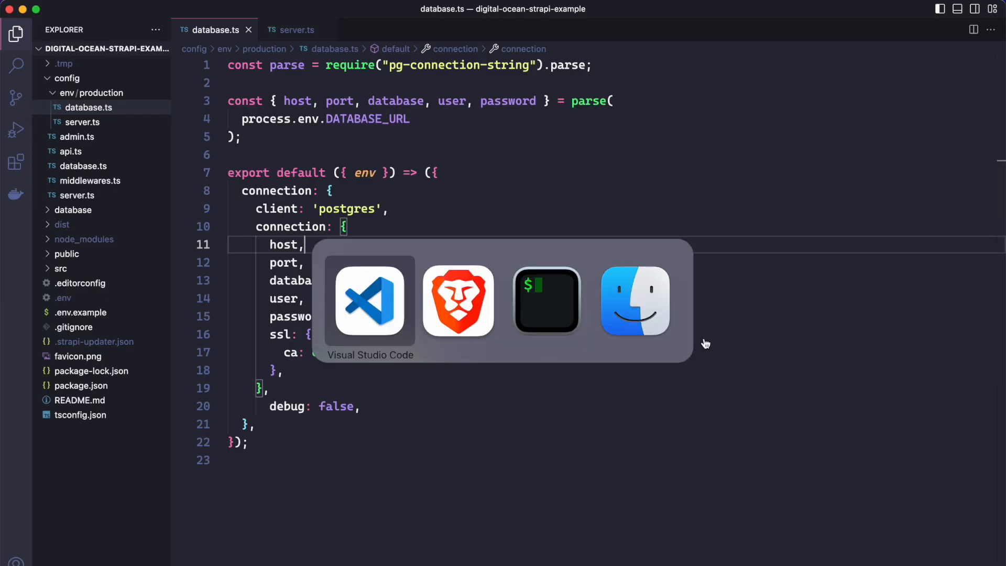
{"action": "key", "text": "super+Tab"}
Step: Register the first Strapi administrator by entering the first name, e-mail and confirmed account password, and submit the form
{"action": "left_click", "coordinate": [418, 292]}
{"action": "type", "text": "Kaizne"}
{"action": "key", "text": "Tab"}
{"action": "key", "text": "Tab"}
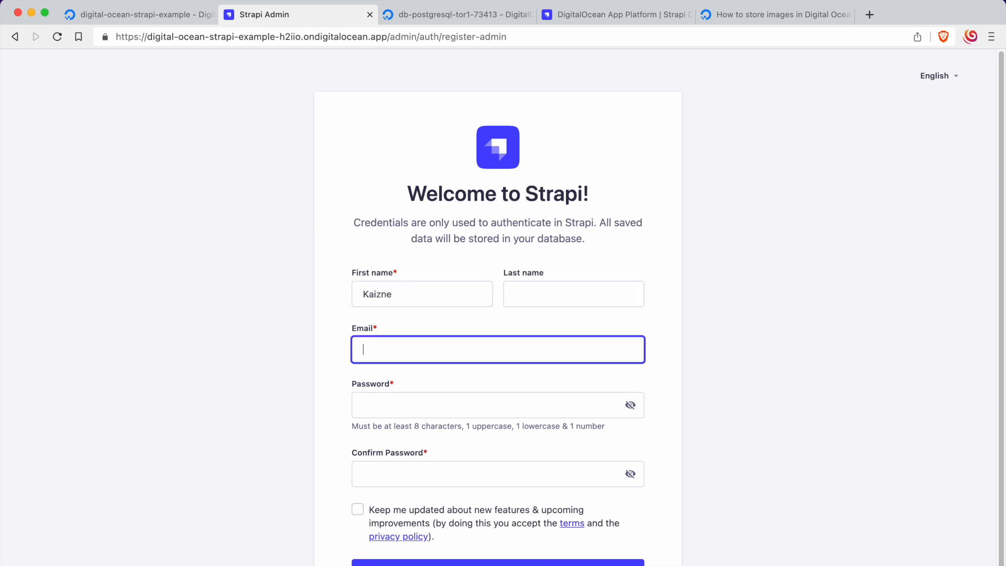
{"action": "key", "text": "Tab"}
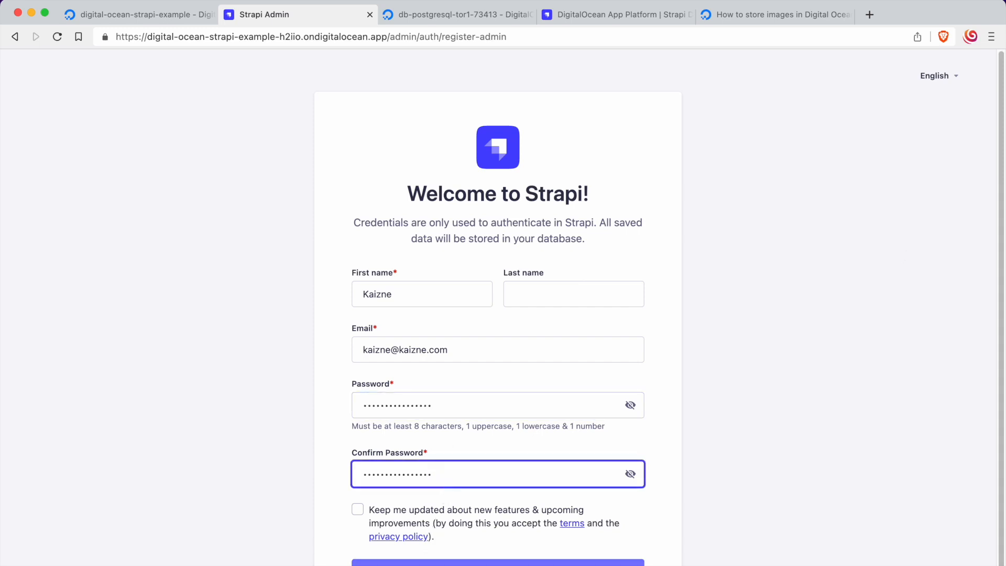
{"action": "left_click", "coordinate": [440, 563]}
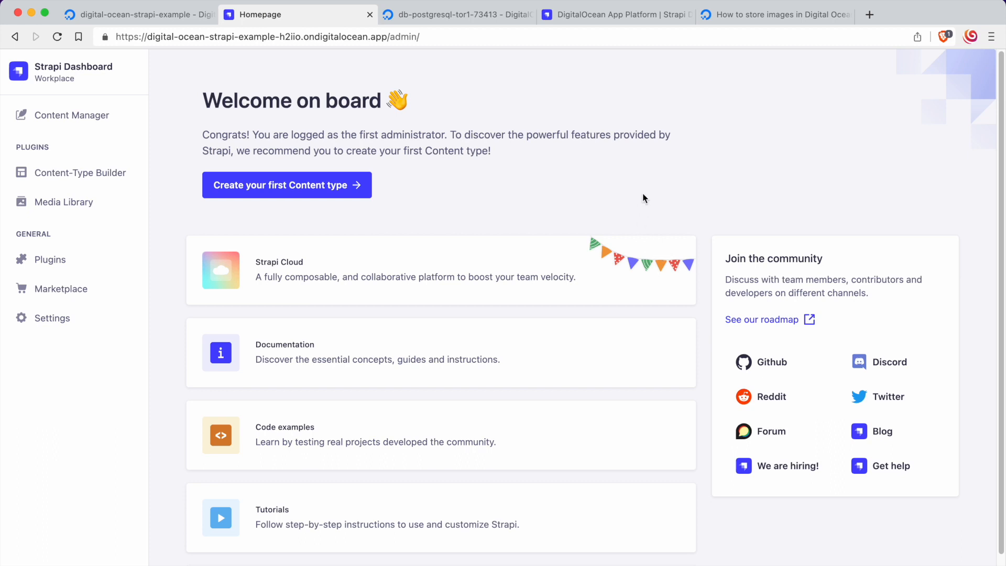
Step: Examine the DigitalOcean community answer on storing images in an object storage service instead of directly in a database
{"action": "left_click", "coordinate": [165, 21]}
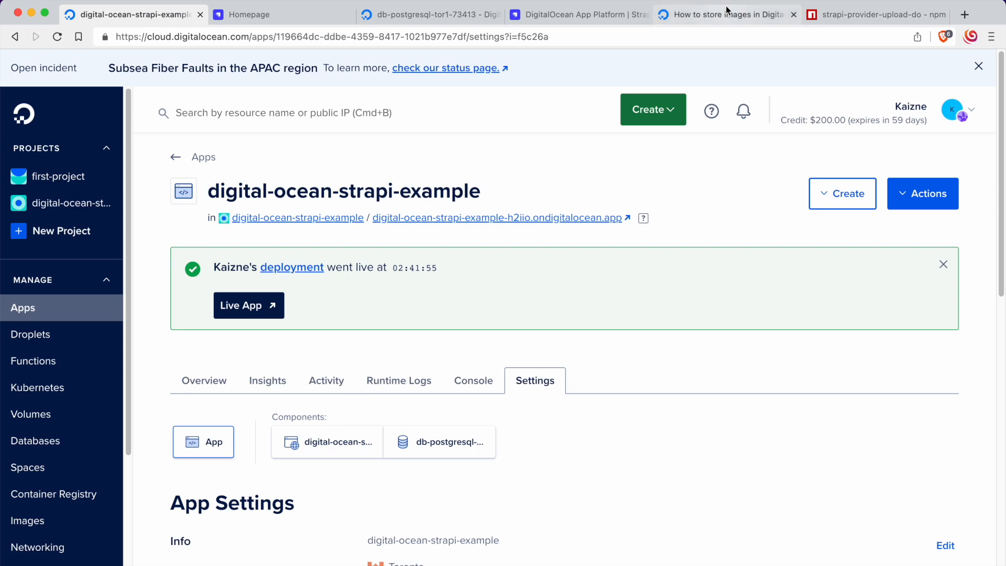
{"action": "left_click", "coordinate": [581, 15]}
{"action": "left_click", "coordinate": [683, 15]}
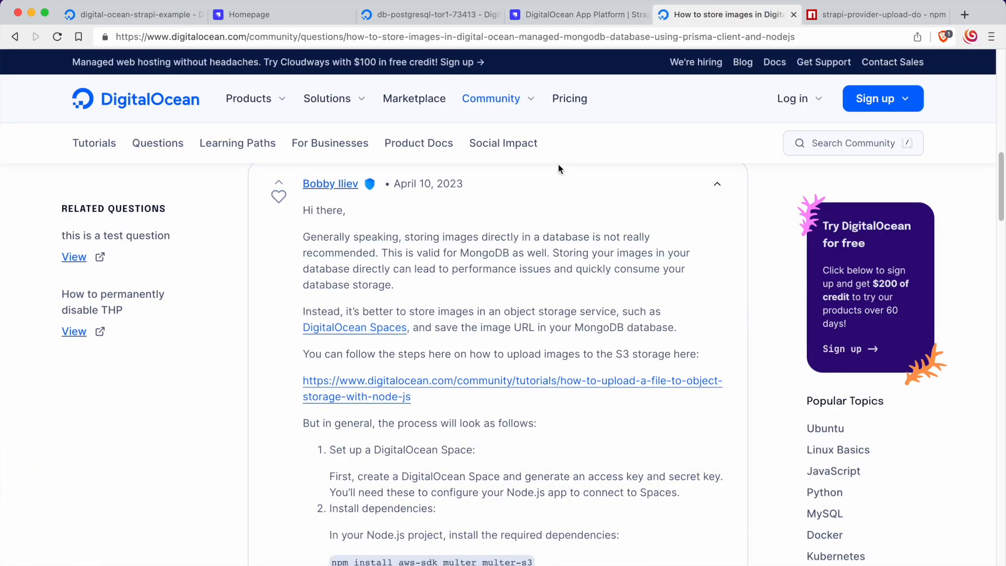
{"action": "left_click_drag", "start_coordinate": [398, 286], "coordinate": [297, 210]}
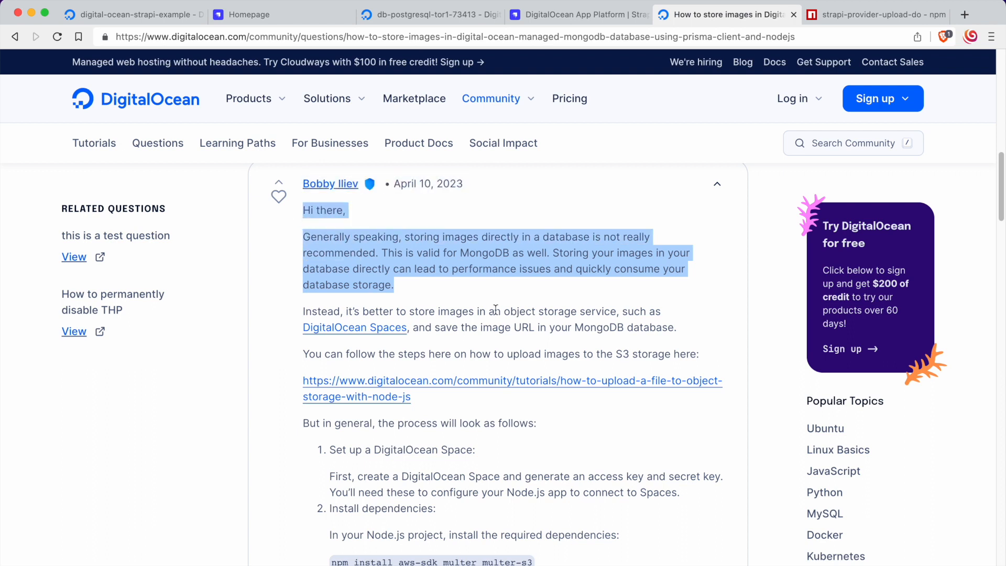
{"action": "left_click", "coordinate": [477, 283]}
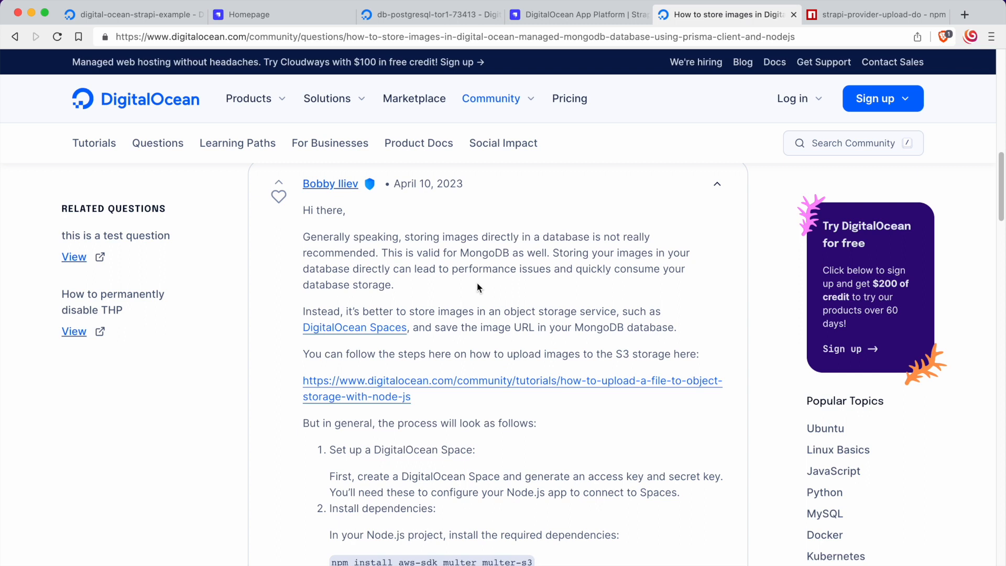
{"action": "left_click_drag", "start_coordinate": [476, 287], "coordinate": [393, 285]}
{"action": "left_click", "coordinate": [452, 269]}
{"action": "left_click", "coordinate": [399, 242]}
{"action": "left_click_drag", "start_coordinate": [410, 311], "coordinate": [594, 311]}
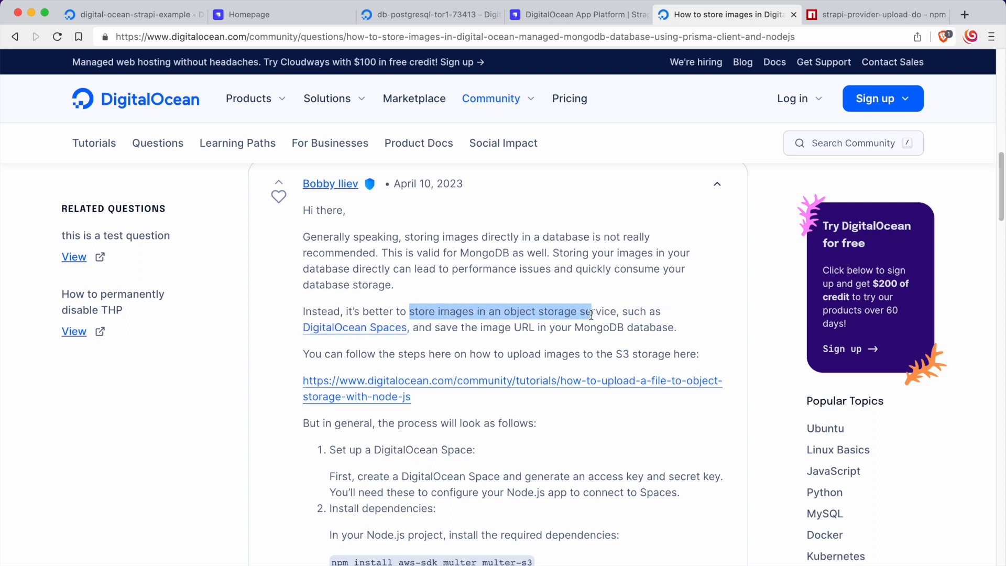
{"action": "left_click", "coordinate": [410, 340]}
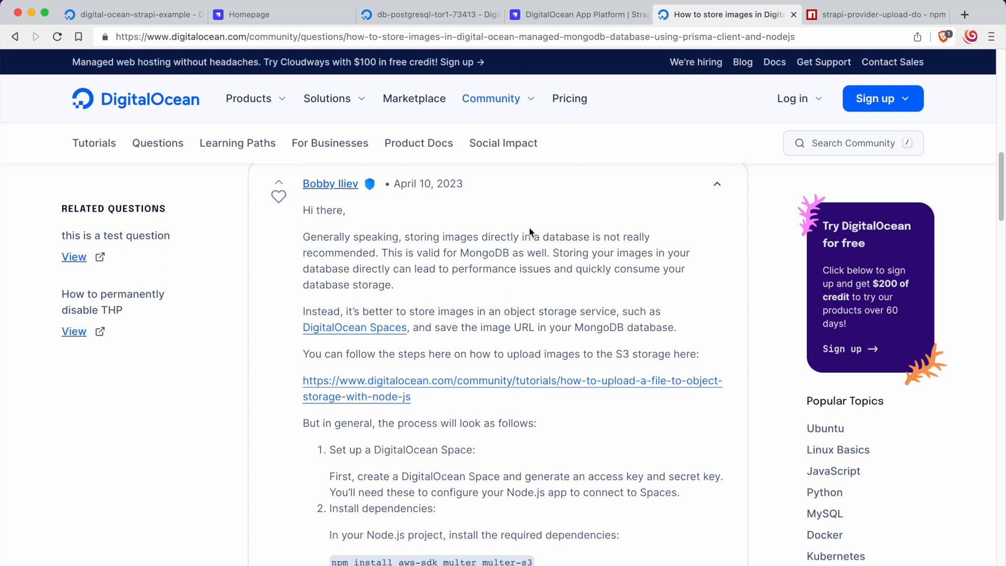
Step: Open the strapi-provider-upload-do npm page, copy the npm i strapi-provider-upload-do command and run it in the project's terminal
{"action": "left_click", "coordinate": [841, 15]}
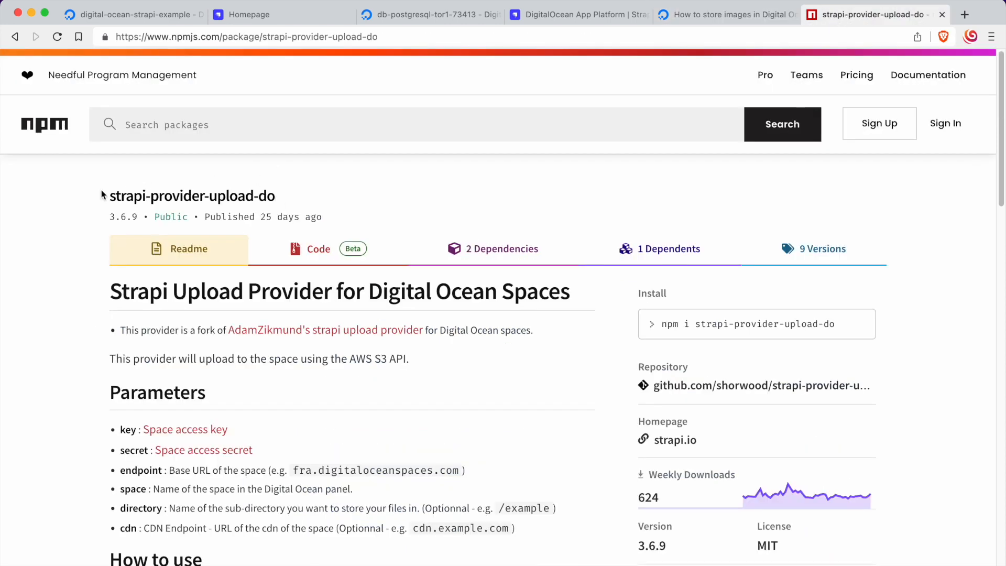
{"action": "left_click_drag", "start_coordinate": [108, 194], "coordinate": [299, 188]}
{"action": "left_click", "coordinate": [299, 188]}
{"action": "scroll", "coordinate": [411, 329], "scroll_direction": "down", "scroll_amount": 5}
{"action": "scroll", "coordinate": [412, 329], "scroll_direction": "up", "scroll_amount": 1}
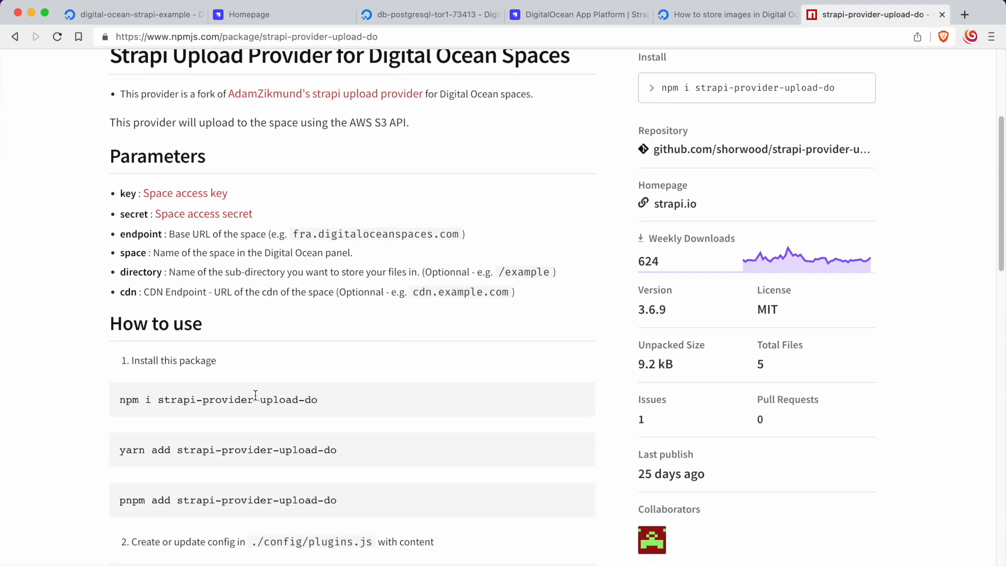
{"action": "left_click_drag", "start_coordinate": [337, 398], "coordinate": [100, 403]}
{"action": "key", "text": "super+c"}
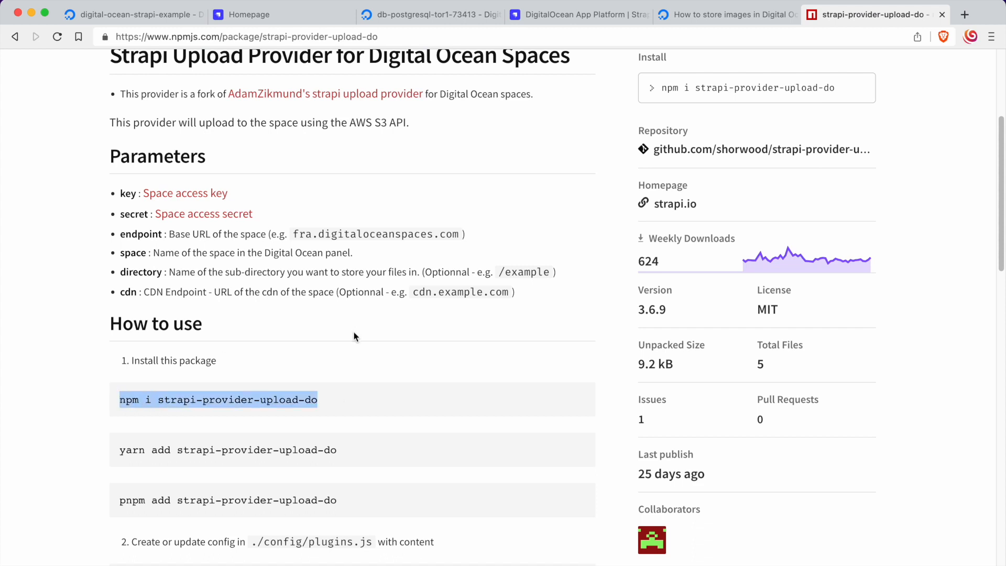
{"action": "key", "text": "super+Tab"}
{"action": "key", "text": "super+Tab"}
{"action": "key", "text": "super+Tab"}
{"action": "key", "text": "super+v"}
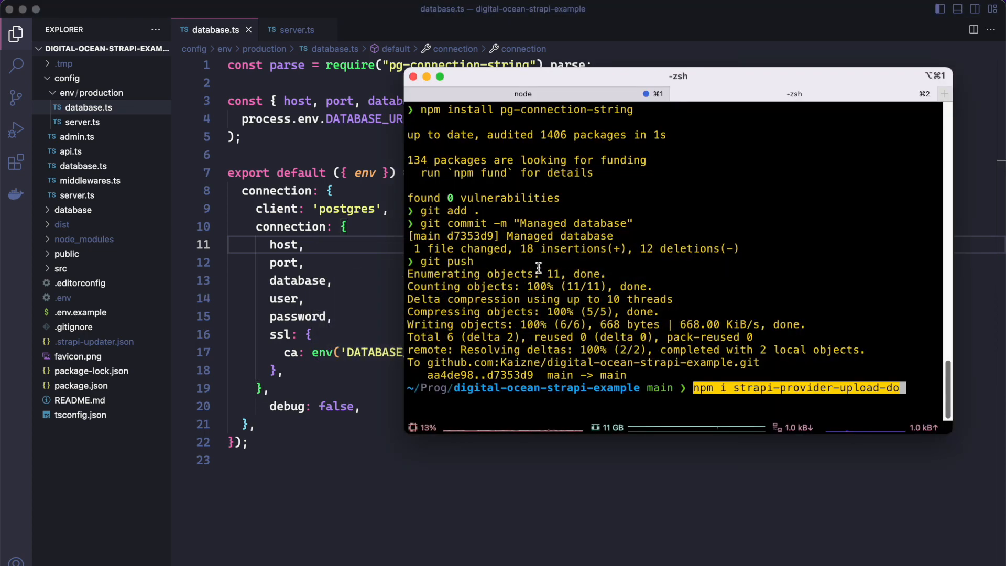
{"action": "key", "text": "Return"}
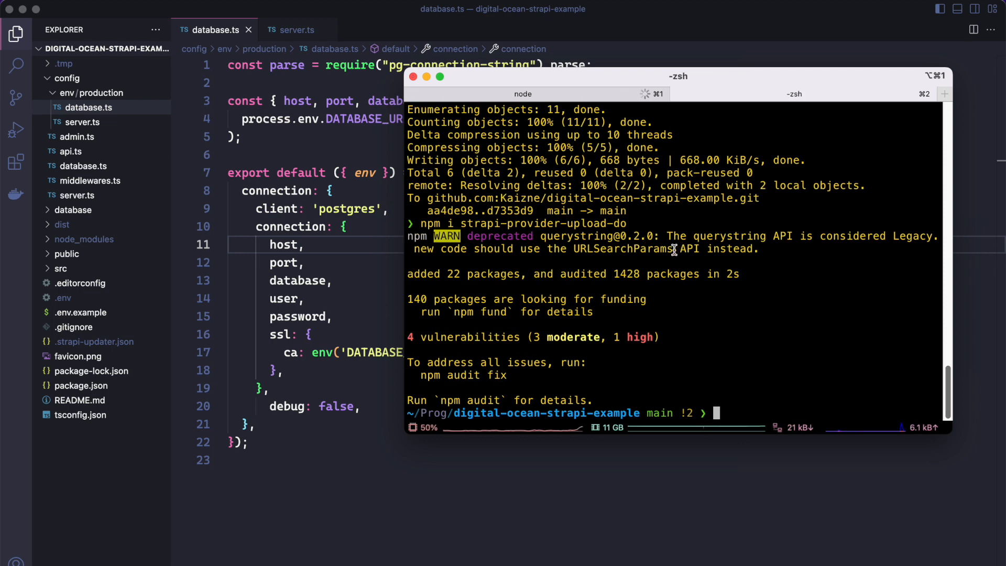
Step: Check the config file name in the npm page's usage instructions and create plugins.ts in the project's config folder in Visual Studio Code
{"action": "key", "text": "super+Tab"}
{"action": "scroll", "coordinate": [386, 312], "scroll_direction": "down", "scroll_amount": 2}
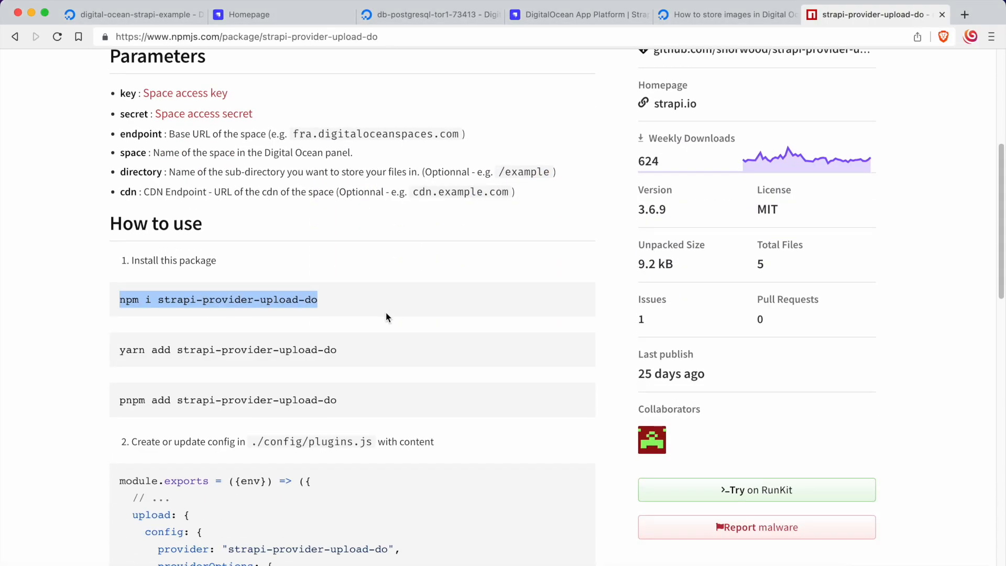
{"action": "left_click", "coordinate": [385, 312]}
{"action": "scroll", "coordinate": [385, 312], "scroll_direction": "down", "scroll_amount": 3}
{"action": "scroll", "coordinate": [385, 317], "scroll_direction": "down", "scroll_amount": 4}
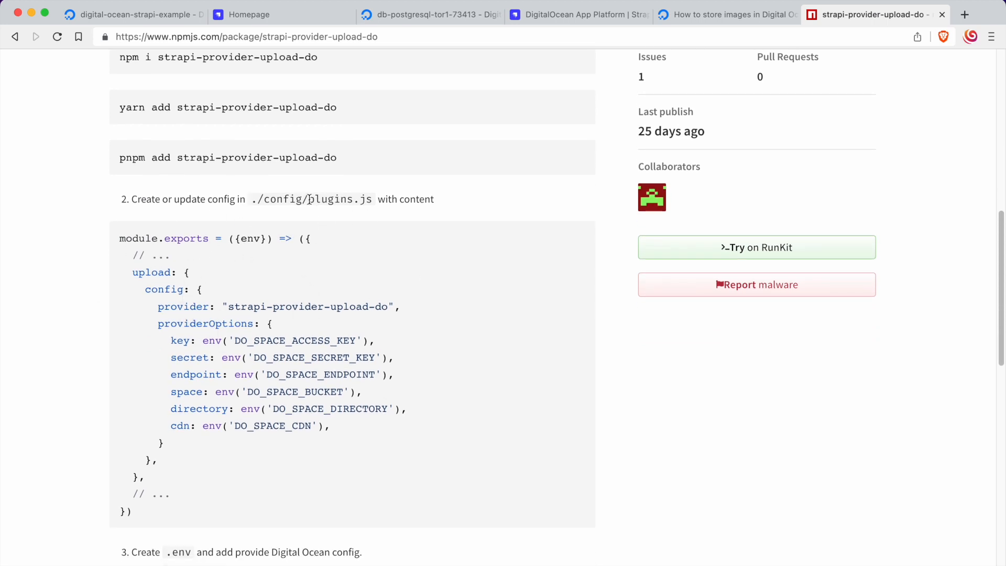
{"action": "left_click_drag", "start_coordinate": [308, 199], "coordinate": [373, 199]}
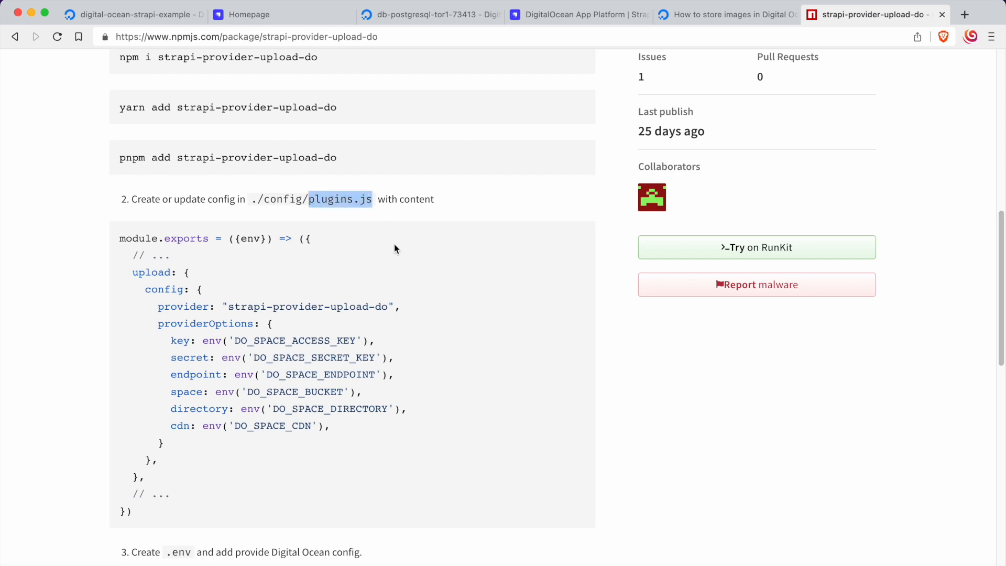
{"action": "key", "text": "super+Tab"}
{"action": "key", "text": "super+Tab"}
{"action": "key", "text": "super+Tab"}
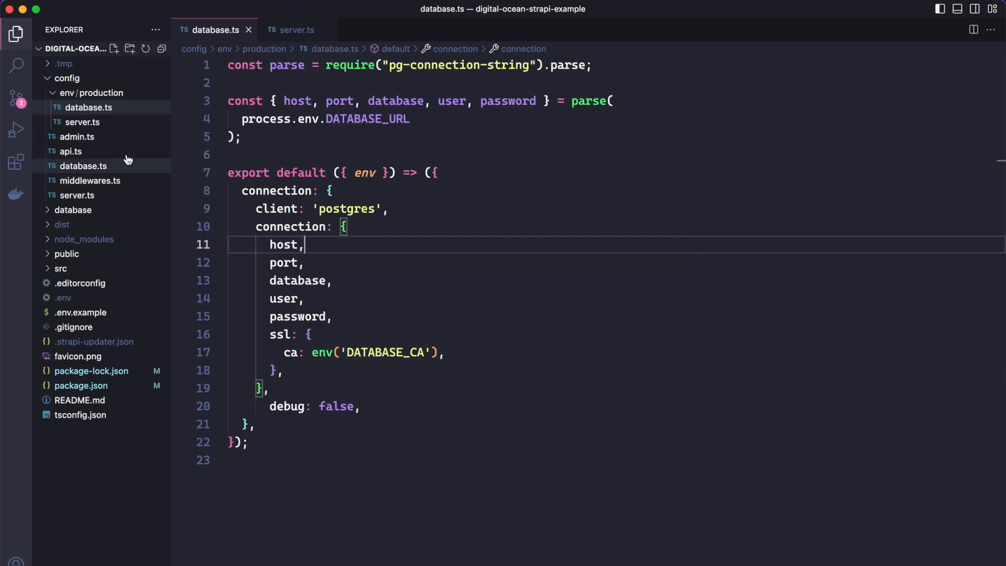
{"action": "left_click", "coordinate": [67, 77]}
{"action": "left_click", "coordinate": [67, 77]}
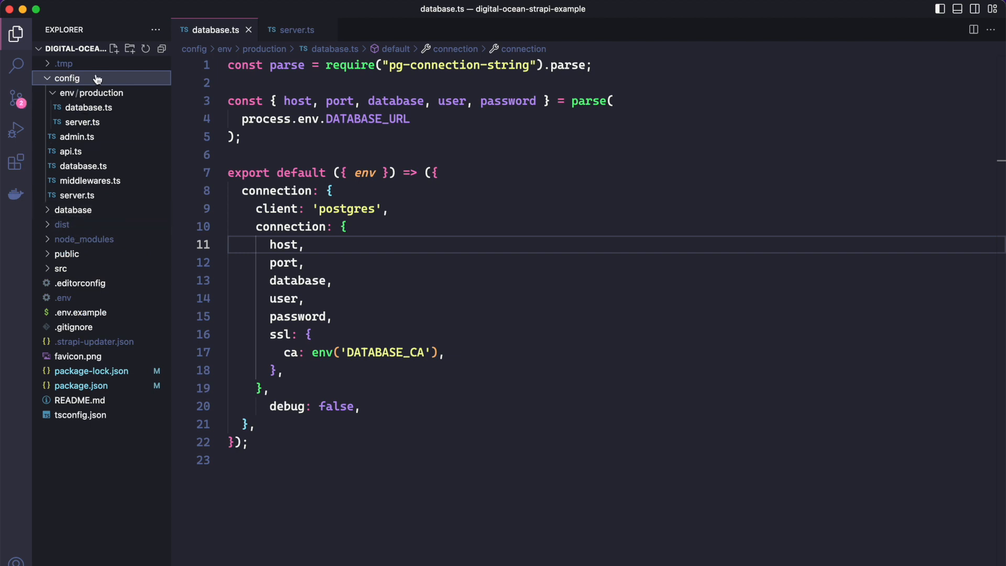
{"action": "left_click", "coordinate": [114, 48]}
{"action": "type", "text": "p"}
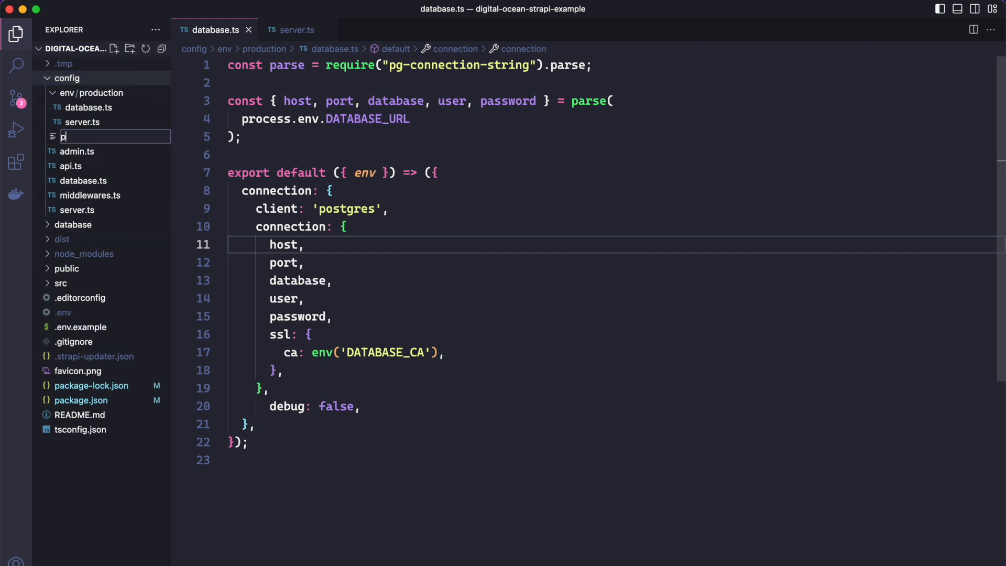
{"action": "type", "text": "lugins.ts"}
{"action": "key", "text": "Return"}
Step: Copy the whole module.exports upload provider example from the npm page into the empty plugins.ts file
{"action": "key", "text": "super+Tab"}
{"action": "key", "text": "super+Tab"}
{"action": "key", "text": "super+Tab"}
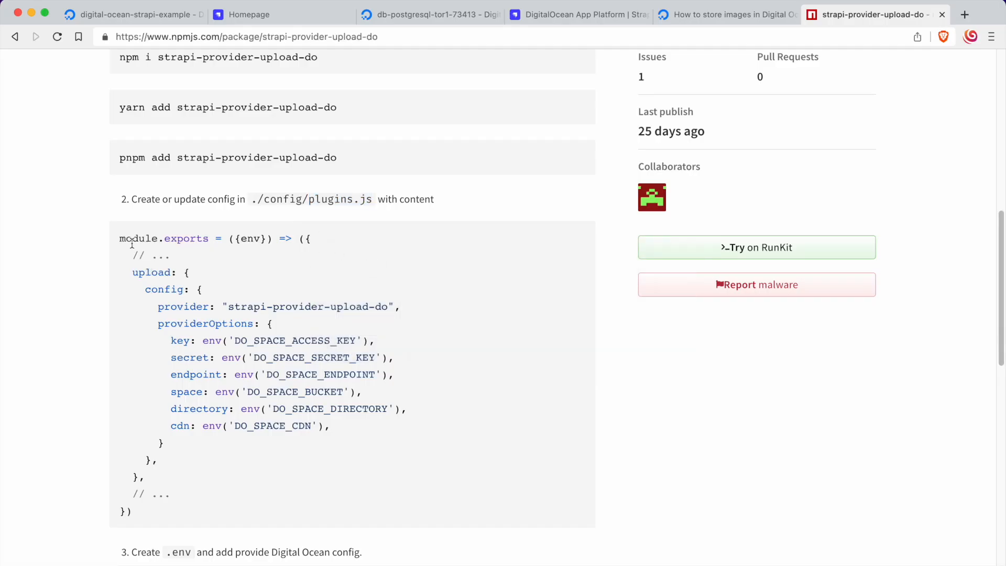
{"action": "left_click_drag", "start_coordinate": [118, 238], "coordinate": [233, 512]}
{"action": "key", "text": "super+c"}
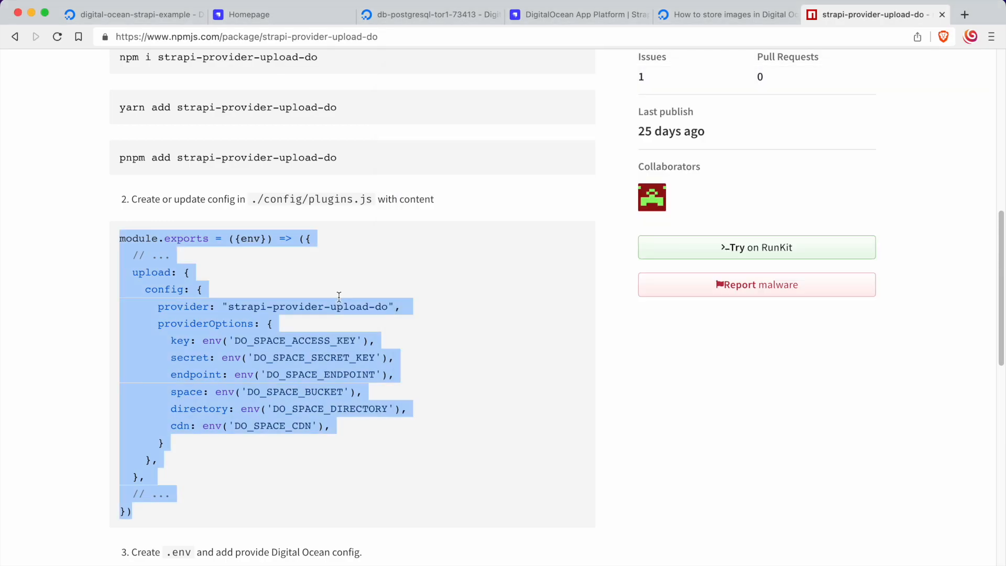
{"action": "key", "text": "super+Tab"}
{"action": "key", "text": "super+Tab"}
{"action": "key", "text": "super+v"}
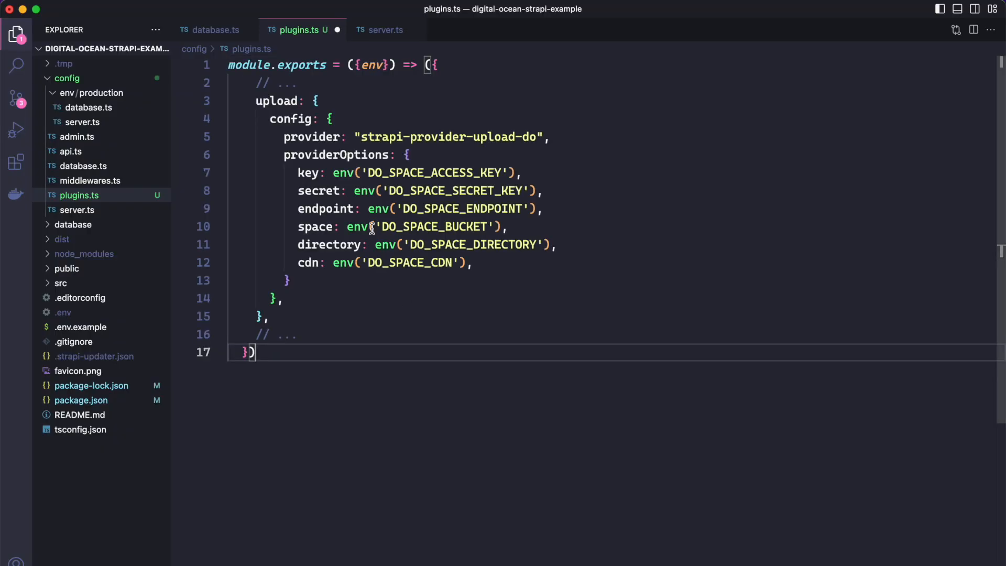
Step: Delete both "// ..." placeholder comment lines from plugins.ts and save the file
{"action": "left_click_drag", "start_coordinate": [338, 84], "coordinate": [127, 85]}
{"action": "key", "text": "BackSpace"}
{"action": "key", "text": "BackSpace"}
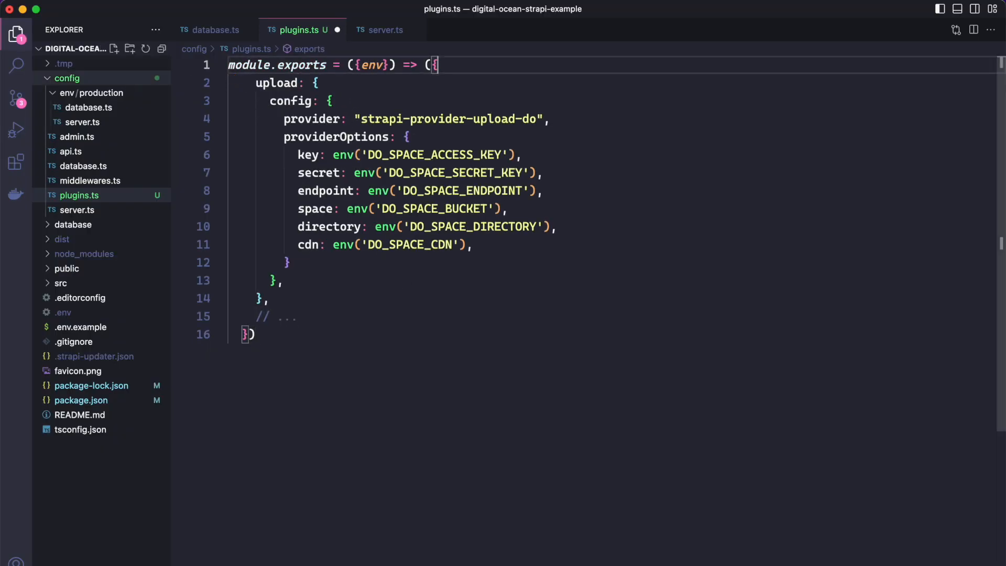
{"action": "left_click_drag", "start_coordinate": [309, 316], "coordinate": [157, 318]}
{"action": "key", "text": "BackSpace"}
{"action": "key", "text": "BackSpace"}
{"action": "key", "text": "super+s"}
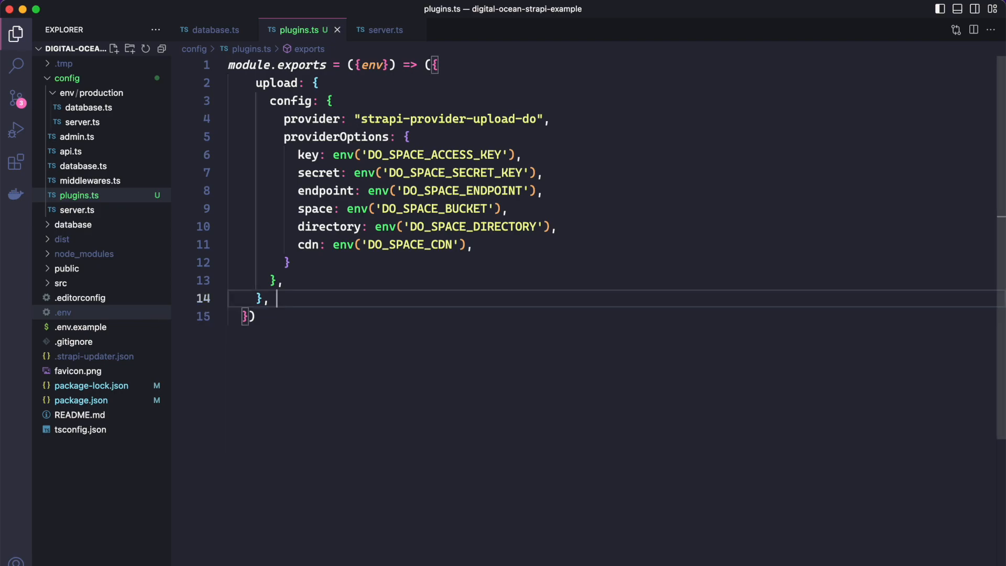
Step: Check the provider parameters on the npm page and remove the optional directory and cdn entries from providerOptions in plugins.ts
{"action": "key", "text": "super+Tab"}
{"action": "scroll", "coordinate": [313, 392], "scroll_direction": "down", "scroll_amount": 4}
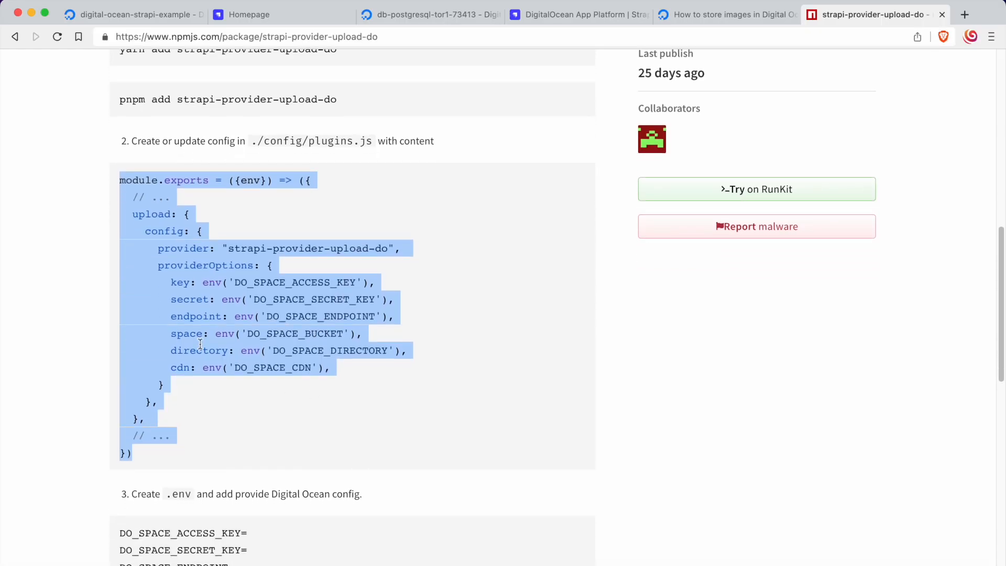
{"action": "scroll", "coordinate": [200, 343], "scroll_direction": "up", "scroll_amount": 11}
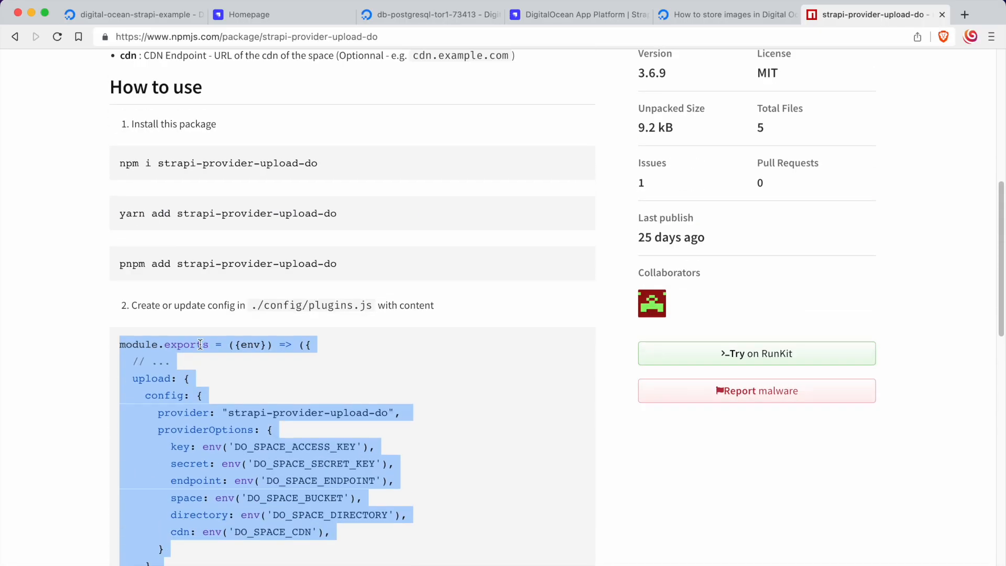
{"action": "scroll", "coordinate": [200, 344], "scroll_direction": "up", "scroll_amount": 3}
{"action": "scroll", "coordinate": [260, 366], "scroll_direction": "down", "scroll_amount": 7}
{"action": "key", "text": "super+Tab"}
{"action": "left_click", "coordinate": [339, 245]}
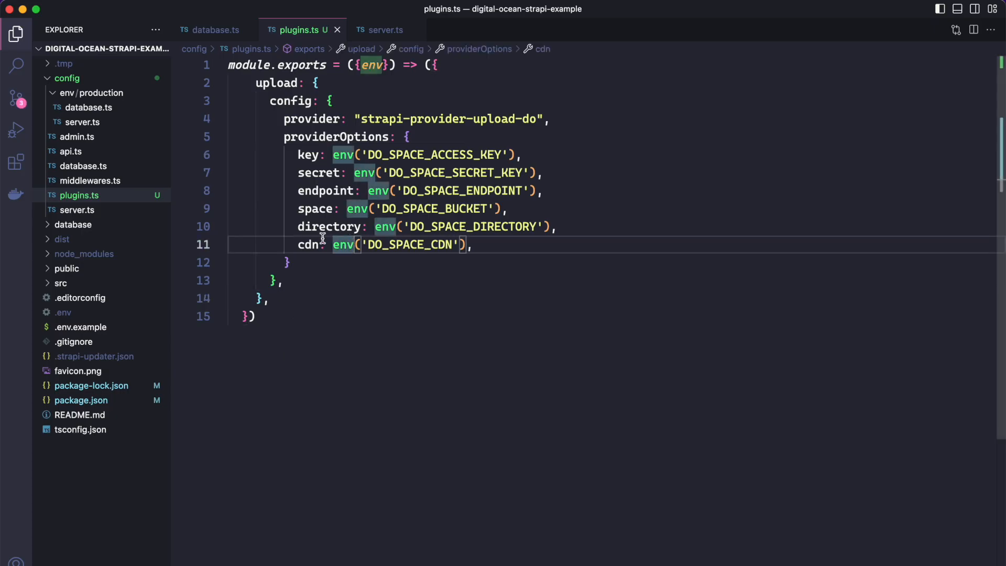
{"action": "left_click", "coordinate": [461, 245]}
{"action": "left_click_drag", "start_coordinate": [473, 245], "coordinate": [185, 222]}
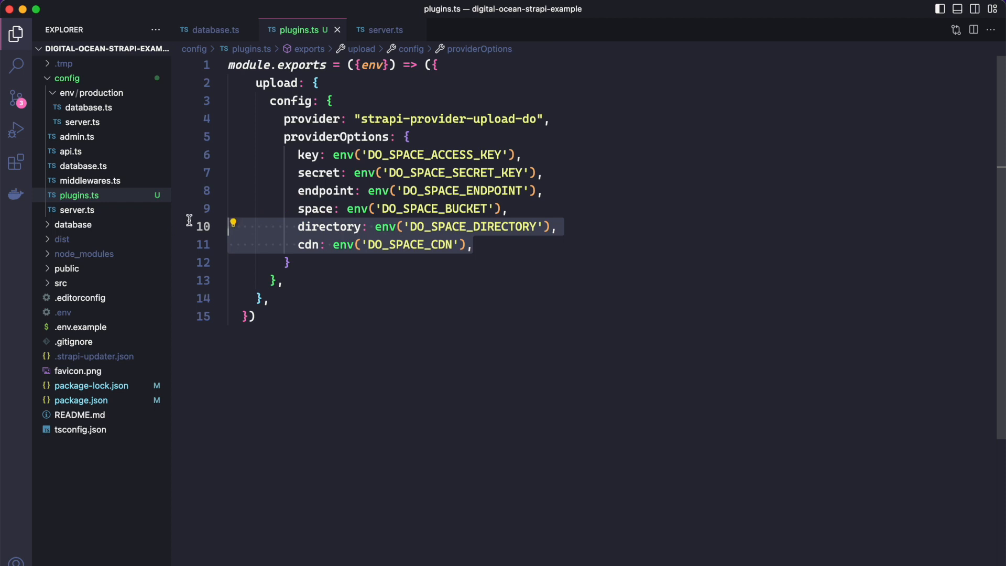
{"action": "key", "text": "BackSpace"}
{"action": "key", "text": "BackSpace"}
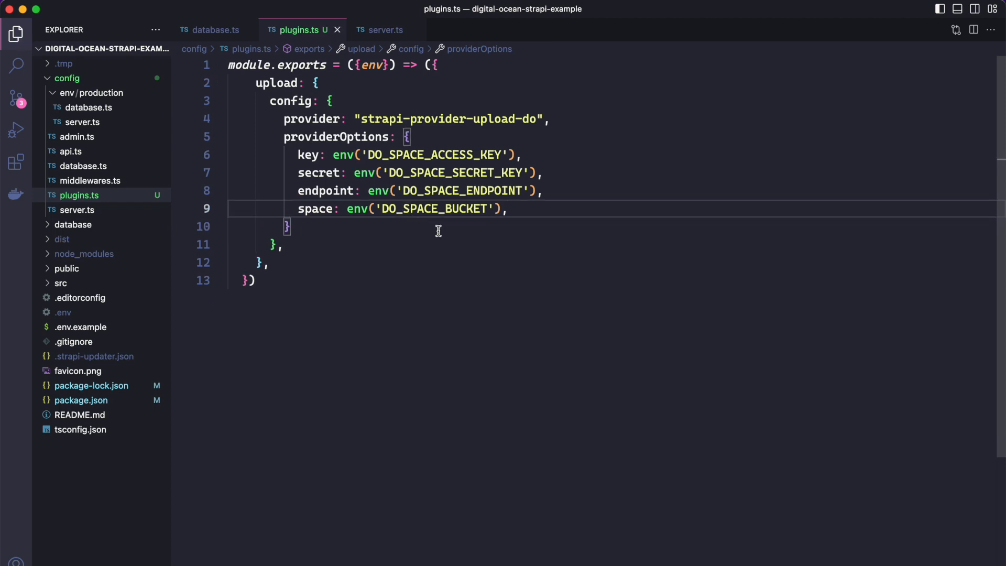
{"action": "key", "text": "BackSpace"}
Step: Switch to the terminal and stage all changes in the digital-ocean-strapi-example repository with git add
{"action": "key", "text": "super+Tab"}
{"action": "scroll", "coordinate": [407, 281], "scroll_direction": "down", "scroll_amount": 10}
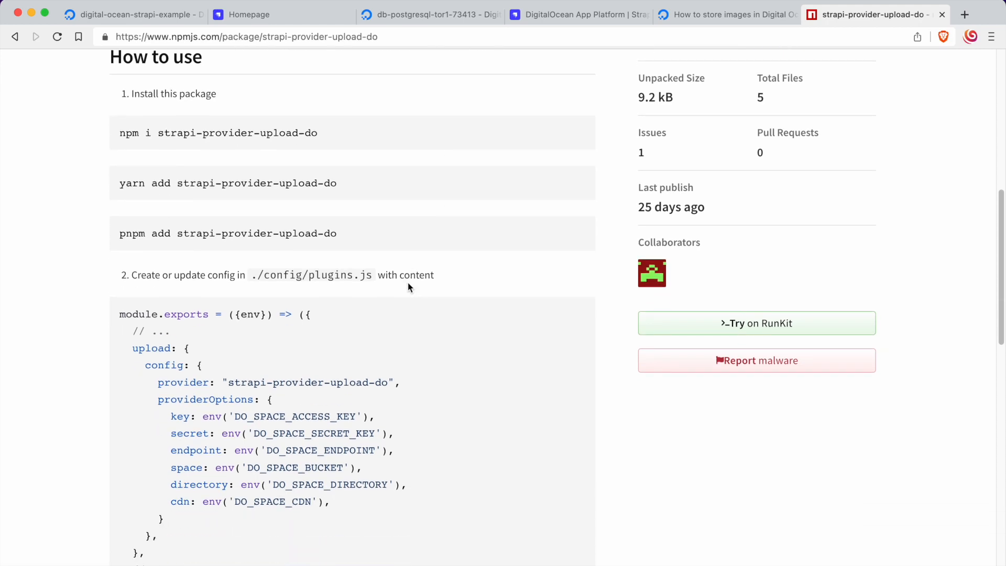
{"action": "key", "text": "super+Tab"}
{"action": "key", "text": "super+Tab"}
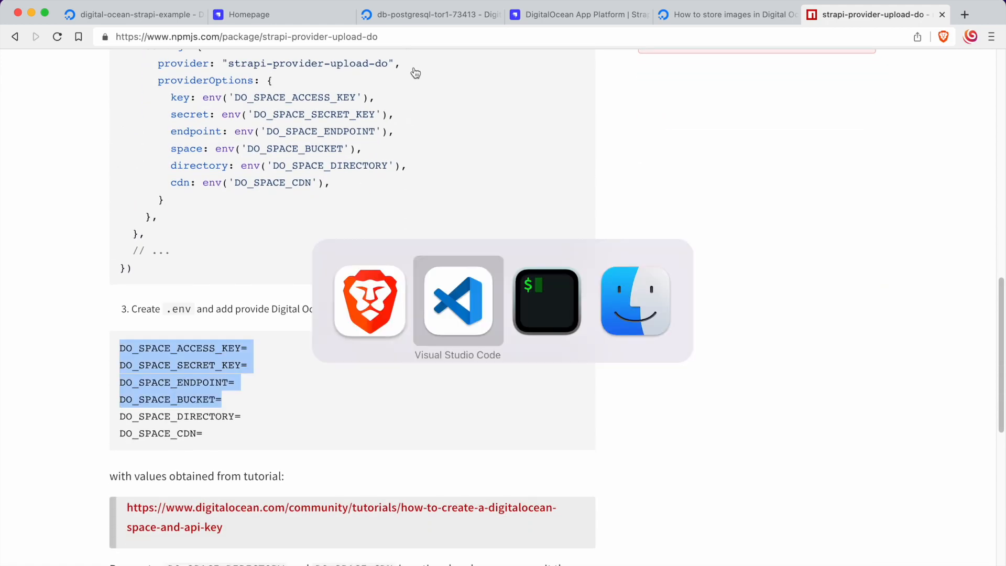
{"action": "type", "text": "git "}
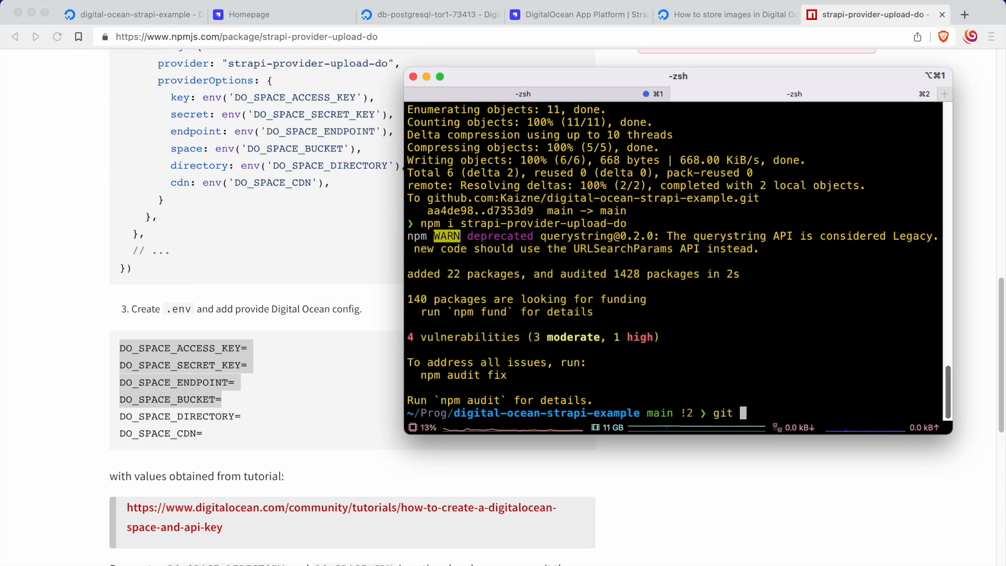
{"action": "type", "text": "add ."}
{"action": "key", "text": "Return"}
Step: Commit the staged changes with the message "Digital ocean spaces" and push them to the remote repository
{"action": "type", "text": "g"}
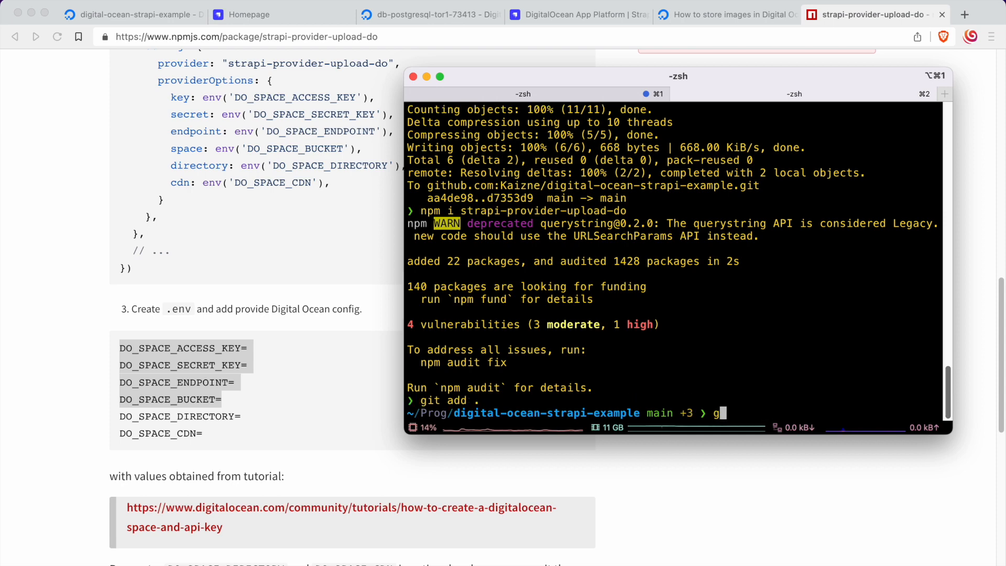
{"action": "type", "text": "it commit -m \""}
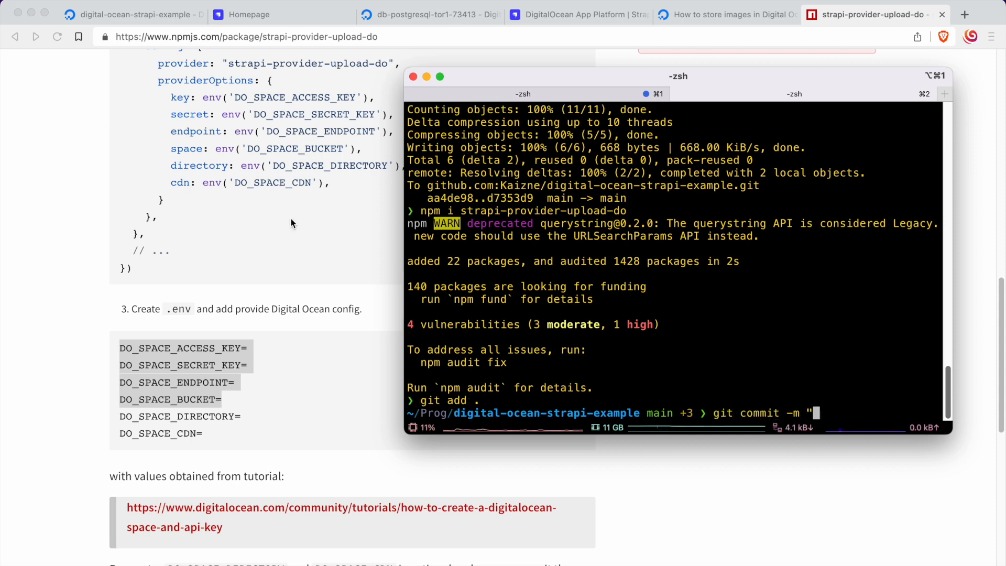
{"action": "scroll", "coordinate": [275, 241], "scroll_direction": "up", "scroll_amount": 9}
{"action": "scroll", "coordinate": [275, 241], "scroll_direction": "up", "scroll_amount": 5}
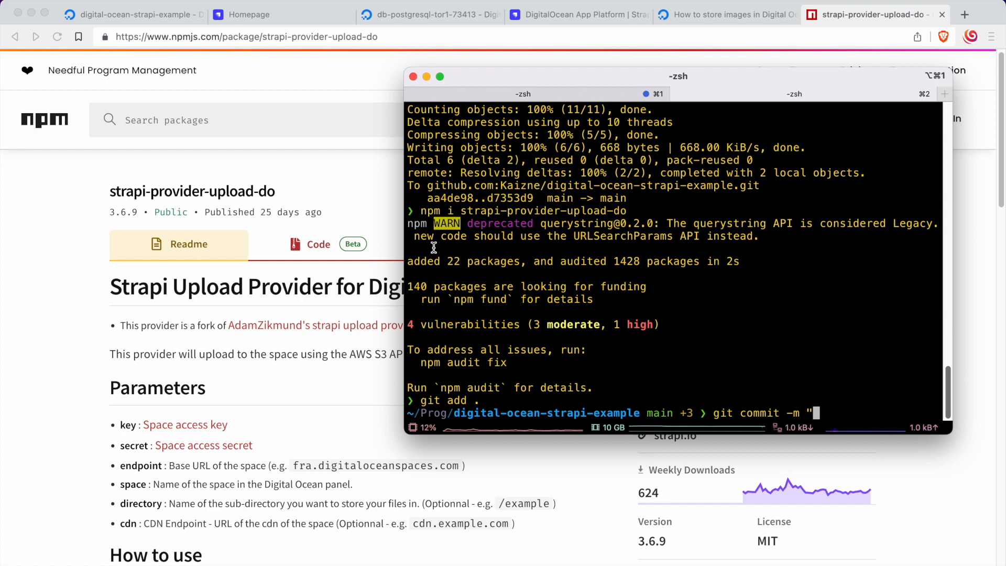
{"action": "type", "text": "al ocean spaces\""}
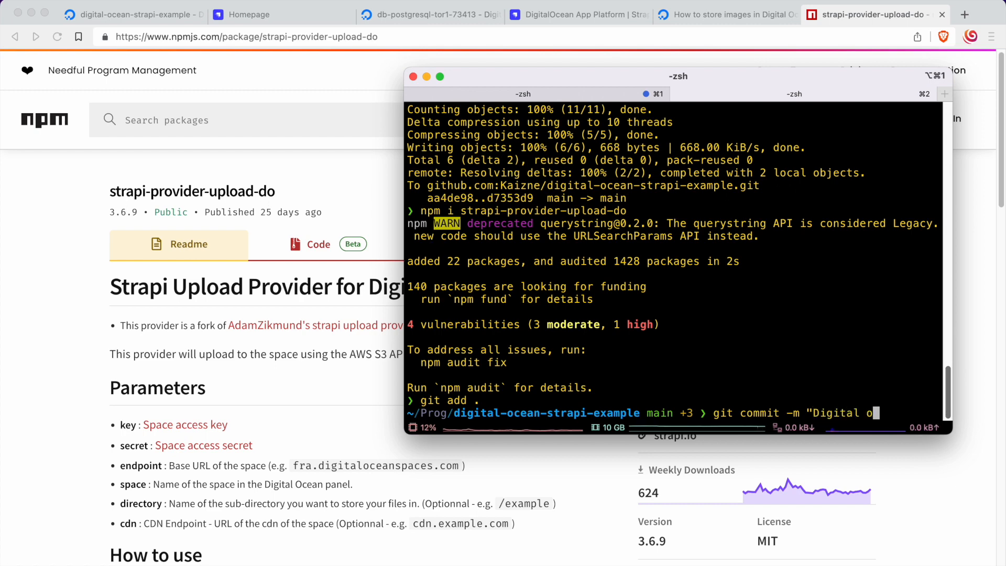
{"action": "key", "text": "Return"}
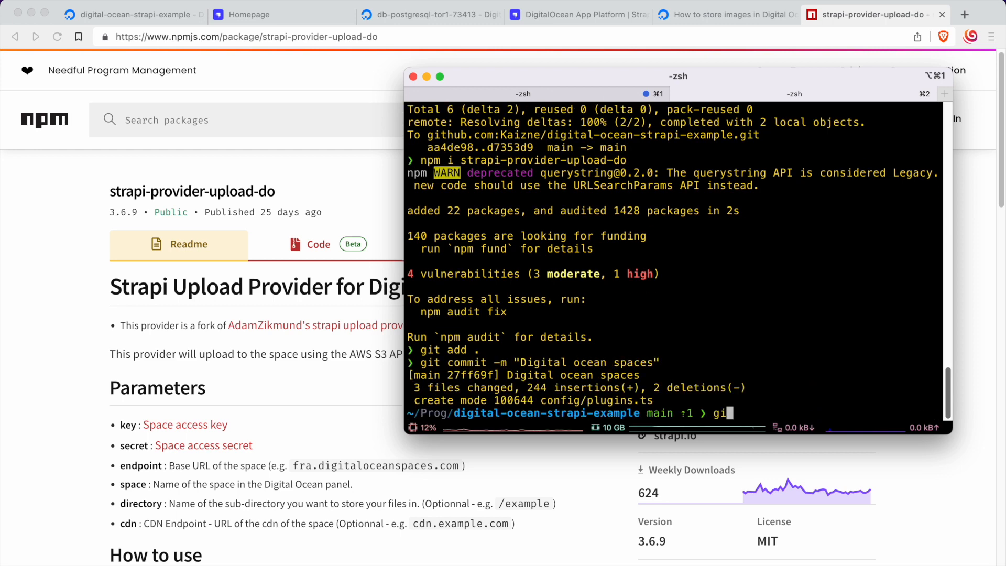
{"action": "type", "text": "git push"}
{"action": "key", "text": "Return"}
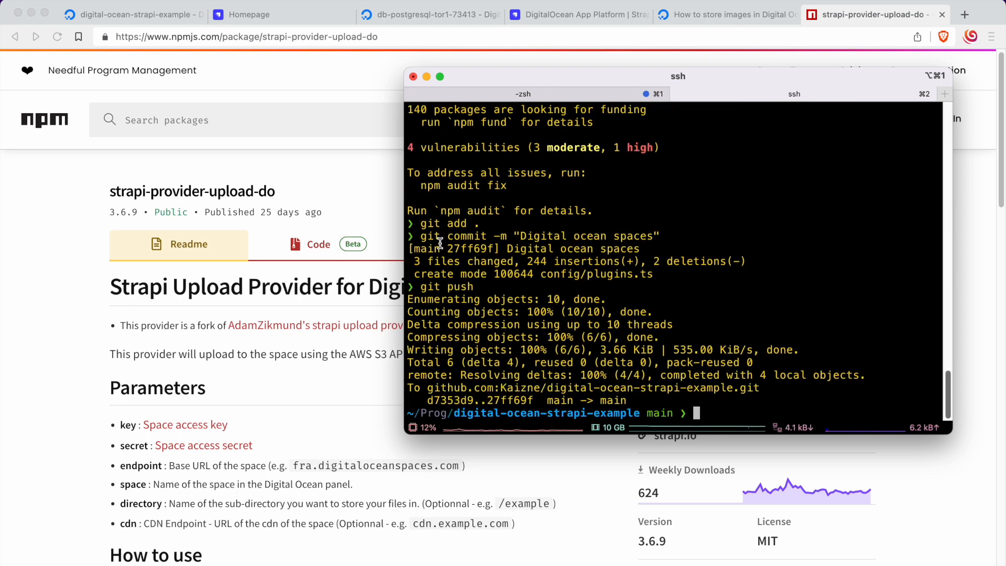
Step: Open the digital-ocean-strapi-example project in DigitalOcean in the browser and start creating a new Spaces bucket
{"action": "left_click", "coordinate": [391, 193]}
{"action": "left_click", "coordinate": [121, 13]}
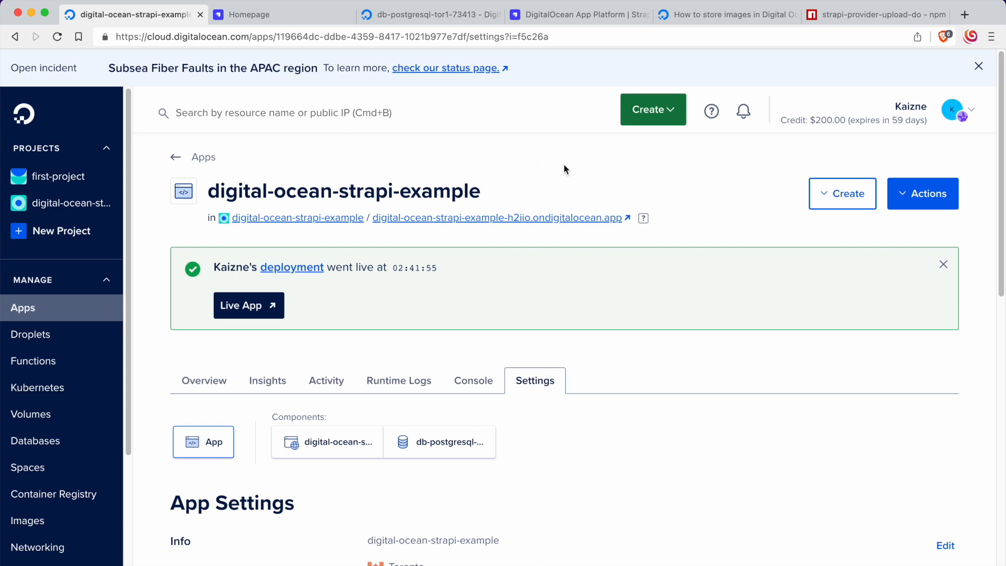
{"action": "left_click", "coordinate": [105, 203]}
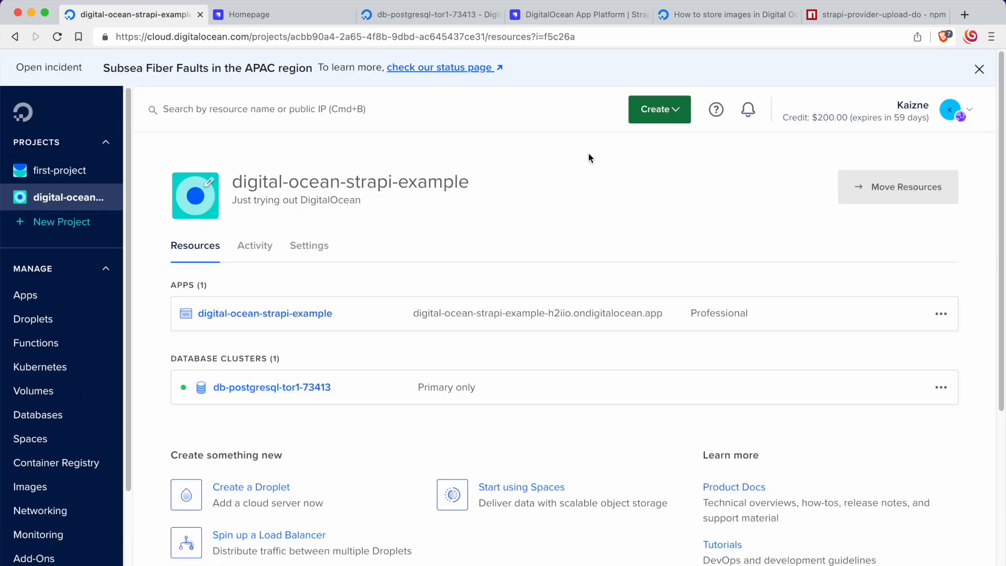
{"action": "left_click", "coordinate": [659, 119]}
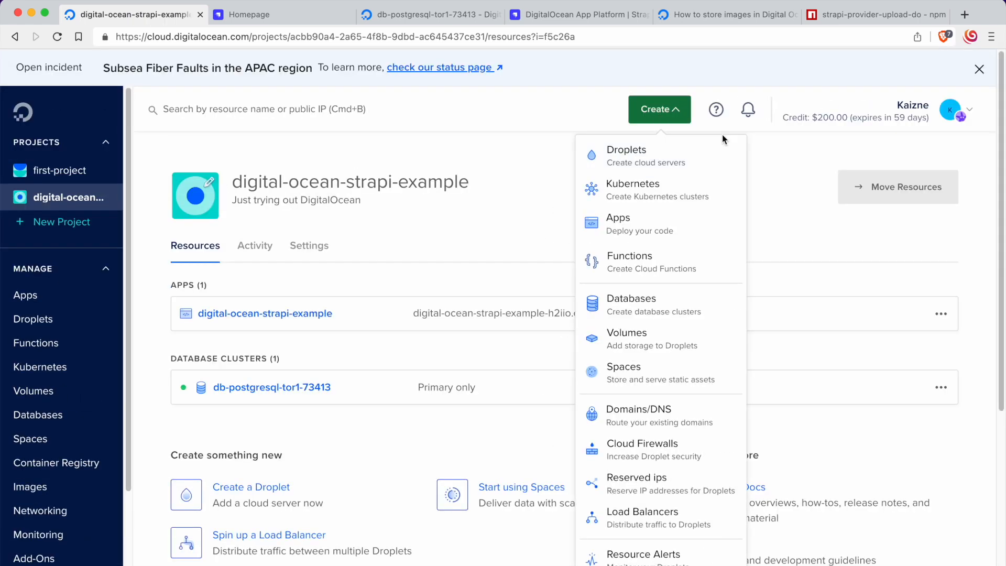
{"action": "left_click", "coordinate": [623, 377]}
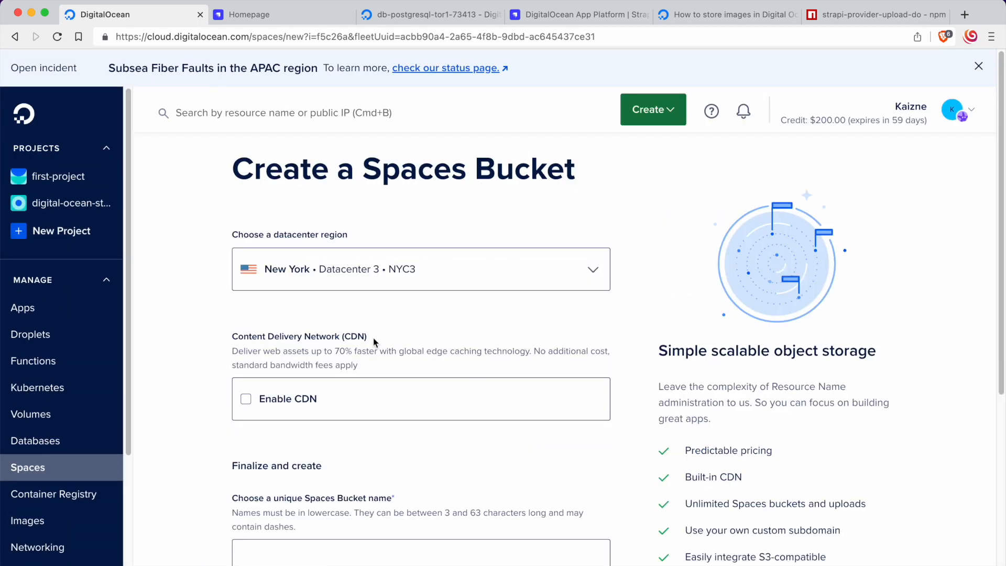
Step: Browse the datacenter regions for the Spaces bucket and choose New York, Datacenter 3, NYC3
{"action": "left_click", "coordinate": [346, 269]}
{"action": "scroll", "coordinate": [336, 399], "scroll_direction": "down", "scroll_amount": 5}
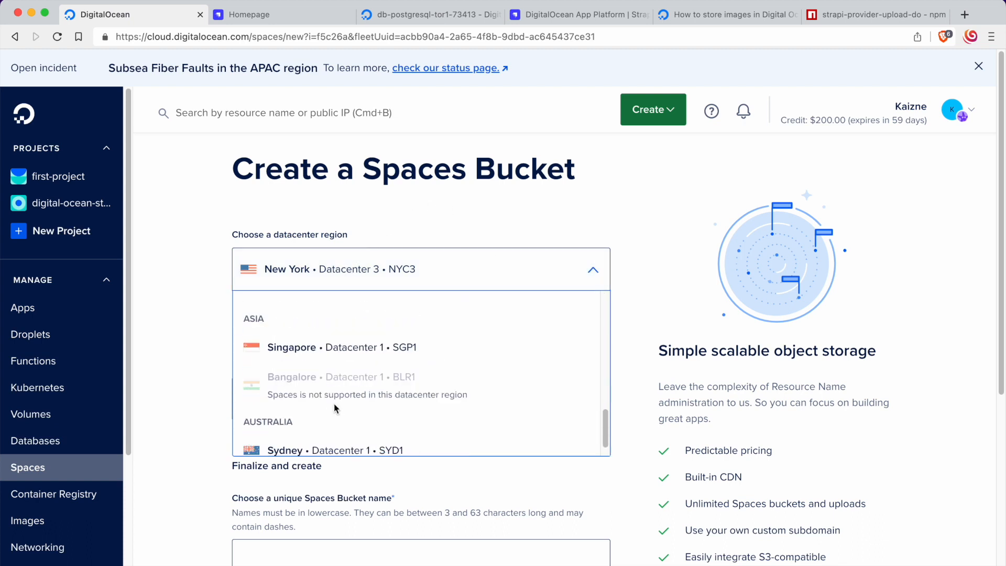
{"action": "scroll", "coordinate": [334, 404], "scroll_direction": "up", "scroll_amount": 5}
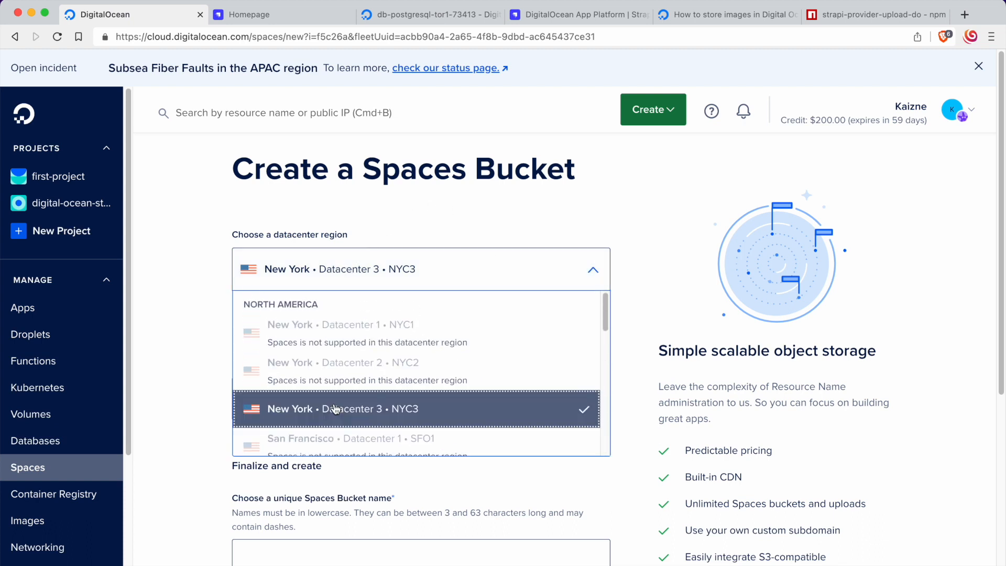
{"action": "scroll", "coordinate": [349, 351], "scroll_direction": "down", "scroll_amount": 4}
{"action": "scroll", "coordinate": [348, 351], "scroll_direction": "up", "scroll_amount": 3}
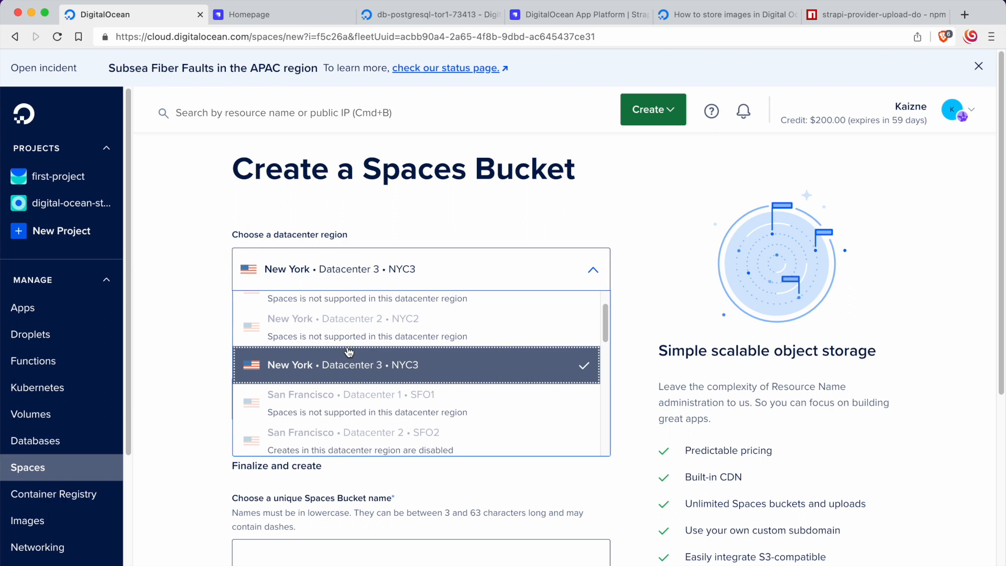
{"action": "left_click", "coordinate": [411, 266]}
{"action": "left_click", "coordinate": [413, 265]}
{"action": "left_click", "coordinate": [414, 264]}
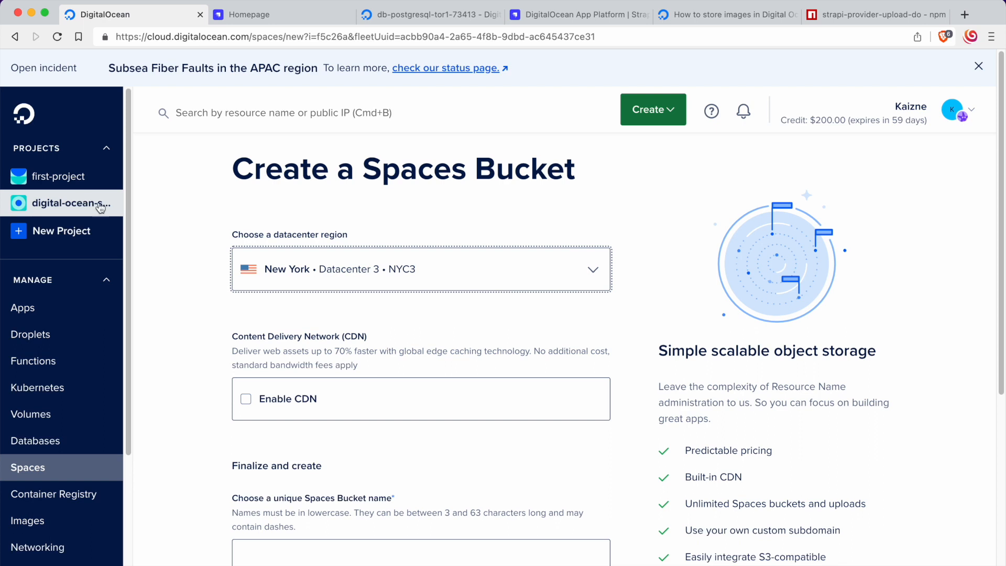
{"action": "left_click", "coordinate": [338, 275]}
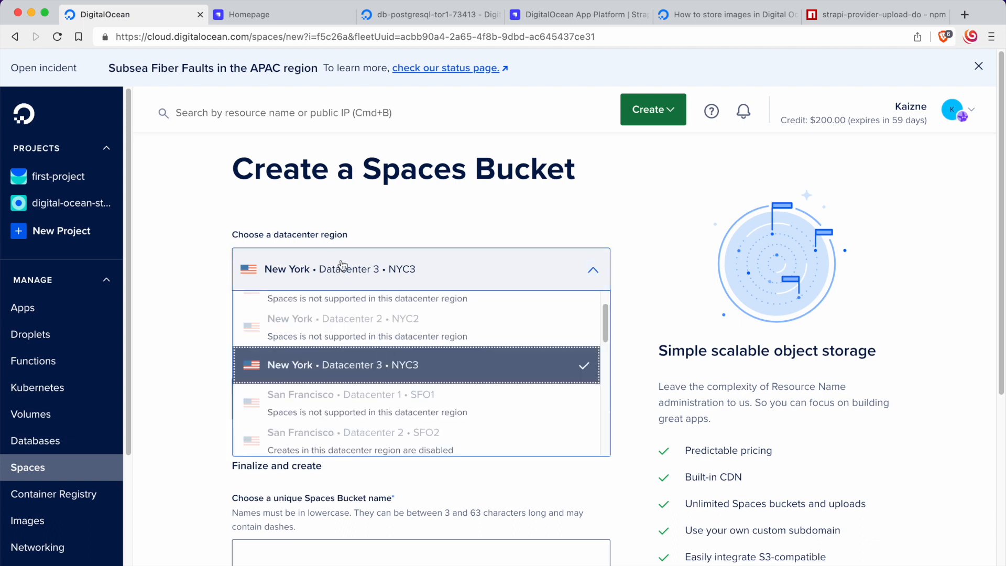
{"action": "scroll", "coordinate": [348, 369], "scroll_direction": "down", "scroll_amount": 2}
{"action": "scroll", "coordinate": [352, 361], "scroll_direction": "up", "scroll_amount": 2}
{"action": "left_click", "coordinate": [351, 365]}
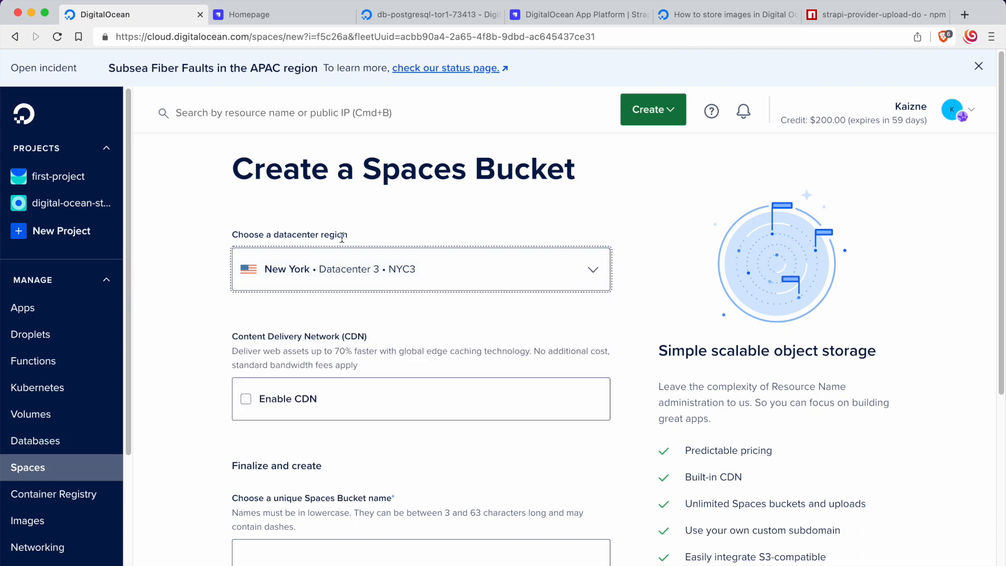
{"action": "left_click", "coordinate": [343, 268]}
{"action": "scroll", "coordinate": [365, 344], "scroll_direction": "down", "scroll_amount": 2}
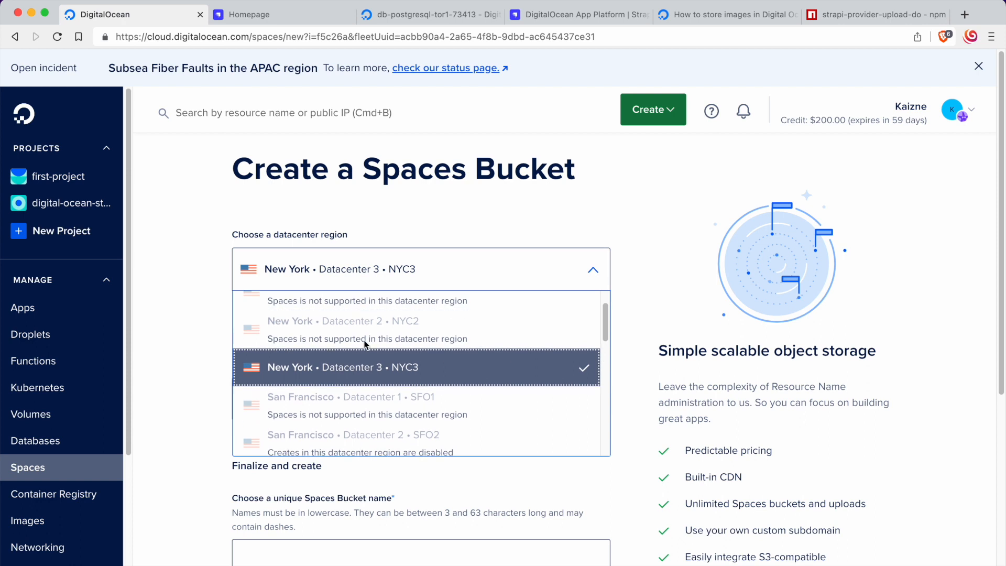
{"action": "scroll", "coordinate": [365, 344], "scroll_direction": "up", "scroll_amount": 2}
{"action": "left_click", "coordinate": [396, 389]}
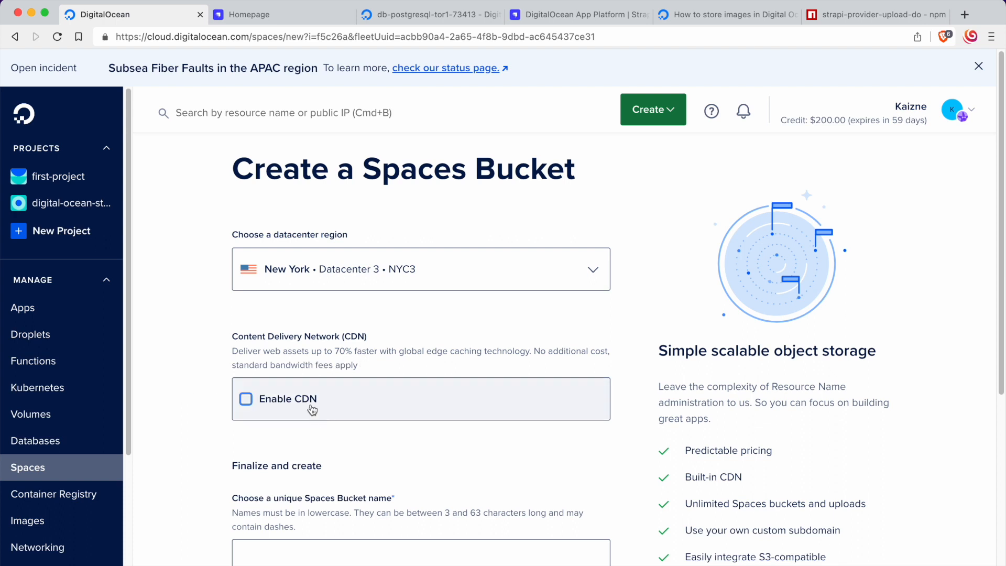
{"action": "mouse_move", "coordinate": [374, 366]}
{"action": "left_mouse_down"}
{"action": "mouse_move", "coordinate": [231, 338]}
{"action": "mouse_move", "coordinate": [365, 366]}
{"action": "left_mouse_up"}
{"action": "left_click", "coordinate": [231, 345]}
{"action": "left_click", "coordinate": [364, 372]}
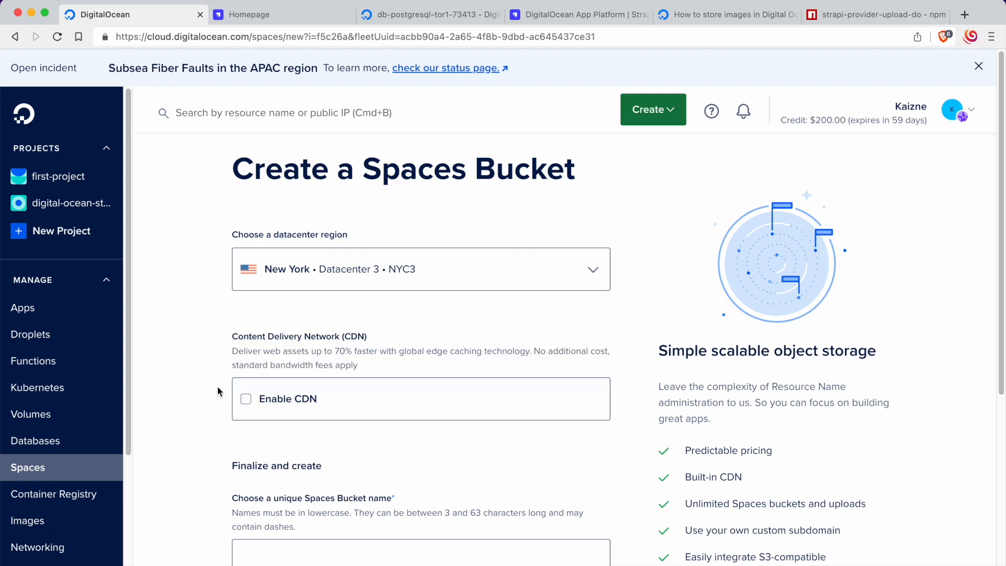
Step: Name the Spaces bucket digital-ocean-strapi-example, leaving the CDN disabled
{"action": "scroll", "coordinate": [318, 420], "scroll_direction": "down", "scroll_amount": 1}
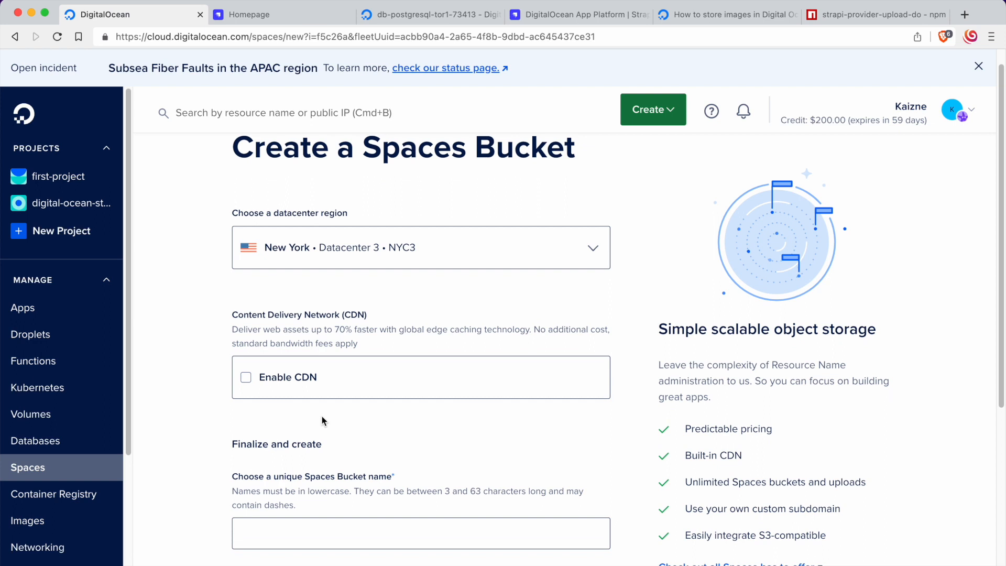
{"action": "scroll", "coordinate": [322, 421], "scroll_direction": "down", "scroll_amount": 3}
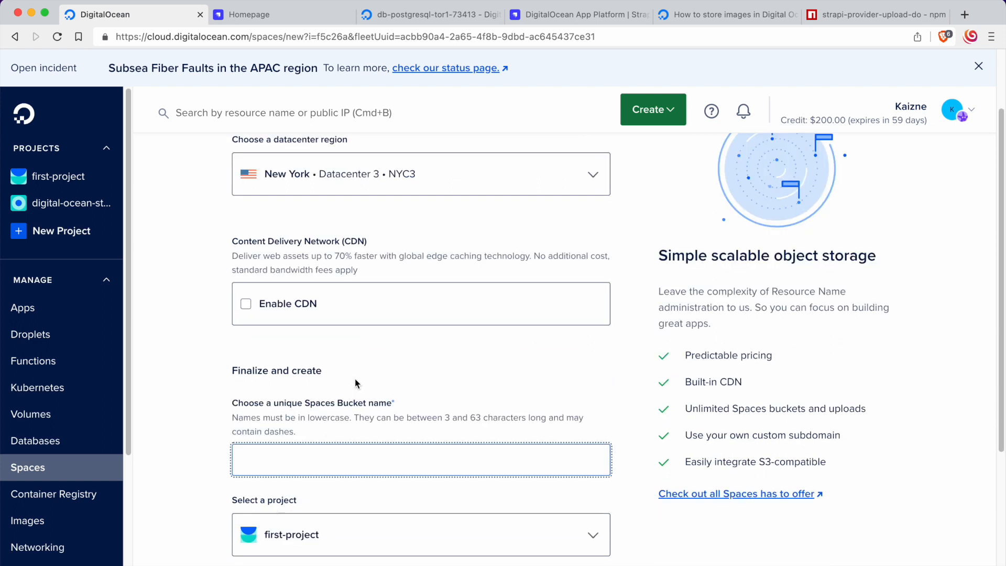
{"action": "type", "text": "digital"}
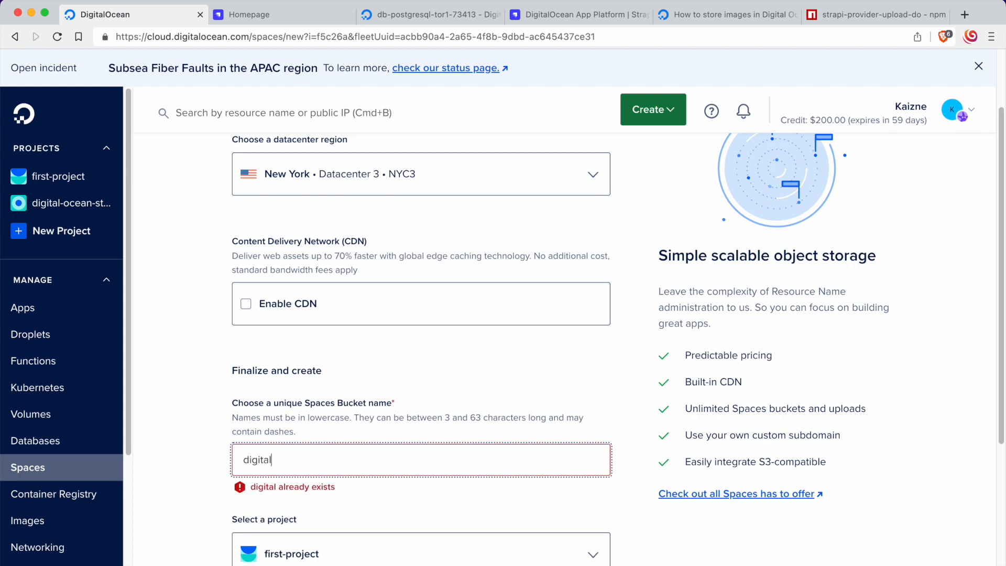
{"action": "type", "text": "-ocean-strapi-exampoe"}
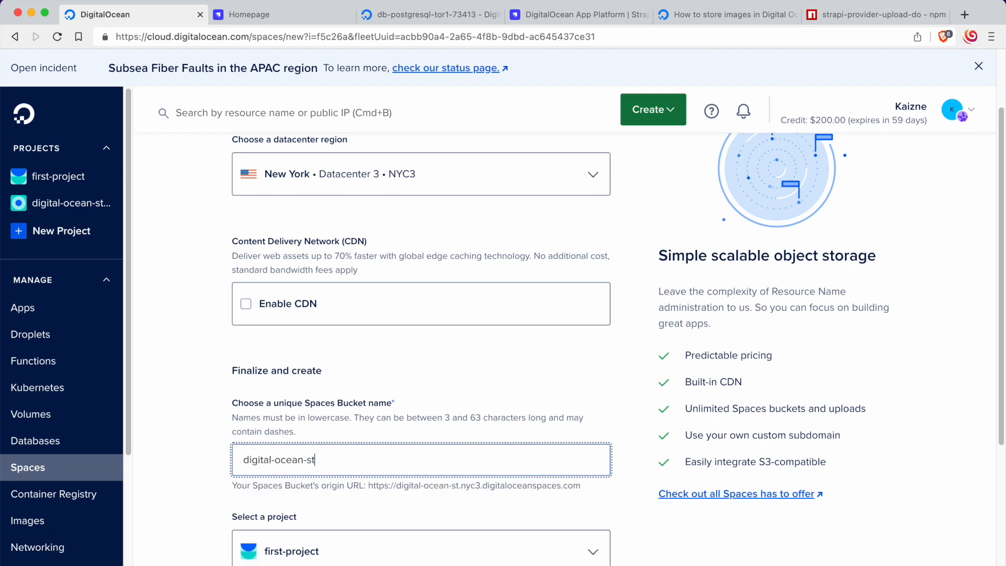
{"action": "key", "text": "BackSpace"}
{"action": "key", "text": "BackSpace"}
{"action": "type", "text": "le"}
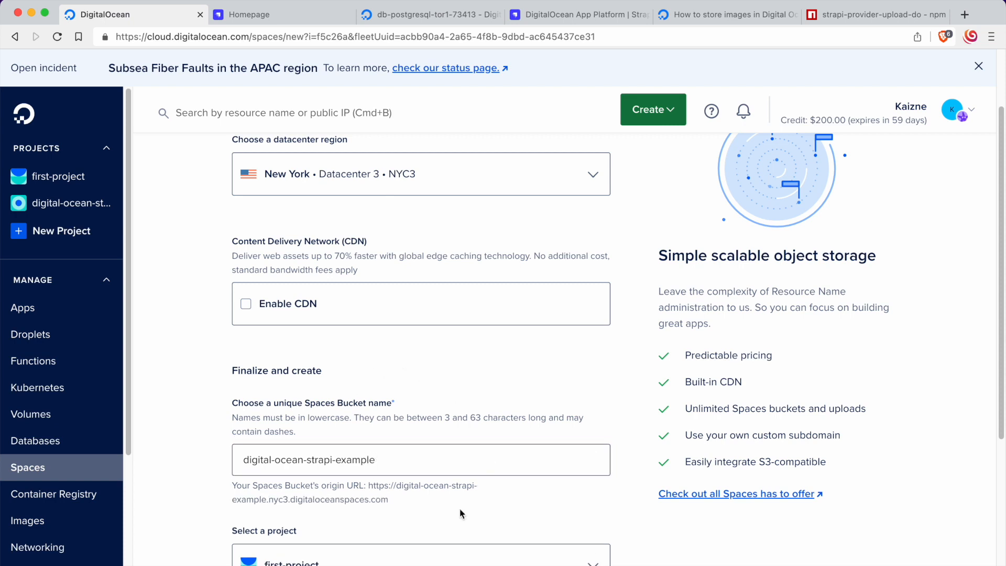
Step: Assign the Spaces bucket to the digital-ocean-strapi-example project
{"action": "scroll", "coordinate": [366, 445], "scroll_direction": "down", "scroll_amount": 5}
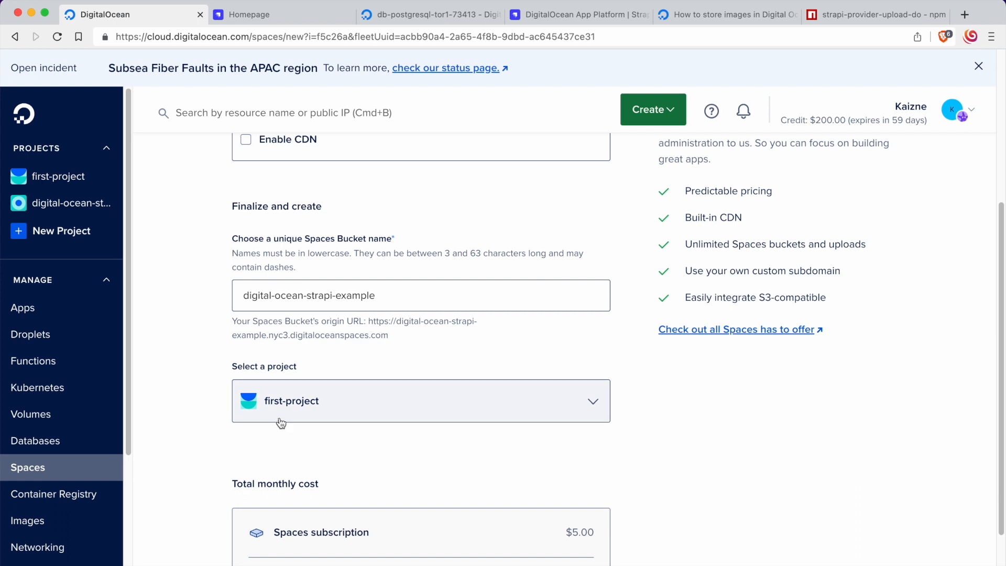
{"action": "left_click", "coordinate": [275, 401]}
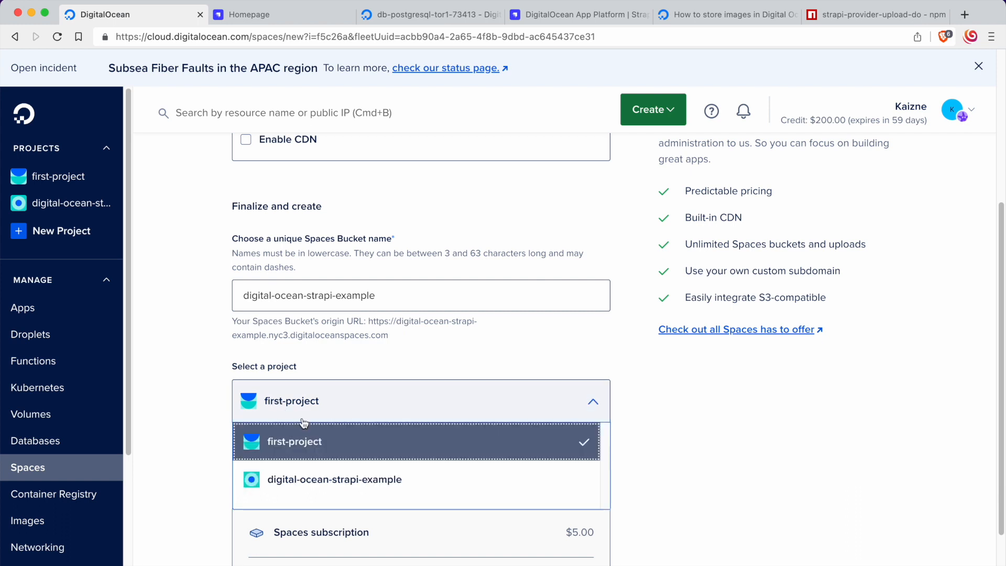
{"action": "left_click", "coordinate": [343, 479]}
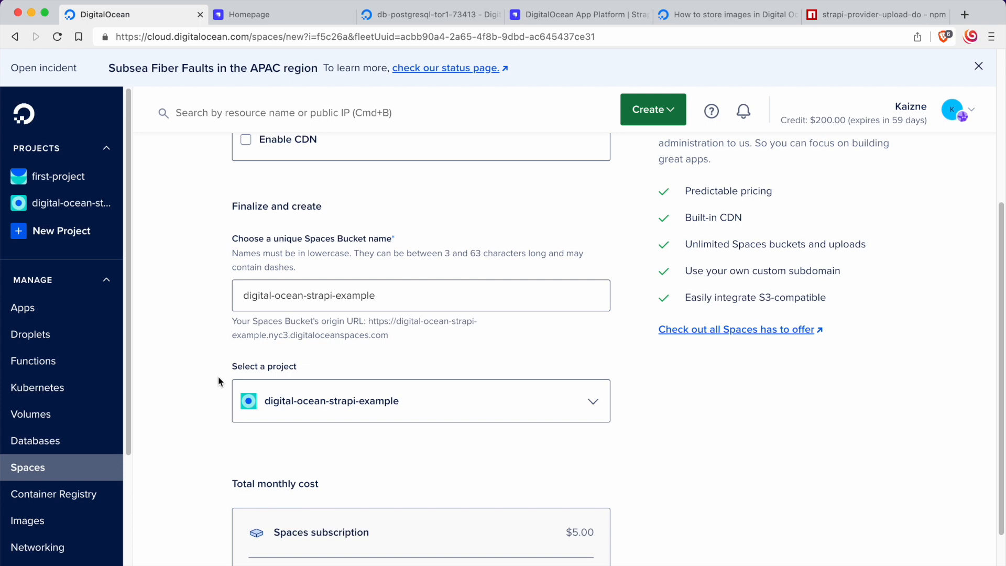
Step: Review the bucket's total monthly cost and create the Spaces bucket
{"action": "scroll", "coordinate": [218, 377], "scroll_direction": "up", "scroll_amount": 3}
{"action": "scroll", "coordinate": [218, 377], "scroll_direction": "down", "scroll_amount": 5}
{"action": "scroll", "coordinate": [218, 379], "scroll_direction": "down", "scroll_amount": 1}
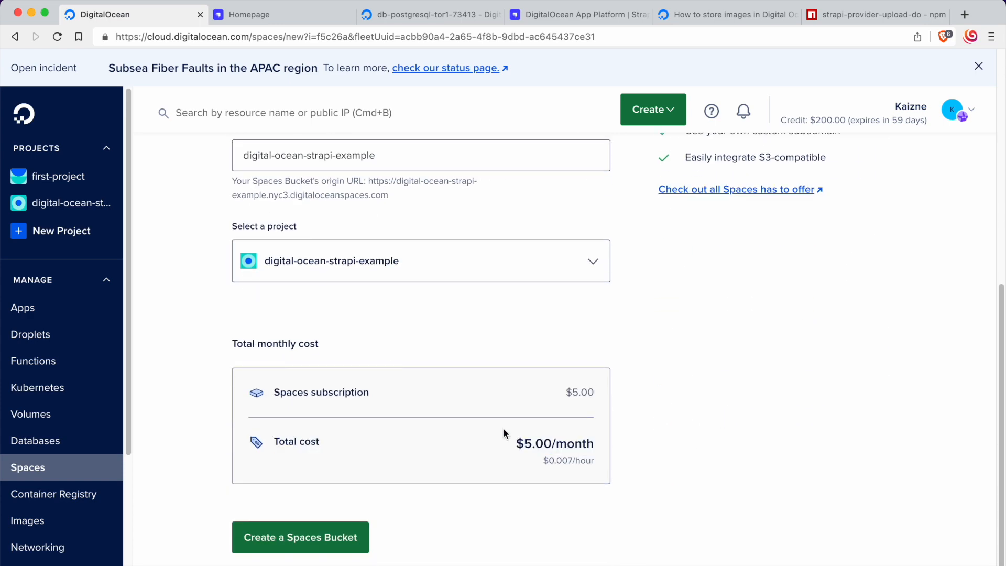
{"action": "left_click_drag", "start_coordinate": [502, 427], "coordinate": [609, 459]}
{"action": "left_click", "coordinate": [609, 458]}
{"action": "left_click_drag", "start_coordinate": [513, 425], "coordinate": [599, 462]}
{"action": "left_click", "coordinate": [601, 462]}
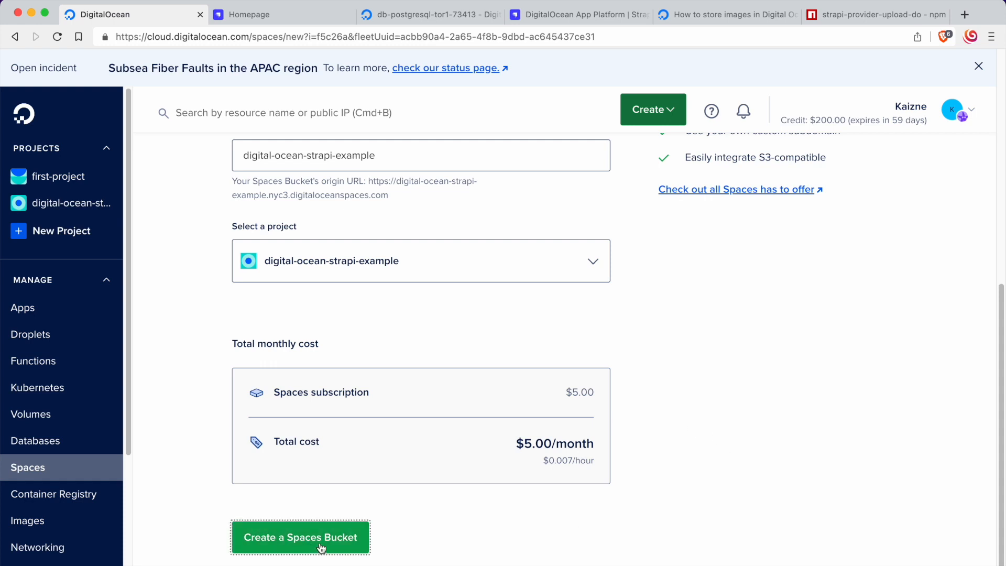
{"action": "left_click", "coordinate": [257, 532]}
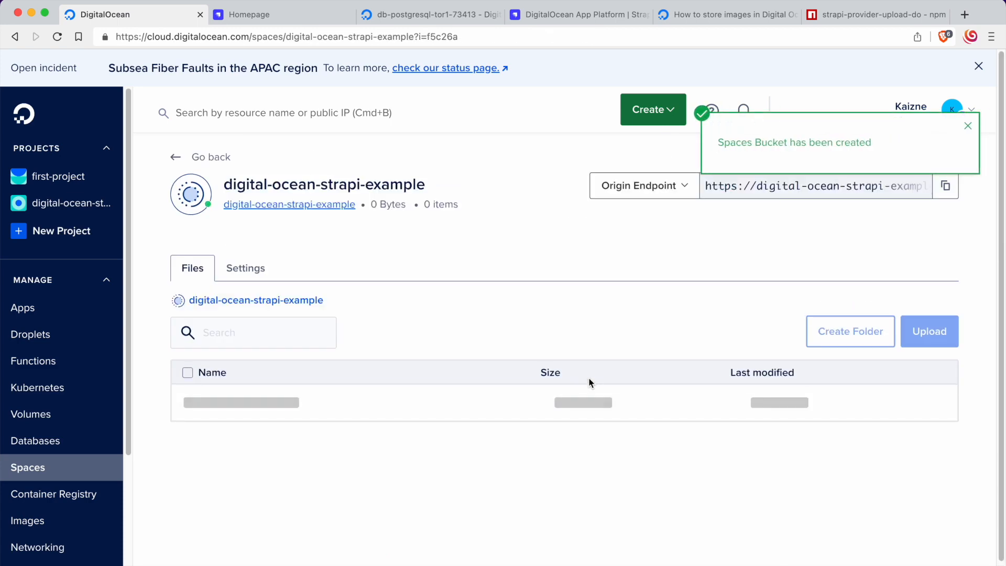
Step: View the new Spaces bucket's settings and return to its file listing
{"action": "left_click", "coordinate": [242, 268]}
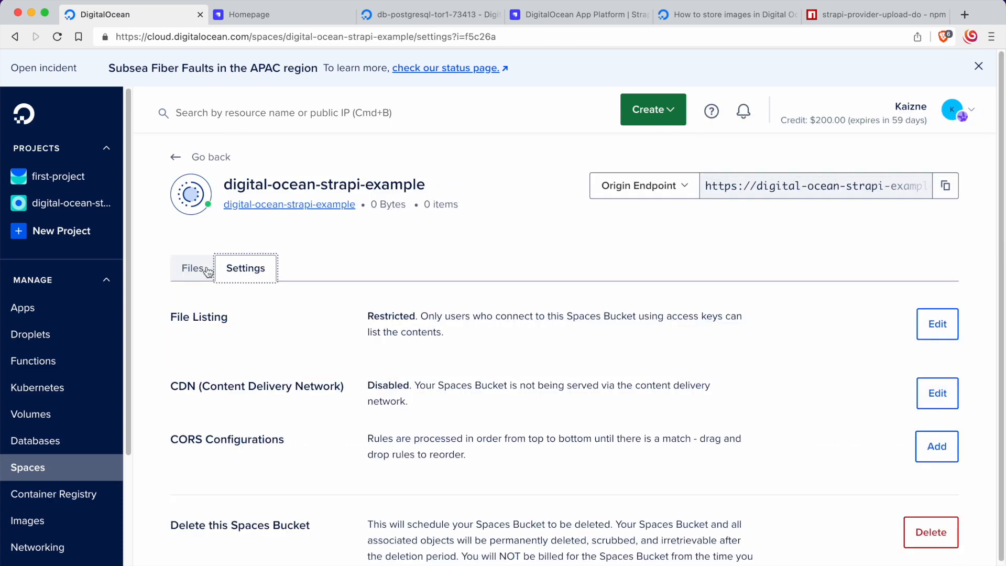
{"action": "left_click", "coordinate": [195, 268]}
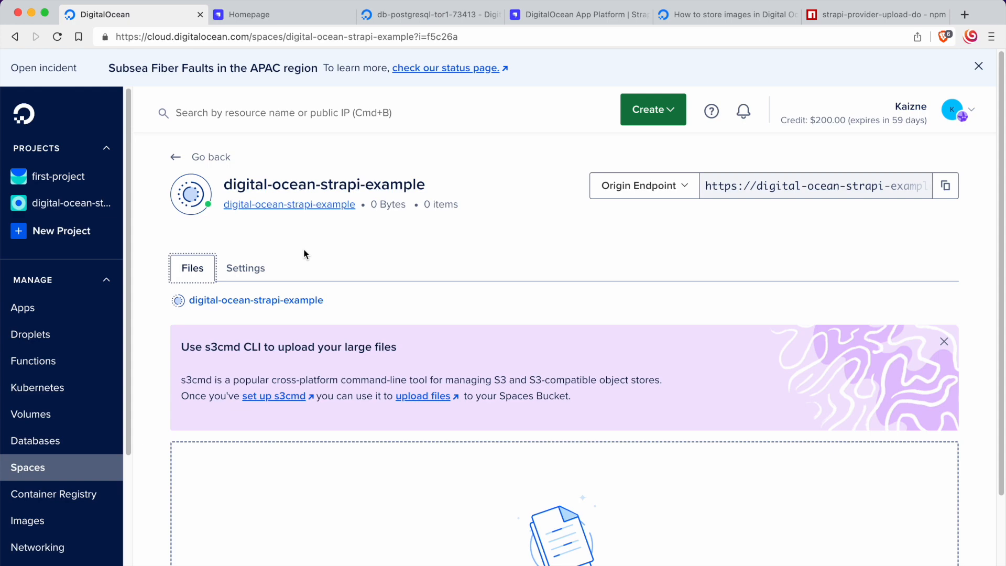
Step: Review the parameters, plugins.js config and required .env variables in the strapi-provider-upload-do npm readme
{"action": "left_click_drag", "start_coordinate": [881, 14], "coordinate": [336, 14]}
{"action": "scroll", "coordinate": [375, 259], "scroll_direction": "down", "scroll_amount": 15}
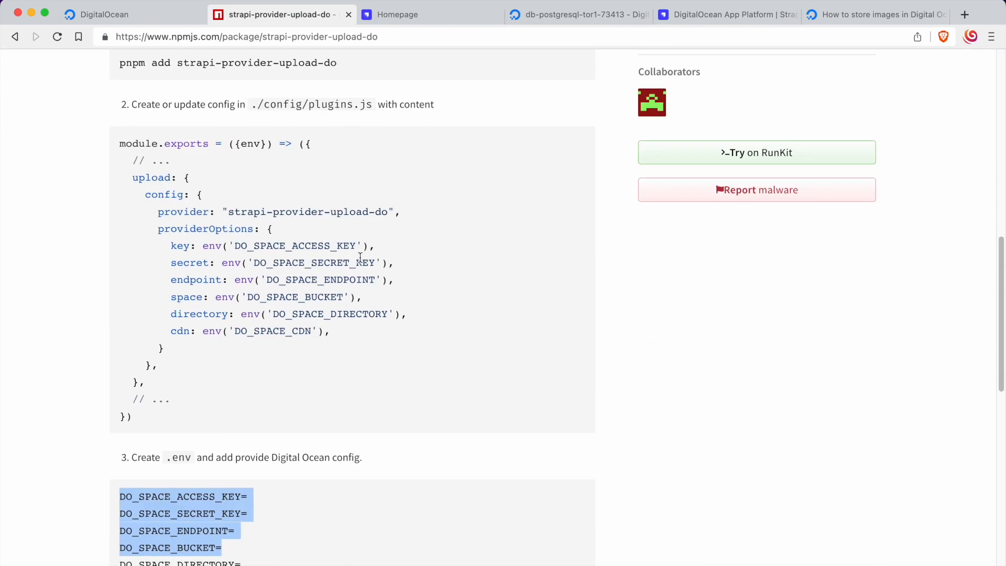
{"action": "scroll", "coordinate": [241, 227], "scroll_direction": "down", "scroll_amount": 5}
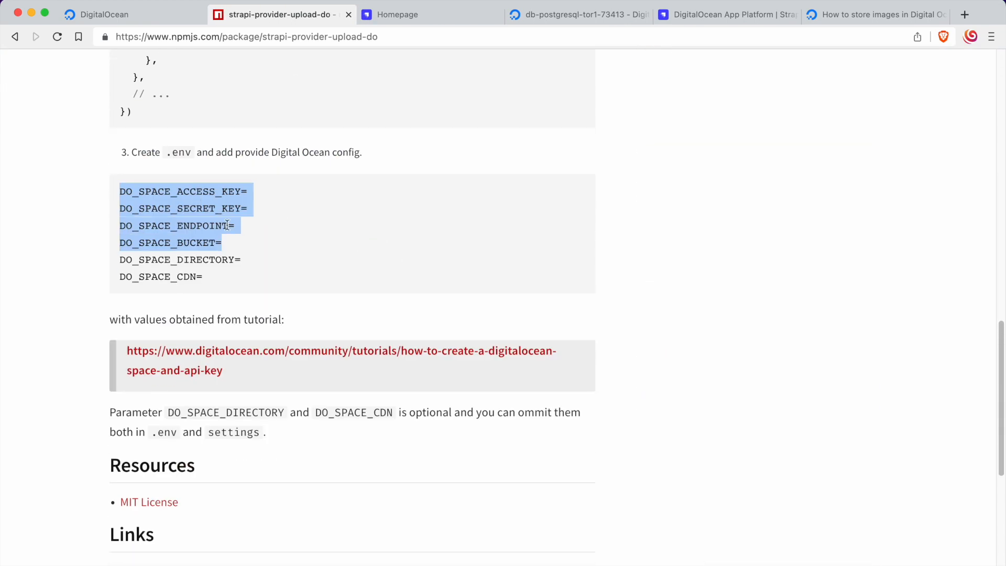
{"action": "scroll", "coordinate": [210, 207], "scroll_direction": "up", "scroll_amount": 20}
{"action": "scroll", "coordinate": [262, 266], "scroll_direction": "down", "scroll_amount": 5}
{"action": "scroll", "coordinate": [263, 266], "scroll_direction": "up", "scroll_amount": 1}
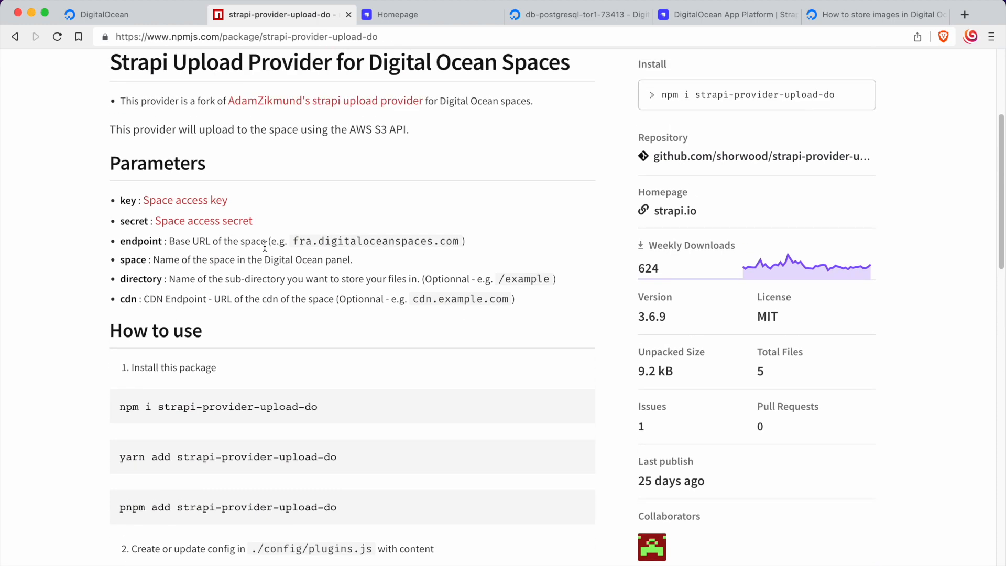
{"action": "scroll", "coordinate": [275, 238], "scroll_direction": "down", "scroll_amount": 8}
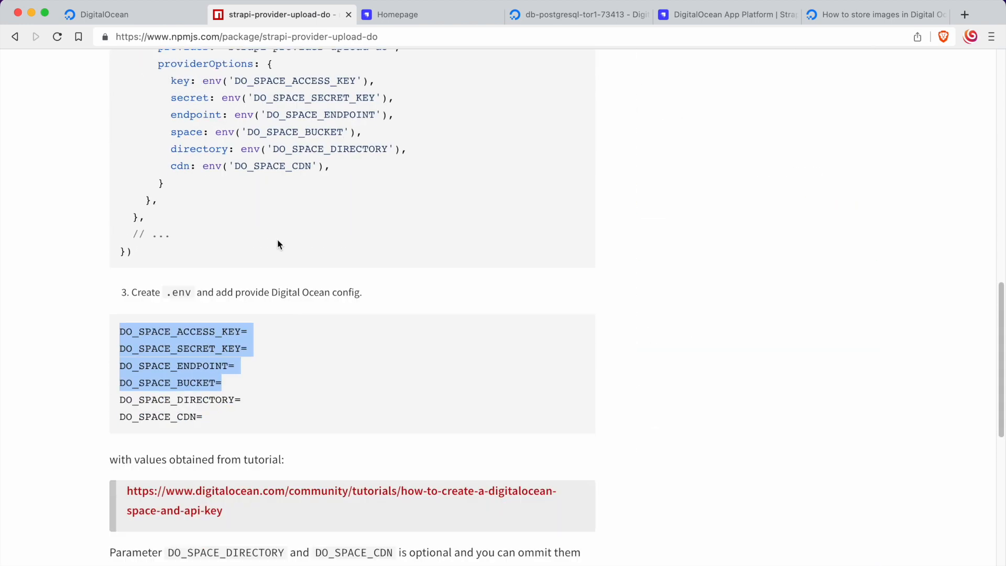
{"action": "scroll", "coordinate": [278, 244], "scroll_direction": "up", "scroll_amount": 15}
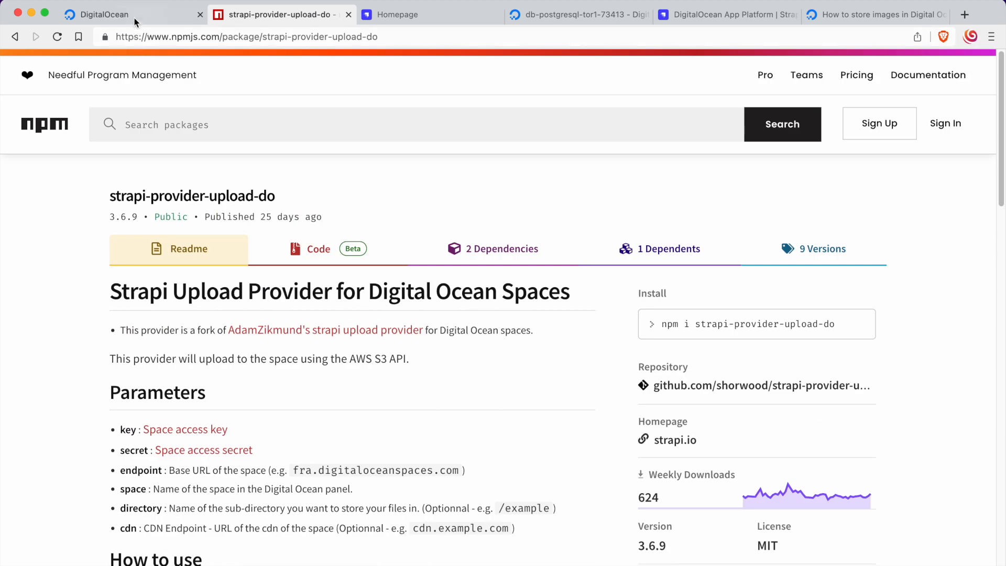
Step: Check the Spaces bucket's settings and file listing for the values the upload provider needs
{"action": "left_click", "coordinate": [134, 18]}
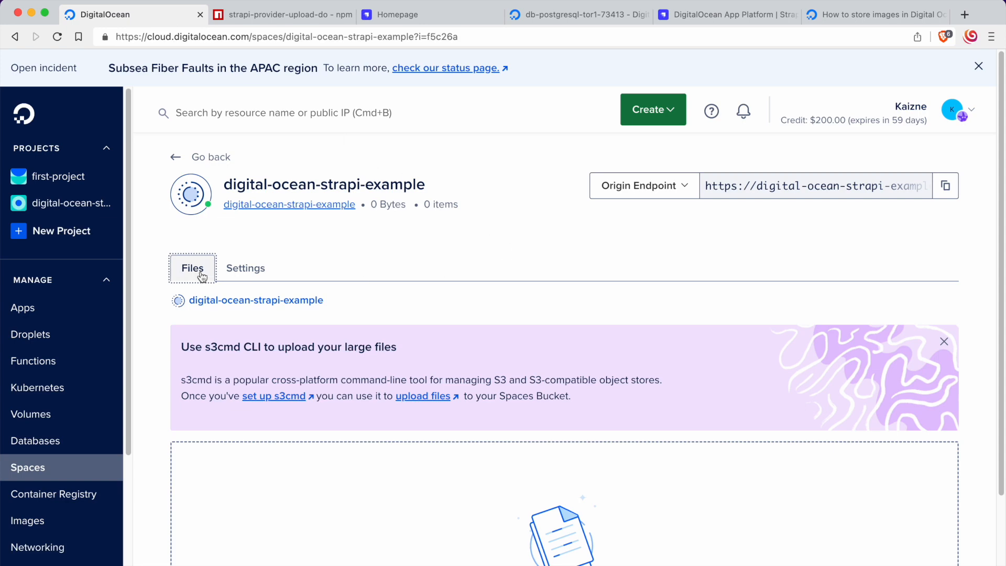
{"action": "left_click", "coordinate": [230, 275]}
{"action": "left_click", "coordinate": [202, 273]}
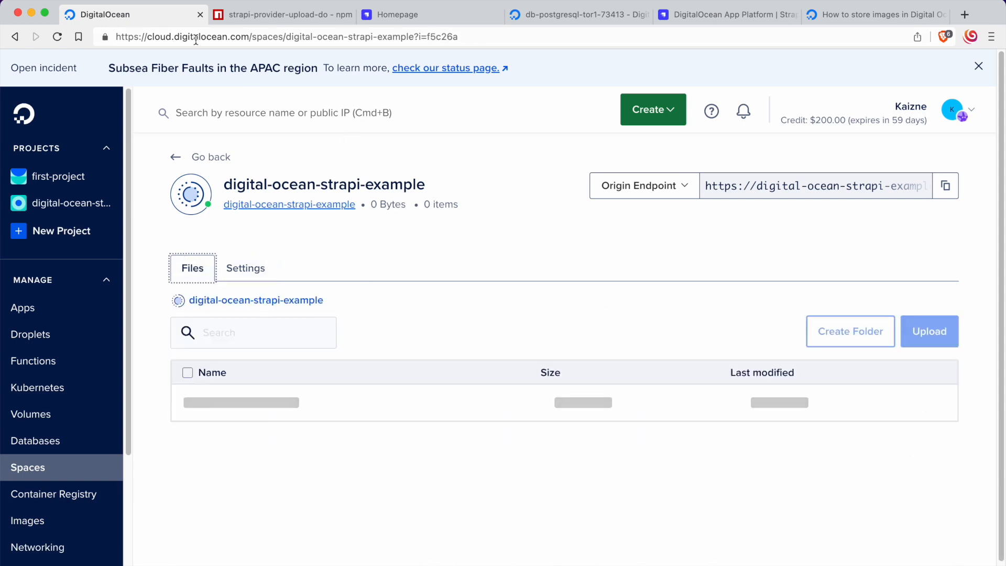
Step: Open the readme's Space access key link in a separate tab and show the Spaces access keys page
{"action": "left_click", "coordinate": [231, 19]}
{"action": "scroll", "coordinate": [337, 277], "scroll_direction": "down", "scroll_amount": 2}
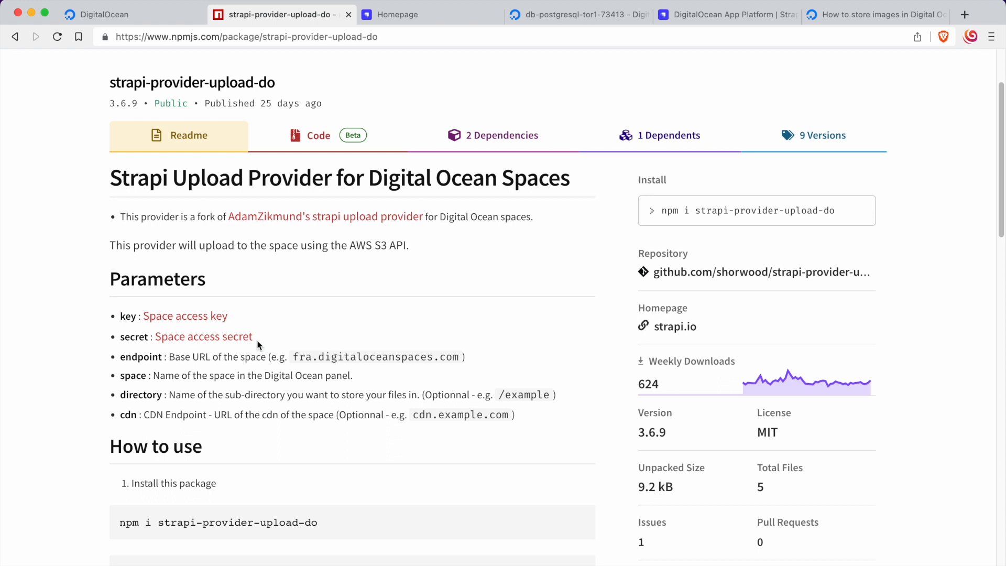
{"action": "right_click", "coordinate": [201, 317]}
{"action": "left_click", "coordinate": [225, 325]}
{"action": "left_click", "coordinate": [371, 19]}
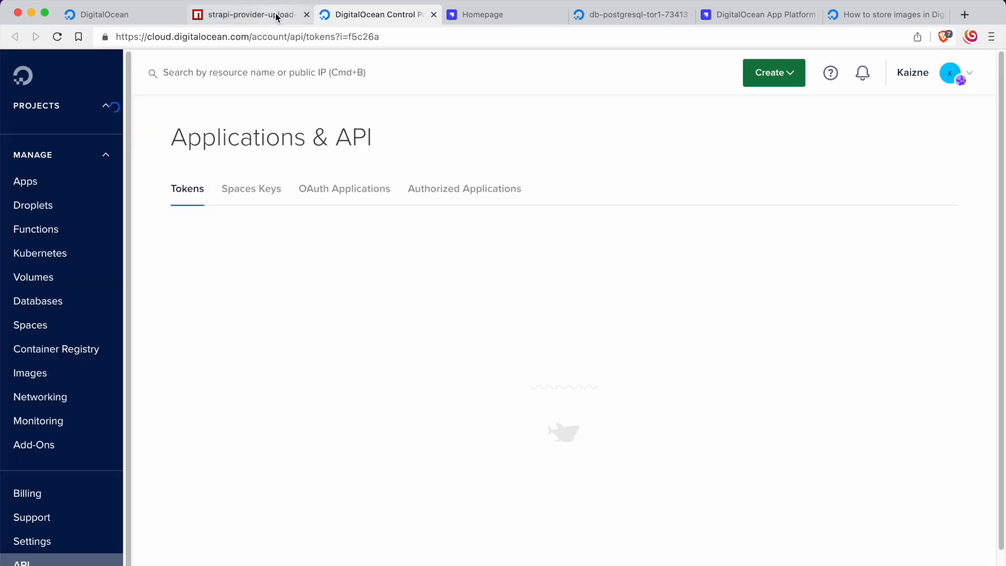
{"action": "left_click", "coordinate": [276, 17]}
{"action": "left_click", "coordinate": [368, 19]}
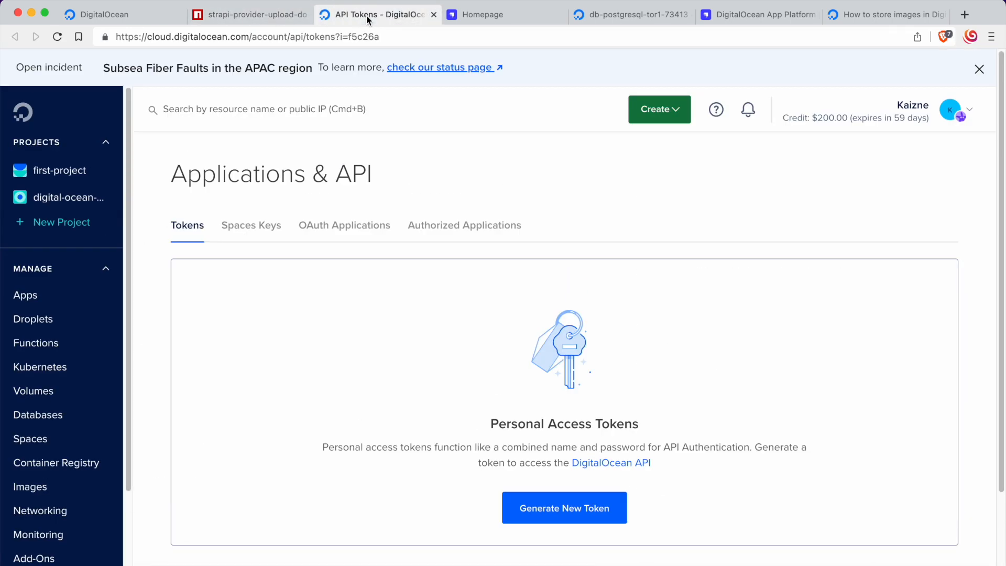
{"action": "left_click", "coordinate": [255, 237]}
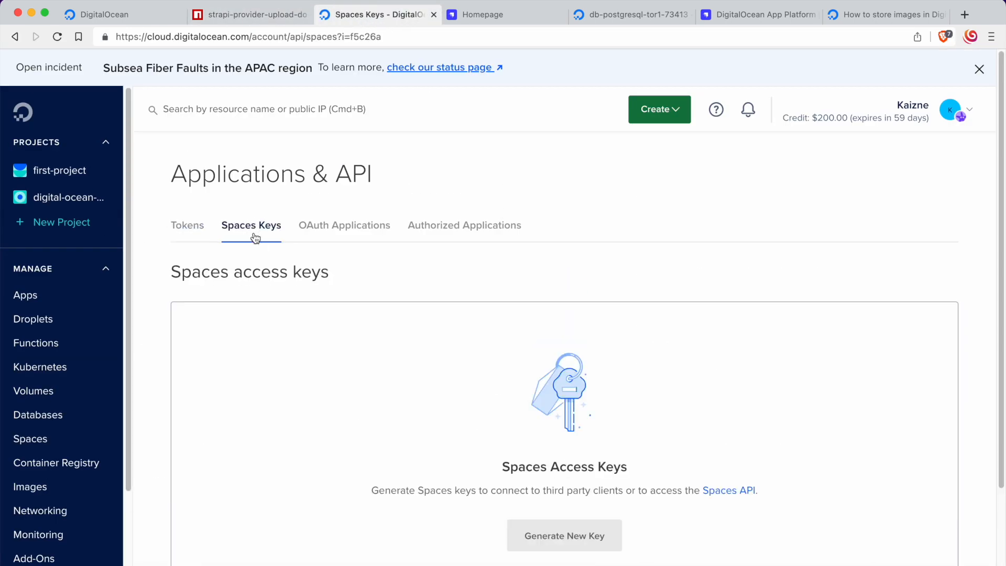
{"action": "left_click", "coordinate": [237, 23]}
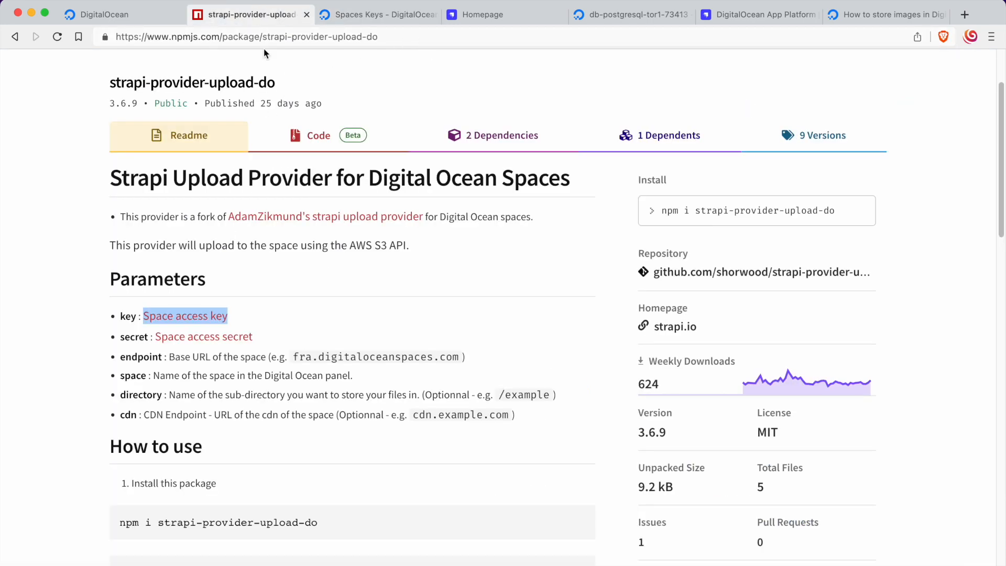
{"action": "left_click", "coordinate": [379, 16]}
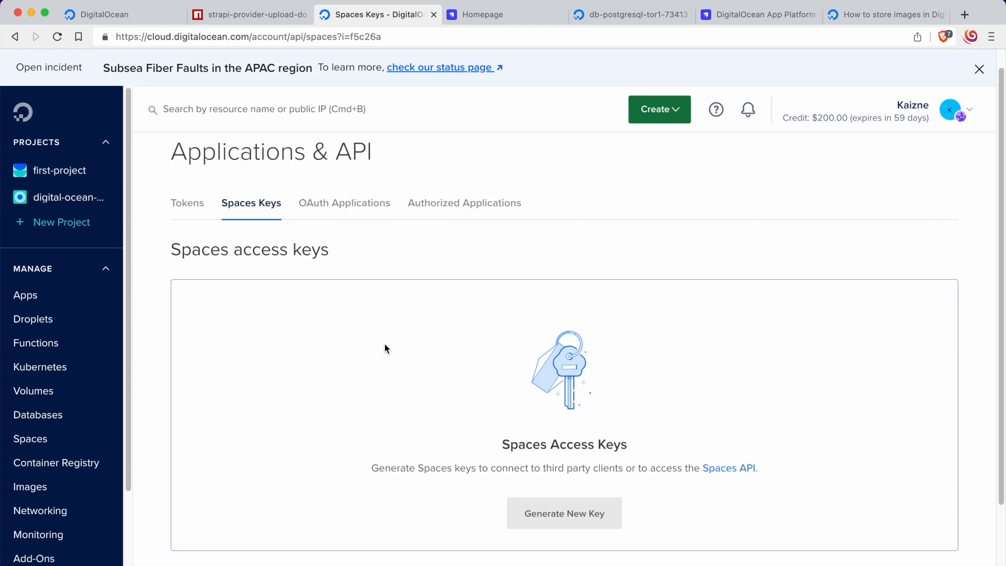
Step: Generate a new Spaces access key named strapi-provider-upload-do, copying the name from the npm page
{"action": "left_click", "coordinate": [575, 513]}
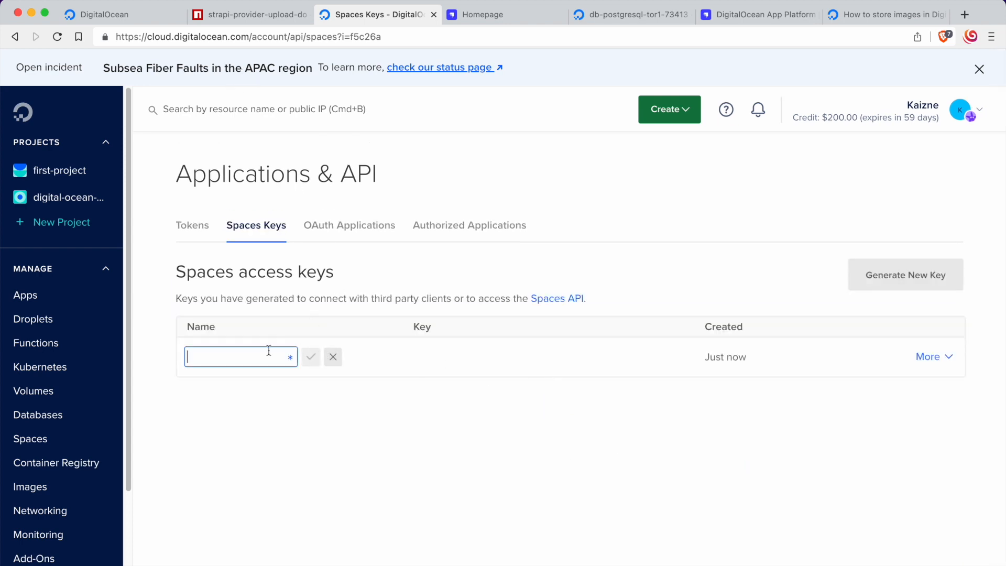
{"action": "left_click", "coordinate": [266, 14]}
{"action": "left_click", "coordinate": [259, 285]}
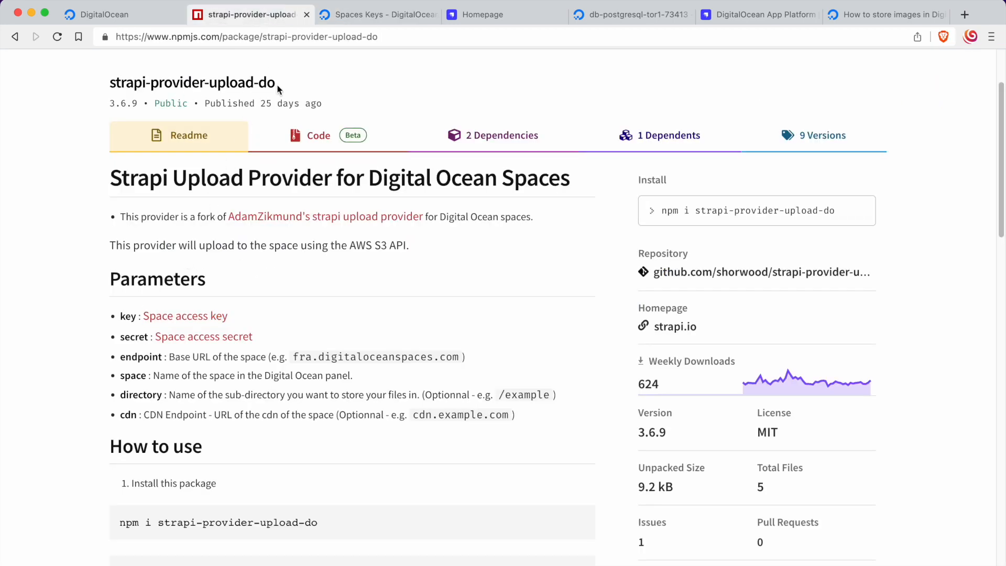
{"action": "left_click_drag", "start_coordinate": [275, 83], "coordinate": [110, 83]}
{"action": "key", "text": "super+c"}
{"action": "left_click", "coordinate": [366, 15]}
{"action": "left_click", "coordinate": [266, 355]}
{"action": "key", "text": "super+v"}
{"action": "left_click", "coordinate": [311, 357]}
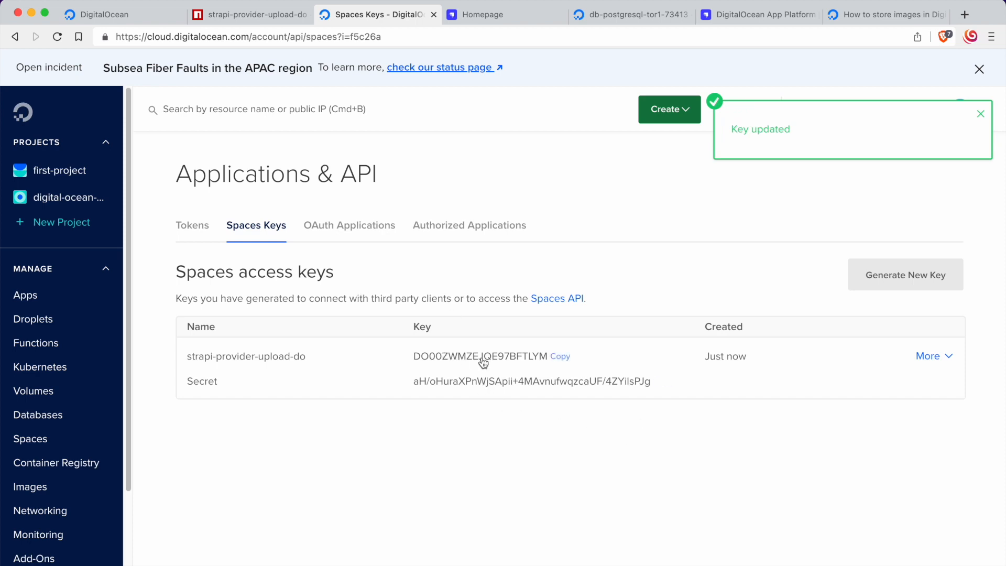
Step: Open the app-level environment variables of the digital-ocean-strapi-example app for editing
{"action": "left_click", "coordinate": [110, 14]}
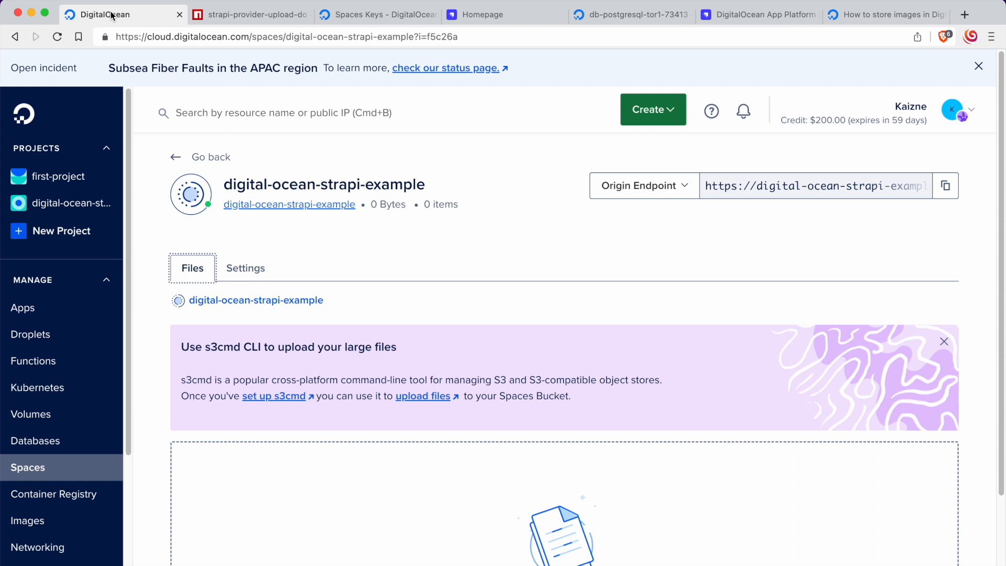
{"action": "left_click", "coordinate": [84, 204]}
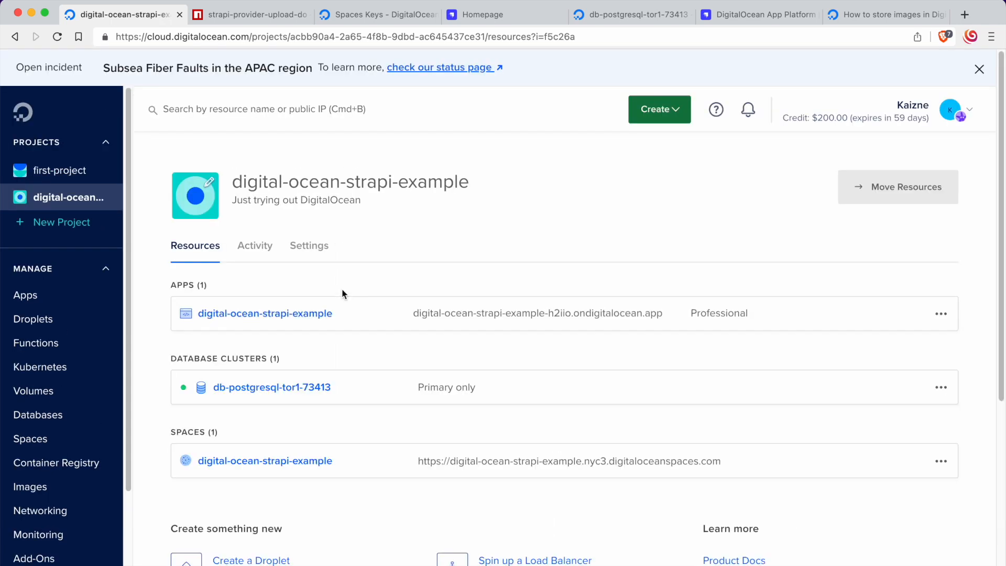
{"action": "left_click", "coordinate": [276, 321]}
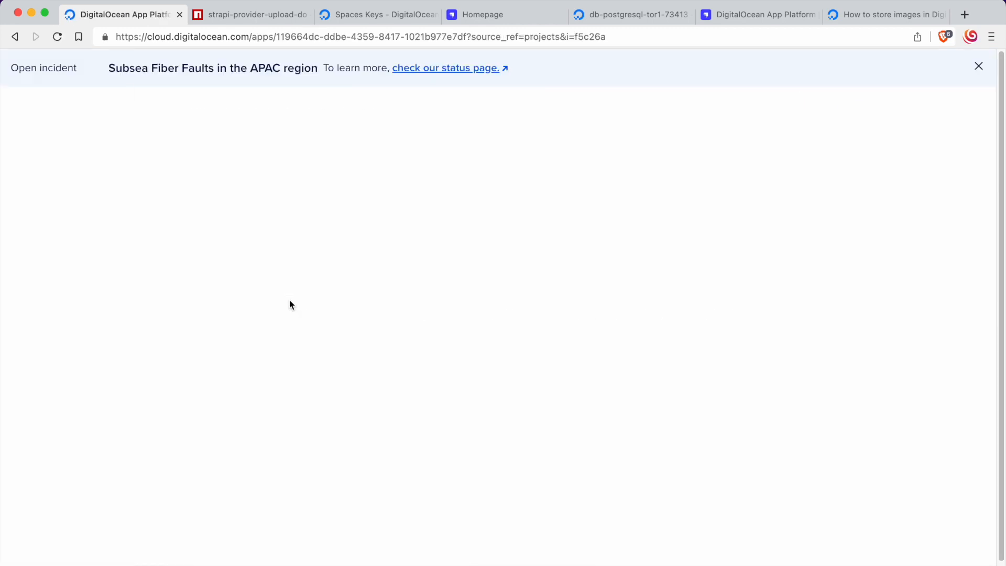
{"action": "left_click", "coordinate": [516, 401]}
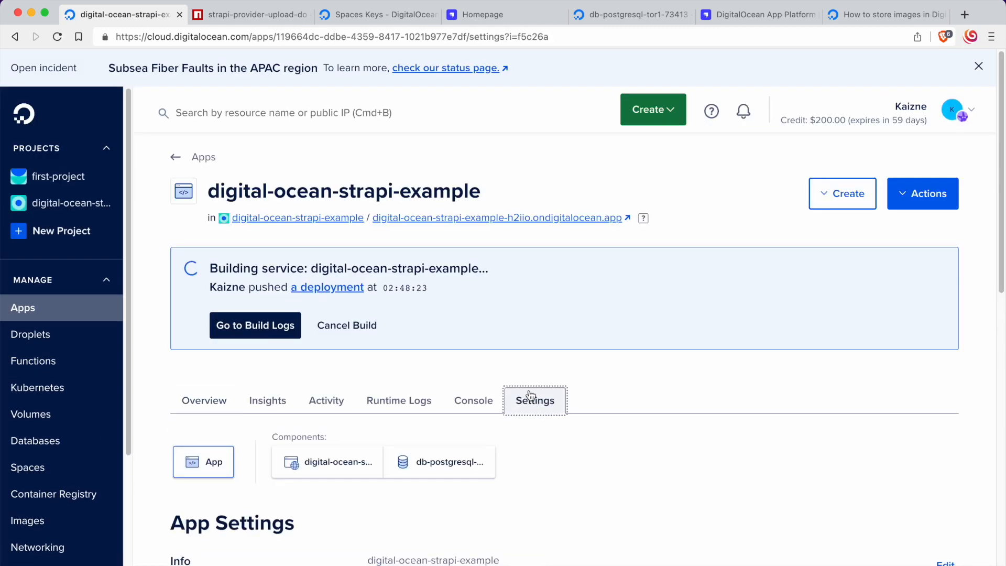
{"action": "scroll", "coordinate": [514, 332], "scroll_direction": "down", "scroll_amount": 10}
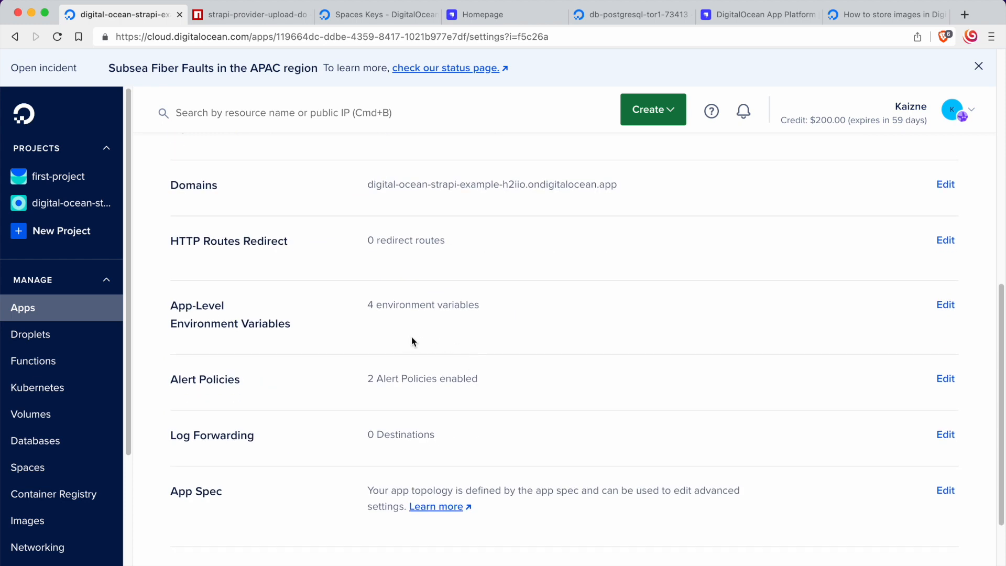
{"action": "left_click_drag", "start_coordinate": [161, 303], "coordinate": [317, 328]}
{"action": "left_click", "coordinate": [333, 330]}
{"action": "left_click", "coordinate": [945, 304]}
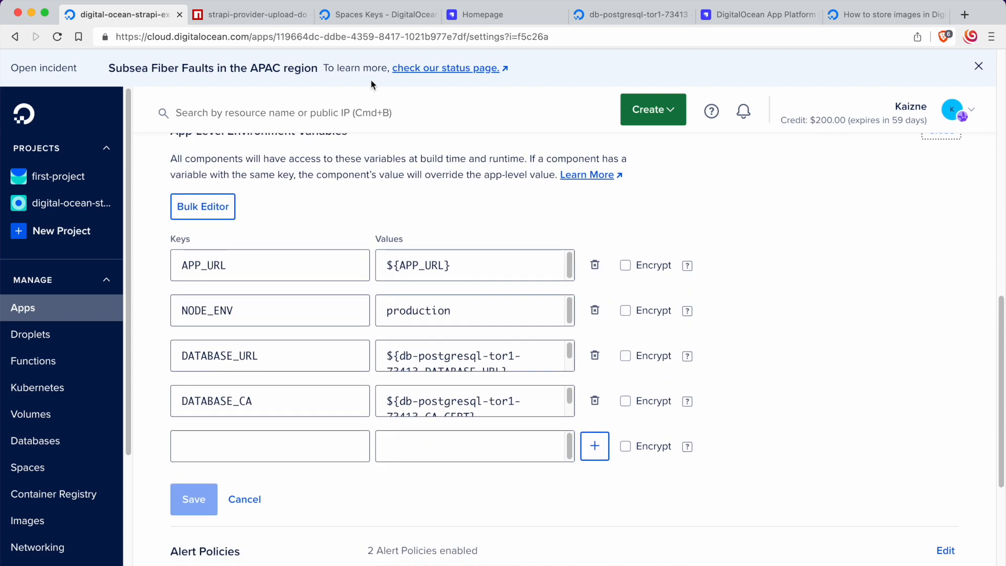
Step: Add an app-level environment variable with the key DO_SPACE_ACCESS_KEY, copied from the npm readme without the equals sign
{"action": "left_click", "coordinate": [358, 15]}
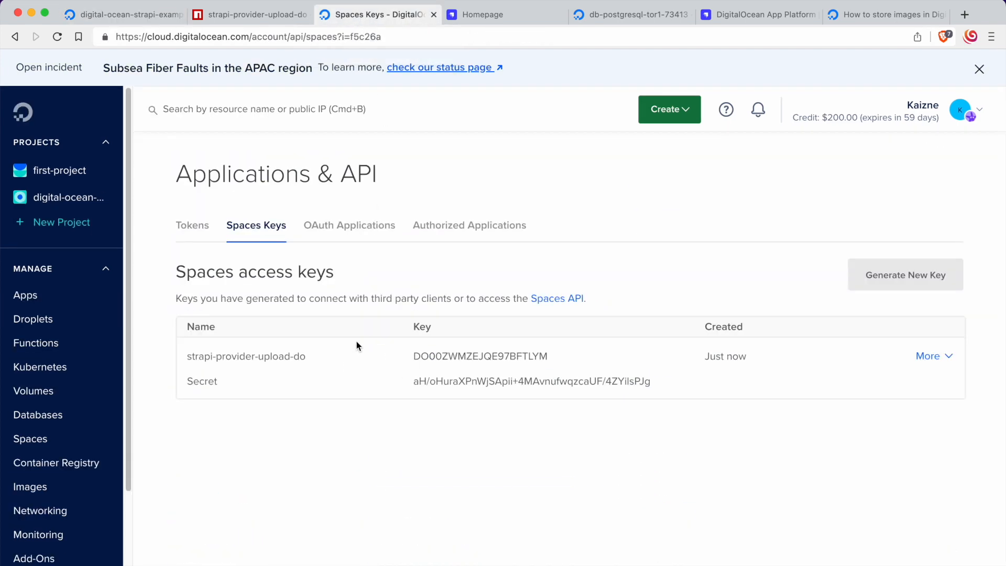
{"action": "left_click", "coordinate": [251, 14]}
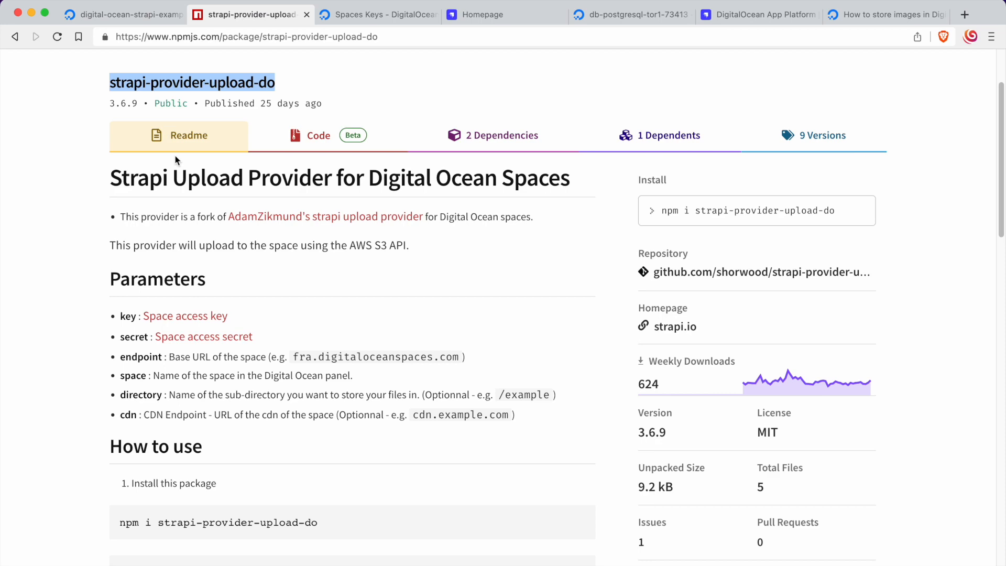
{"action": "scroll", "coordinate": [131, 210], "scroll_direction": "down", "scroll_amount": 2}
{"action": "scroll", "coordinate": [93, 264], "scroll_direction": "down", "scroll_amount": 8}
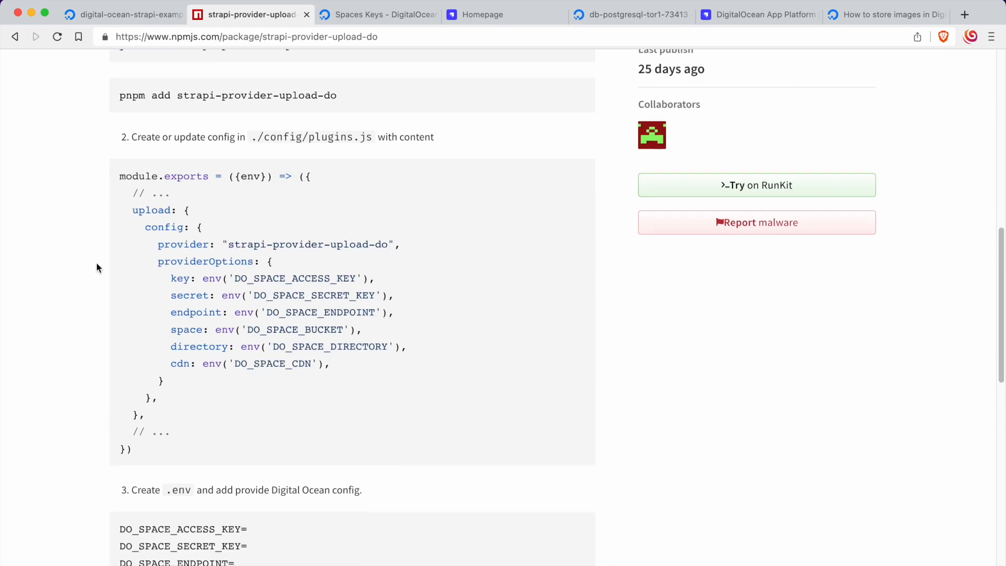
{"action": "scroll", "coordinate": [131, 283], "scroll_direction": "down", "scroll_amount": 5}
{"action": "left_click_drag", "start_coordinate": [108, 314], "coordinate": [287, 317]}
{"action": "key", "text": "super+c"}
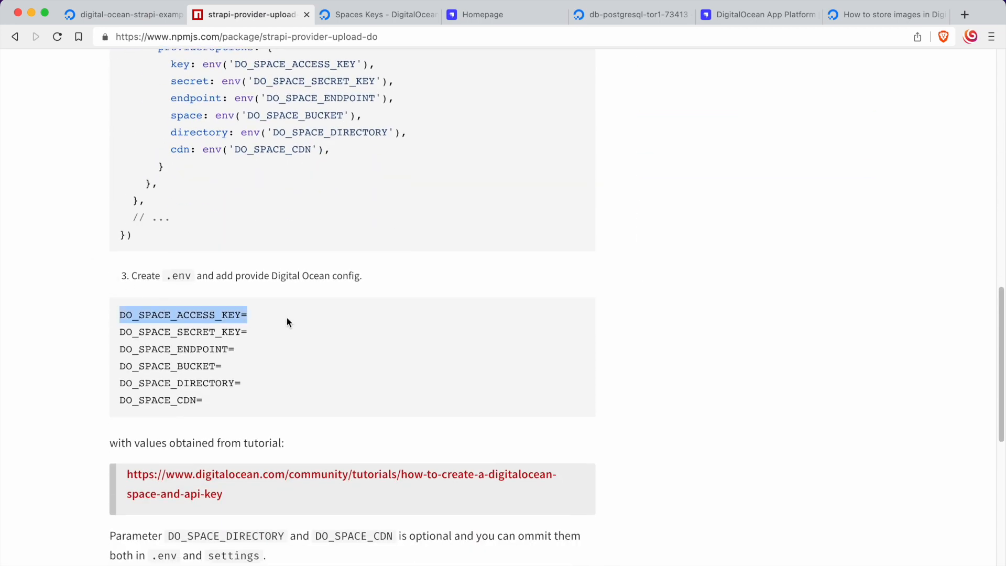
{"action": "left_click", "coordinate": [108, 17]}
{"action": "left_click", "coordinate": [269, 444]}
{"action": "key", "text": "super+v"}
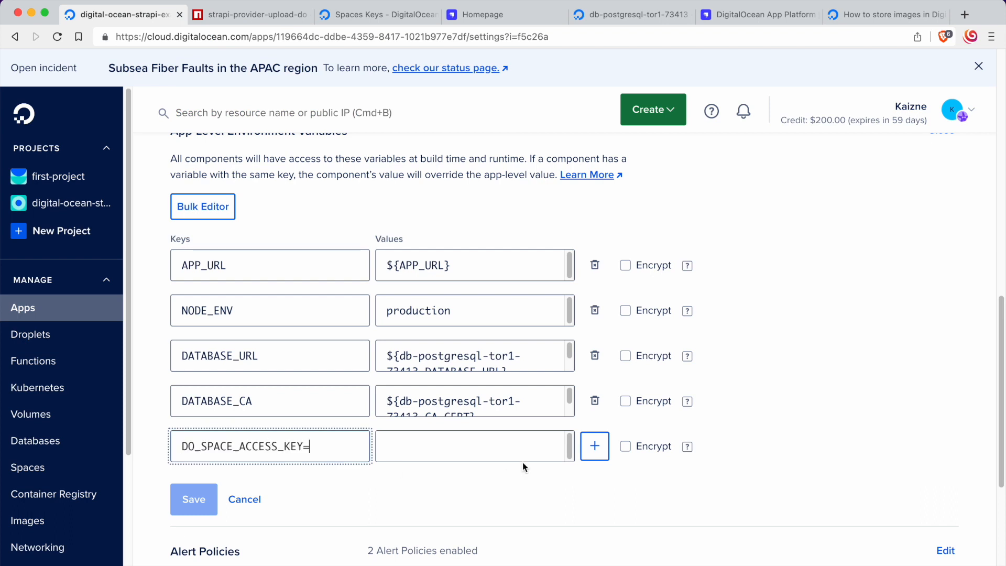
{"action": "left_click", "coordinate": [595, 445]}
{"action": "left_click", "coordinate": [302, 445]}
{"action": "key", "text": "BackSpace"}
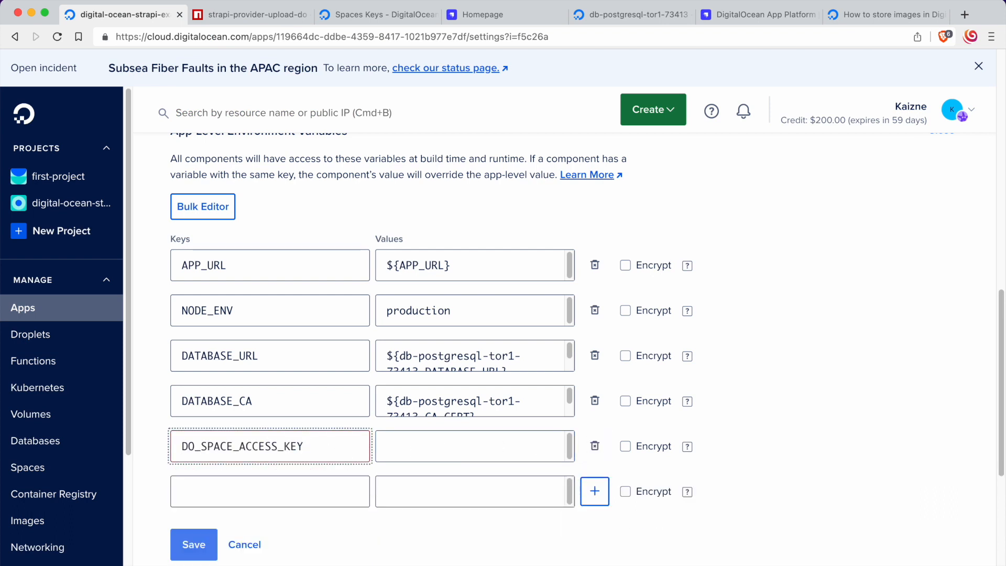
Step: Add an environment variable with the key DO_SPACE_SECRET_KEY, copied from the npm readme
{"action": "left_click", "coordinate": [251, 14]}
{"action": "left_click_drag", "start_coordinate": [120, 332], "coordinate": [239, 329]}
{"action": "key", "text": "ctrl+c"}
{"action": "left_click", "coordinate": [120, 13]}
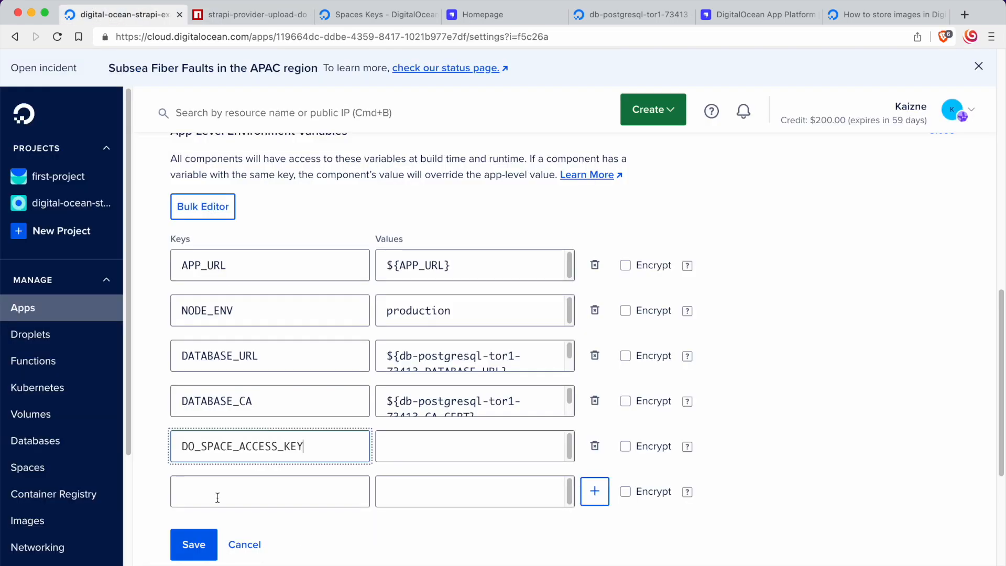
{"action": "left_click", "coordinate": [242, 495]}
{"action": "key", "text": "ctrl+v"}
{"action": "left_click", "coordinate": [595, 492]}
Step: Add an environment variable with the key DO_SPACE_ENDPOINT, copied from the npm readme
{"action": "left_click", "coordinate": [250, 23]}
{"action": "left_click", "coordinate": [202, 379]}
{"action": "left_click_drag", "start_coordinate": [119, 349], "coordinate": [228, 346]}
{"action": "key", "text": "ctrl+c"}
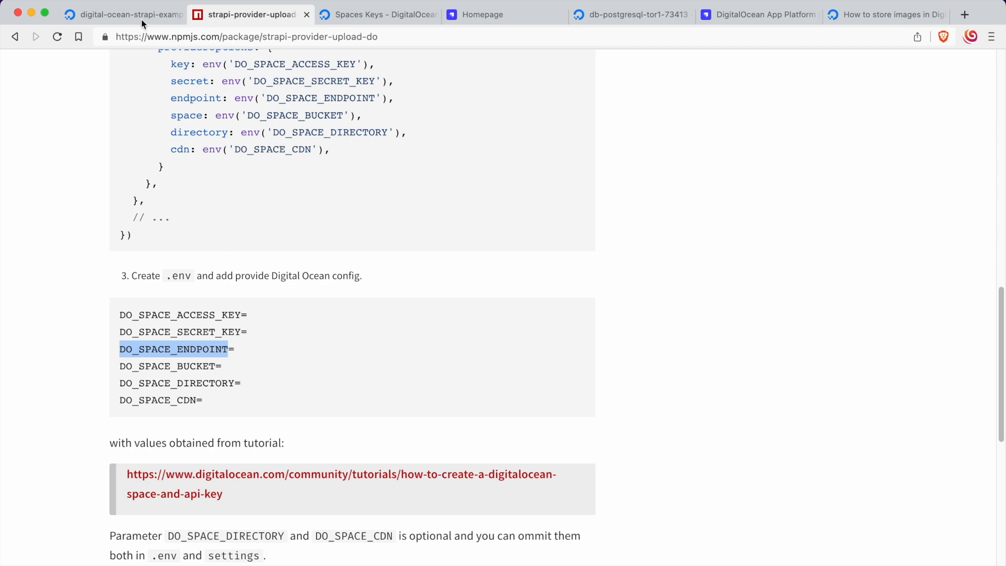
{"action": "left_click", "coordinate": [137, 16]}
{"action": "left_click", "coordinate": [243, 535]}
{"action": "key", "text": "ctrl+v"}
{"action": "left_click", "coordinate": [584, 543]}
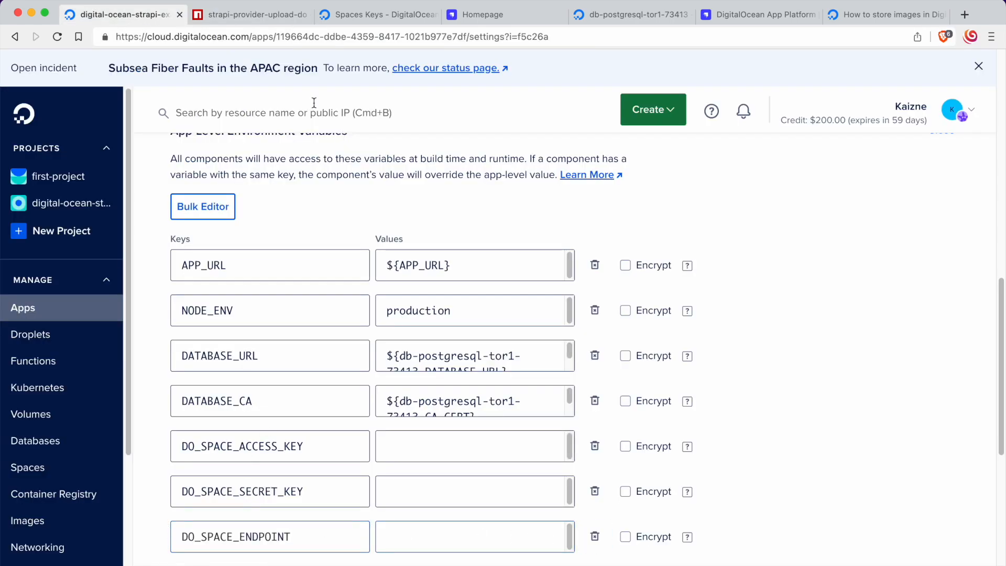
Step: Copy the key name DO_SPACE_BUCKET from the npm readme and add it to the app's environment variables
{"action": "left_click", "coordinate": [266, 14]}
{"action": "left_click_drag", "start_coordinate": [115, 367], "coordinate": [216, 366]}
{"action": "left_click", "coordinate": [152, 16]}
Step: Copy the strapi-provider-upload-do Spaces access key and paste it as the value of DO_SPACE_ACCESS_KEY in the app's environment variables
{"action": "left_click", "coordinate": [235, 18]}
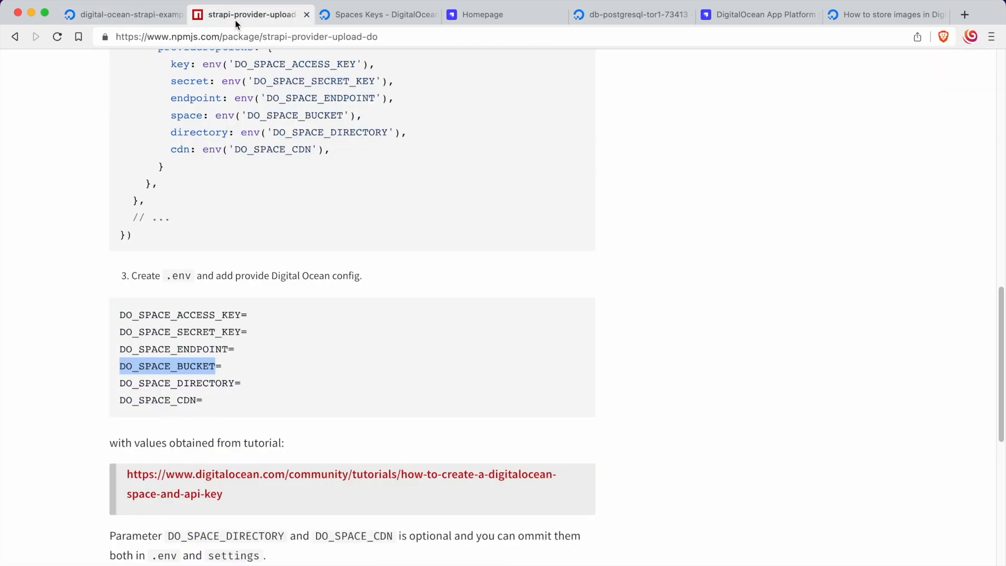
{"action": "left_click", "coordinate": [389, 267]}
{"action": "scroll", "coordinate": [353, 326], "scroll_direction": "up", "scroll_amount": 15}
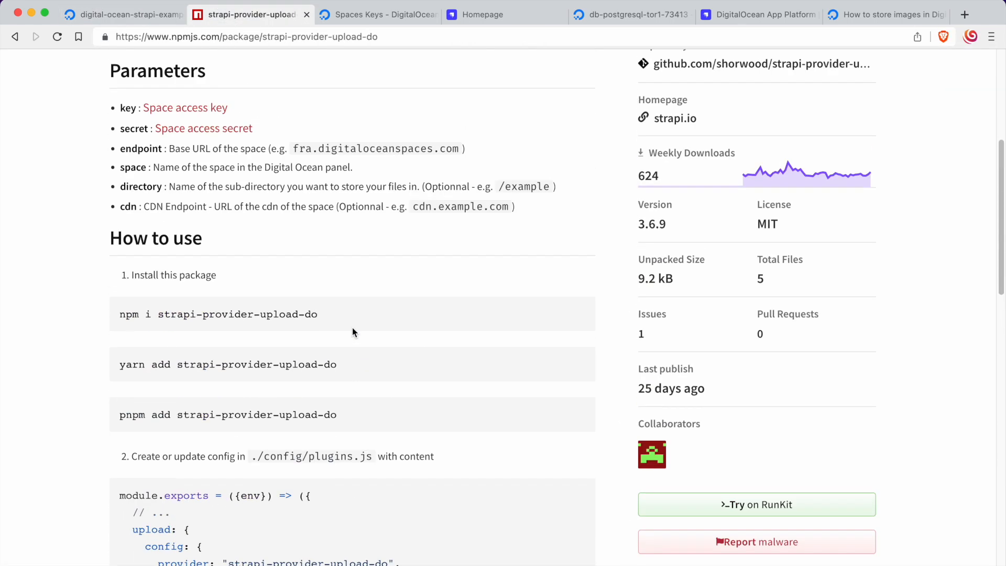
{"action": "scroll", "coordinate": [352, 328], "scroll_direction": "up", "scroll_amount": 5}
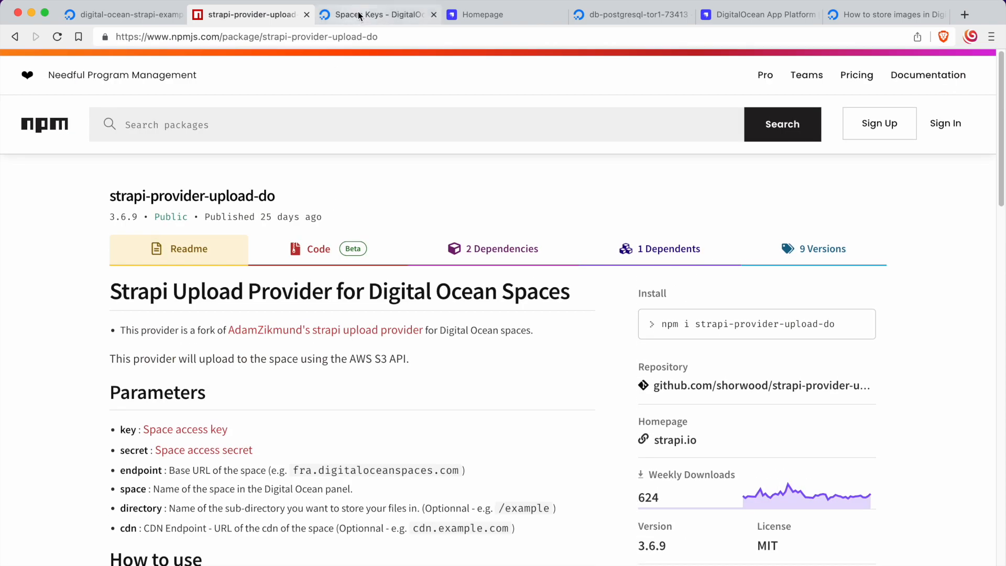
{"action": "left_click", "coordinate": [377, 14]}
{"action": "mouse_move", "coordinate": [521, 358]}
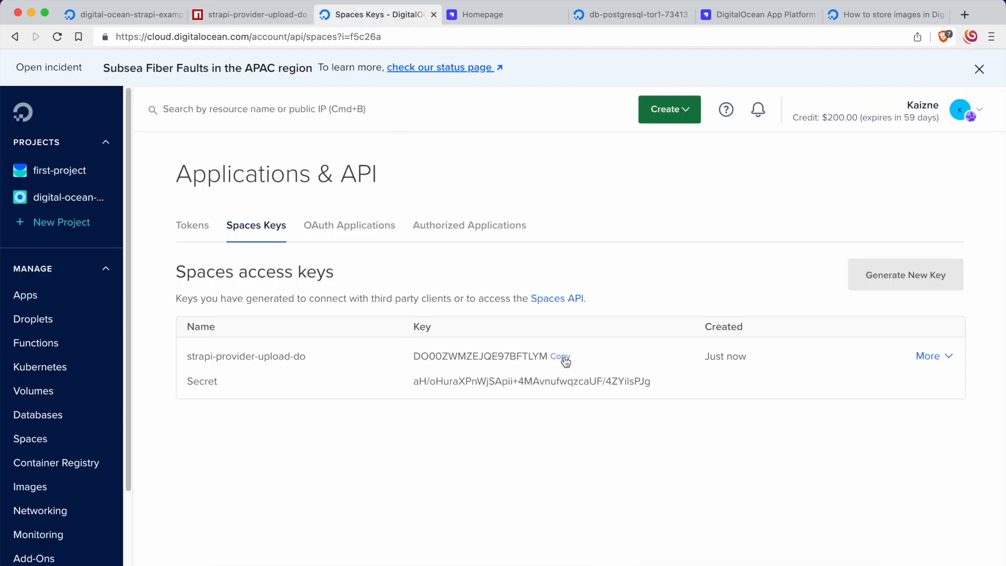
{"action": "mouse_move", "coordinate": [480, 363]}
{"action": "left_click", "coordinate": [140, 20]}
{"action": "left_click", "coordinate": [419, 445]}
{"action": "key", "text": "super+v"}
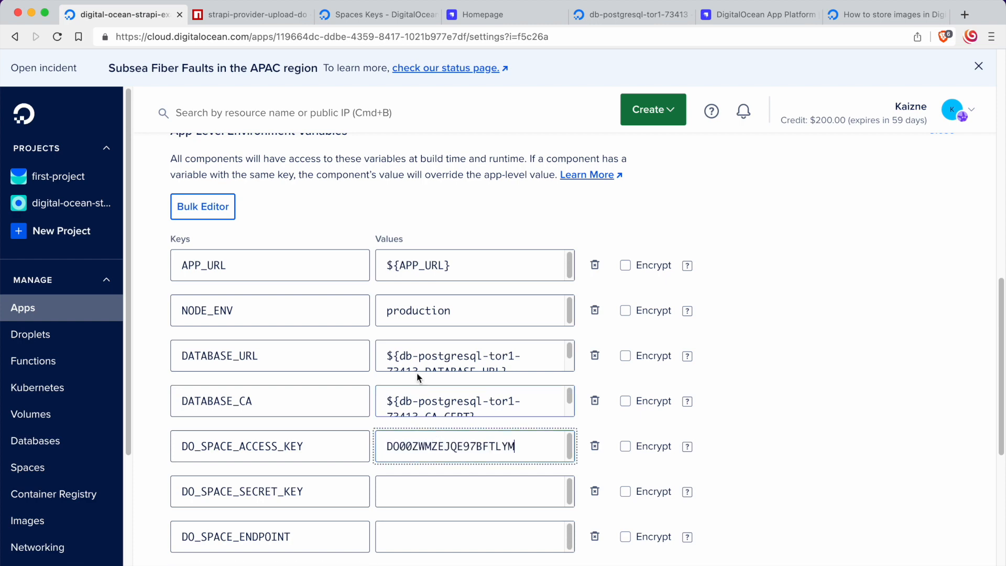
Step: Copy the Spaces secret key and paste it as the value of the DO_SPACE_SECRET_KEY environment variable
{"action": "left_click", "coordinate": [386, 14]}
{"action": "left_click", "coordinate": [654, 384]}
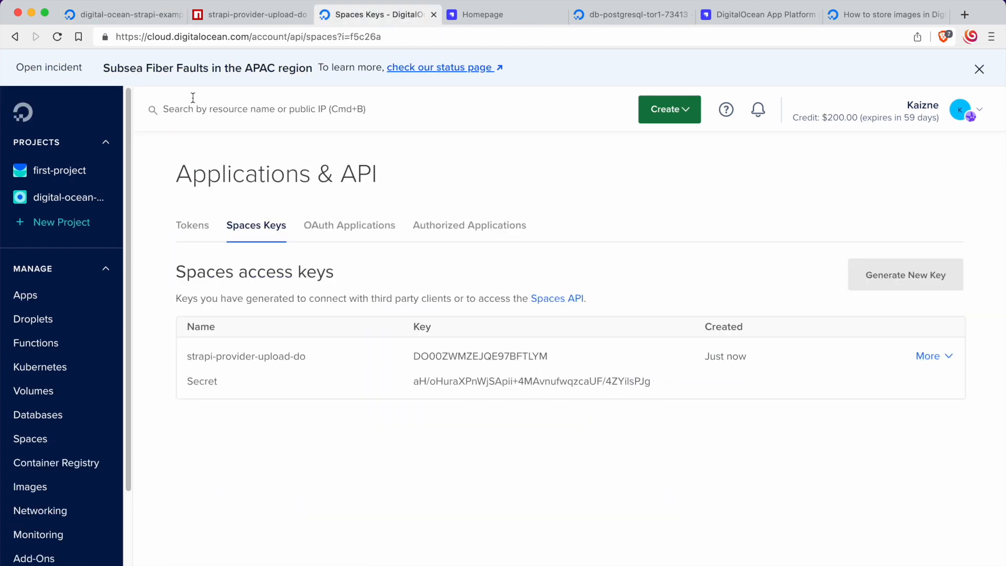
{"action": "left_click", "coordinate": [147, 20]}
{"action": "left_click", "coordinate": [432, 496]}
{"action": "key", "text": "super+v"}
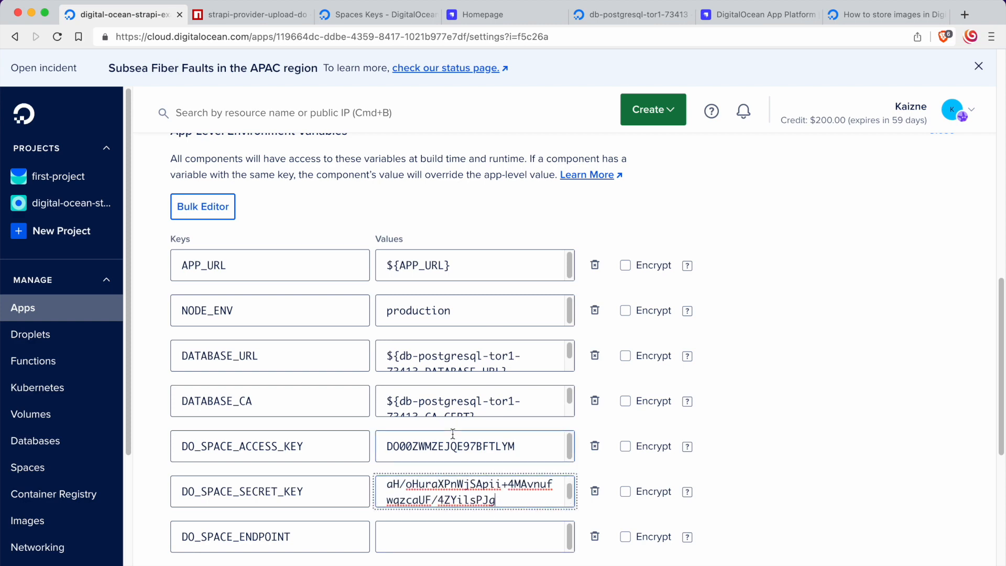
Step: Check the endpoint format in the npm readme, then open the digital-ocean-strapi-example Space from its project and copy its origin endpoint
{"action": "left_click", "coordinate": [263, 18]}
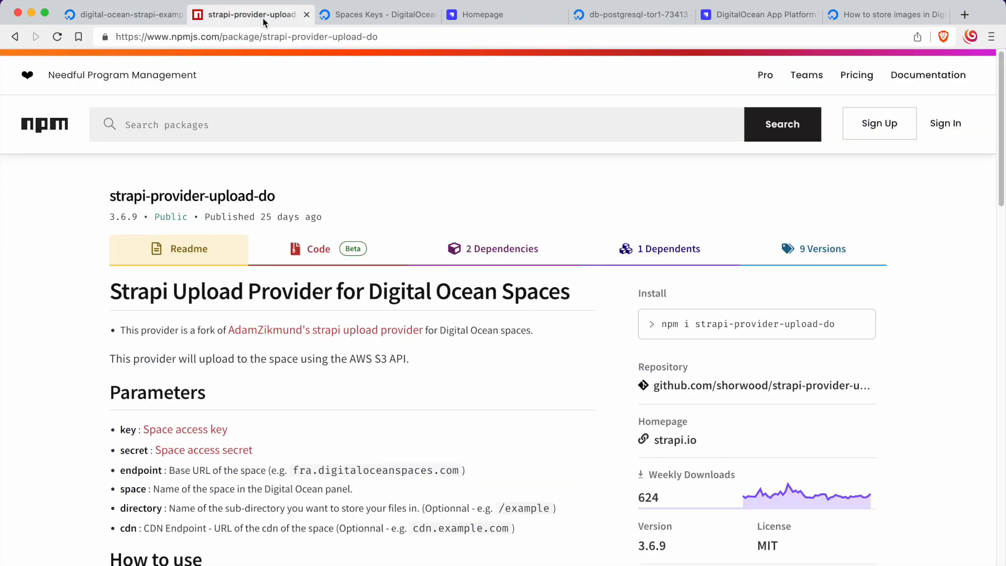
{"action": "left_click_drag", "start_coordinate": [293, 470], "coordinate": [459, 470]}
{"action": "left_click", "coordinate": [379, 14]}
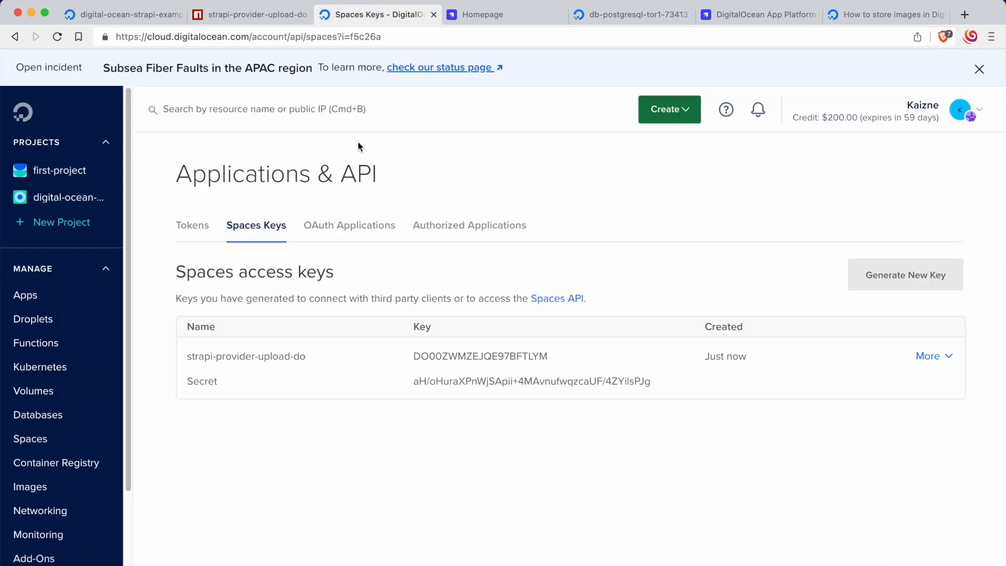
{"action": "left_click", "coordinate": [124, 14]}
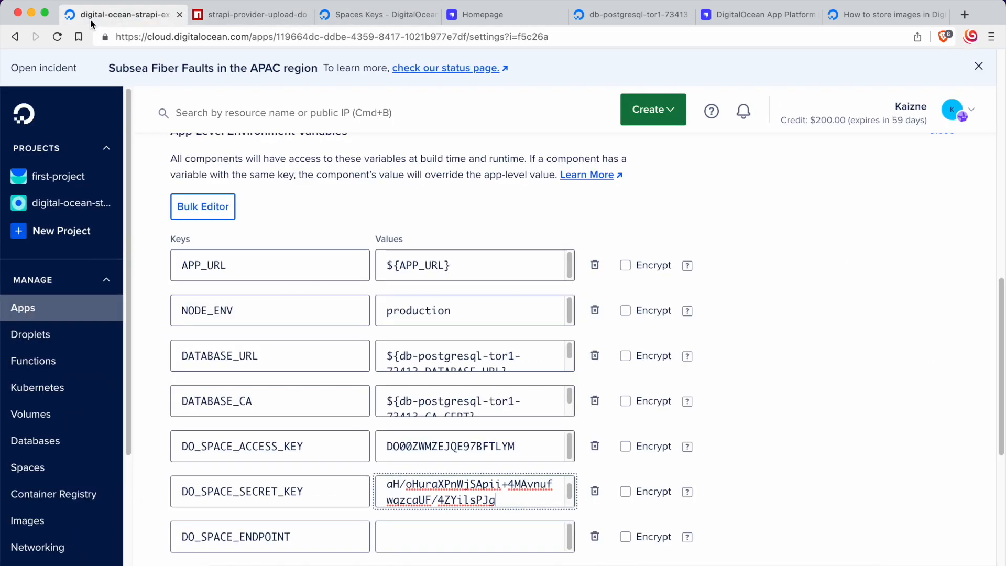
{"action": "left_click", "coordinate": [395, 16]}
{"action": "left_click", "coordinate": [73, 197]}
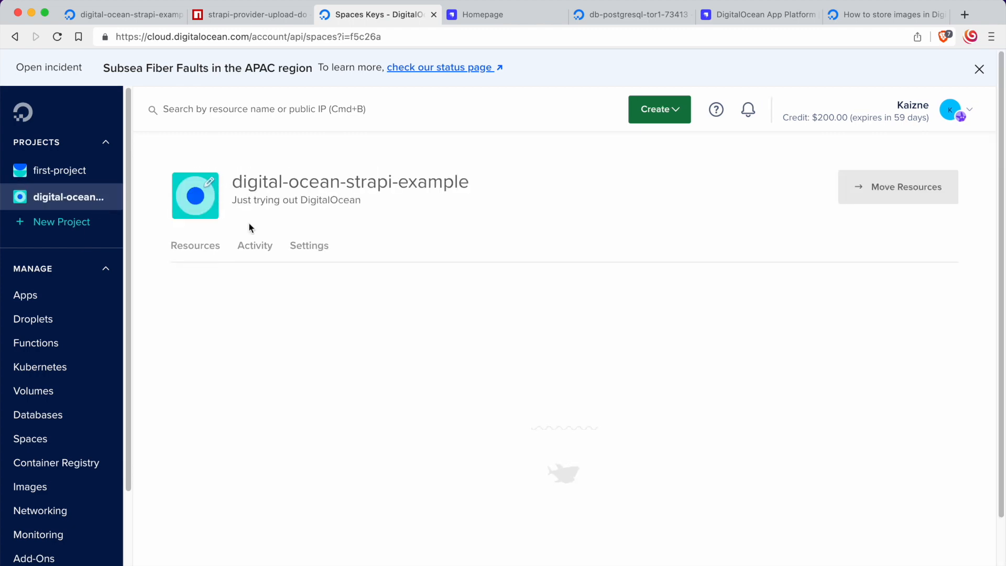
{"action": "scroll", "coordinate": [361, 280], "scroll_direction": "down", "scroll_amount": 3}
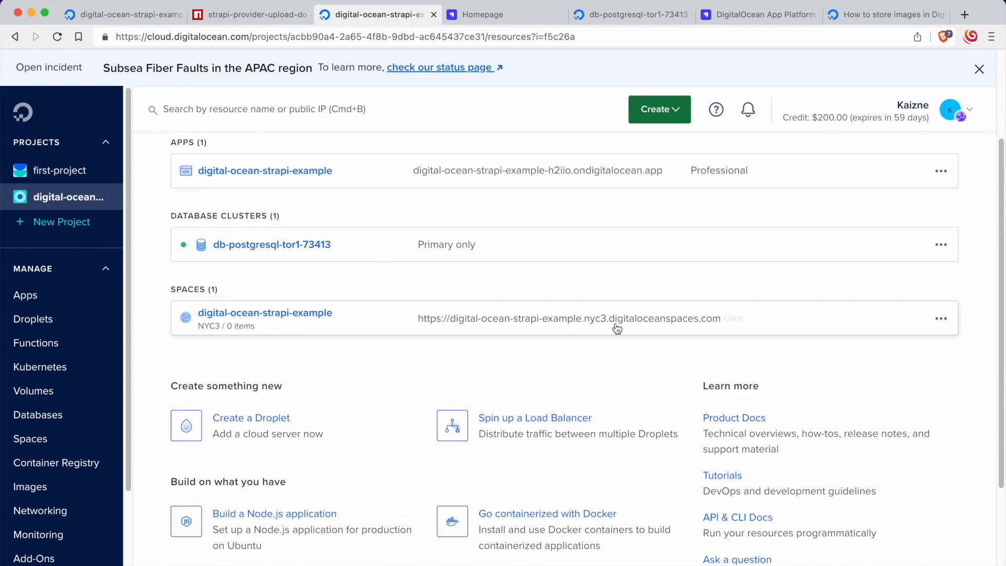
{"action": "left_click", "coordinate": [272, 324]}
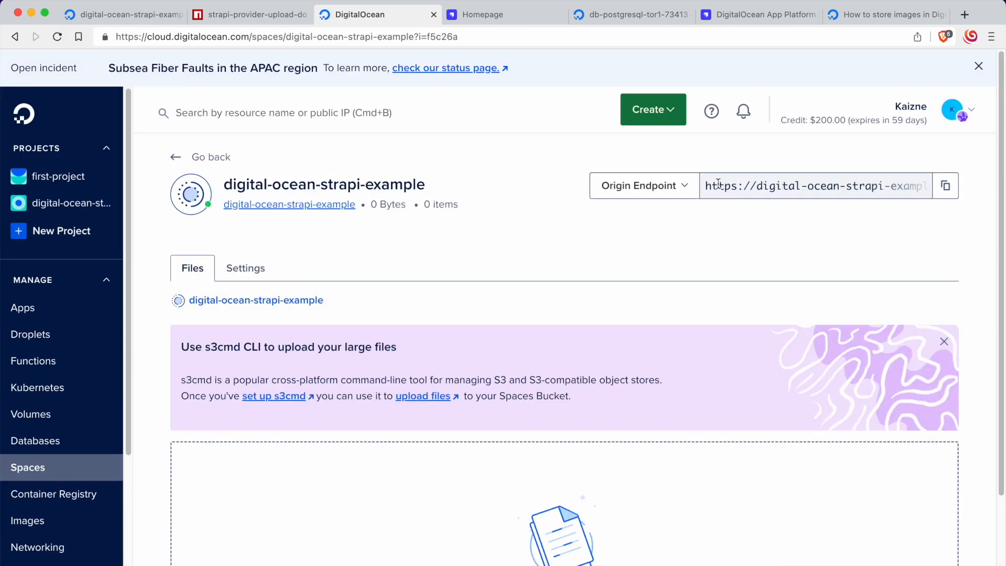
{"action": "left_click", "coordinate": [244, 271]}
{"action": "left_click", "coordinate": [195, 271]}
{"action": "left_click_drag", "start_coordinate": [825, 187], "coordinate": [951, 189]}
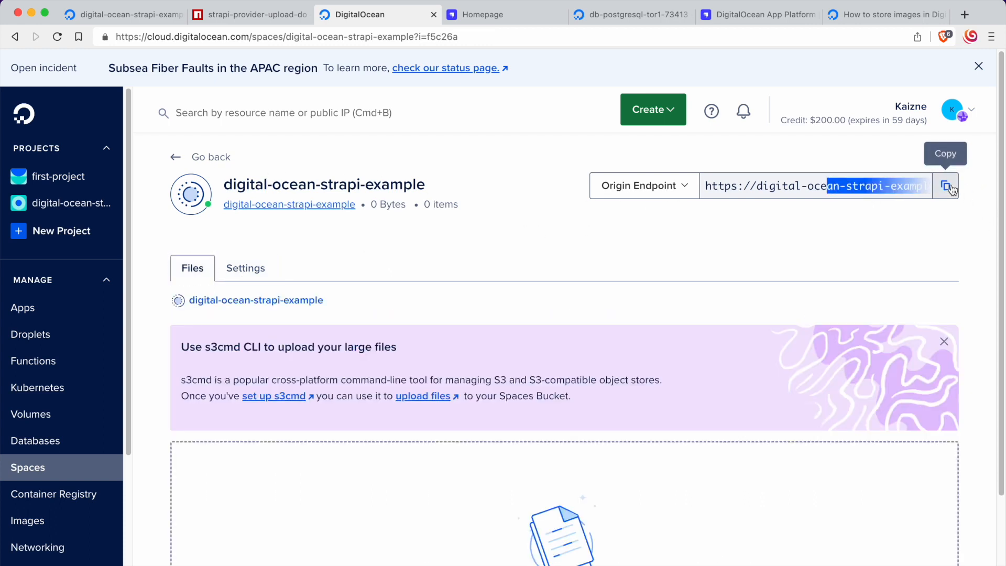
{"action": "left_click", "coordinate": [950, 187]}
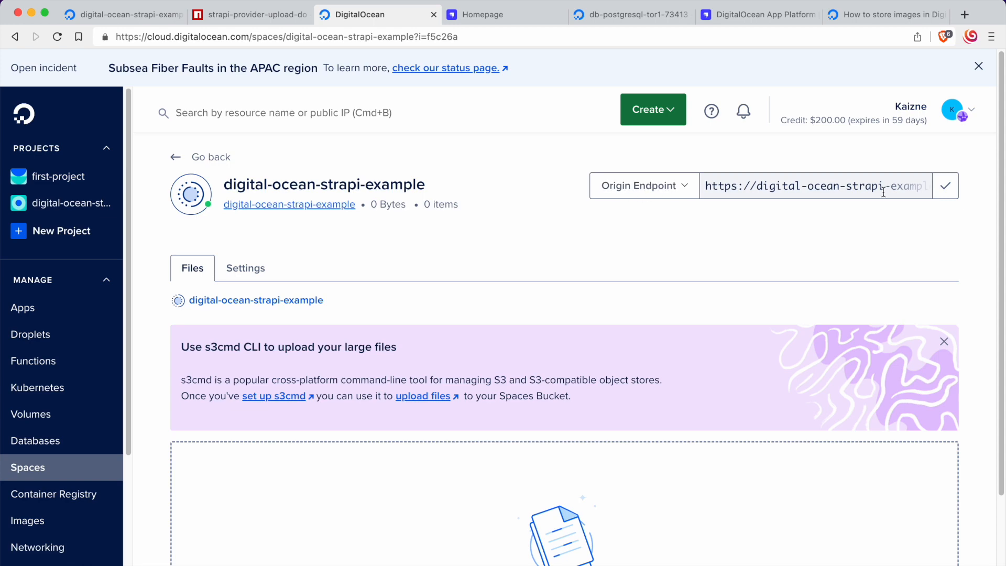
Step: Paste the Space's origin endpoint as the value of DO_SPACE_ENDPOINT and trim it to nyc3.digitaloceanspaces.com
{"action": "left_click", "coordinate": [138, 16]}
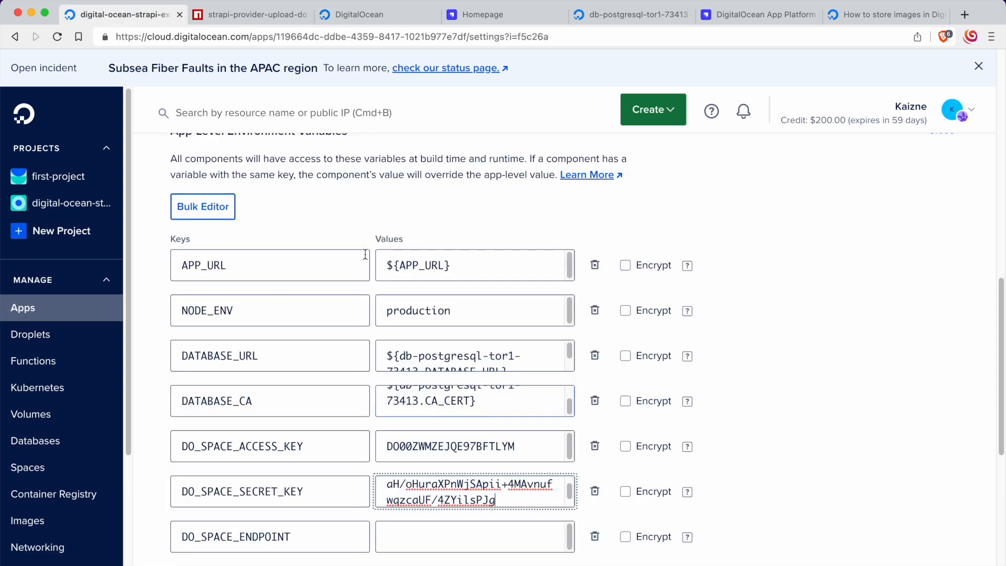
{"action": "left_click", "coordinate": [391, 14]}
{"action": "left_click", "coordinate": [690, 195]}
{"action": "left_click", "coordinate": [694, 198]}
{"action": "left_click", "coordinate": [138, 16]}
{"action": "left_click", "coordinate": [423, 538]}
{"action": "key", "text": "super+v"}
{"action": "scroll", "coordinate": [423, 520], "scroll_direction": "down", "scroll_amount": 1}
{"action": "scroll", "coordinate": [450, 524], "scroll_direction": "up", "scroll_amount": 1}
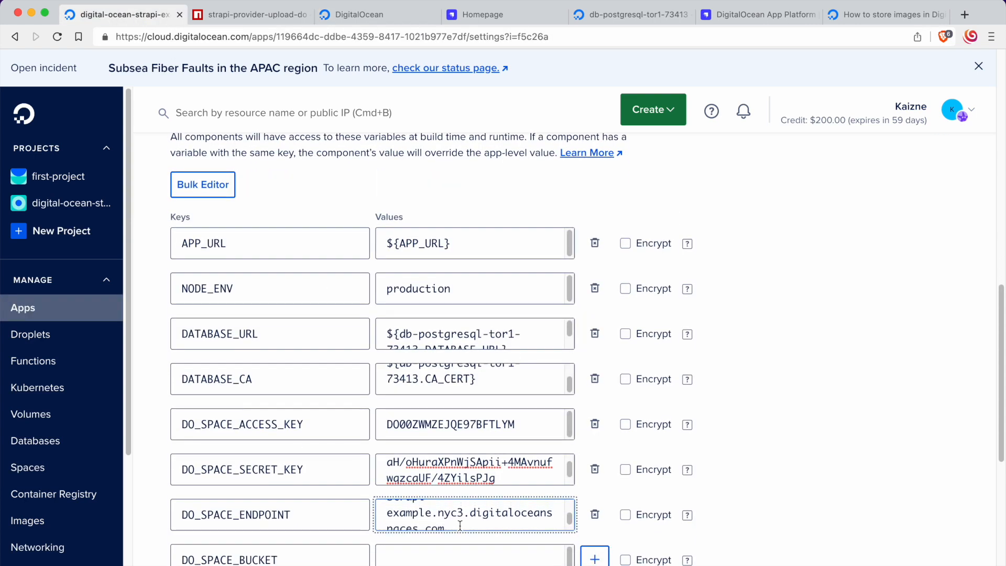
{"action": "scroll", "coordinate": [459, 524], "scroll_direction": "up", "scroll_amount": 1}
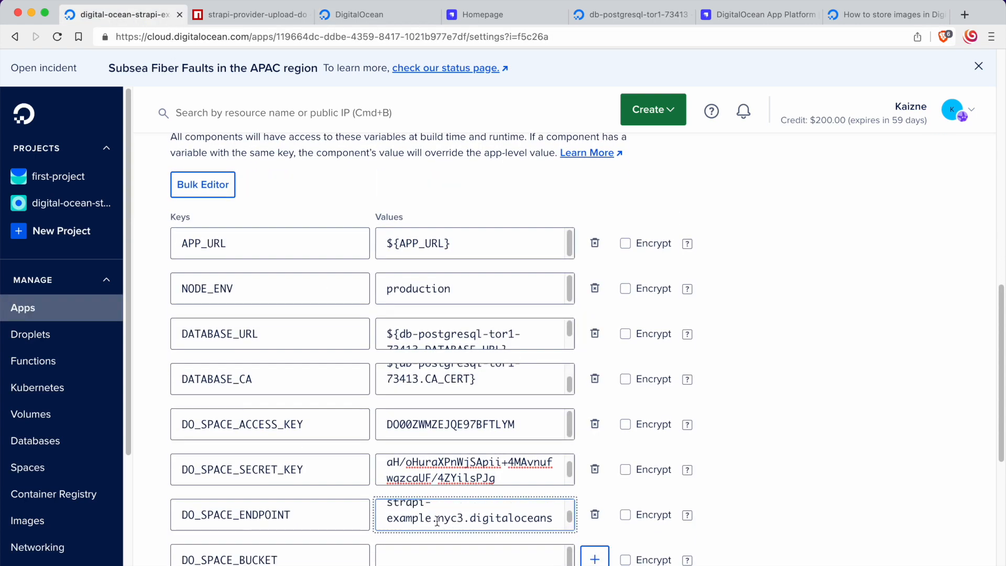
{"action": "left_click_drag", "start_coordinate": [437, 521], "coordinate": [389, 499]}
{"action": "key", "text": "BackSpace"}
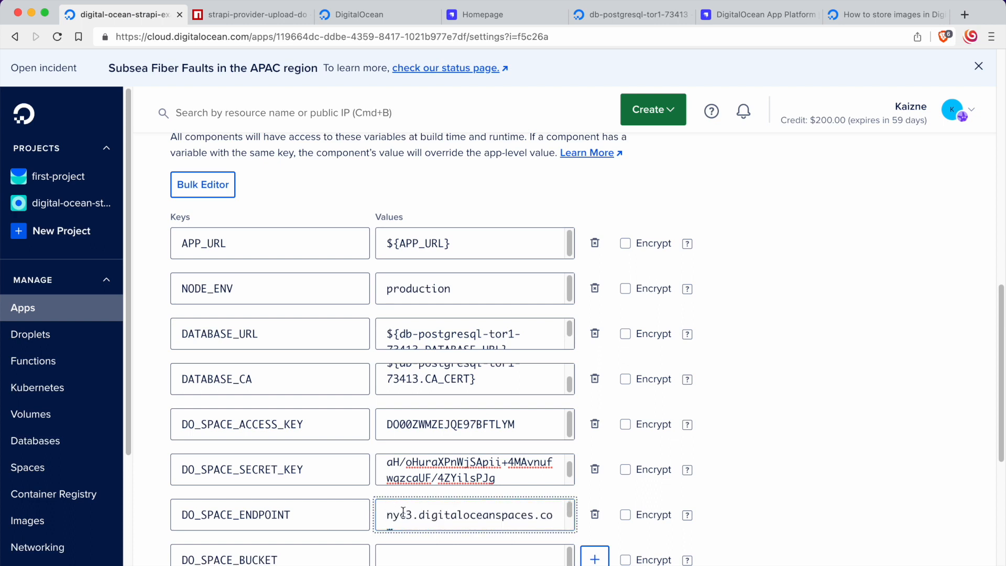
{"action": "scroll", "coordinate": [407, 514], "scroll_direction": "down", "scroll_amount": 1}
{"action": "left_click_drag", "start_coordinate": [388, 513], "coordinate": [413, 516]}
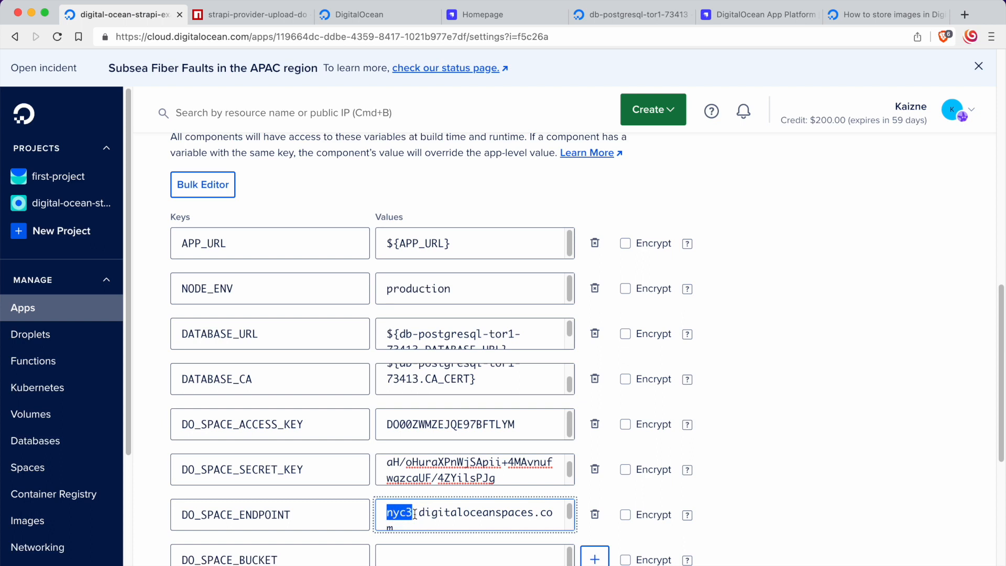
{"action": "left_click", "coordinate": [412, 515]}
{"action": "left_click", "coordinate": [387, 515]}
{"action": "left_click", "coordinate": [431, 527]}
{"action": "left_click_drag", "start_coordinate": [422, 524], "coordinate": [382, 509]}
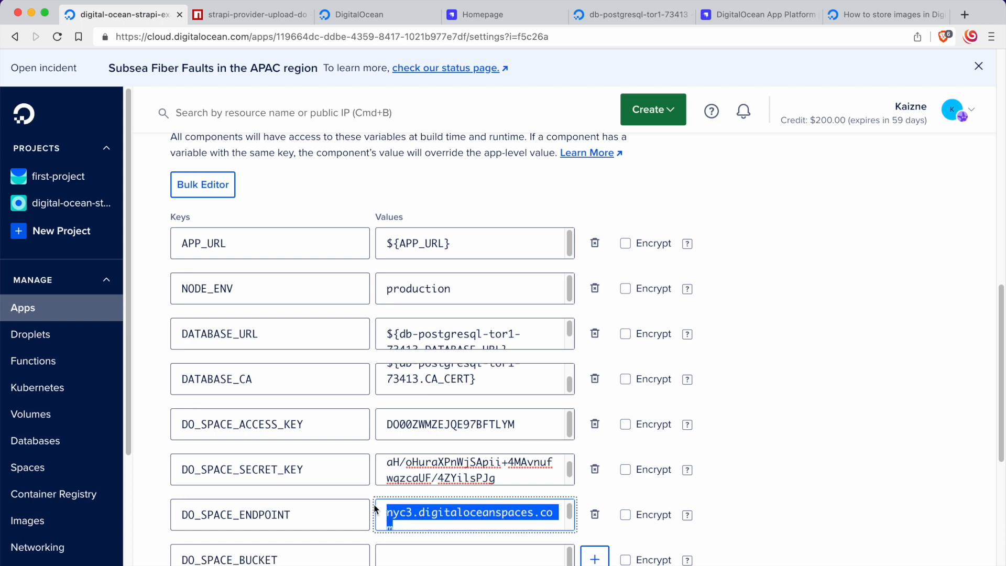
Step: Set DO_SPACE_BUCKET to digital-ocean-strapi-example, copied from the Space's title, and save the app-level environment variables
{"action": "left_click", "coordinate": [398, 558]}
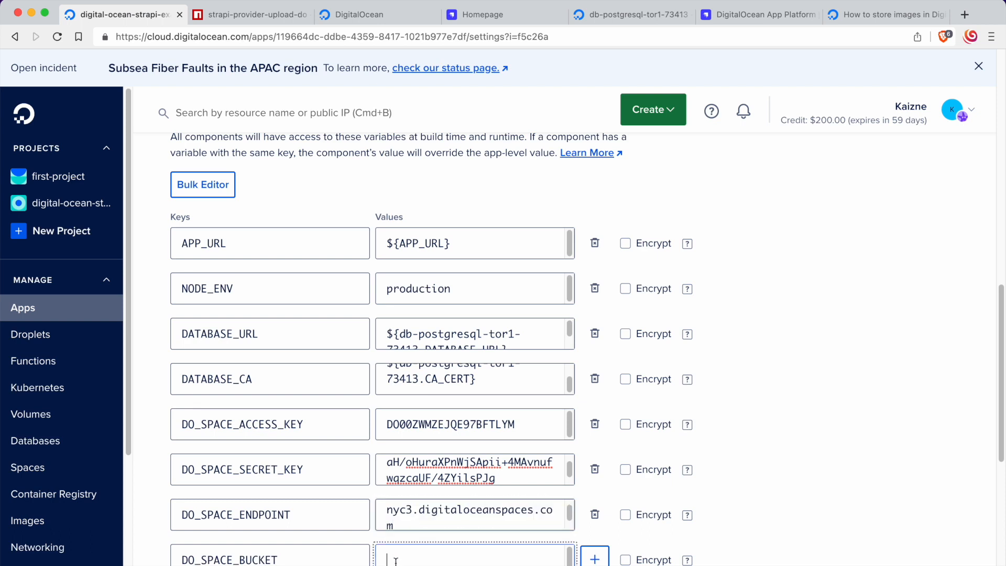
{"action": "left_click", "coordinate": [354, 23]}
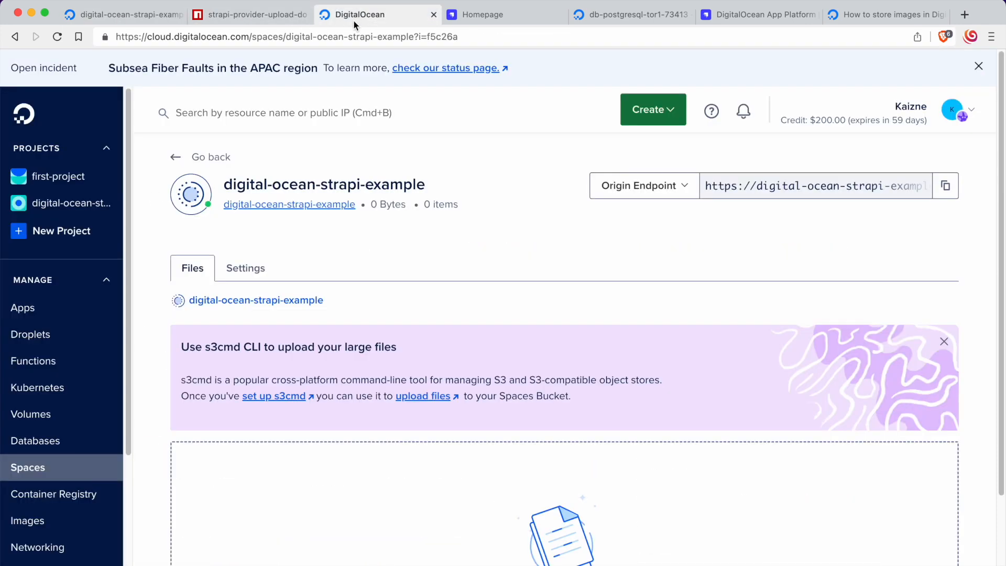
{"action": "left_click", "coordinate": [248, 16]}
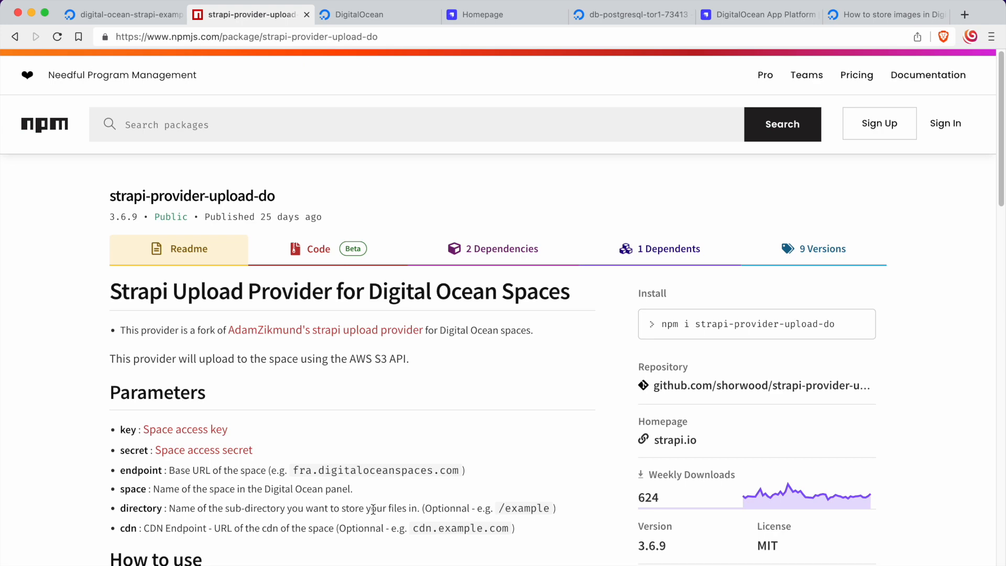
{"action": "left_click_drag", "start_coordinate": [164, 488], "coordinate": [271, 488]}
{"action": "left_click", "coordinate": [339, 13]}
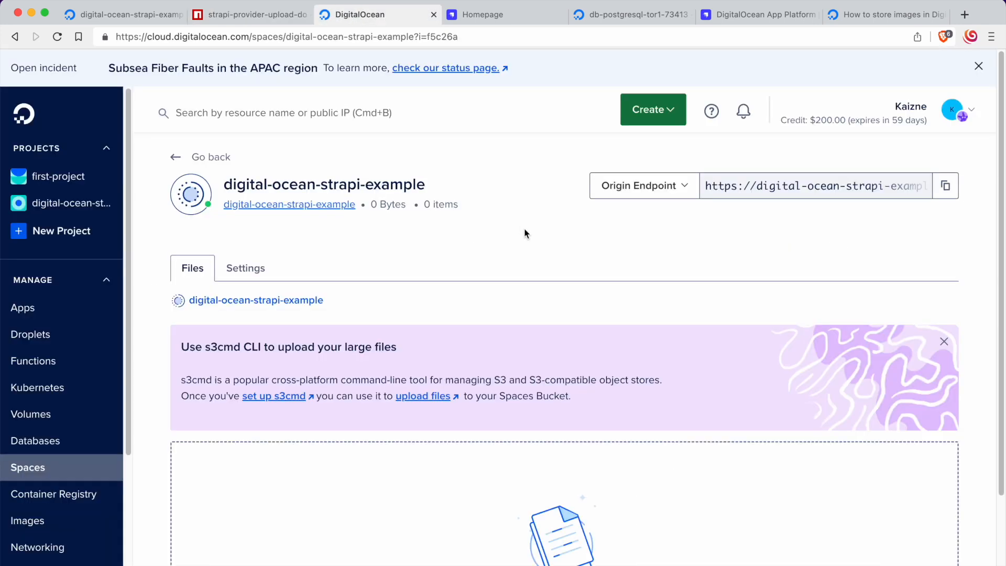
{"action": "mouse_move", "coordinate": [224, 185]}
{"action": "left_mouse_down"}
{"action": "mouse_move", "coordinate": [444, 179]}
{"action": "mouse_move", "coordinate": [224, 179]}
{"action": "left_mouse_up"}
{"action": "key", "text": "super+c"}
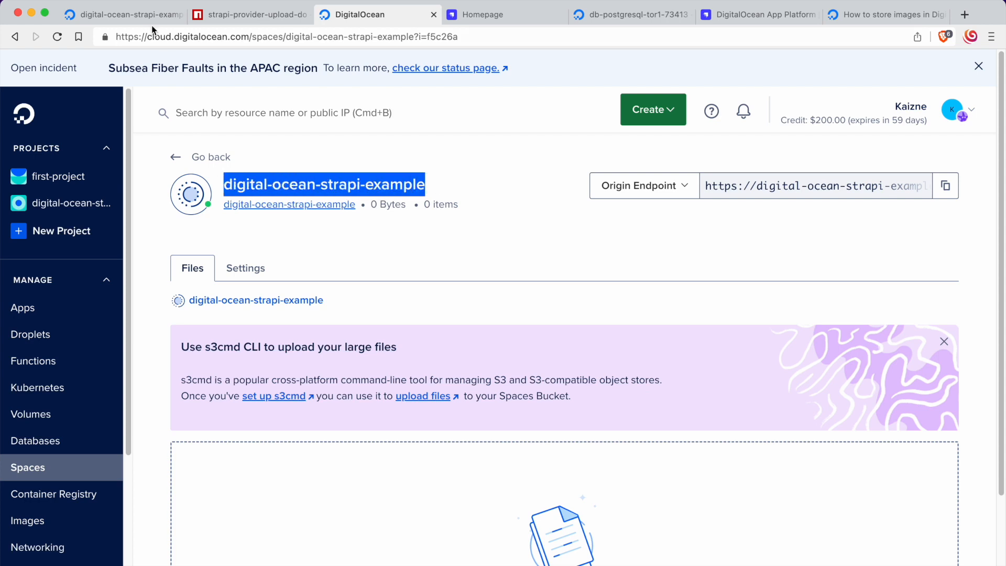
{"action": "key", "text": "super+1"}
{"action": "key", "text": "super+v"}
{"action": "scroll", "coordinate": [315, 555], "scroll_direction": "down", "scroll_amount": 1}
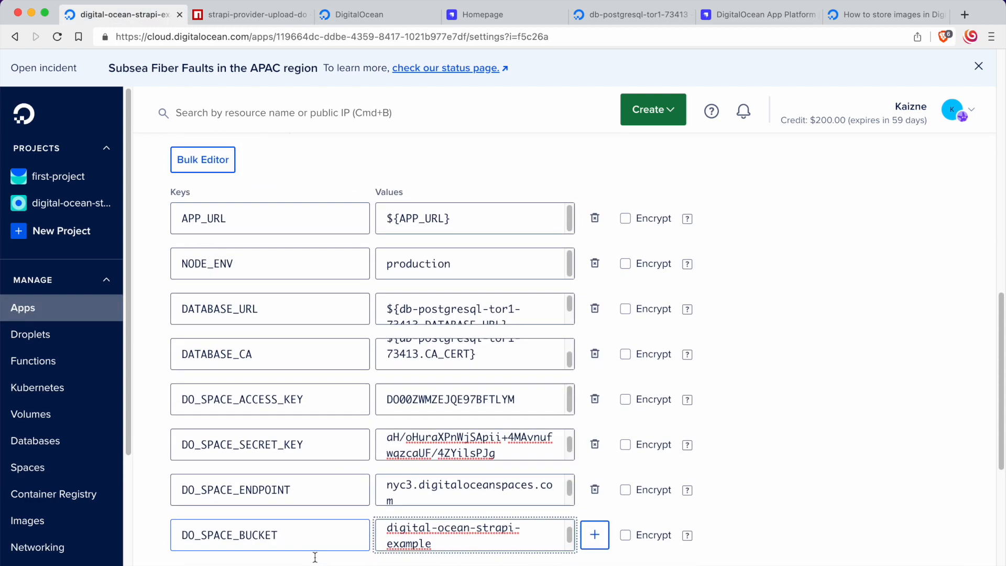
{"action": "left_click", "coordinate": [377, 330]}
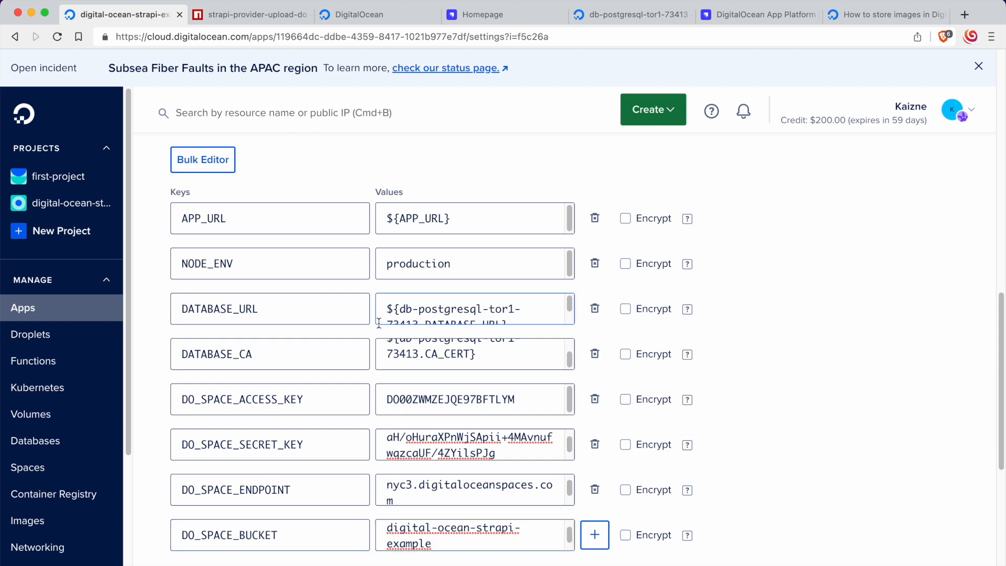
Step: Check the app's redeployment status and look over its settings until the new deployment is finished
{"action": "scroll", "coordinate": [379, 329], "scroll_direction": "up", "scroll_amount": 10}
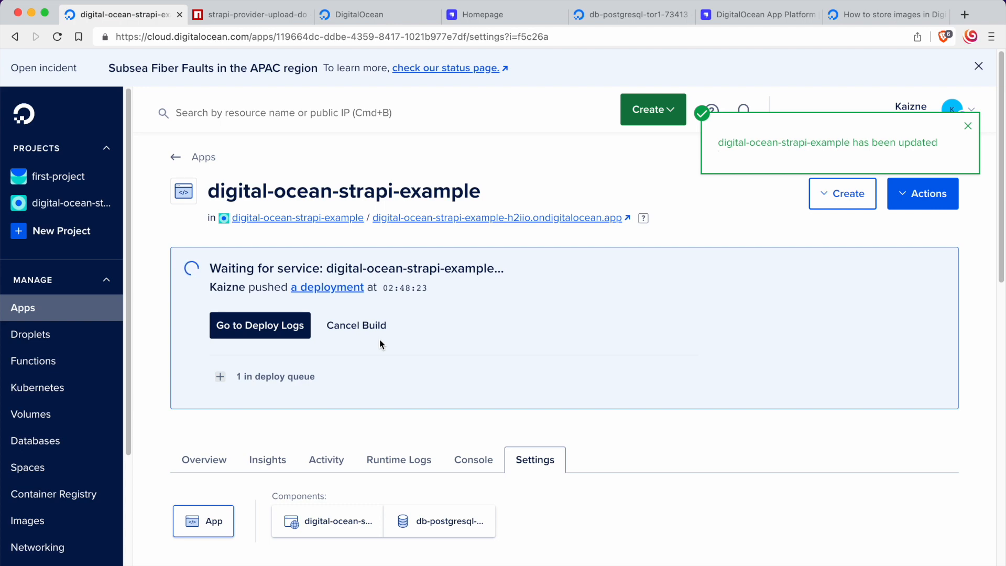
{"action": "scroll", "coordinate": [379, 338], "scroll_direction": "down", "scroll_amount": 3}
{"action": "scroll", "coordinate": [379, 338], "scroll_direction": "up", "scroll_amount": 3}
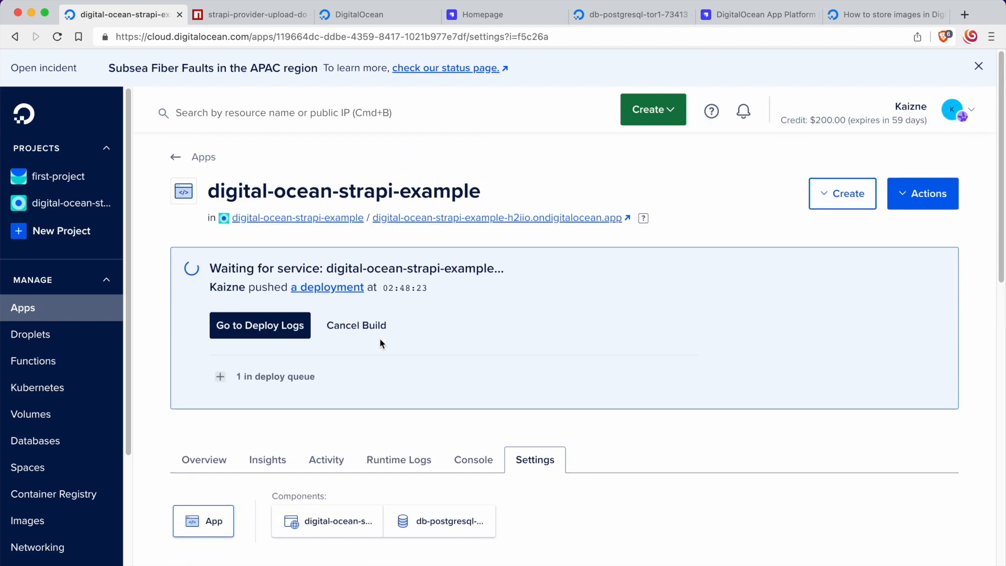
{"action": "scroll", "coordinate": [379, 339], "scroll_direction": "down", "scroll_amount": 10}
{"action": "scroll", "coordinate": [505, 158], "scroll_direction": "up", "scroll_amount": 10}
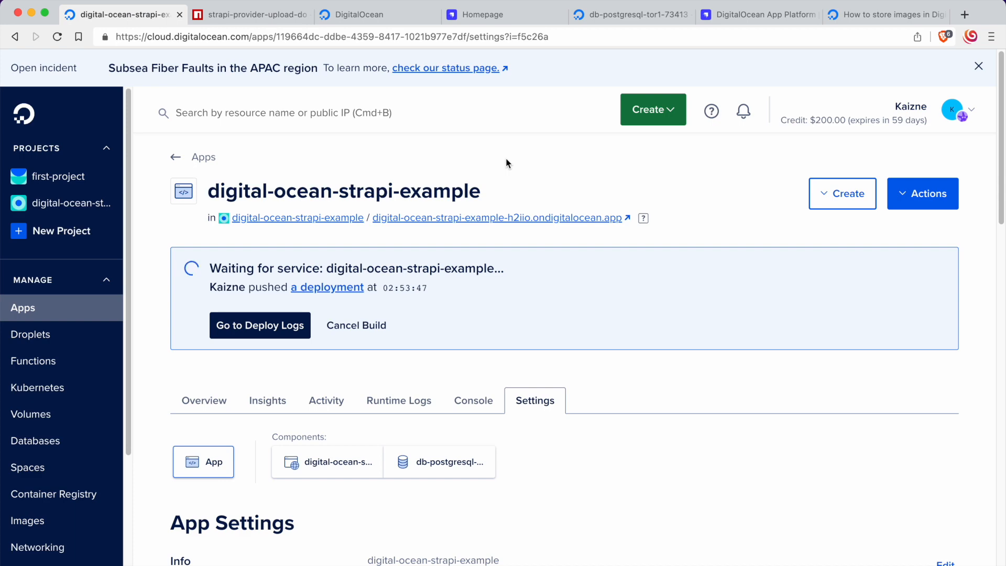
{"action": "scroll", "coordinate": [438, 364], "scroll_direction": "down", "scroll_amount": 5}
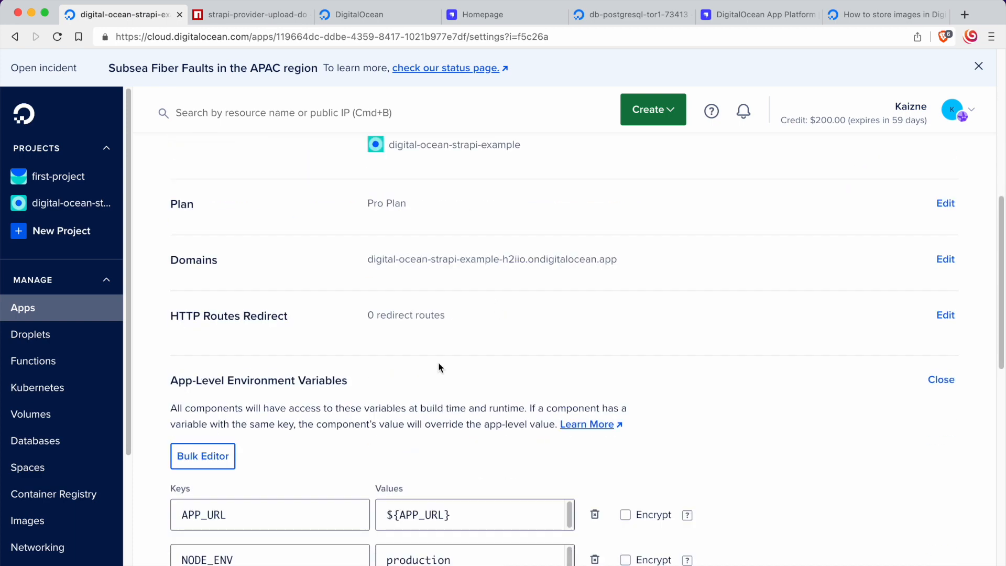
{"action": "scroll", "coordinate": [386, 364], "scroll_direction": "up", "scroll_amount": 3}
{"action": "scroll", "coordinate": [388, 366], "scroll_direction": "up", "scroll_amount": 5}
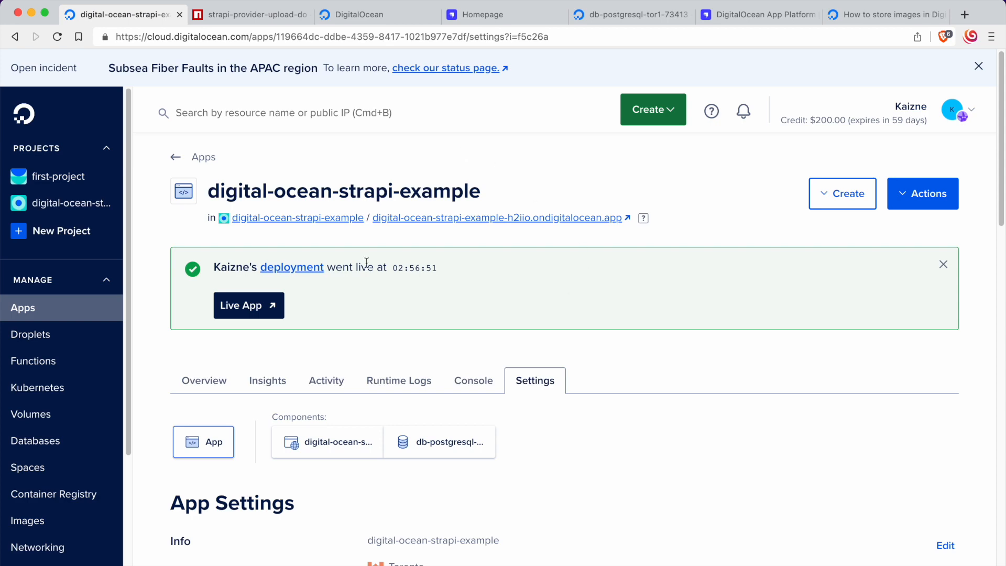
{"action": "scroll", "coordinate": [493, 383], "scroll_direction": "down", "scroll_amount": 10}
{"action": "scroll", "coordinate": [492, 382], "scroll_direction": "up", "scroll_amount": 10}
Step: Open the live app's /admin page in a new browser tab and close all tabs after it
{"action": "left_click", "coordinate": [250, 305]}
{"action": "left_click", "coordinate": [459, 38]}
{"action": "type", "text": "/admin"}
{"action": "key", "text": "Return"}
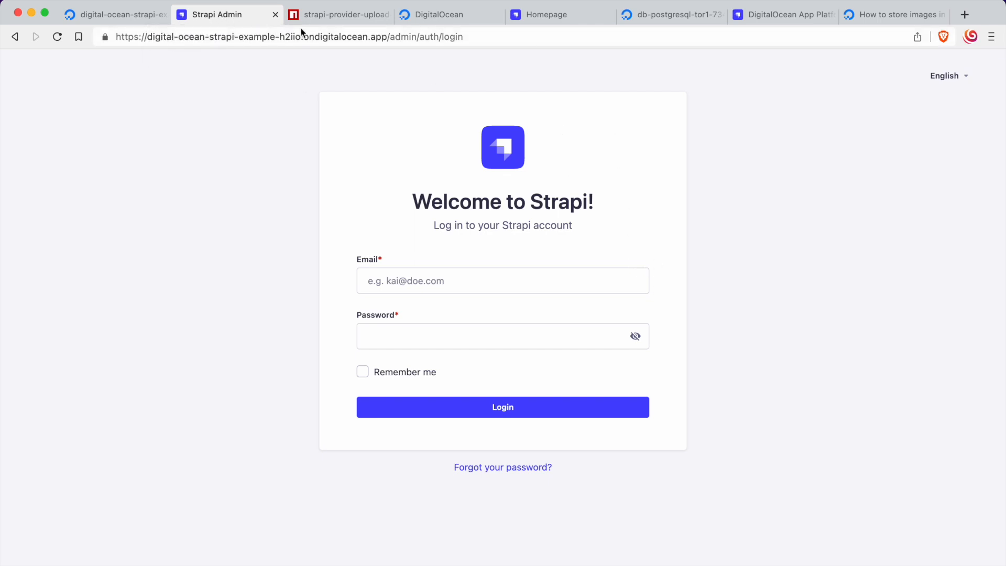
{"action": "right_click", "coordinate": [238, 21]}
{"action": "left_click", "coordinate": [331, 201]}
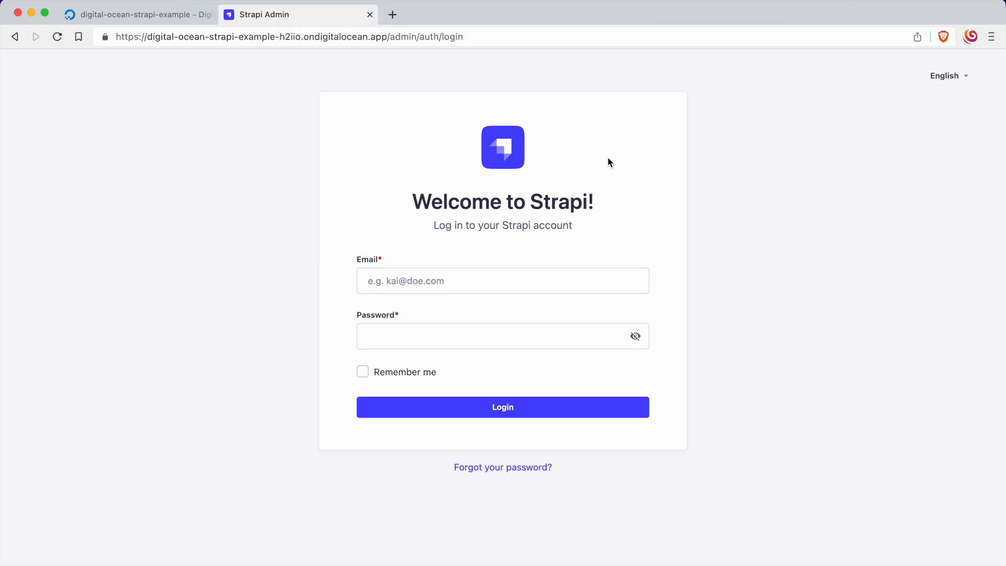
Step: Log in to the Strapi admin with the account's e-mail and password
{"action": "key", "text": "super+Tab"}
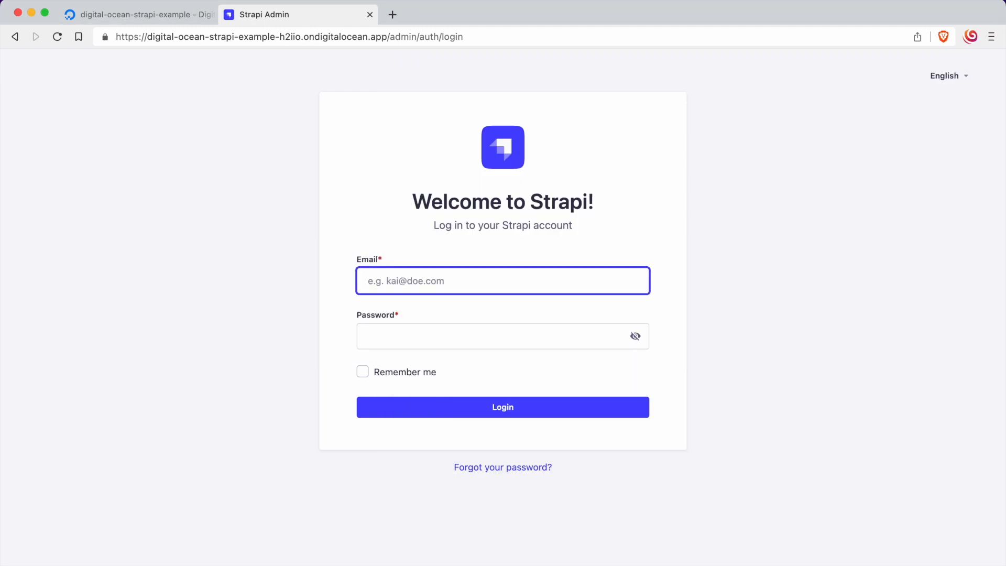
{"action": "key", "text": "Tab"}
{"action": "key", "text": "super+v"}
{"action": "left_click", "coordinate": [116, 268]}
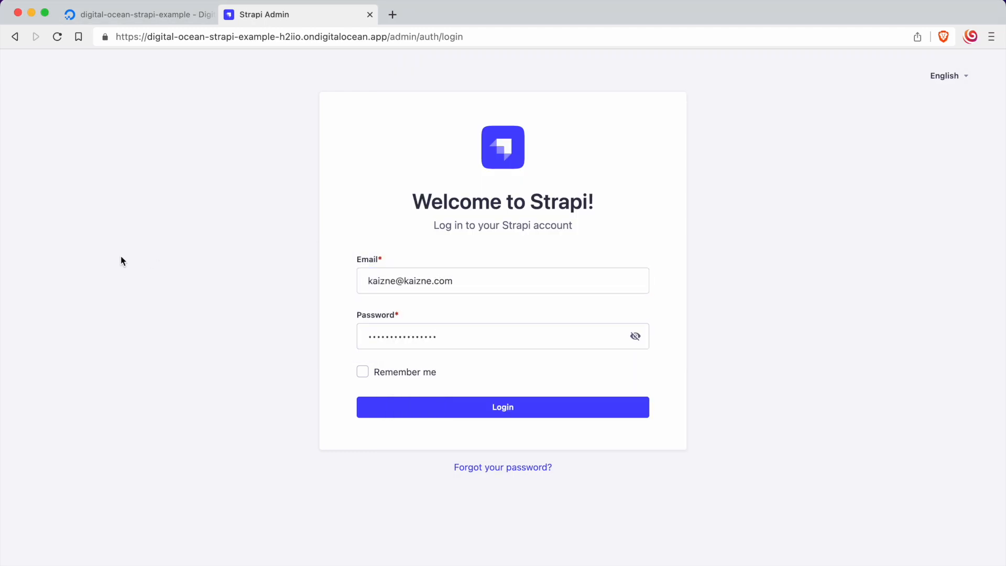
{"action": "left_click", "coordinate": [417, 377]}
{"action": "left_click", "coordinate": [517, 408]}
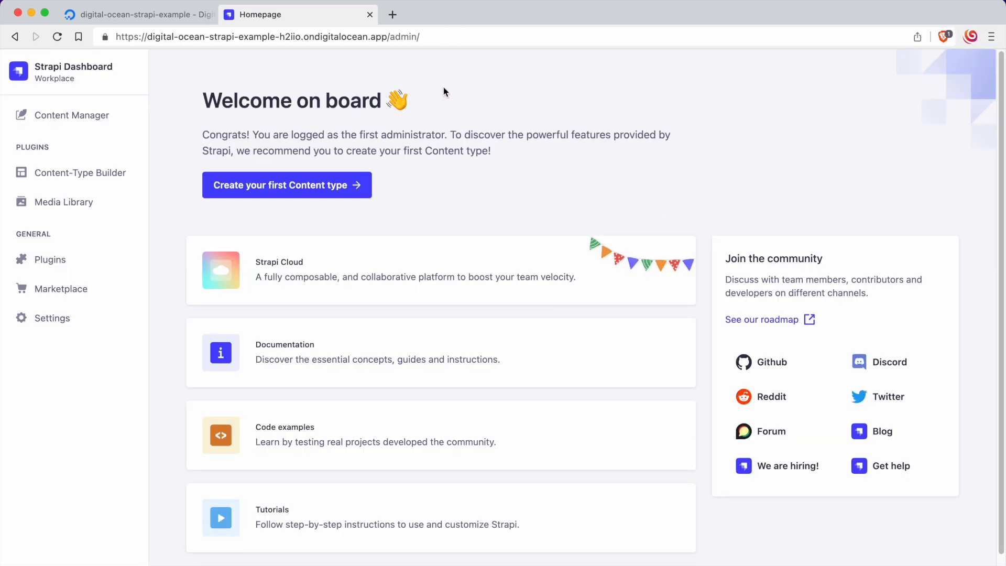
Step: Upload the image rengoku.jpg as a new asset in Strapi's Media Library
{"action": "left_click", "coordinate": [98, 208]}
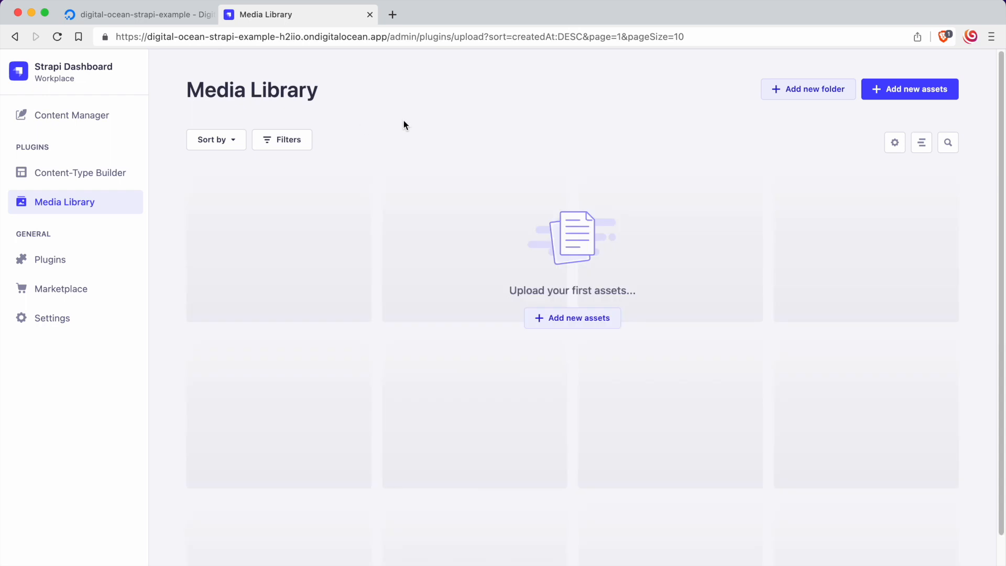
{"action": "left_click", "coordinate": [579, 321]}
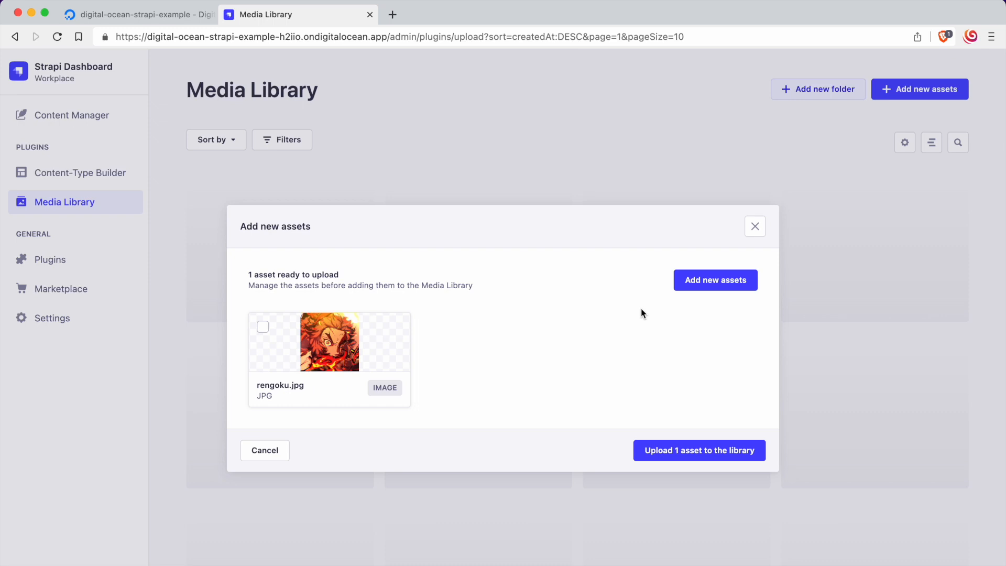
{"action": "left_click", "coordinate": [736, 459]}
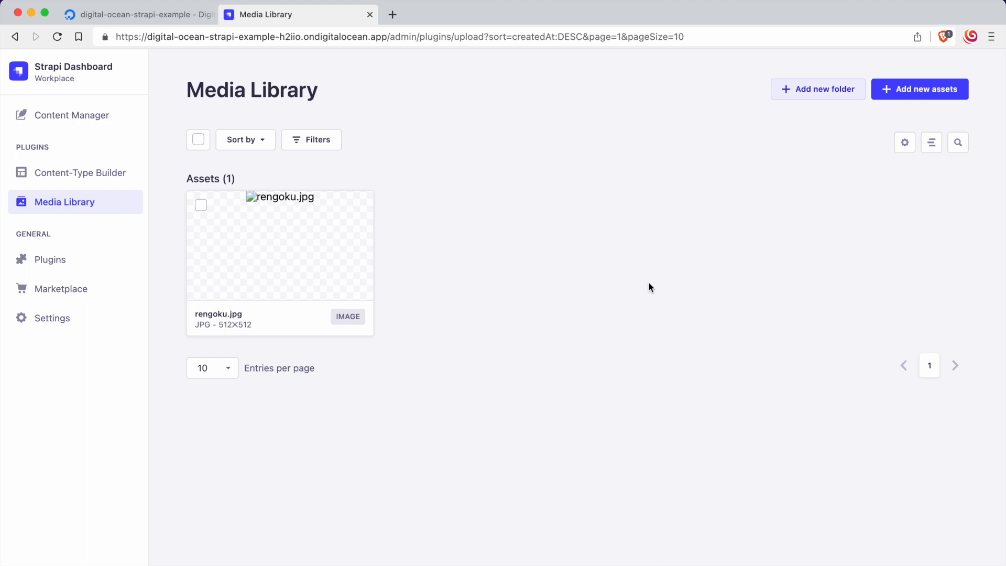
Step: Open the digital-ocean-strapi-example Space in DigitalOcean and check its stored image files against the asset in Strapi's Media Library
{"action": "mouse_move", "coordinate": [247, 221]}
{"action": "left_click", "coordinate": [157, 15]}
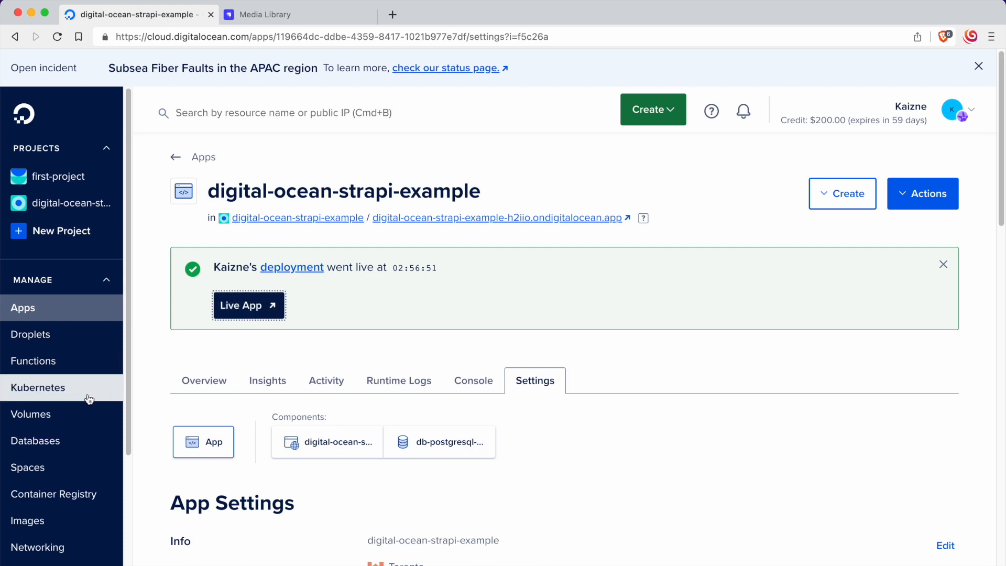
{"action": "left_click", "coordinate": [90, 468]}
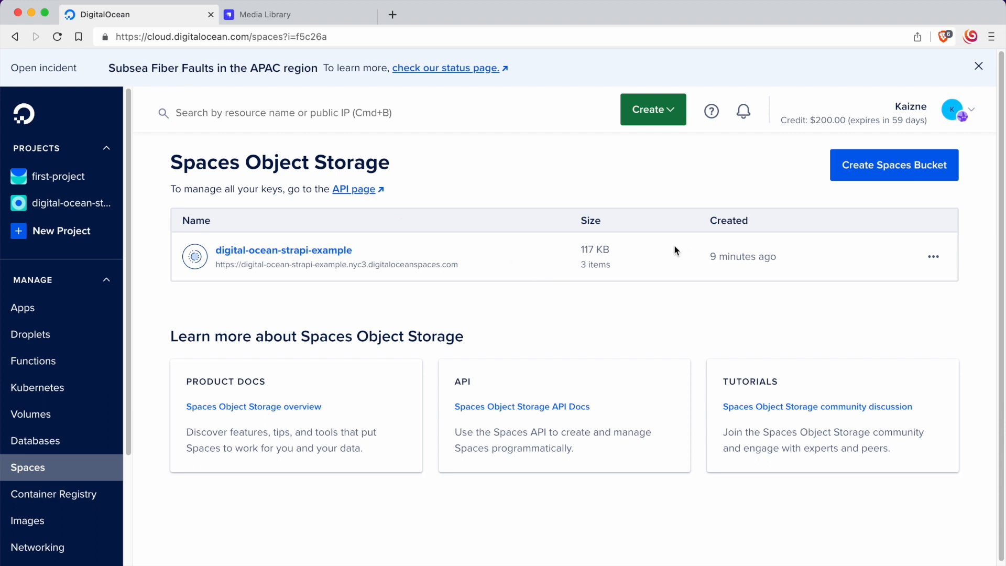
{"action": "left_click", "coordinate": [321, 246]}
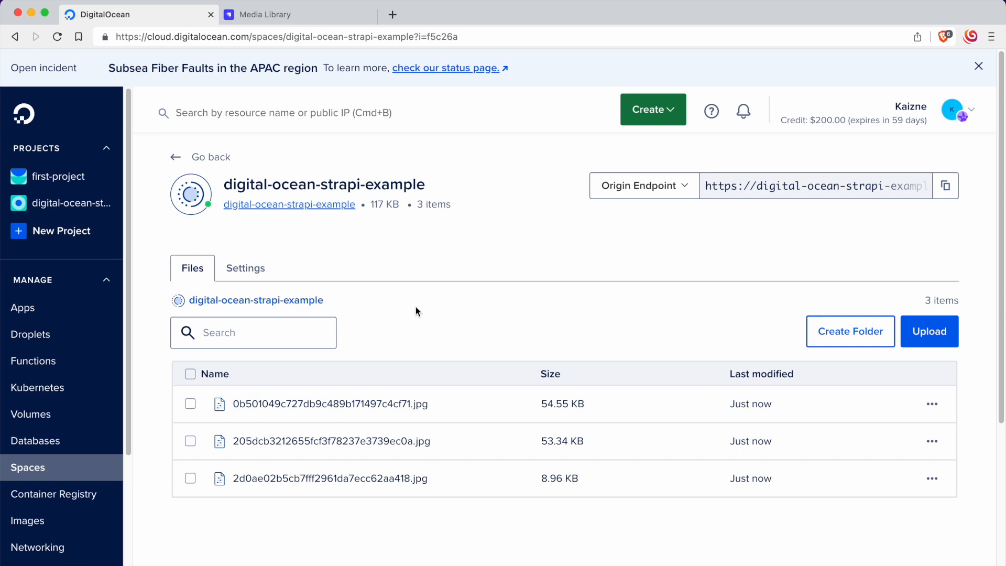
{"action": "left_click_drag", "start_coordinate": [370, 204], "coordinate": [468, 213]}
{"action": "left_click", "coordinate": [467, 213]}
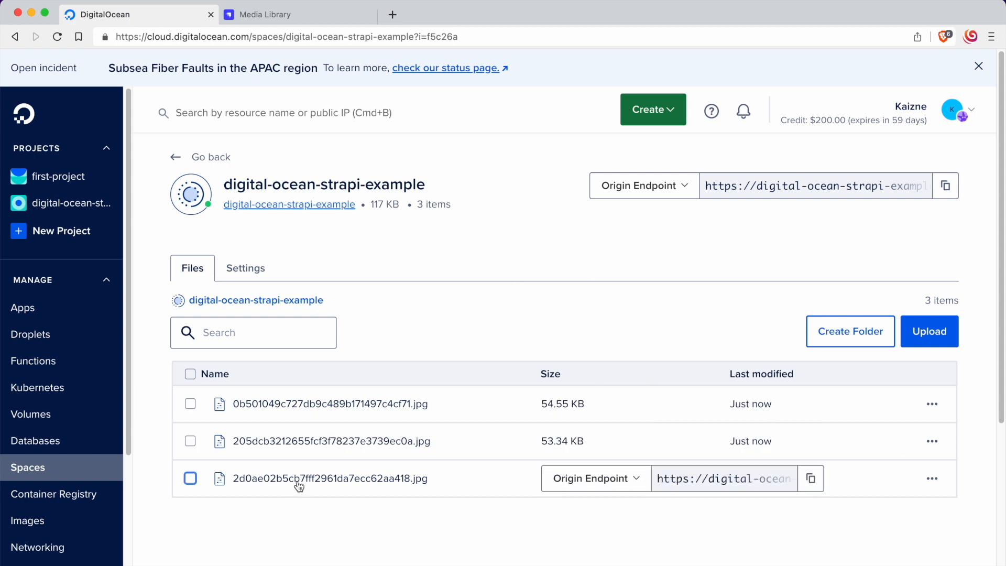
{"action": "left_click", "coordinate": [262, 12]}
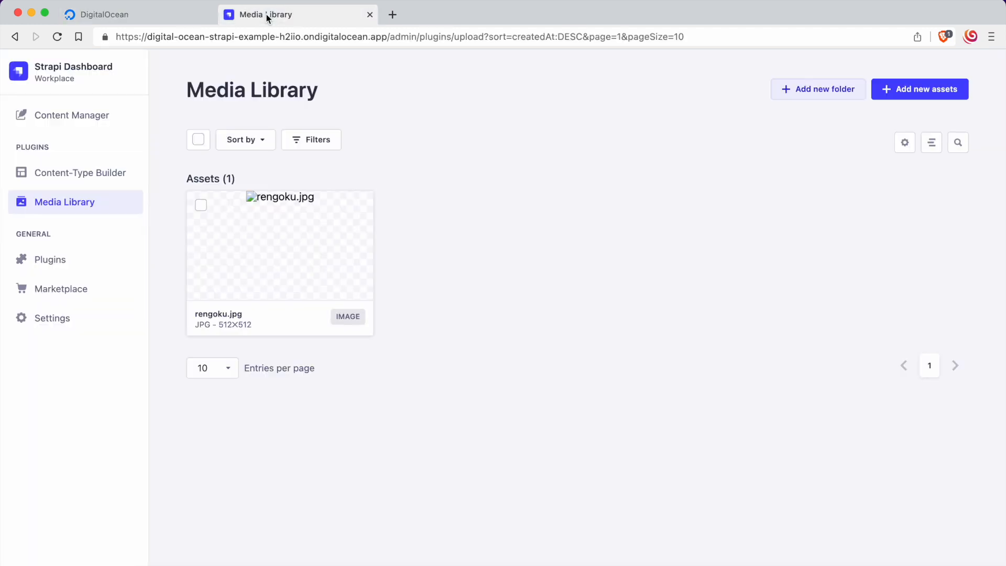
{"action": "left_click", "coordinate": [165, 20]}
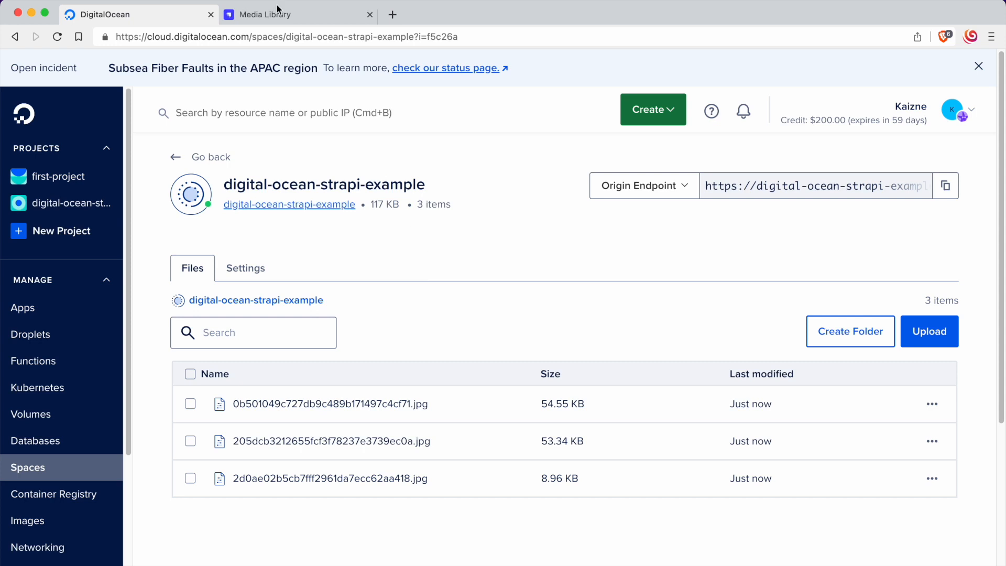
Step: Open the browser console on Strapi's Media Library page and read the Content Security Policy error for the image
{"action": "key", "text": "ctrl+Tab"}
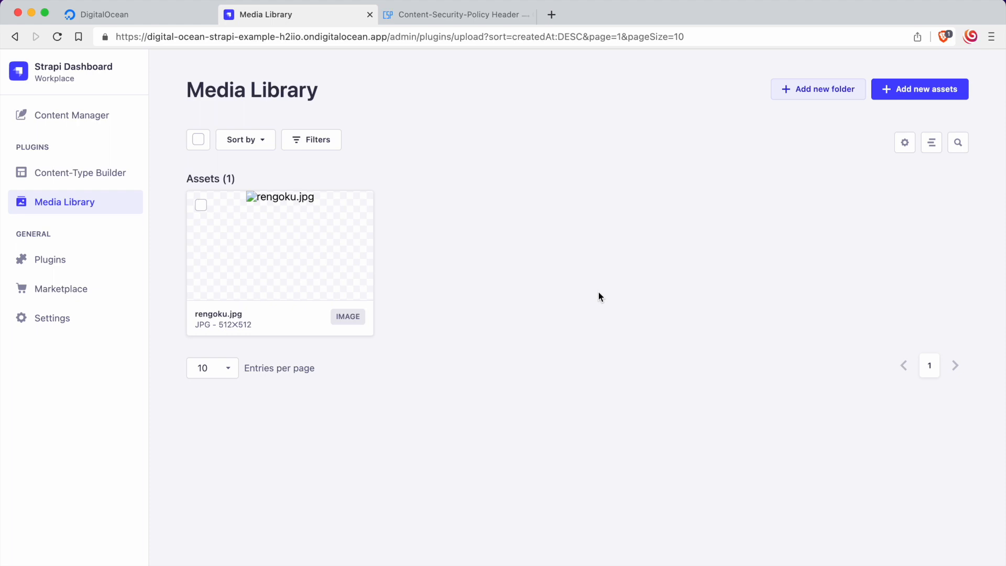
{"action": "key", "text": "super+alt+j"}
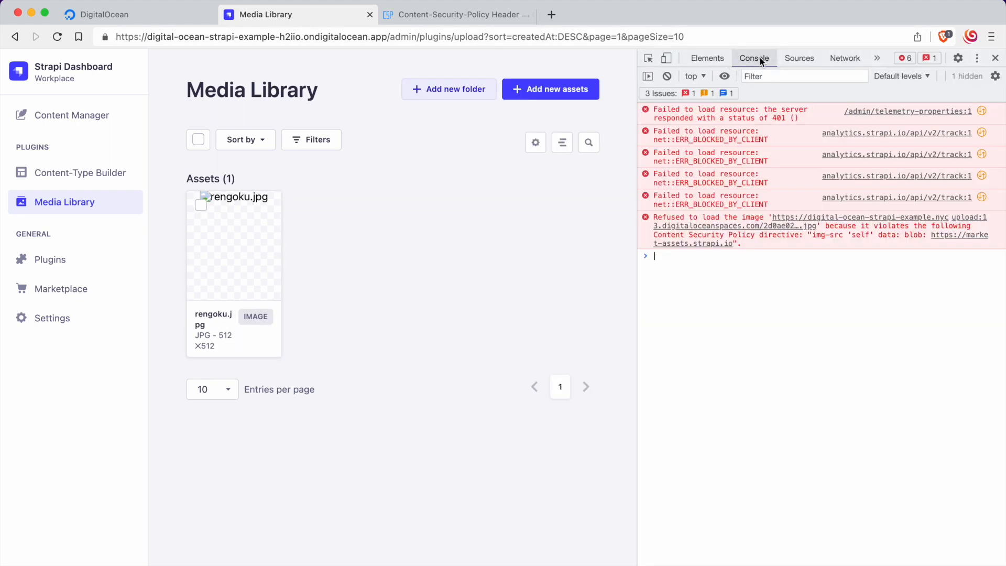
{"action": "left_click_drag", "start_coordinate": [655, 217], "coordinate": [790, 242]}
{"action": "left_click", "coordinate": [789, 243]}
{"action": "left_click_drag", "start_coordinate": [829, 225], "coordinate": [751, 236]}
{"action": "left_click", "coordinate": [697, 236]}
{"action": "left_click_drag", "start_coordinate": [653, 236], "coordinate": [753, 240]}
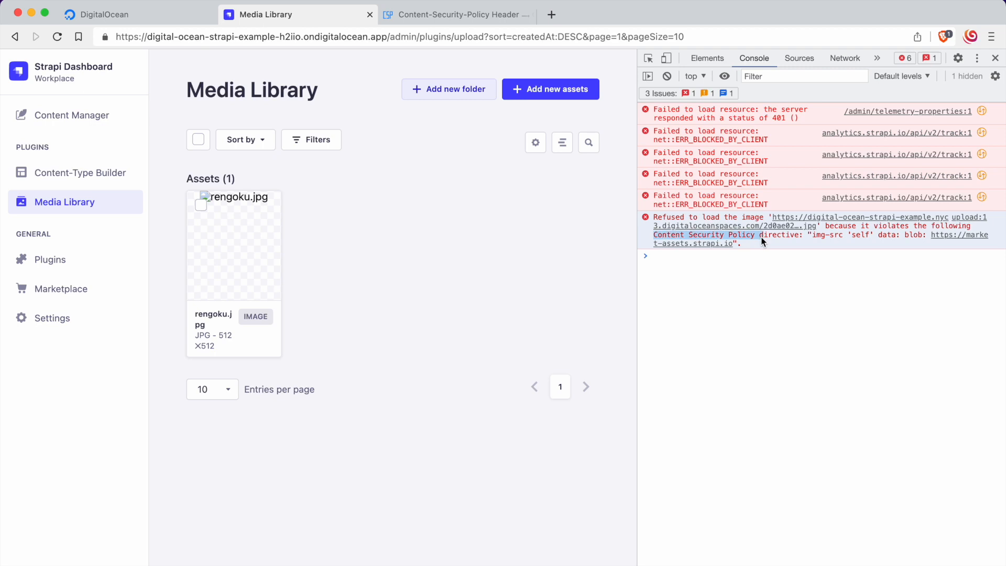
Step: Look over the Content Security Policy reference page and check the Strapi app's own domain in the Media Library address
{"action": "left_click", "coordinate": [476, 16]}
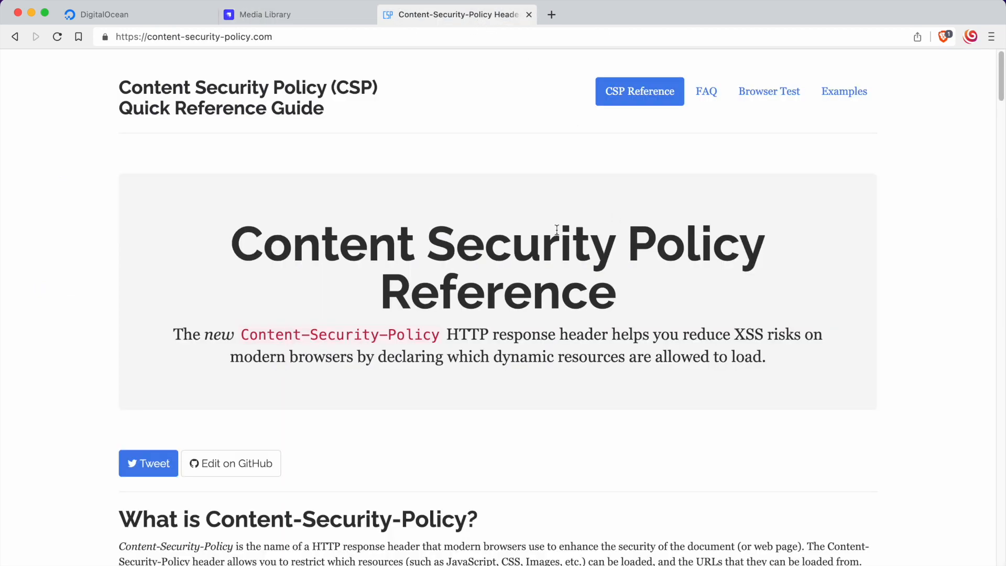
{"action": "scroll", "coordinate": [557, 231], "scroll_direction": "down", "scroll_amount": 3}
{"action": "scroll", "coordinate": [550, 224], "scroll_direction": "up", "scroll_amount": 3}
{"action": "left_click", "coordinate": [257, 14]}
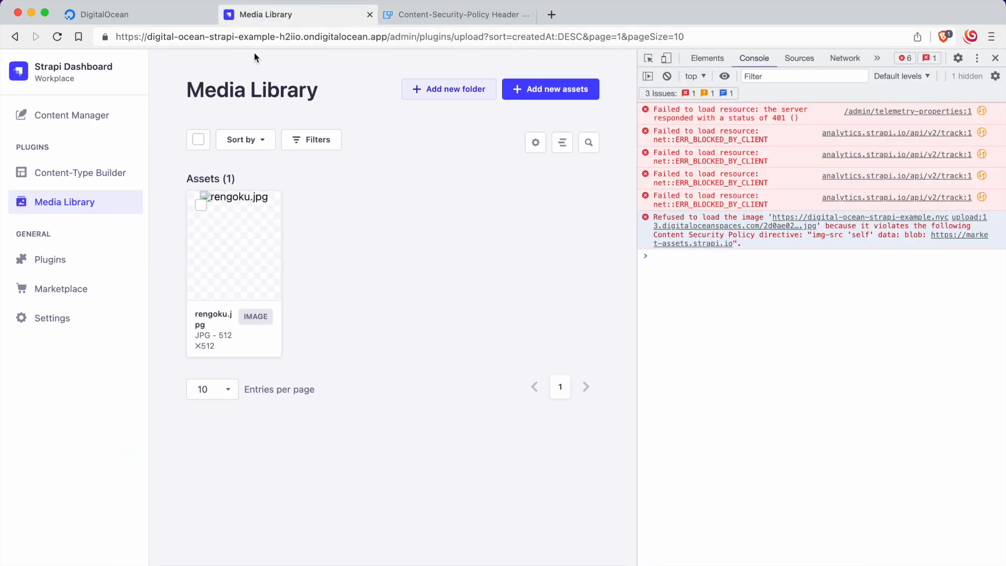
{"action": "left_click", "coordinate": [344, 42]}
{"action": "left_click", "coordinate": [388, 41], "text": "shift"}
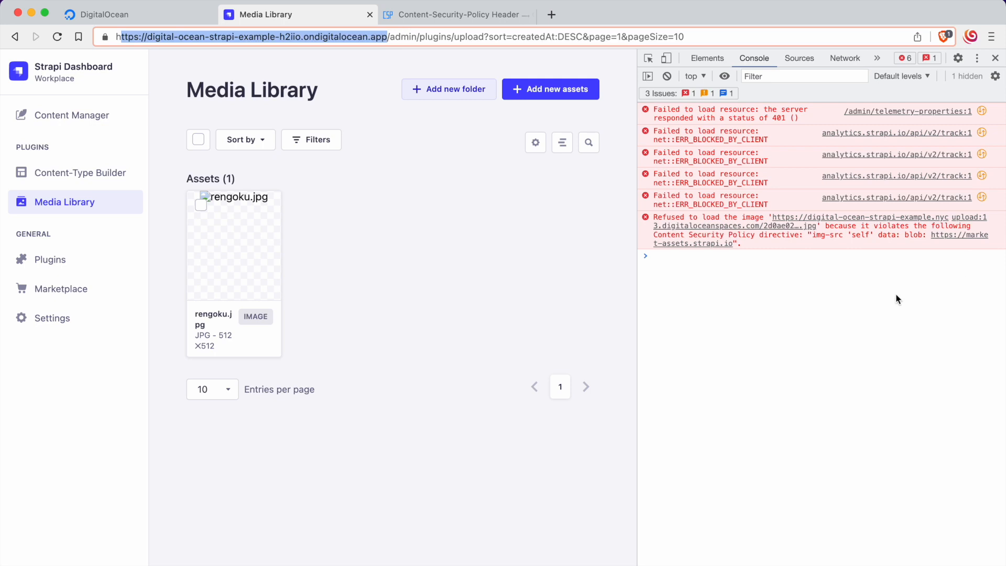
{"action": "left_click", "coordinate": [429, 267]}
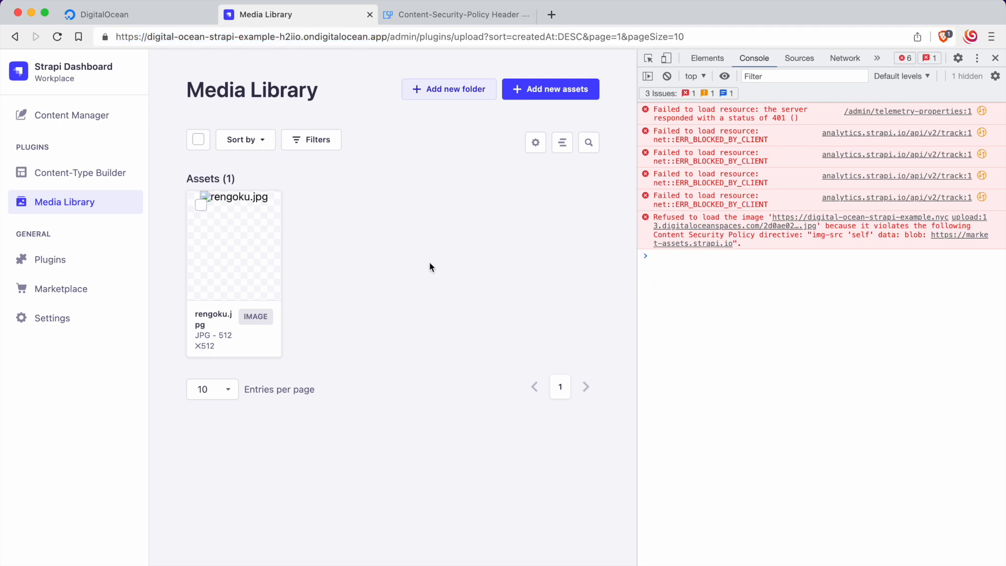
Step: Open the blocked image from the console error and compare its digitaloceanspaces.com domain with the Media Library's address
{"action": "left_click", "coordinate": [722, 226]}
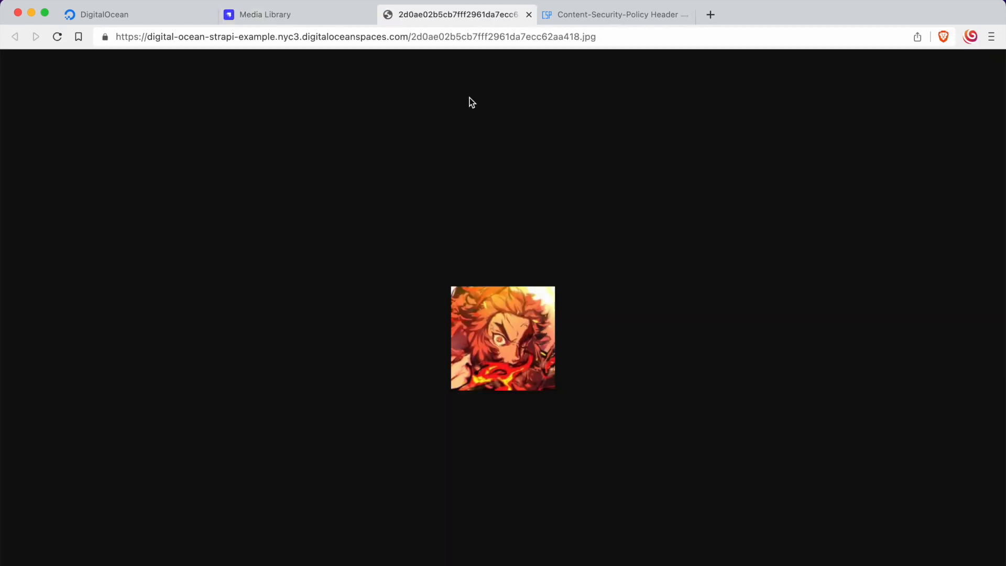
{"action": "left_click_drag", "start_coordinate": [116, 37], "coordinate": [409, 37]}
{"action": "left_click", "coordinate": [623, 34]}
{"action": "left_click", "coordinate": [205, 86]}
{"action": "left_click", "coordinate": [409, 37]}
{"action": "left_click", "coordinate": [415, 50]}
{"action": "left_click", "coordinate": [320, 15]}
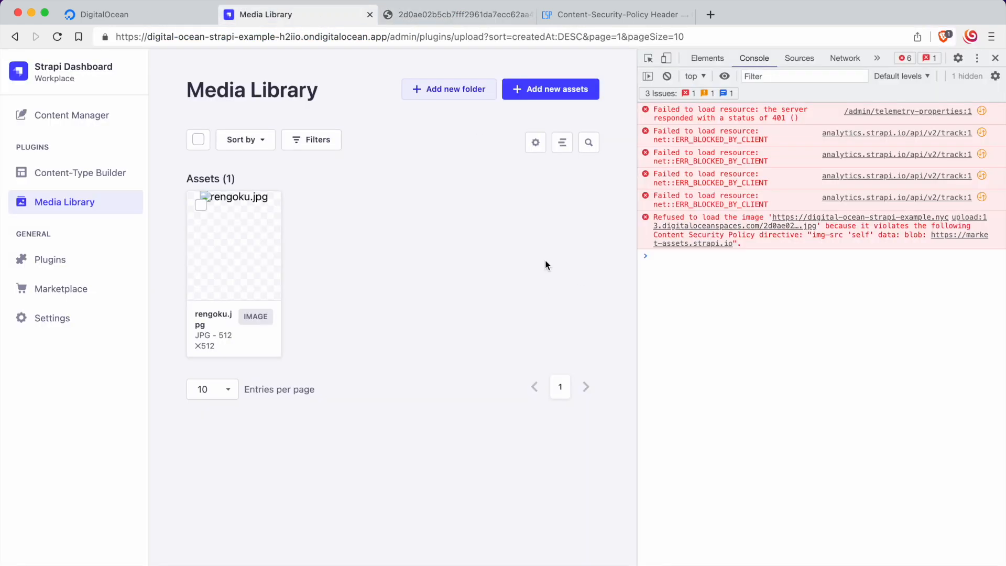
{"action": "left_click", "coordinate": [438, 13]}
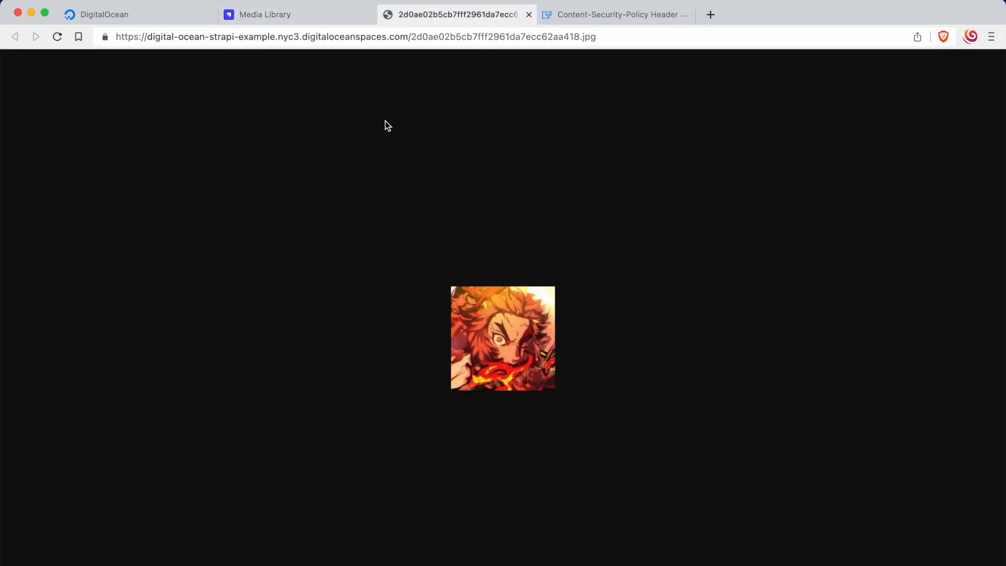
{"action": "left_click", "coordinate": [274, 17]}
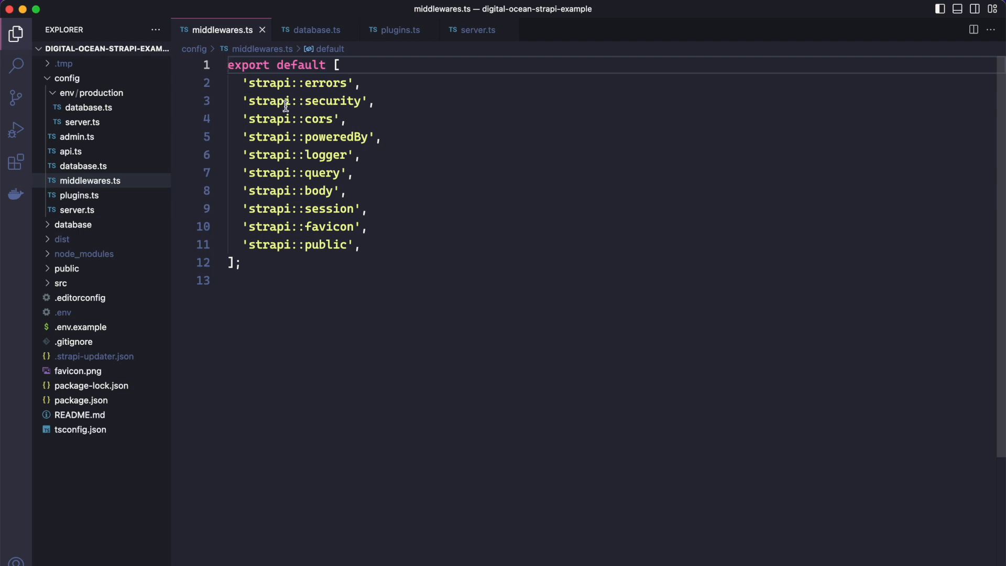
Step: In VS Code, replace 'strapi::security' in middlewares.ts with the pasted contentSecurityPolicy configuration whose img-src allows *.digitaloceanspaces.com, and review that entry
{"action": "left_click", "coordinate": [362, 102]}
{"action": "left_click_drag", "start_coordinate": [340, 101], "coordinate": [243, 100]}
{"action": "left_click", "coordinate": [384, 103]}
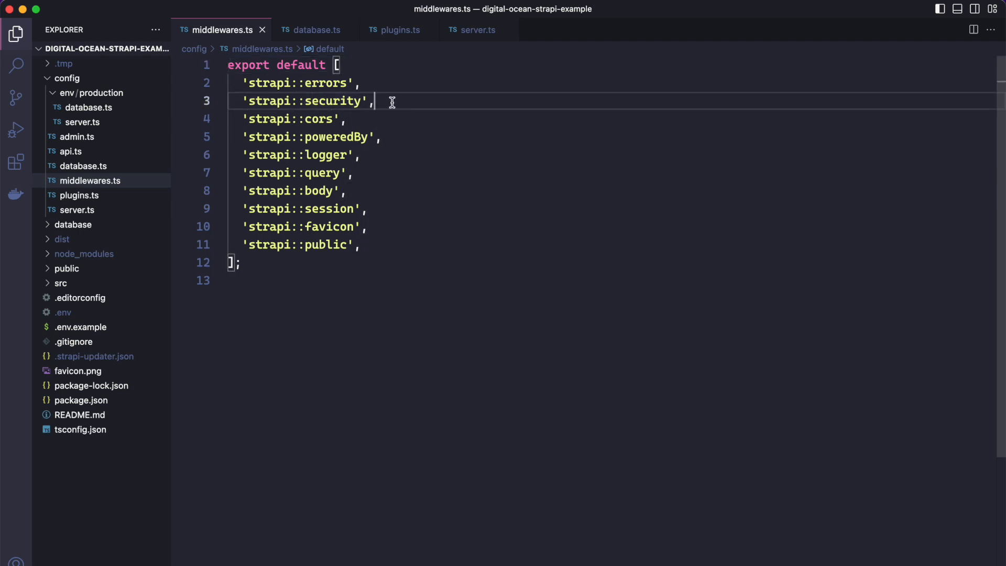
{"action": "left_click_drag", "start_coordinate": [388, 99], "coordinate": [242, 101]}
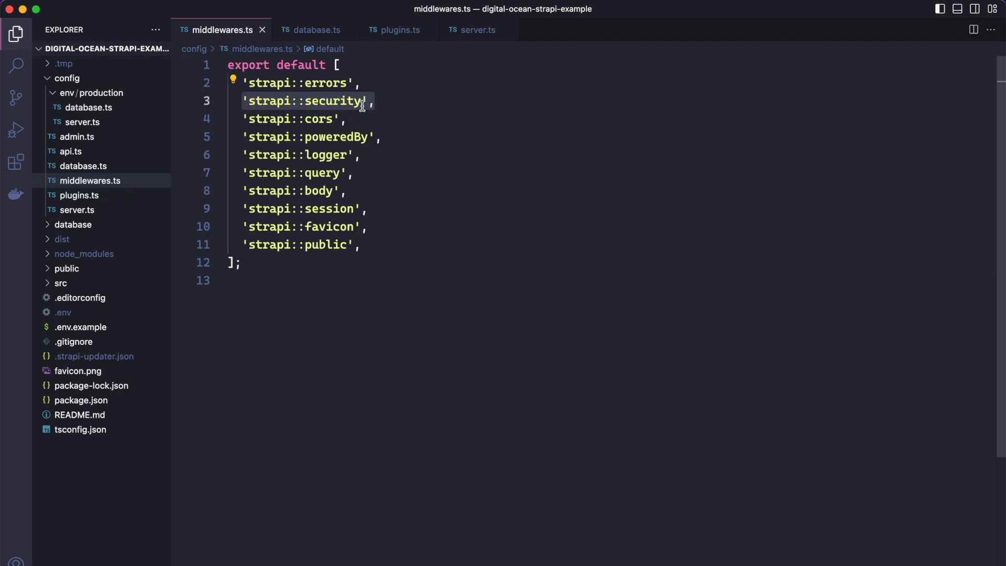
{"action": "type", "text": "{   name: \"strapi::security\",   config: {     contentSecurityPolicy: {       useDefaults: true,       directives: {         \"connect-src\": [\"'self'\", \"https:\"],         \"img-src\": [           \"'self'\",           \"data:\",           \"blob:\",           \"*.digitaloceanspaces.com\"         ],         \"media-src\": [\"'self'\", \"data:\", \"blob:\"],         upgradeInsecureRequests: null,       },     },   }, },"}
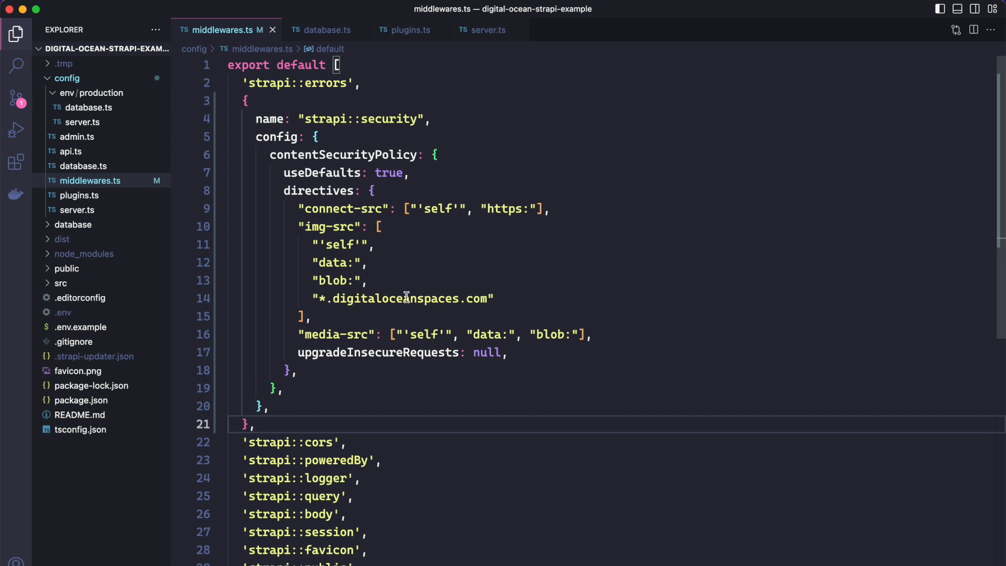
{"action": "left_click_drag", "start_coordinate": [360, 298], "coordinate": [486, 302]}
{"action": "left_click", "coordinate": [486, 303]}
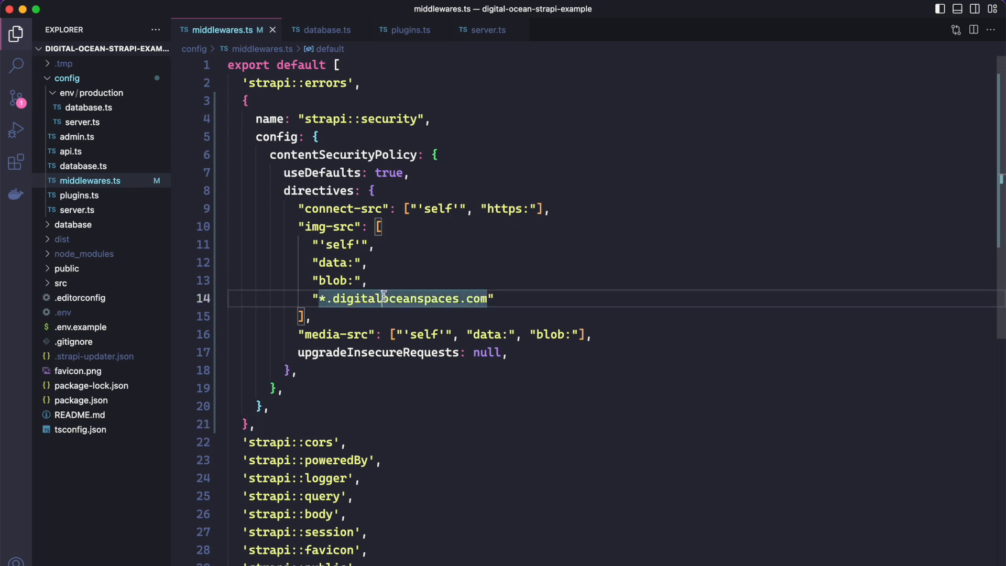
{"action": "left_click", "coordinate": [331, 304]}
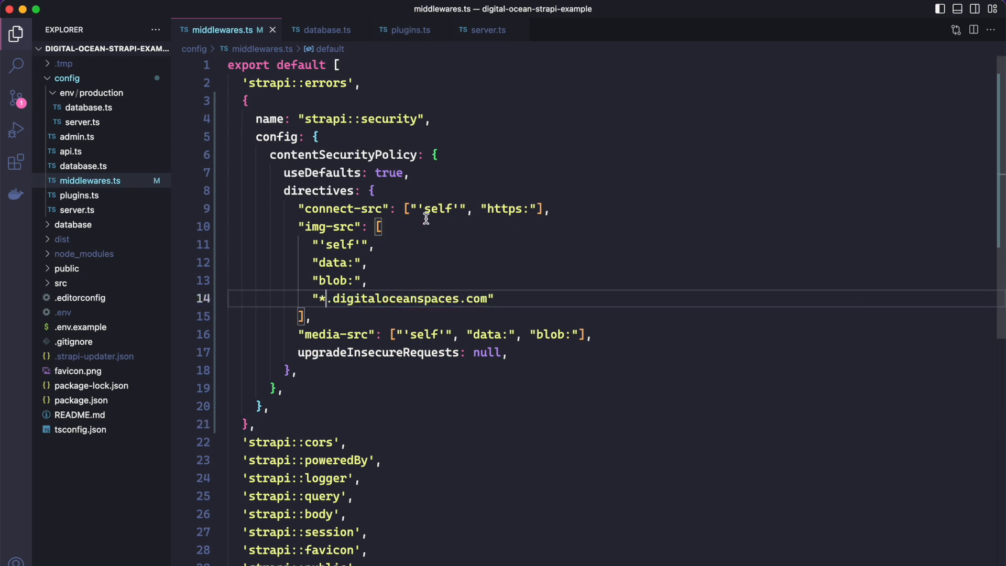
{"action": "left_click", "coordinate": [353, 100]}
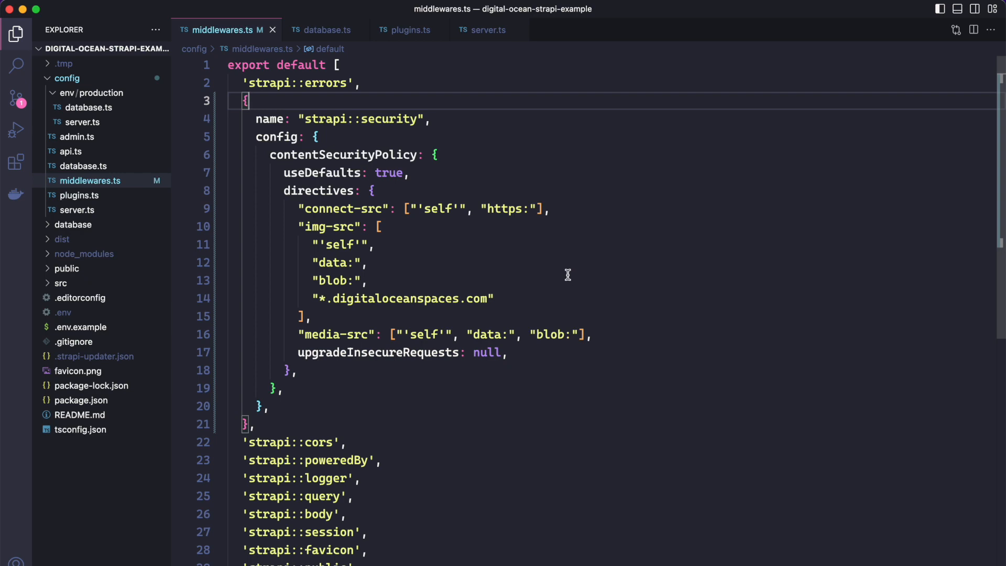
Step: In the terminal, commit all changes with the message "Strapi security fix" and push them to the remote repository
{"action": "key", "text": "ctrl+grave"}
{"action": "type", "text": "git add "}
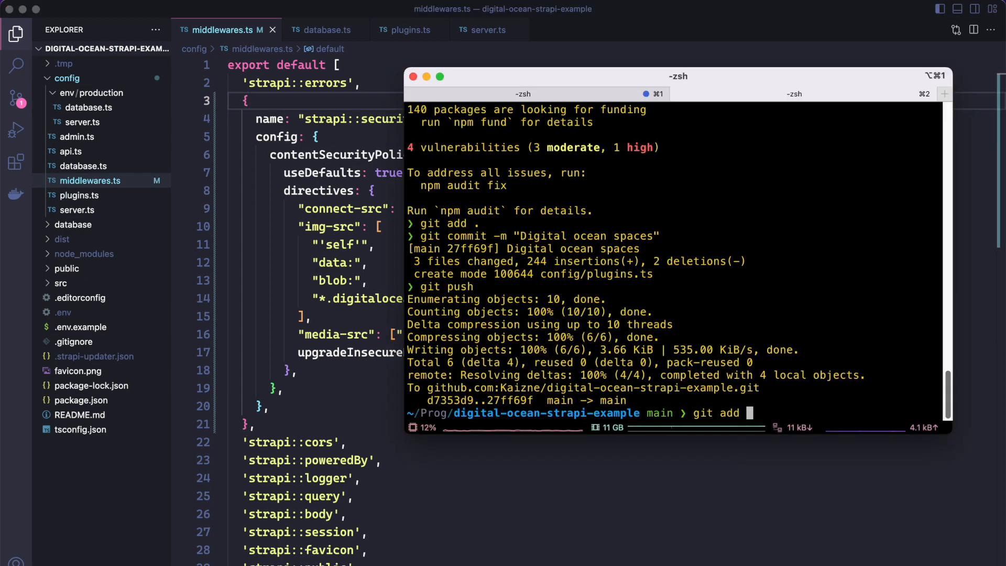
{"action": "type", "text": "."}
{"action": "key", "text": "Return"}
{"action": "type", "text": "git commit -m \""}
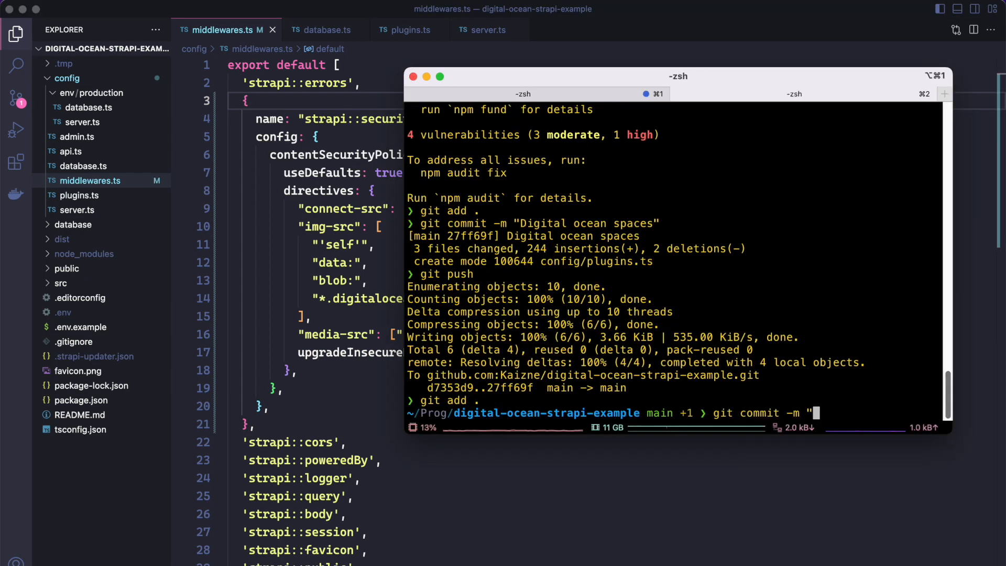
{"action": "type", "text": "Strapi security fix\""}
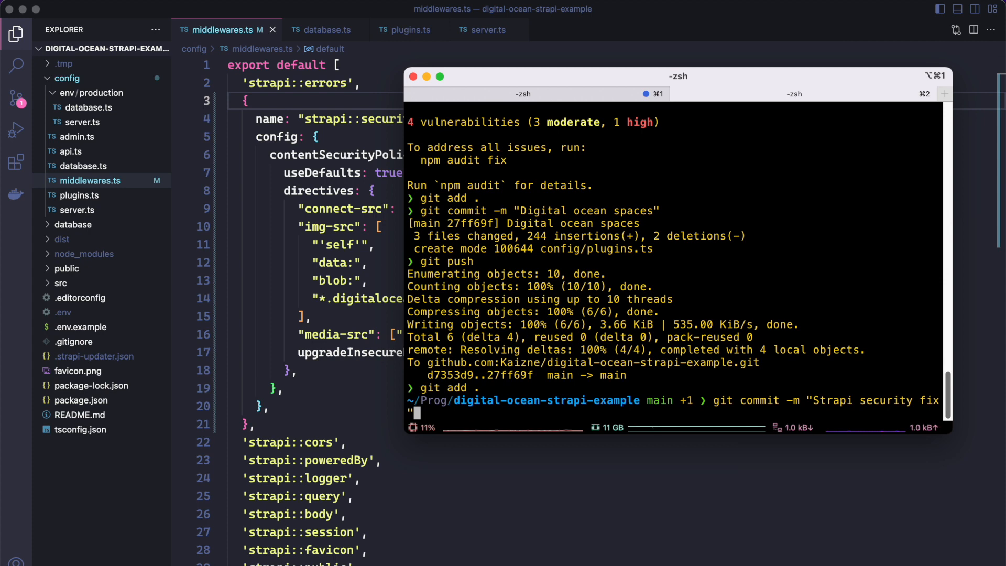
{"action": "key", "text": "Return"}
{"action": "type", "text": "git push"}
{"action": "key", "text": "Return"}
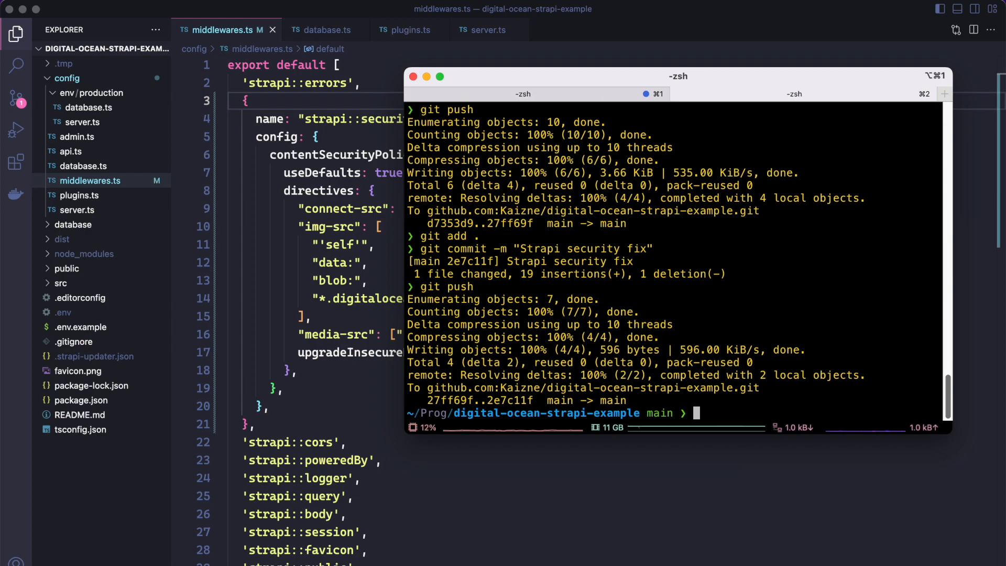
Step: Check the app's new deployment in DigitalOcean until it is live and reload Strapi's Media Library to check the rengoku.jpg preview
{"action": "key", "text": "super+Tab"}
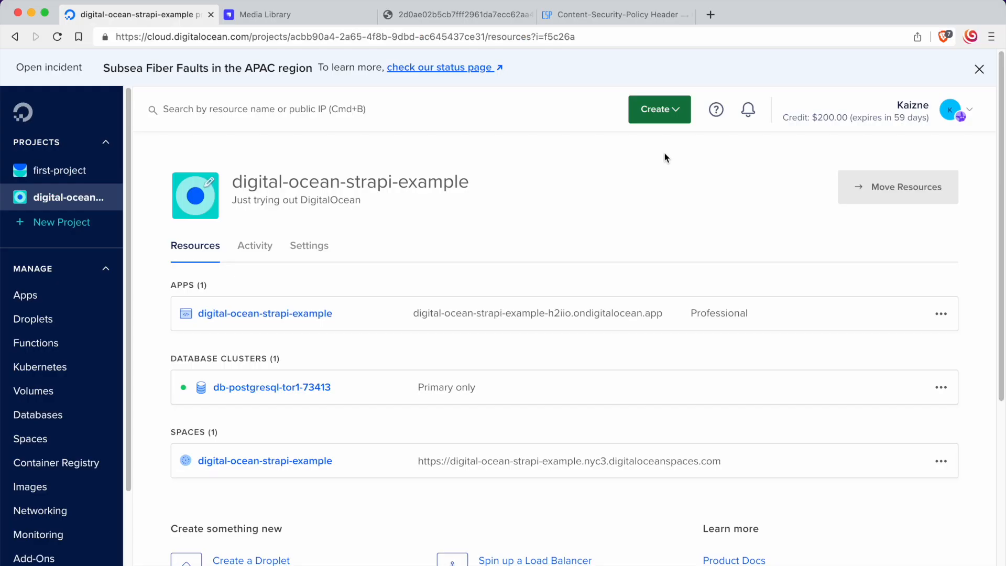
{"action": "left_click", "coordinate": [309, 314]}
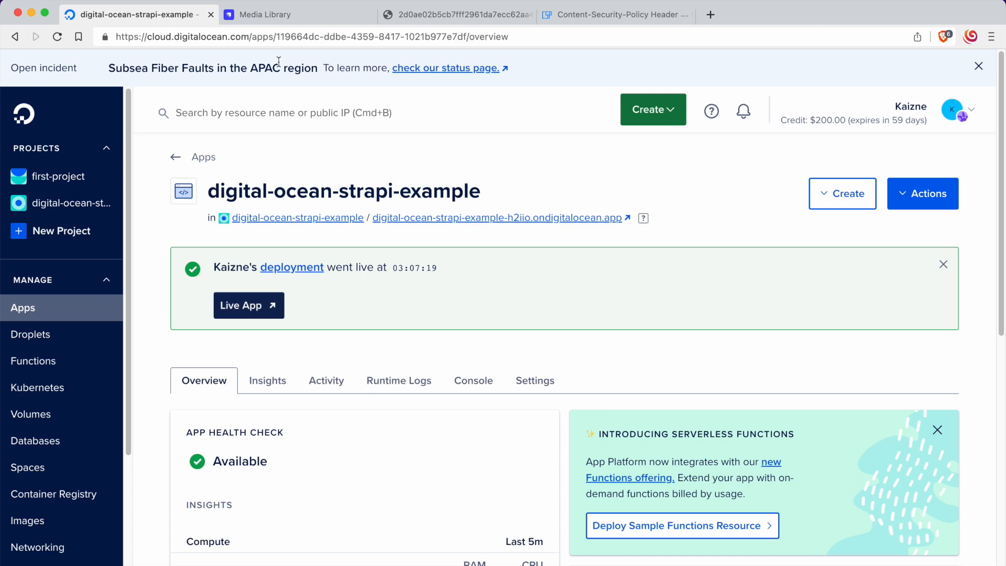
{"action": "left_click", "coordinate": [290, 14]}
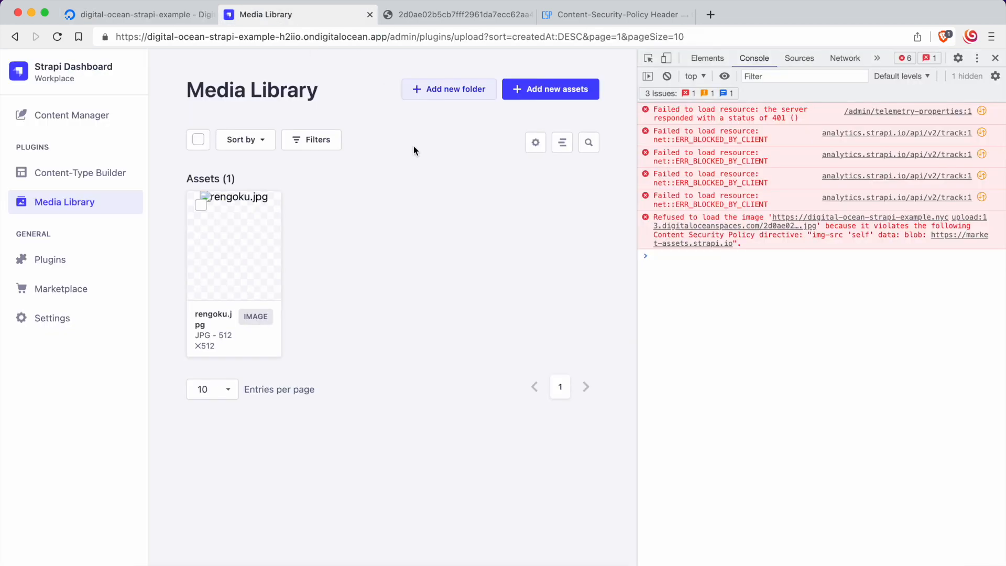
{"action": "left_click", "coordinate": [58, 36]}
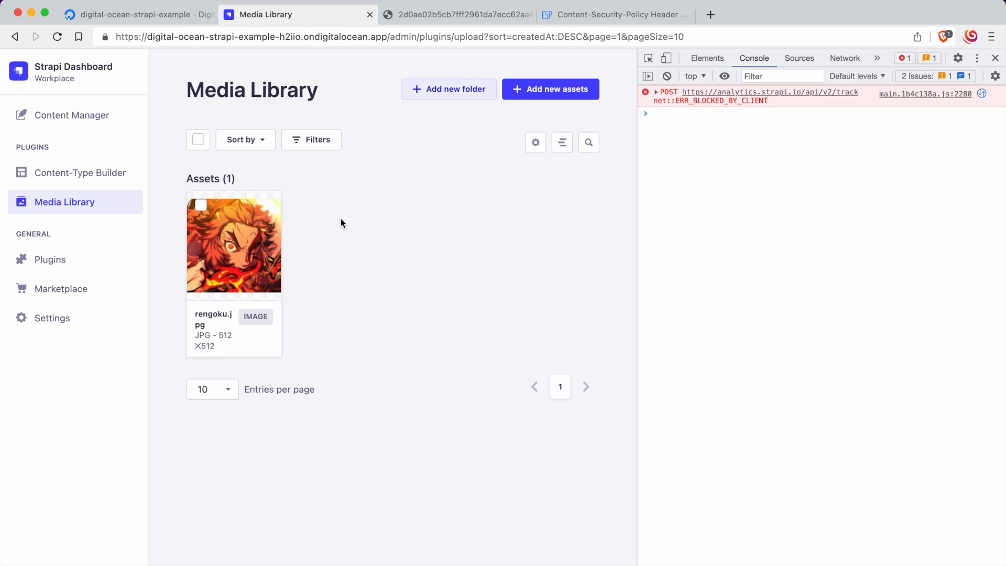
Step: Close the developer tools and examine the deployed Strapi app's Content Manager and its Content-Type Builder page for the User collection type
{"action": "left_click", "coordinate": [182, 24]}
{"action": "left_click", "coordinate": [271, 20]}
{"action": "left_click", "coordinate": [130, 111]}
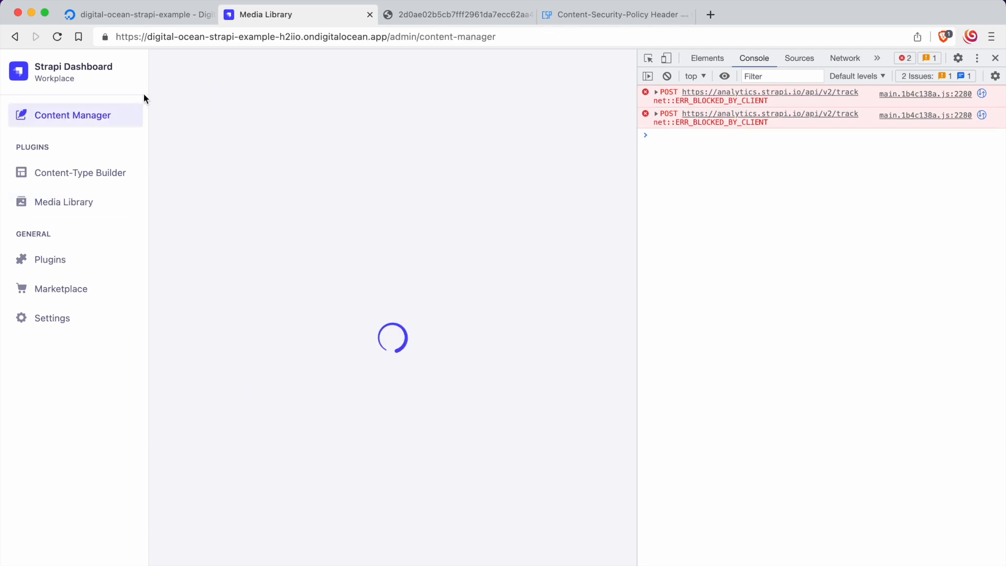
{"action": "left_click", "coordinate": [994, 58]}
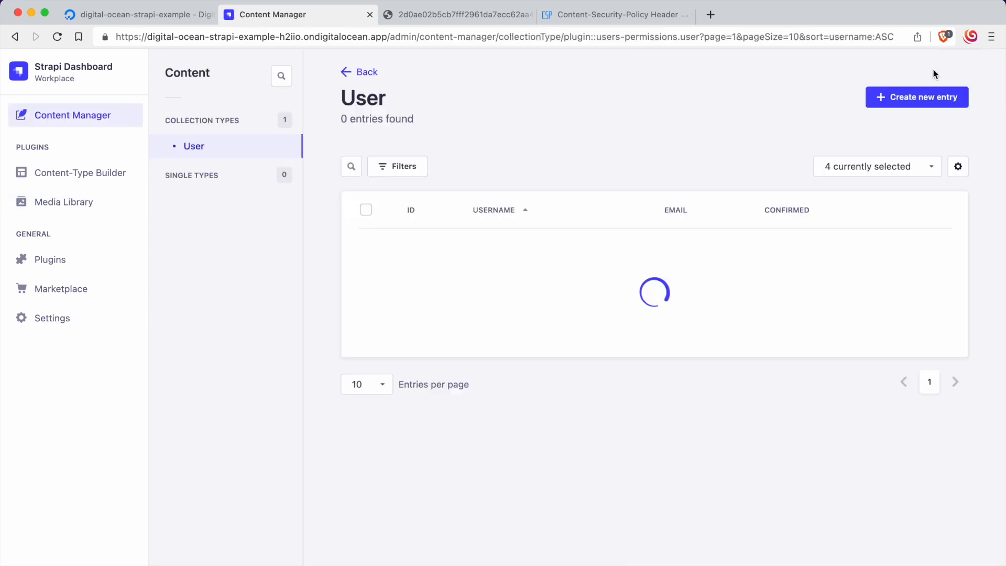
{"action": "left_click", "coordinate": [104, 178]}
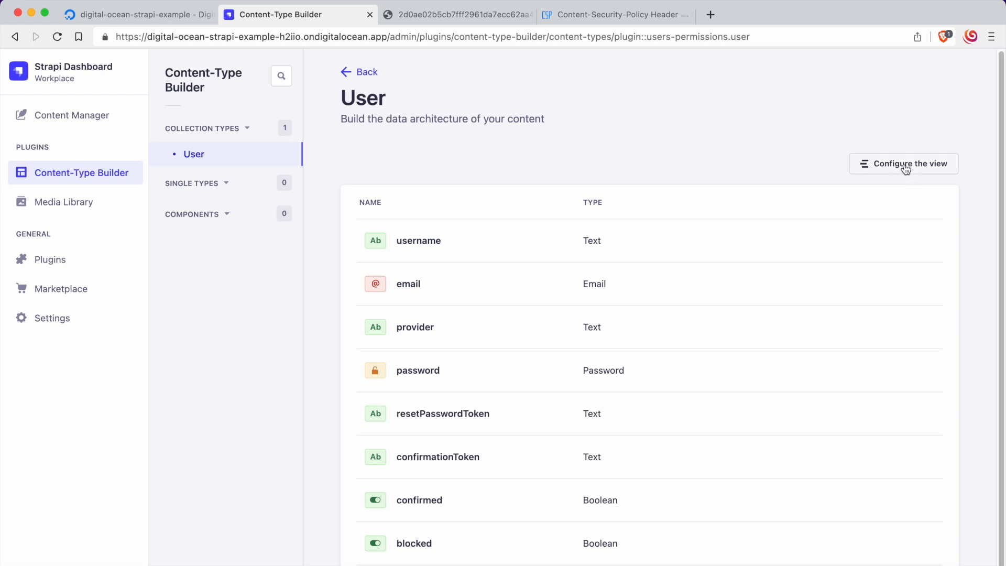
{"action": "scroll", "coordinate": [489, 301], "scroll_direction": "down", "scroll_amount": 1}
{"action": "scroll", "coordinate": [307, 235], "scroll_direction": "up", "scroll_amount": 1}
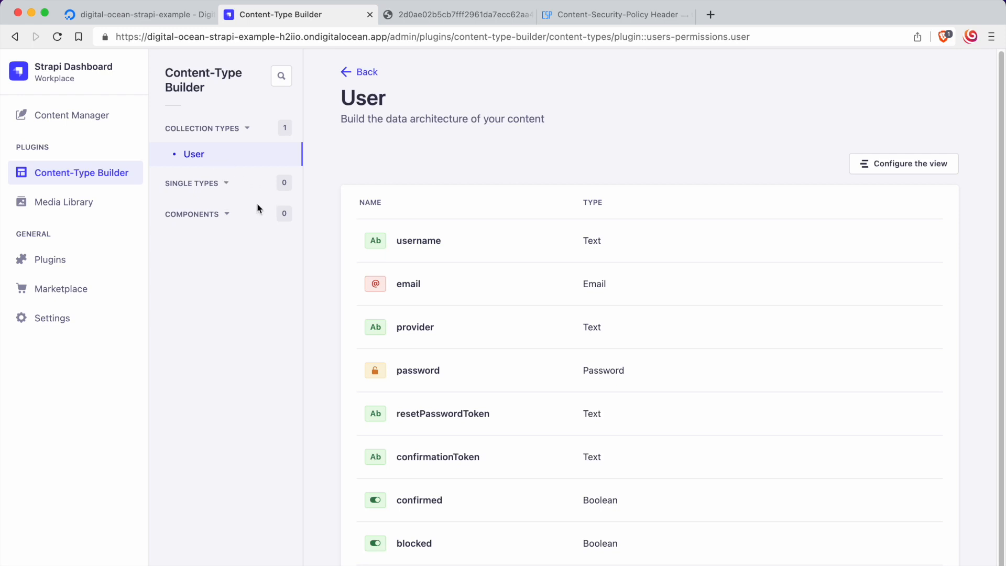
{"action": "scroll", "coordinate": [436, 356], "scroll_direction": "down", "scroll_amount": 1}
{"action": "scroll", "coordinate": [437, 356], "scroll_direction": "up", "scroll_amount": 1}
Step: In the terminal, change to the digital-ocean-strapi-example folder, clear the output and start the local Strapi server with npm run develop
{"action": "key", "text": "super+Tab"}
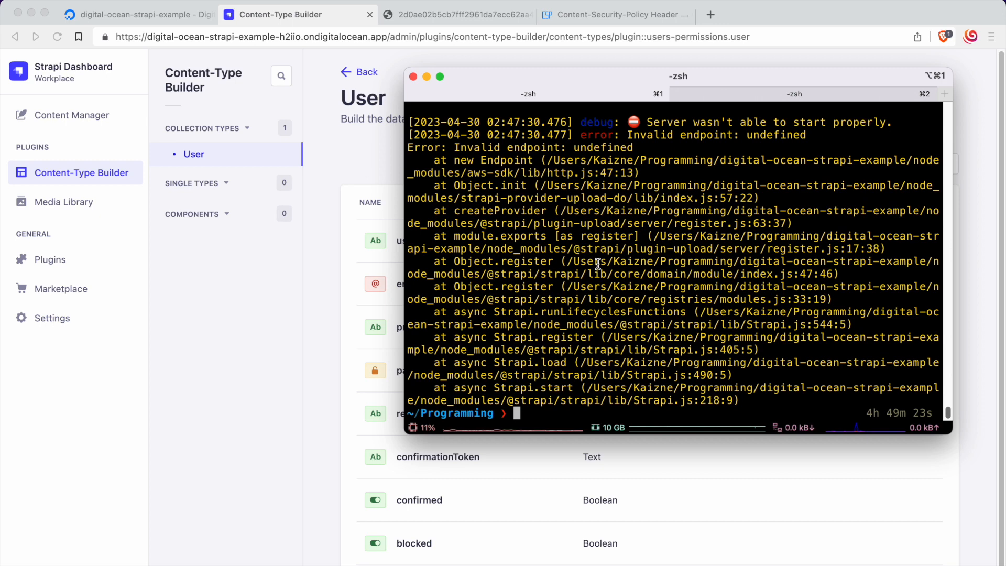
{"action": "type", "text": "cd digital"}
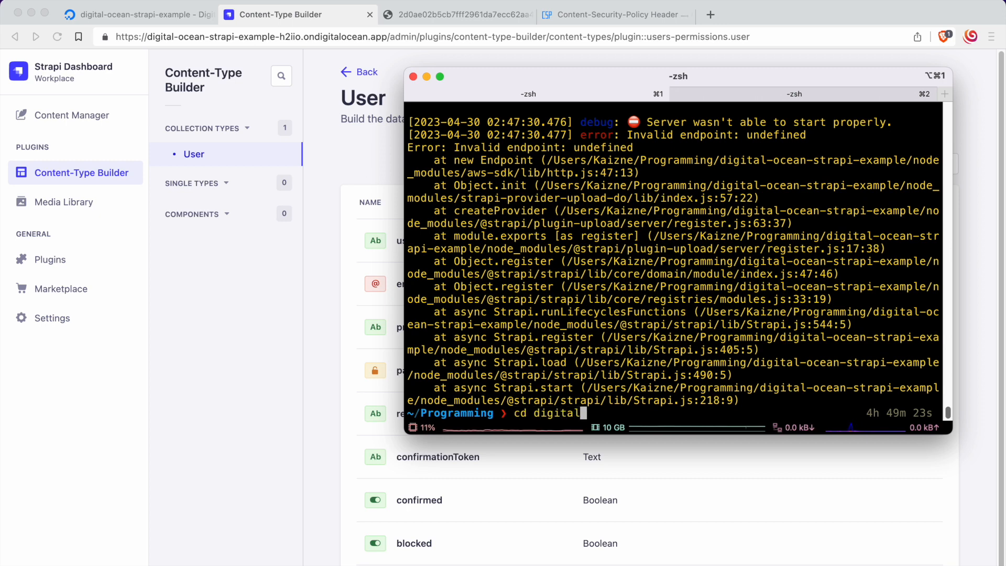
{"action": "type", "text": "-ocean-strapi-e"}
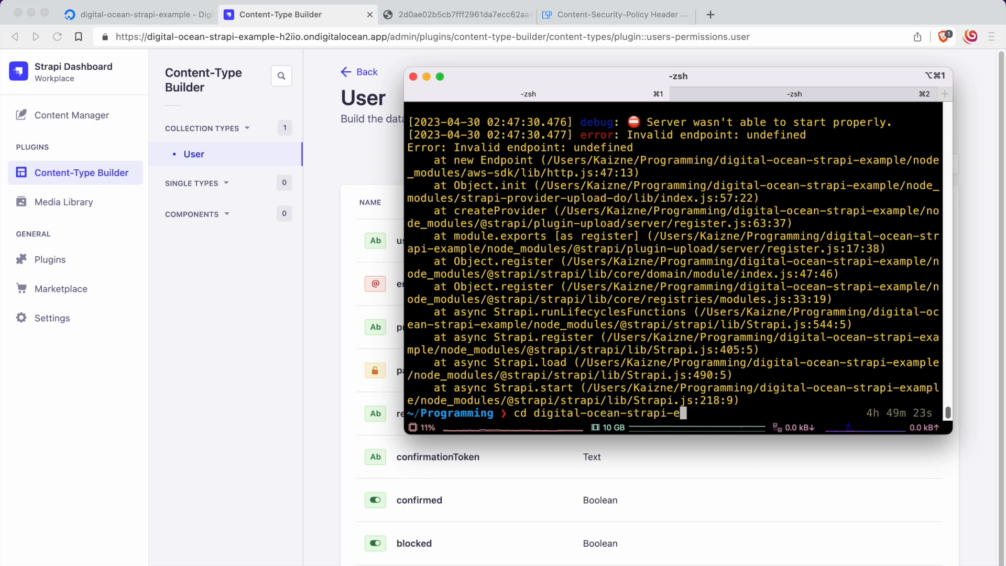
{"action": "type", "text": "xample"}
{"action": "key", "text": "Return"}
{"action": "key", "text": "ctrl+l"}
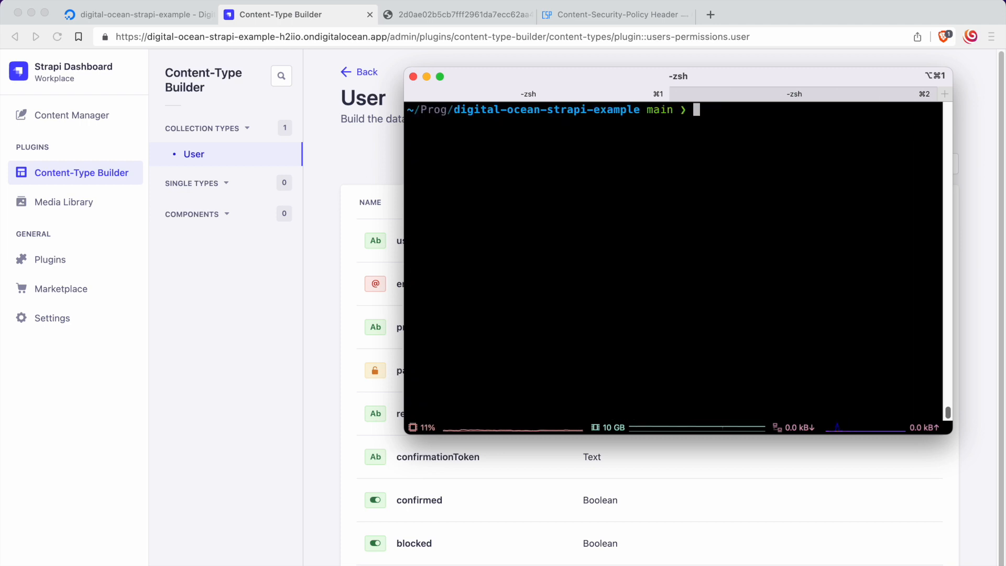
{"action": "type", "text": "npm run develop"}
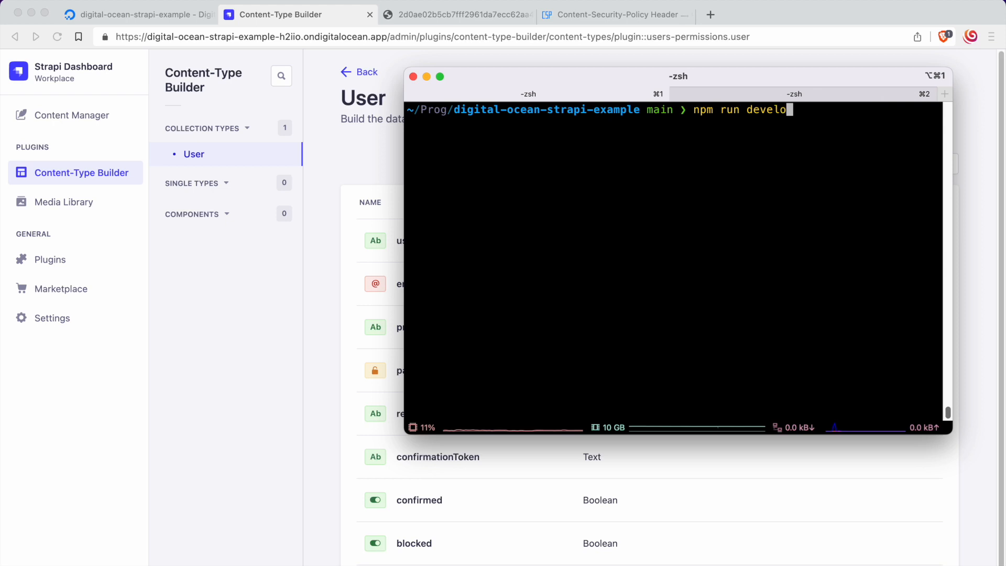
{"action": "key", "text": "Return"}
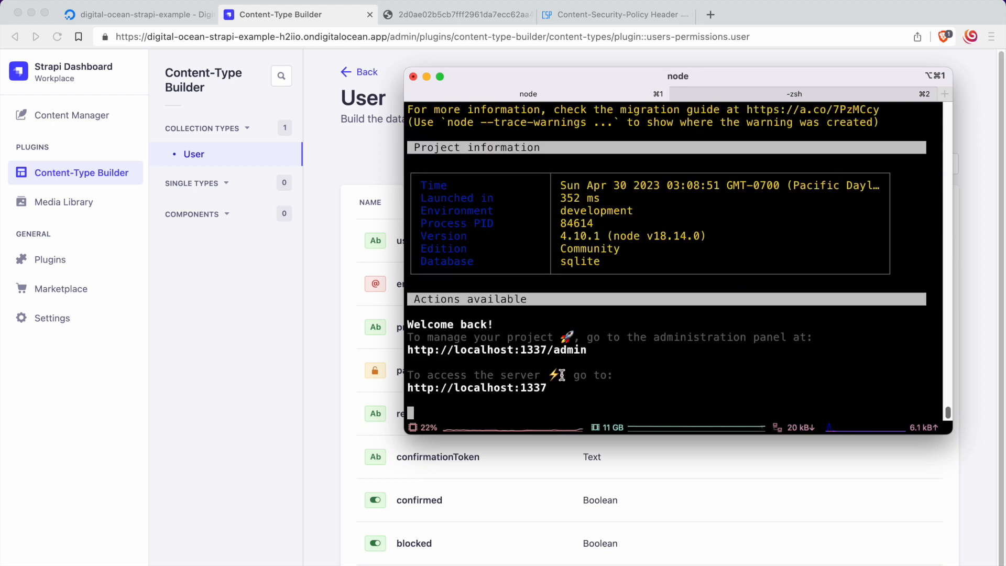
{"action": "left_click_drag", "start_coordinate": [591, 351], "coordinate": [389, 346]}
{"action": "key", "text": "super+c"}
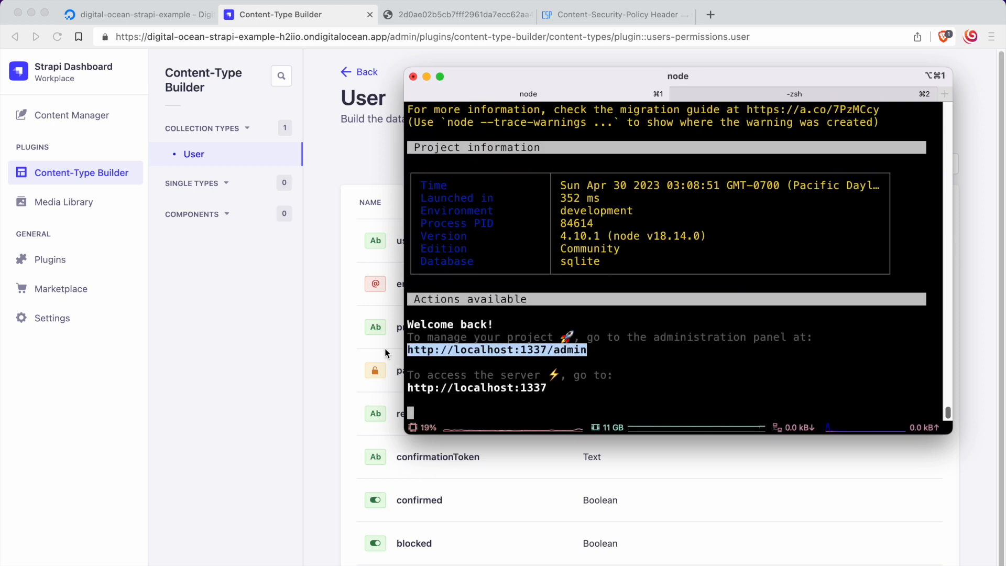
{"action": "left_click", "coordinate": [316, 259]}
{"action": "left_click", "coordinate": [709, 15]}
{"action": "key", "text": "super+v"}
{"action": "key", "text": "Return"}
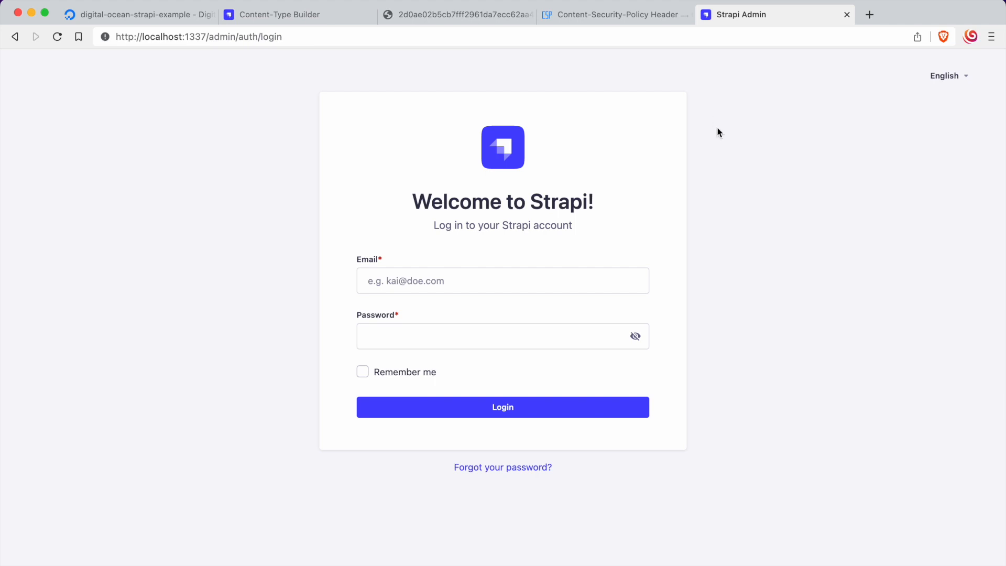
Step: Log in to the local Strapi admin with the account e-mail and password
{"action": "left_click", "coordinate": [455, 281]}
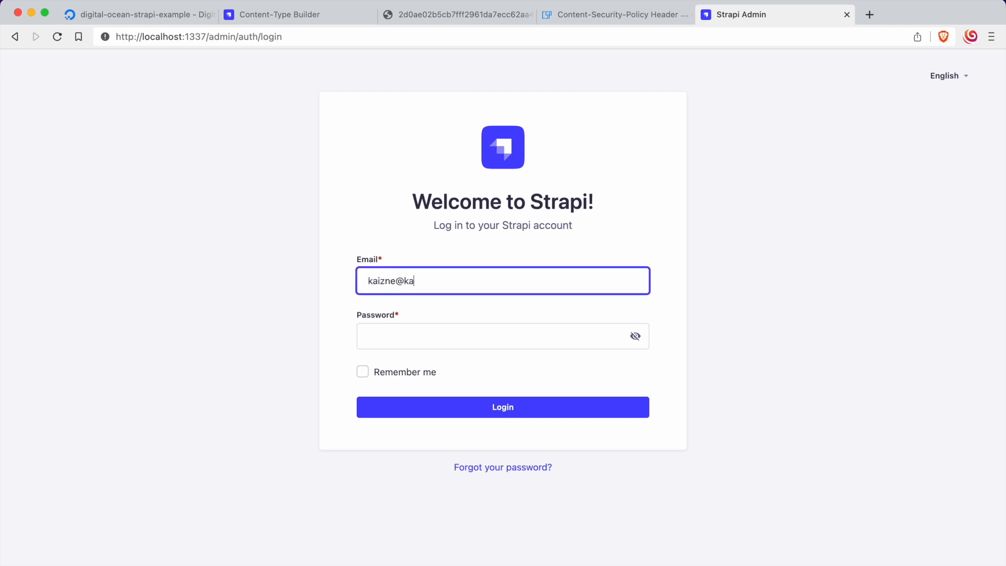
{"action": "key", "text": "Tab"}
{"action": "type", "text": "••••••••••••••••"}
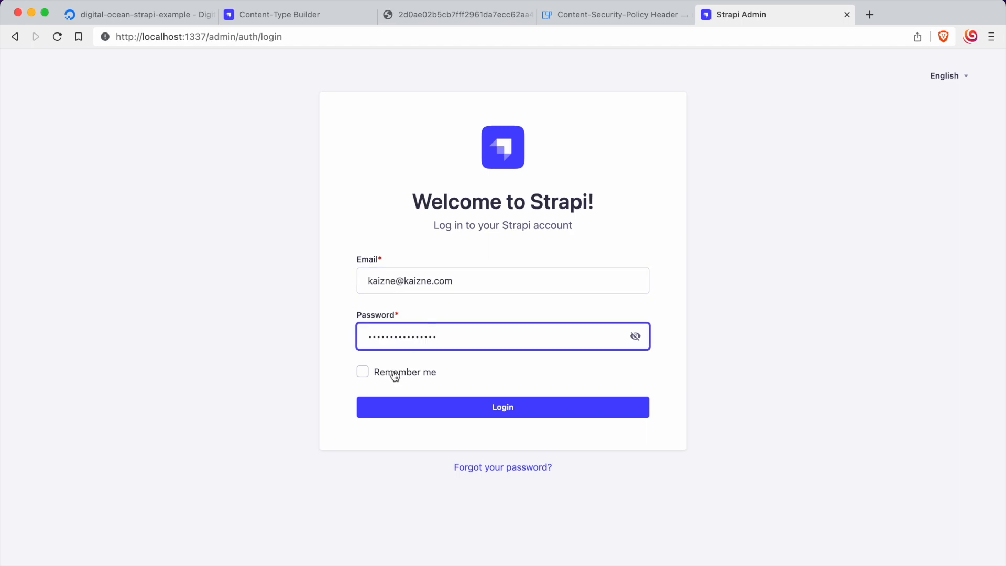
{"action": "left_click", "coordinate": [449, 404]}
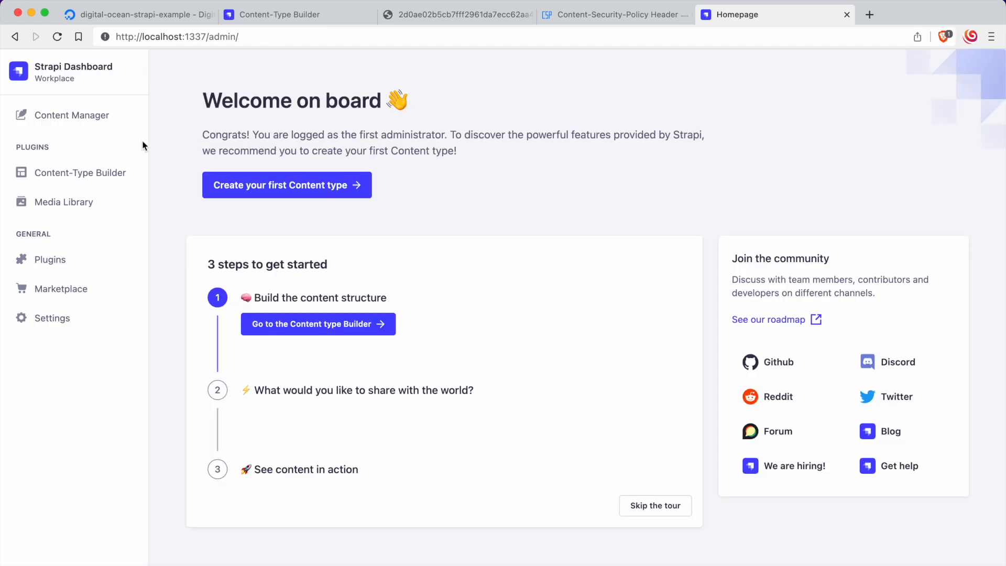
Step: Open the local Content-Type Builder, skip the getting-started tour, and compare its editing options with the deployed app's Content-Type Builder
{"action": "left_click", "coordinate": [115, 164]}
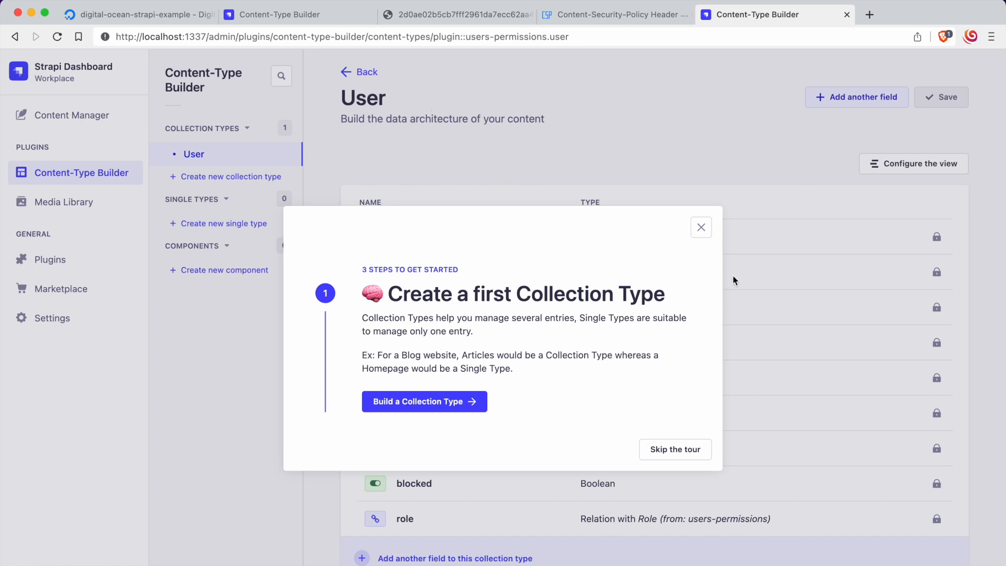
{"action": "left_click", "coordinate": [674, 449]}
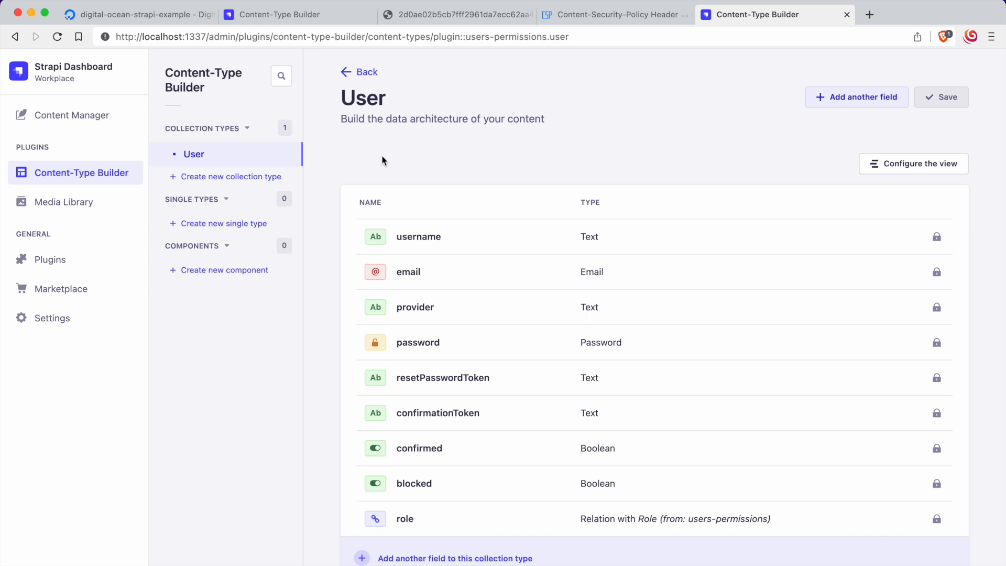
{"action": "left_click", "coordinate": [270, 15]}
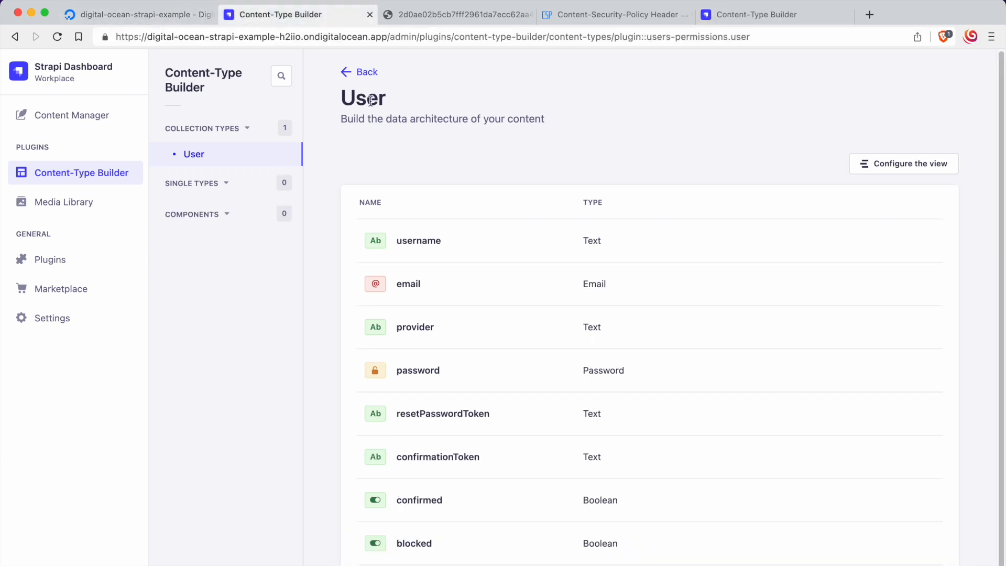
{"action": "left_click", "coordinate": [719, 16]}
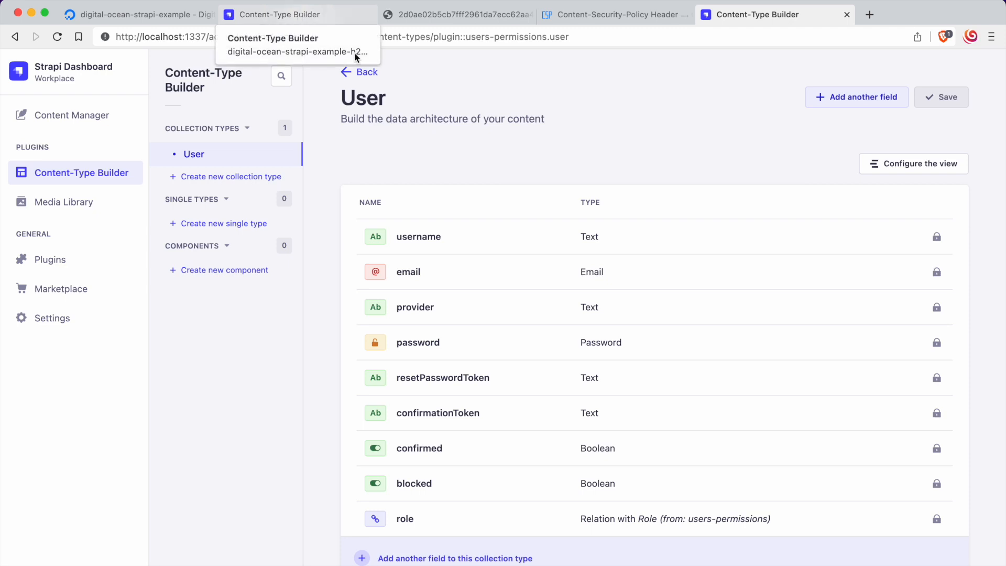
{"action": "left_click", "coordinate": [313, 15]}
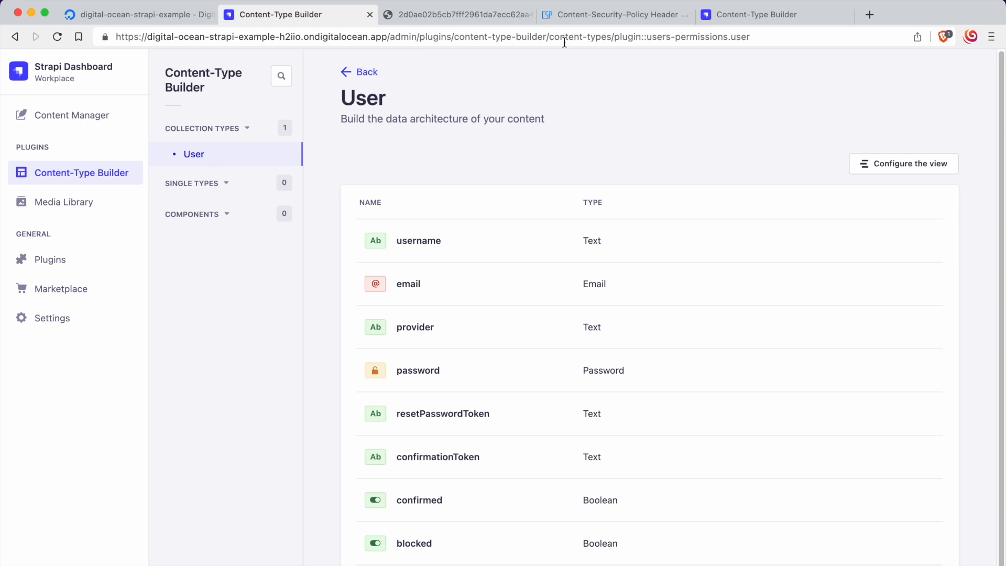
{"action": "left_click", "coordinate": [747, 14]}
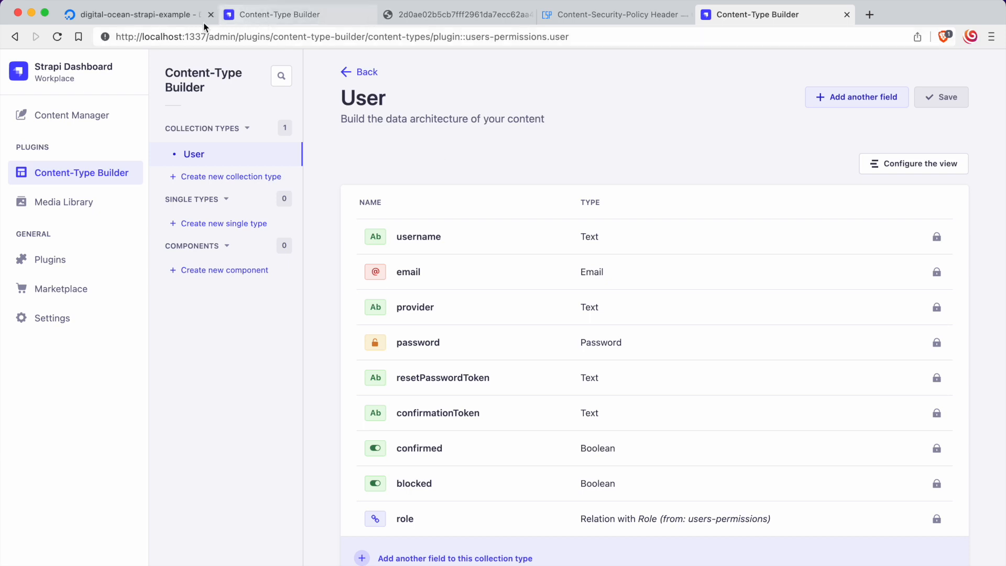
Step: Review the digital-ocean-strapi-example project's resources in DigitalOcean and compare them with the Pro plan price on Strapi's cloud pricing page
{"action": "left_click", "coordinate": [177, 17]}
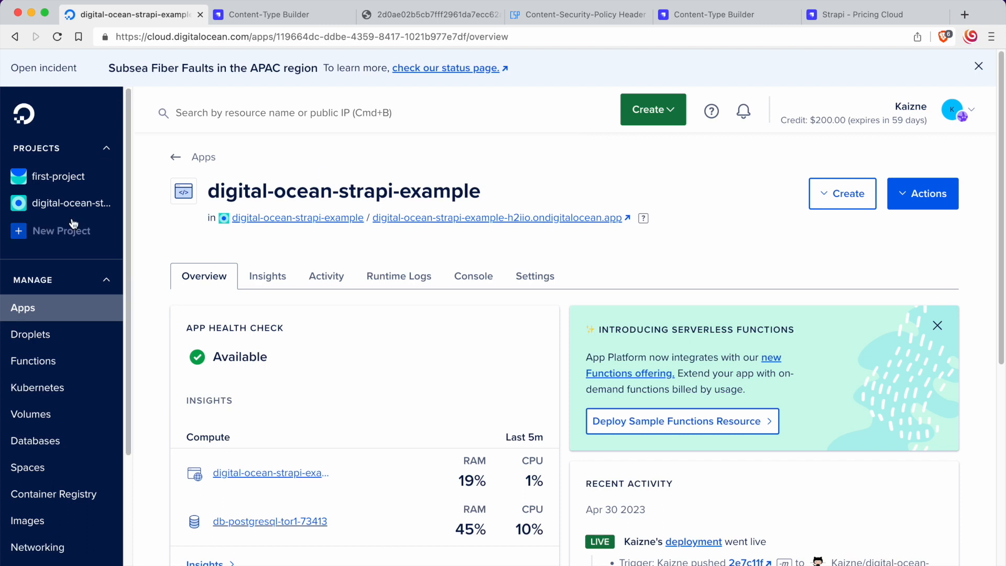
{"action": "left_click", "coordinate": [95, 202]}
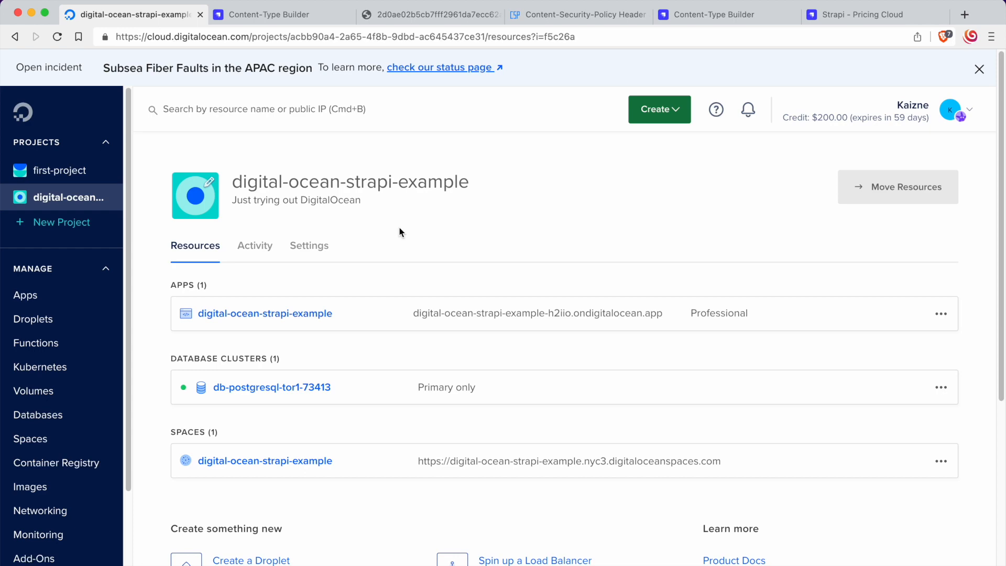
{"action": "left_click", "coordinate": [840, 14]}
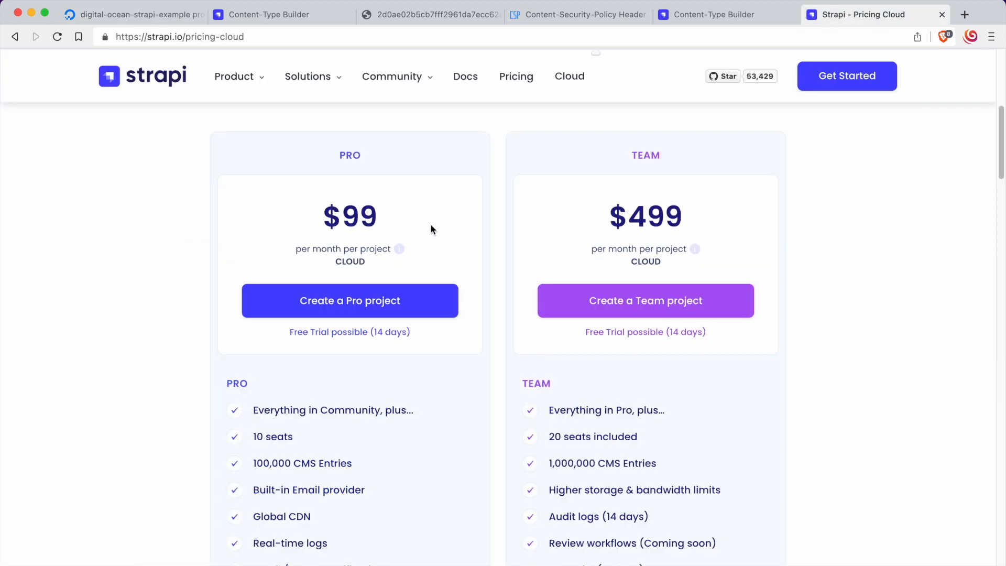
{"action": "scroll", "coordinate": [430, 225], "scroll_direction": "up", "scroll_amount": 4}
{"action": "scroll", "coordinate": [433, 231], "scroll_direction": "down", "scroll_amount": 4}
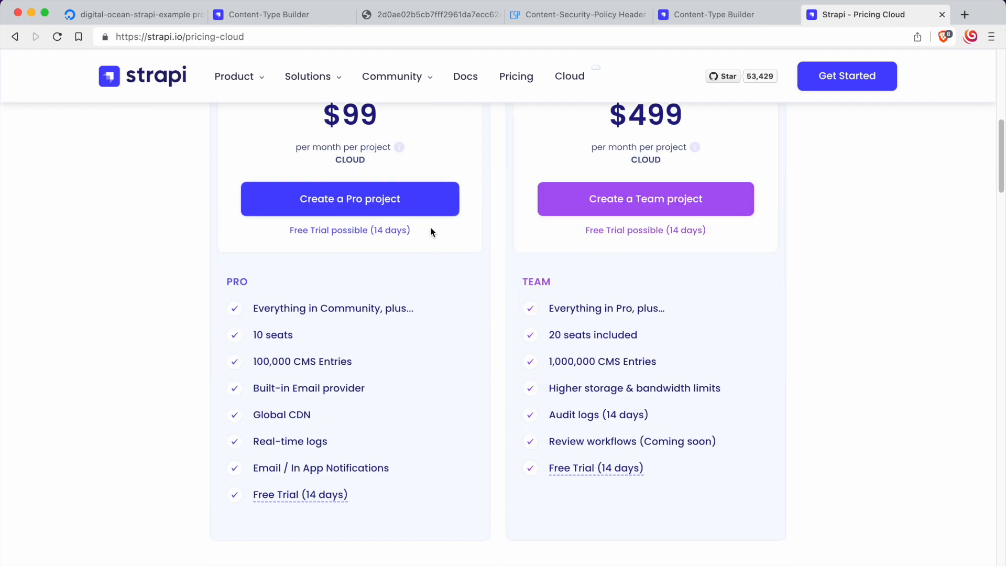
{"action": "left_click_drag", "start_coordinate": [322, 205], "coordinate": [390, 205]}
{"action": "left_click", "coordinate": [379, 202]}
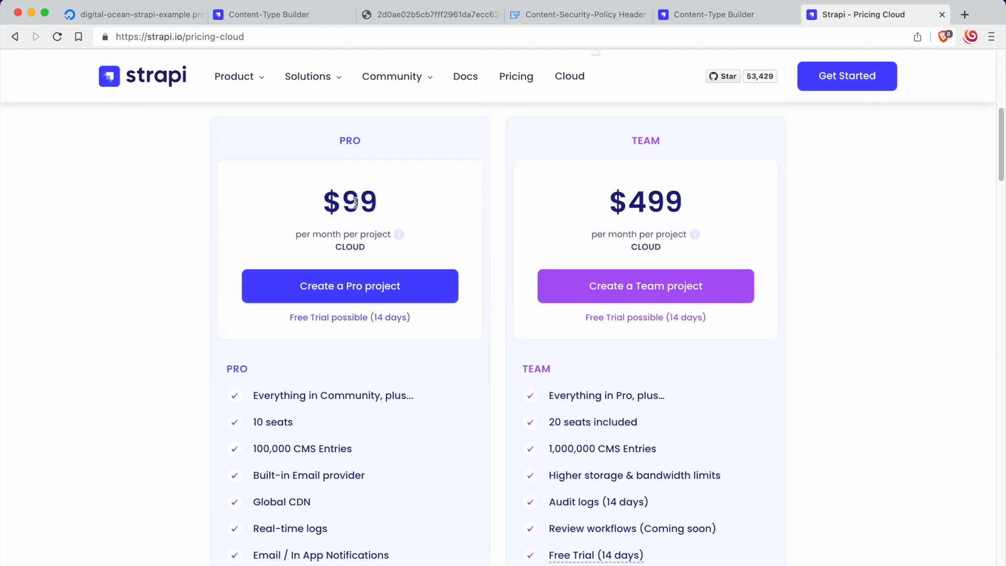
{"action": "left_click", "coordinate": [149, 9]}
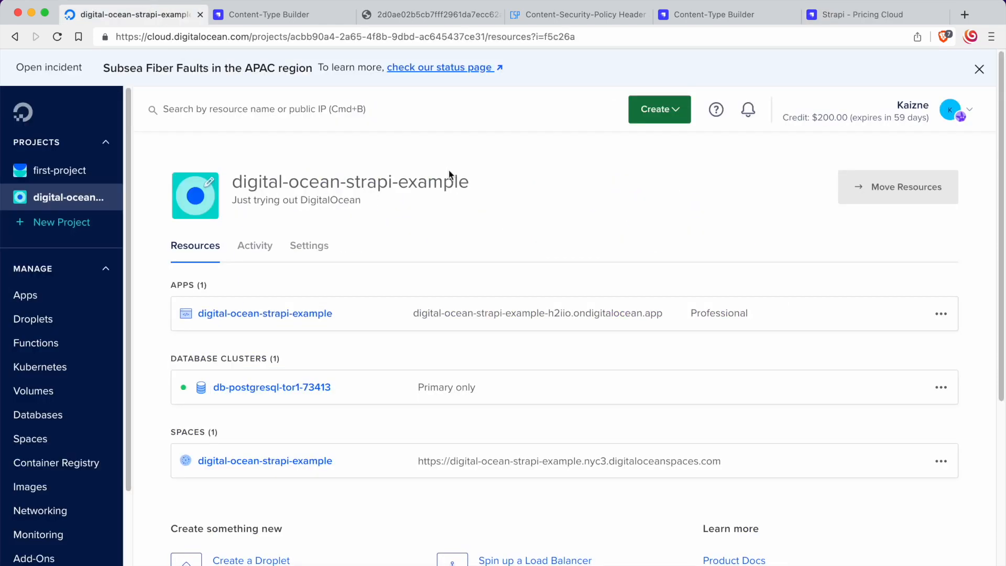